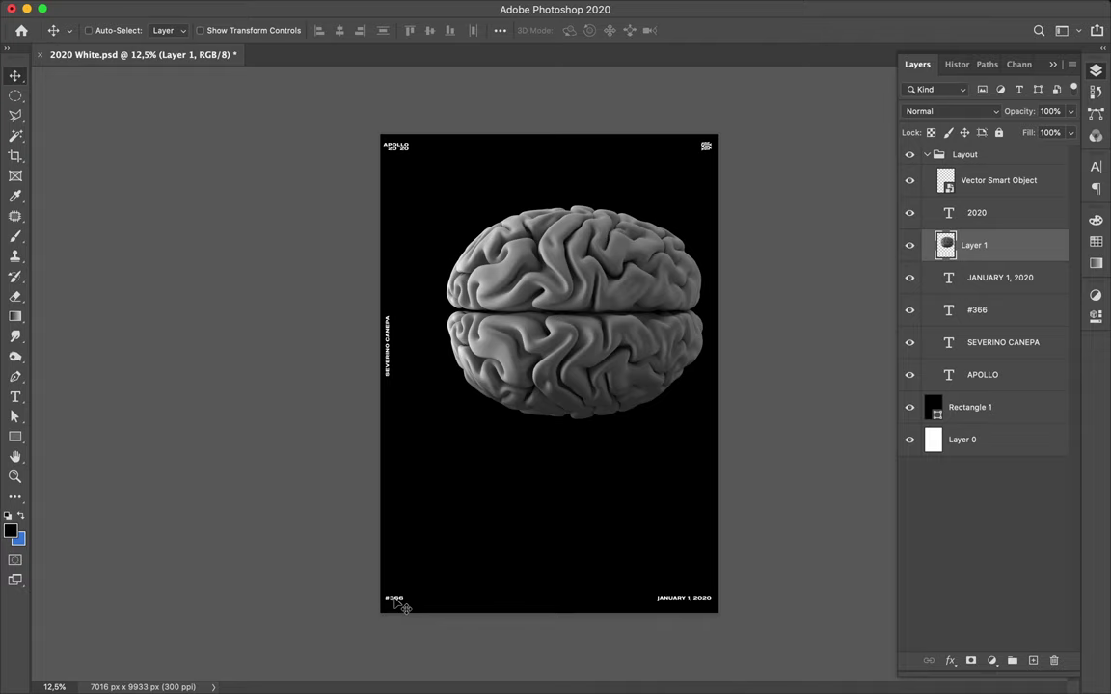
# Open the bottom-left #366 label for editing and delete its digits to make it #607
pyautogui.press('t')
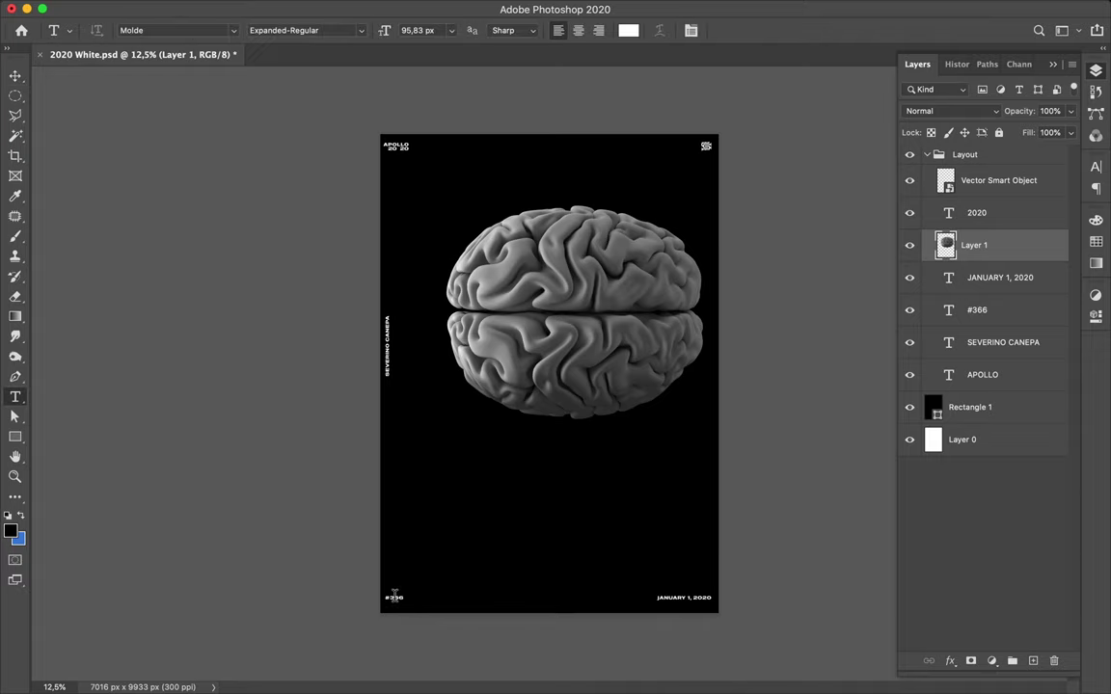
pyautogui.click(394, 595)
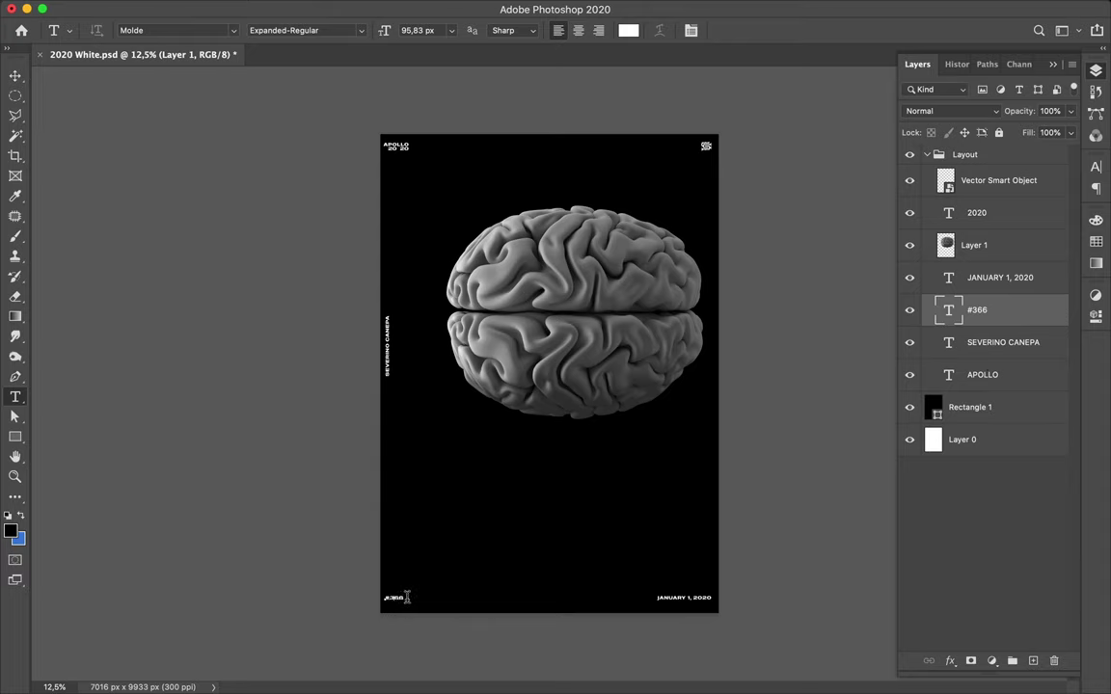
pyautogui.click(406, 597)
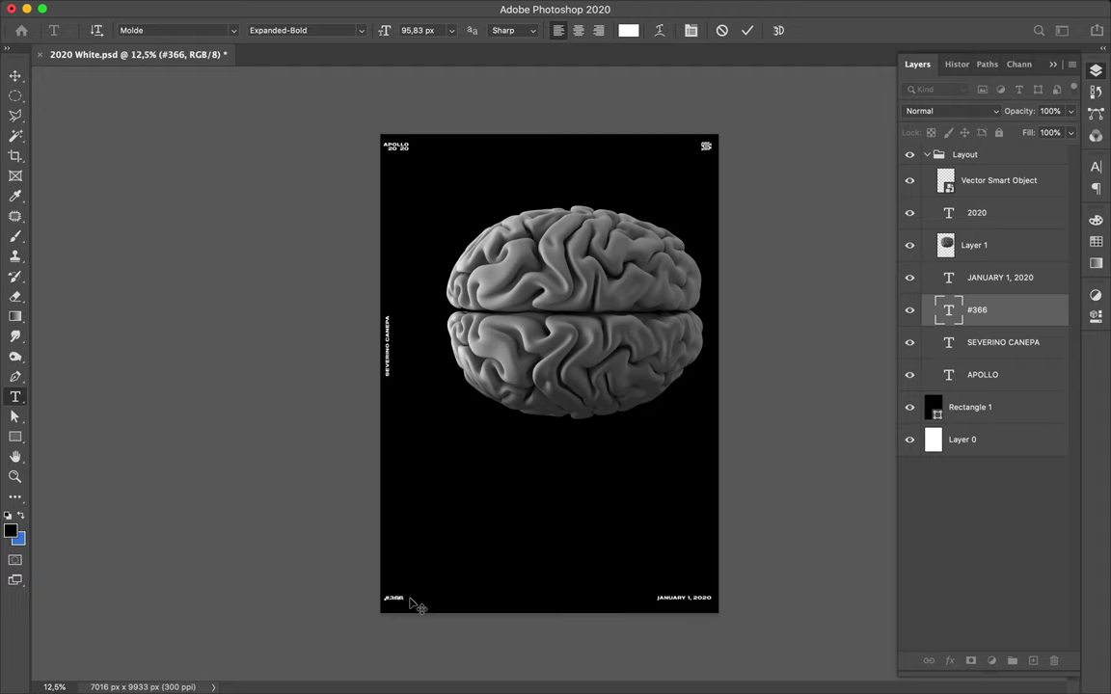
pyautogui.press('BackSpace')
# Commit the #607 label and select all of the JANUARY 1, 2020 date text
pyautogui.press('Escape')
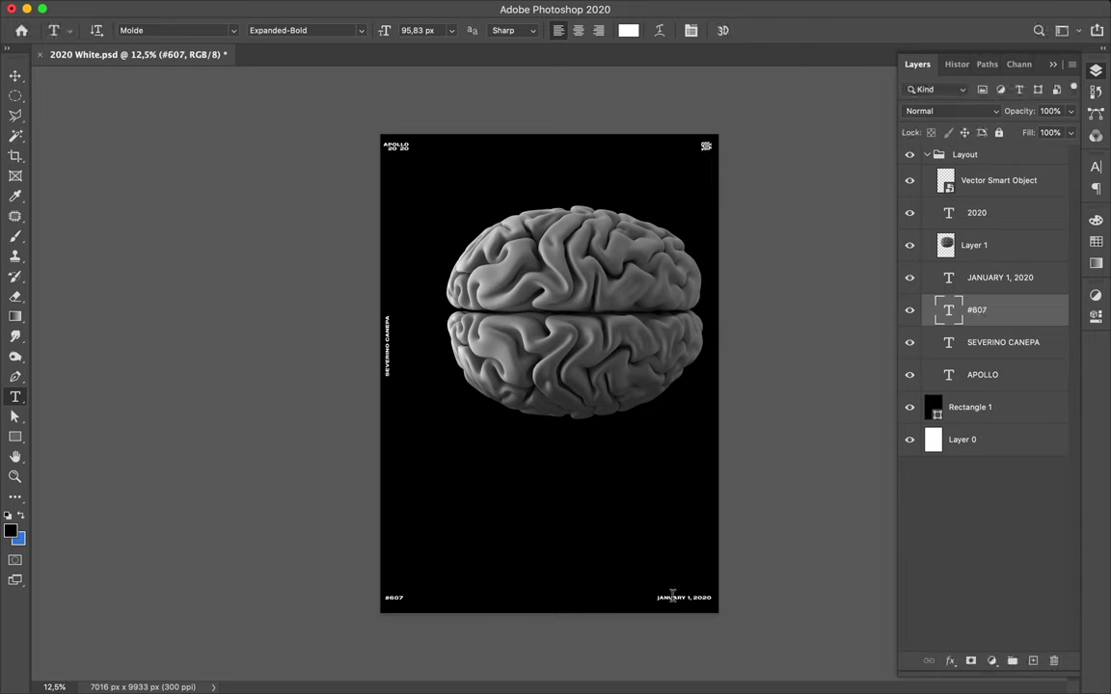
pyautogui.click(672, 595)
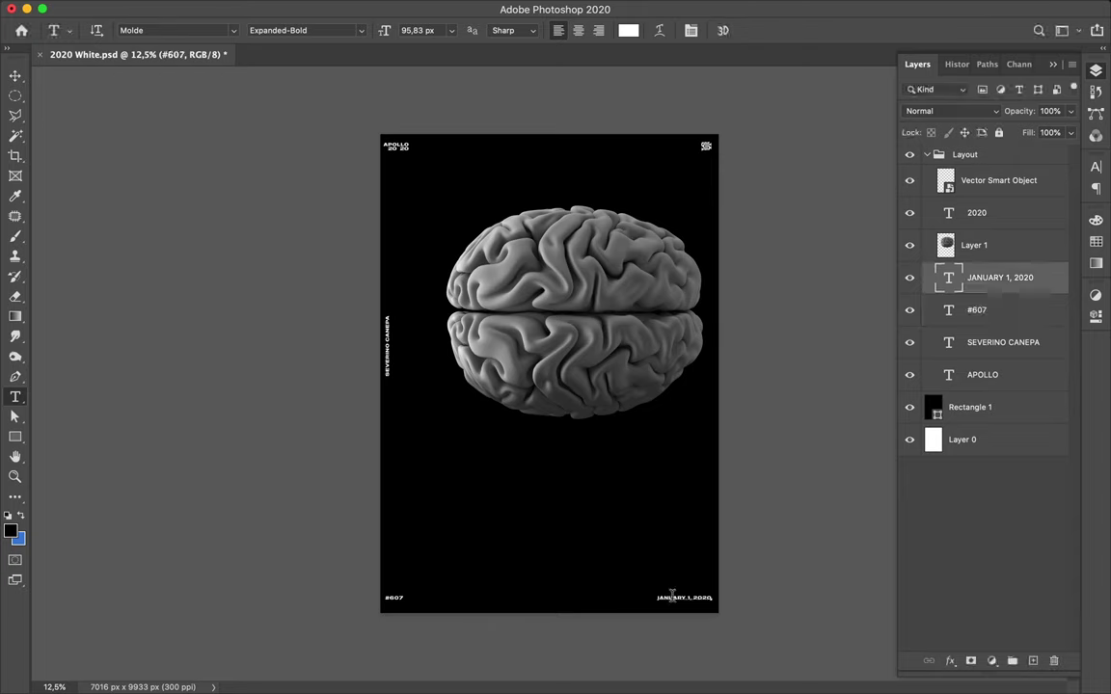
pyautogui.click(671, 594)
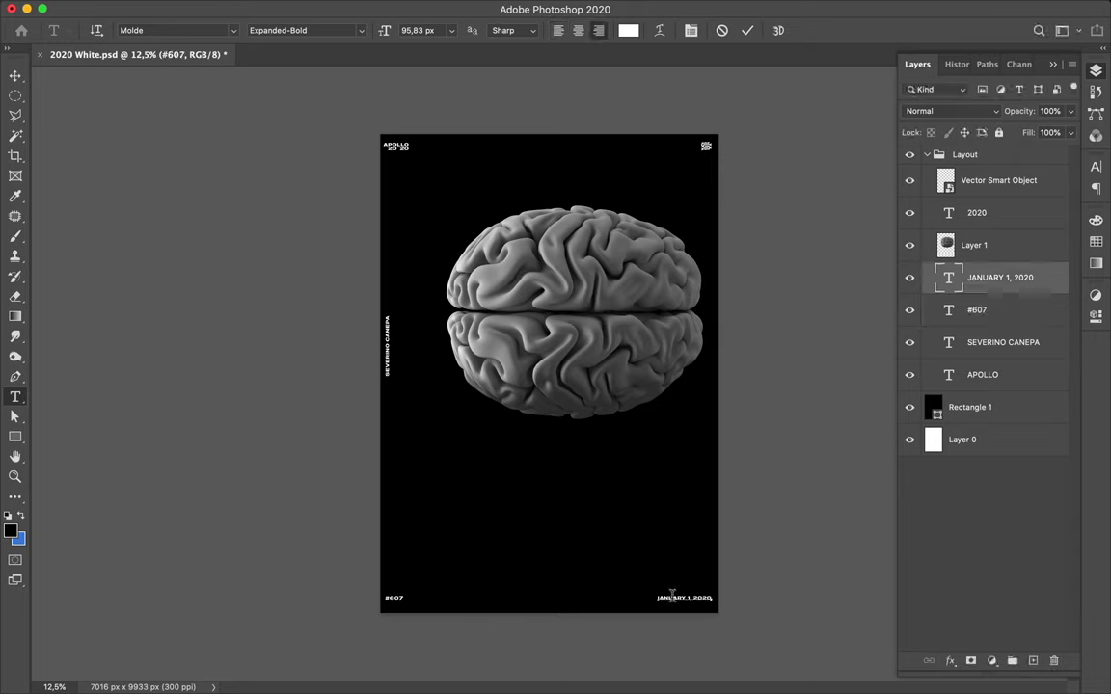
pyautogui.hotkey('shift', 'Home')
pyautogui.moveTo(671, 593); pyautogui.dragTo(687, 592)
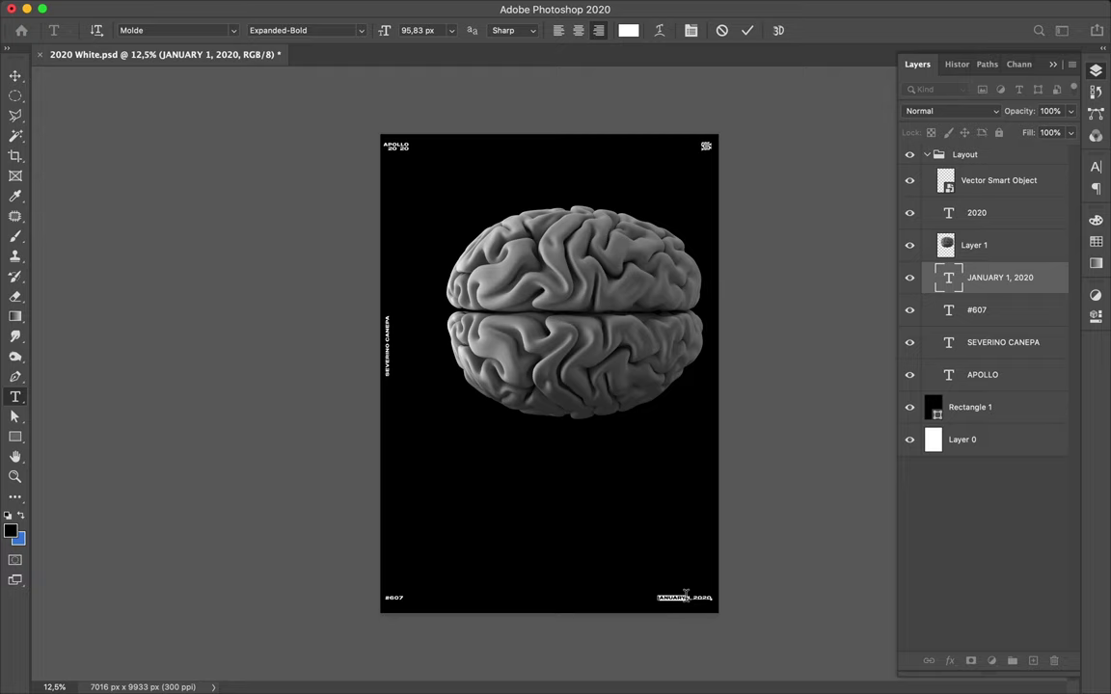
pyautogui.press('super+a')
pyautogui.click(711, 599)
pyautogui.hotkey('ctrl', 'a')
# Type AUGUST 29, 2020 over the date, keep it white, and commit the edit
pyautogui.write('AUGUST 20')
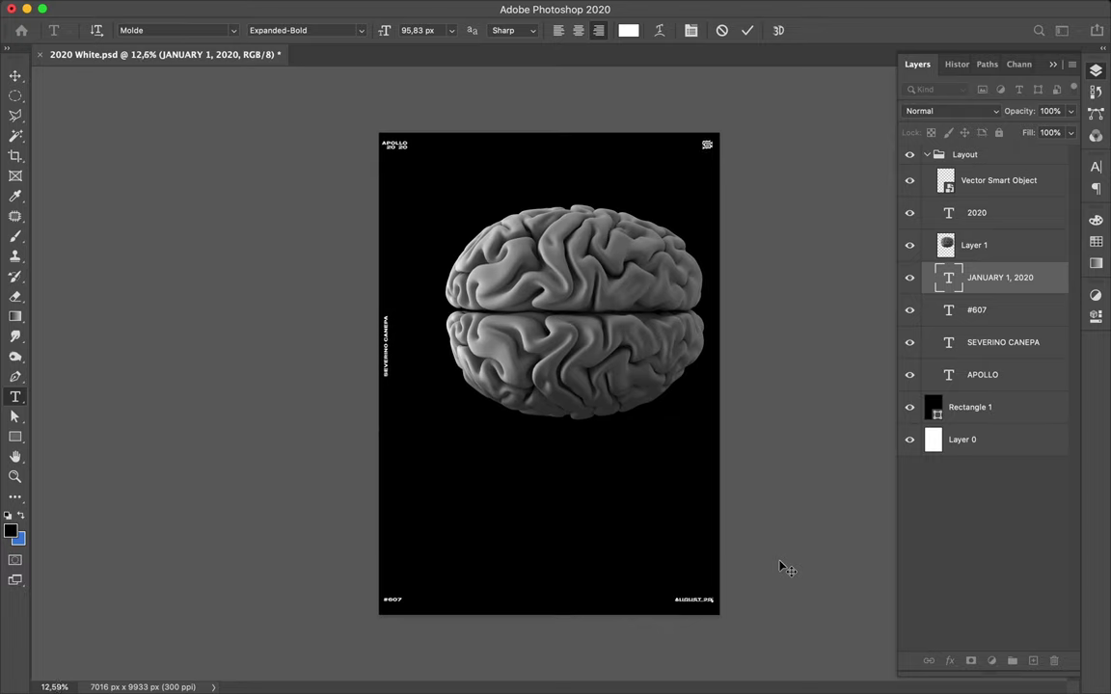
pyautogui.scroll(1, 784, 569)
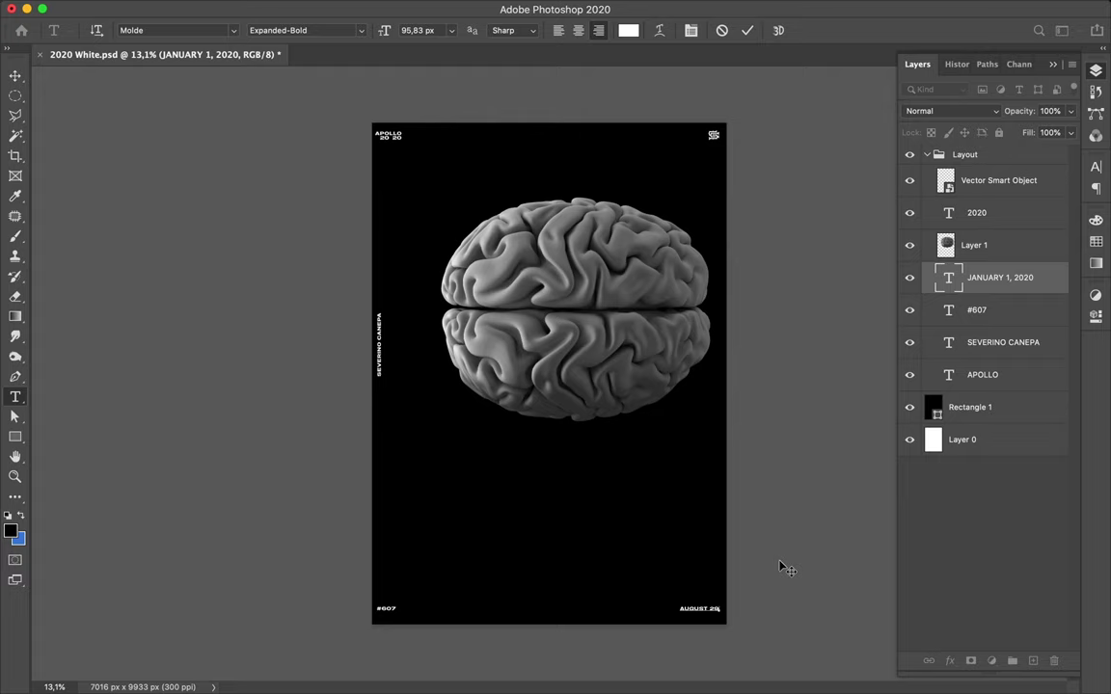
pyautogui.write(', 2020')
pyautogui.press('super')
pyautogui.press('super')
pyautogui.moveTo(399, 142); pyautogui.dragTo(406, 130)
pyautogui.hotkey('alt', 'BackSpace')
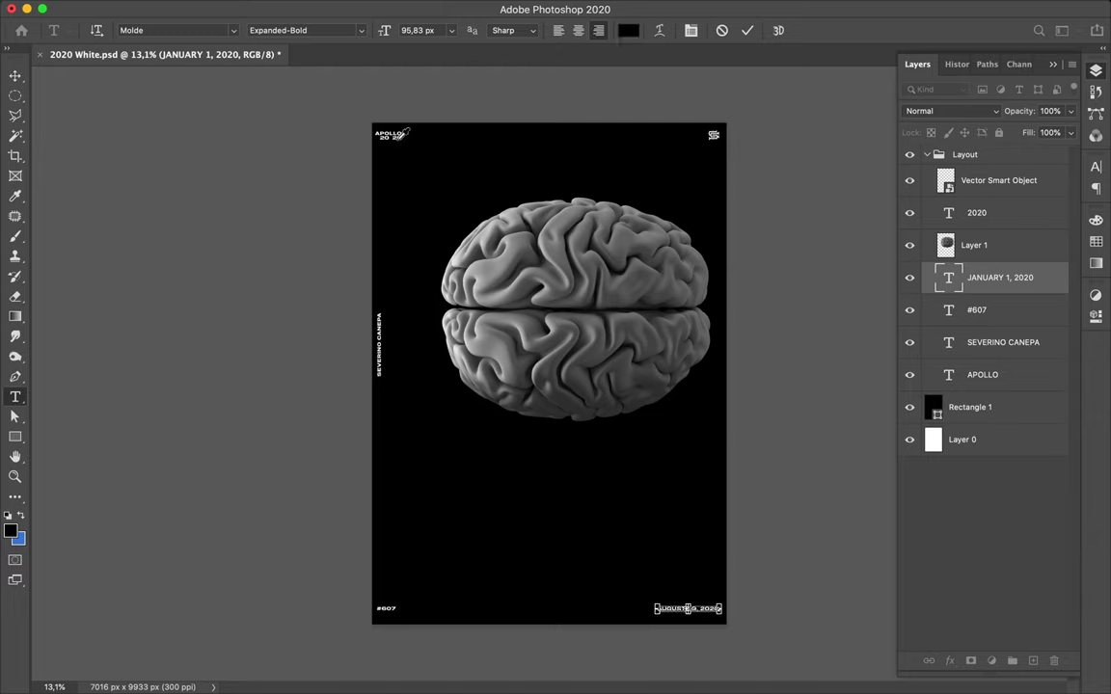
pyautogui.press('super+h')
pyautogui.keyDown('ctrl'); pyautogui.keyDown('alt'); pyautogui.keyDown('super'); pyautogui.click(420, 133); pyautogui.keyUp('super'); pyautogui.keyUp('alt'); pyautogui.keyUp('ctrl')
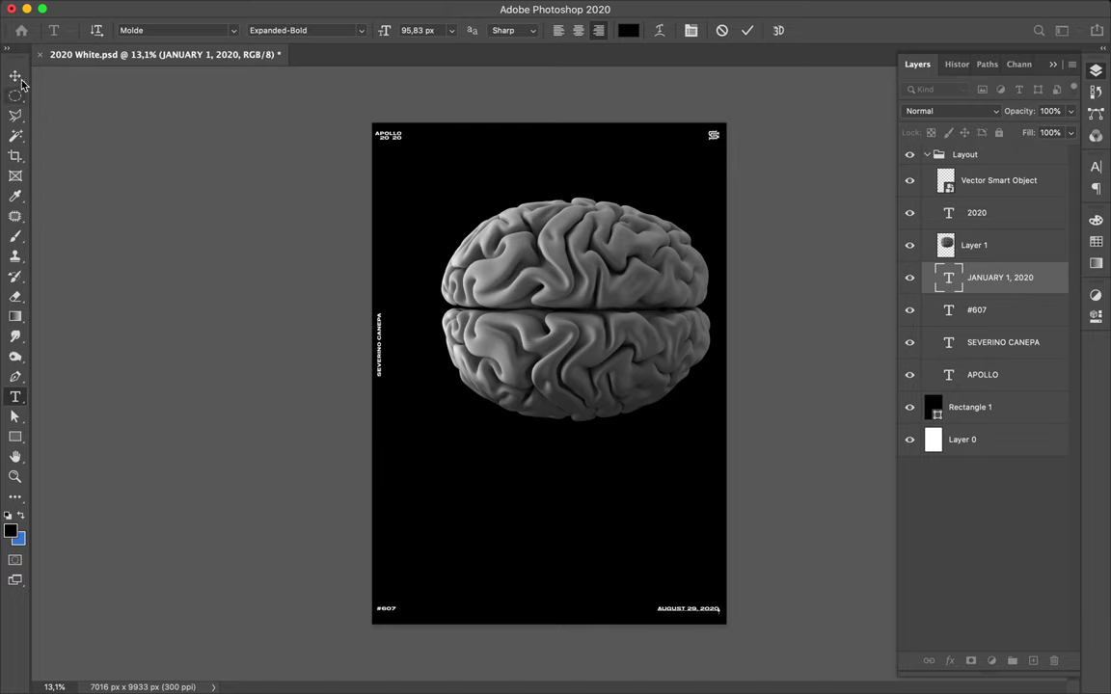
pyautogui.press('super')
pyautogui.press('Escape')
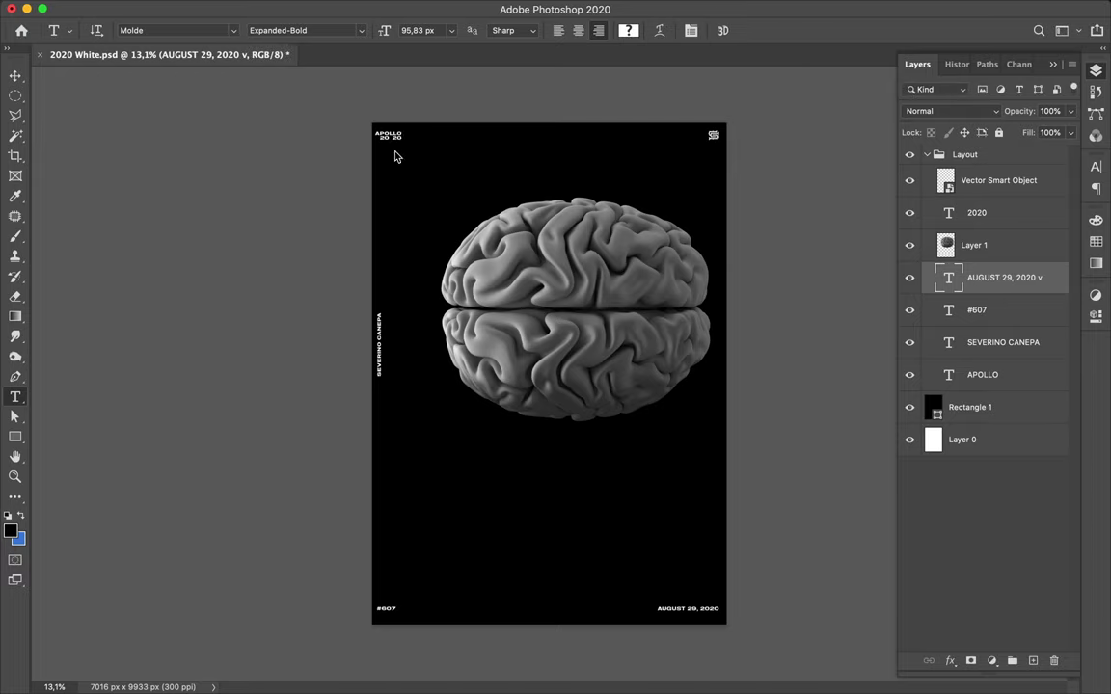
# Select the 2020 text layer under APOLLO and delete it
pyautogui.press('v')
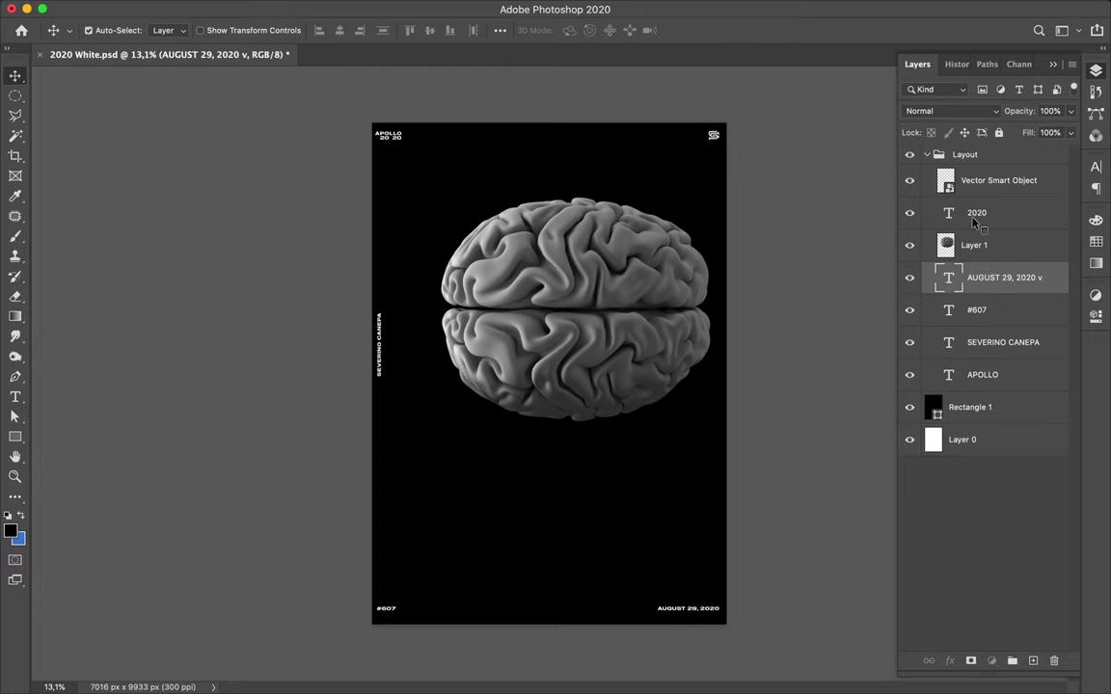
pyautogui.hotkey('alt', '[')
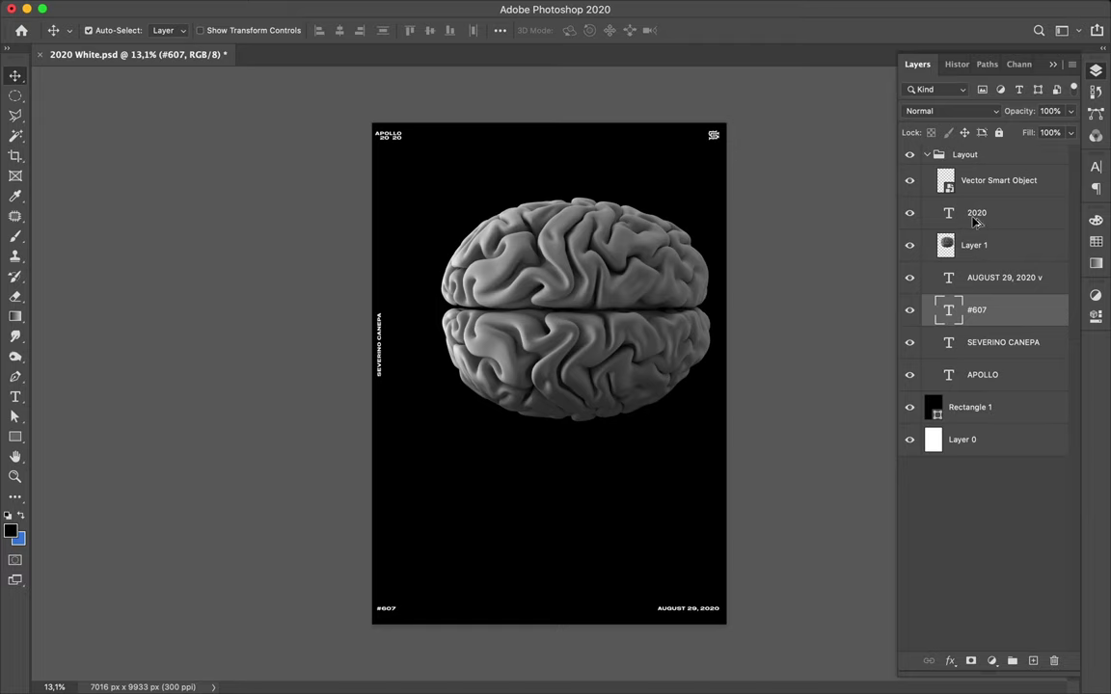
pyautogui.click(1007, 214)
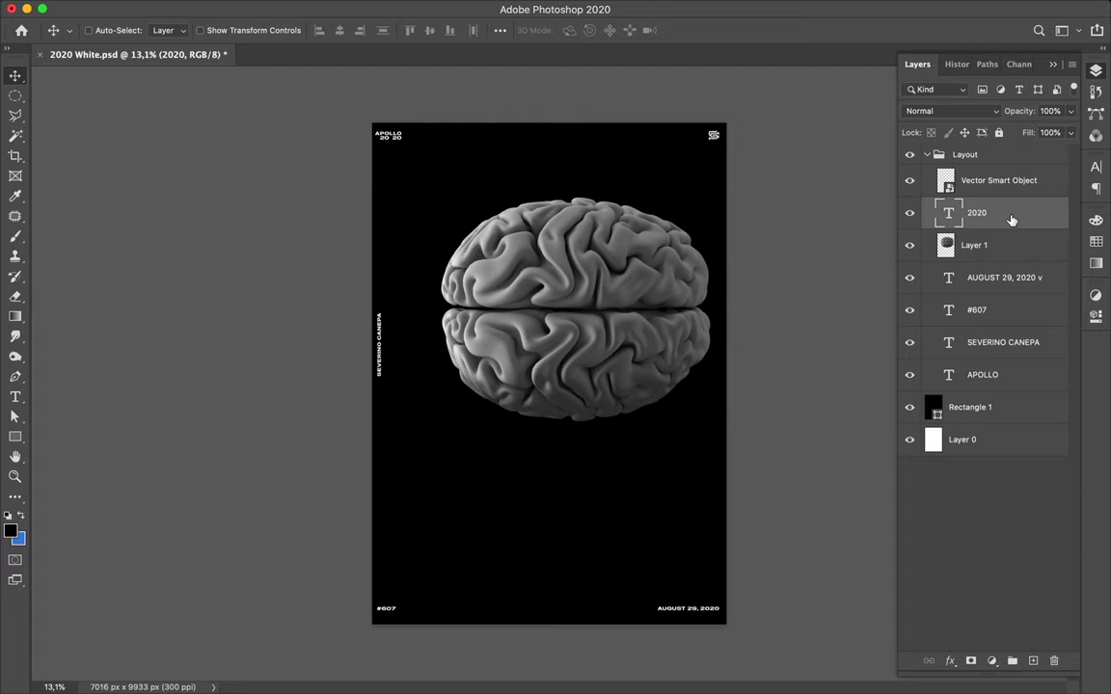
pyautogui.doubleClick(976, 213)
pyautogui.press('Return')
pyautogui.click(1055, 661)
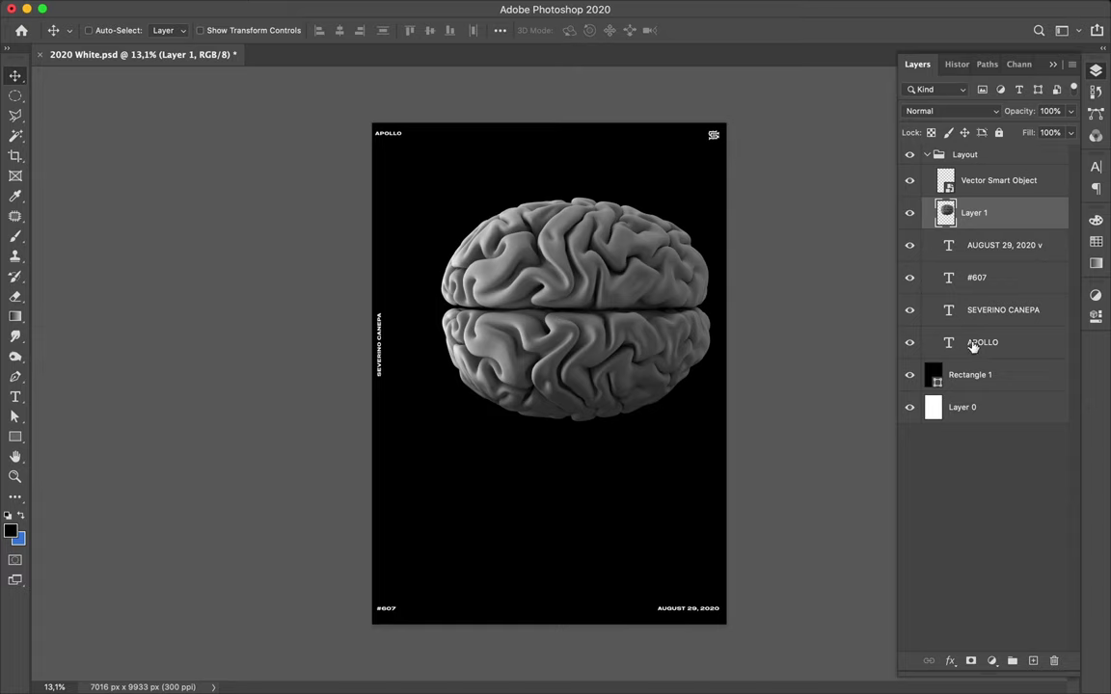
# With Auto-Select on, drag the APOLLO label about 27 px to the right
pyautogui.click(974, 345)
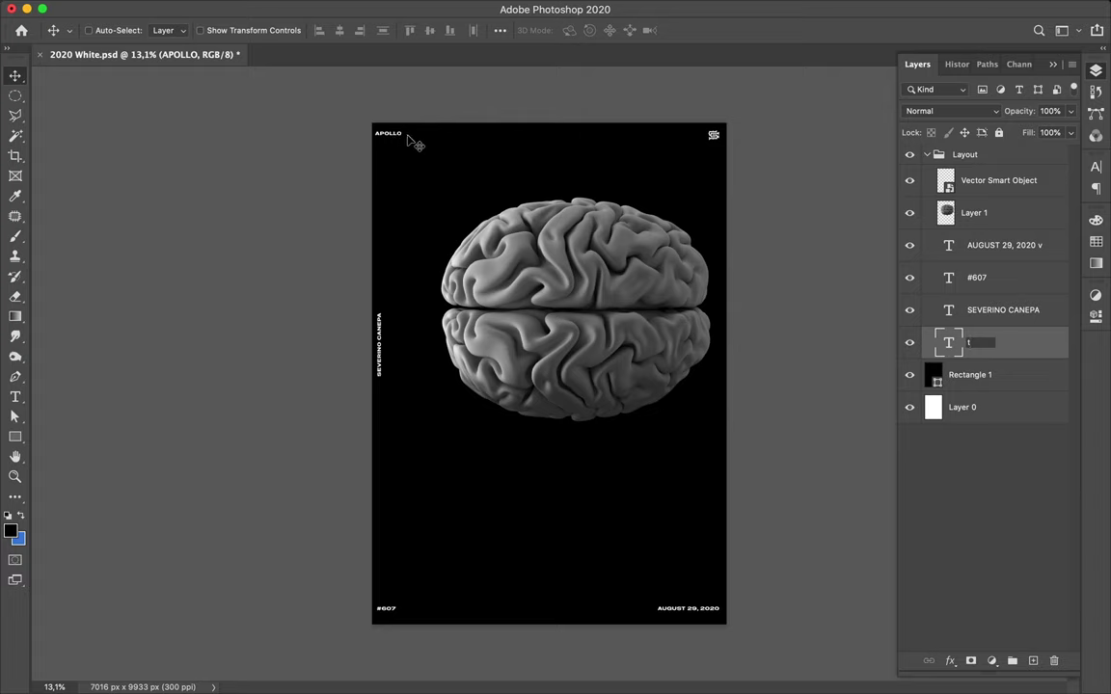
pyautogui.press('Escape')
pyautogui.press('super')
pyautogui.doubleClick(396, 132)
pyautogui.press('Escape')
pyautogui.press('t')
pyautogui.press('v')
pyautogui.moveTo(412, 141); pyautogui.dragTo(438, 142)
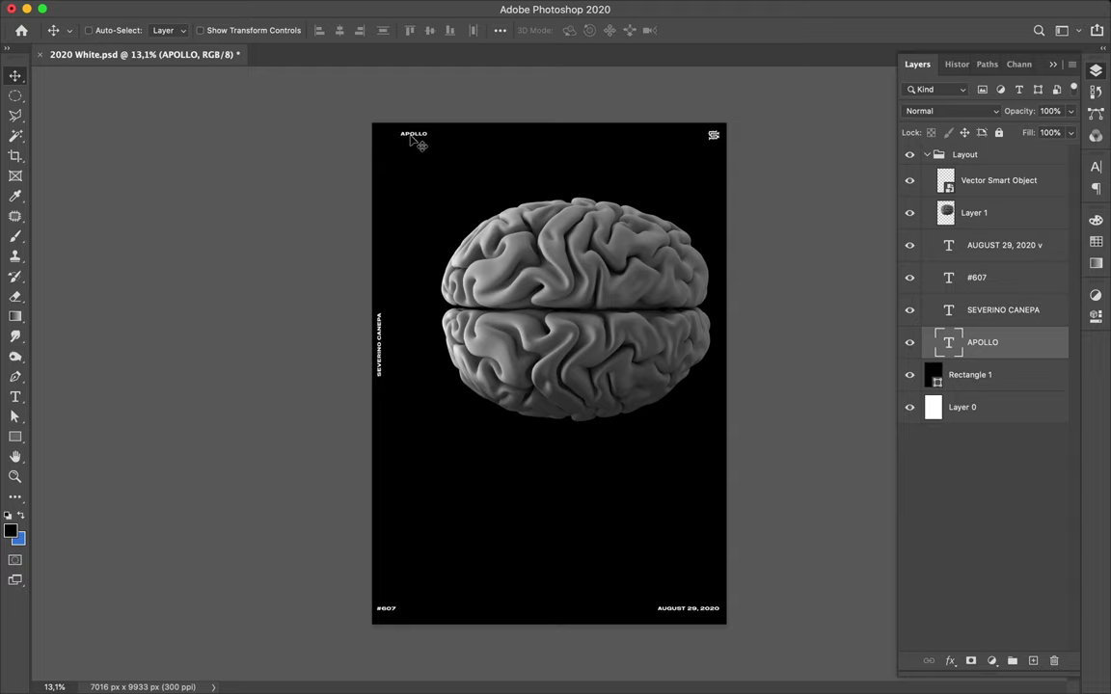
pyautogui.press('super+plus')
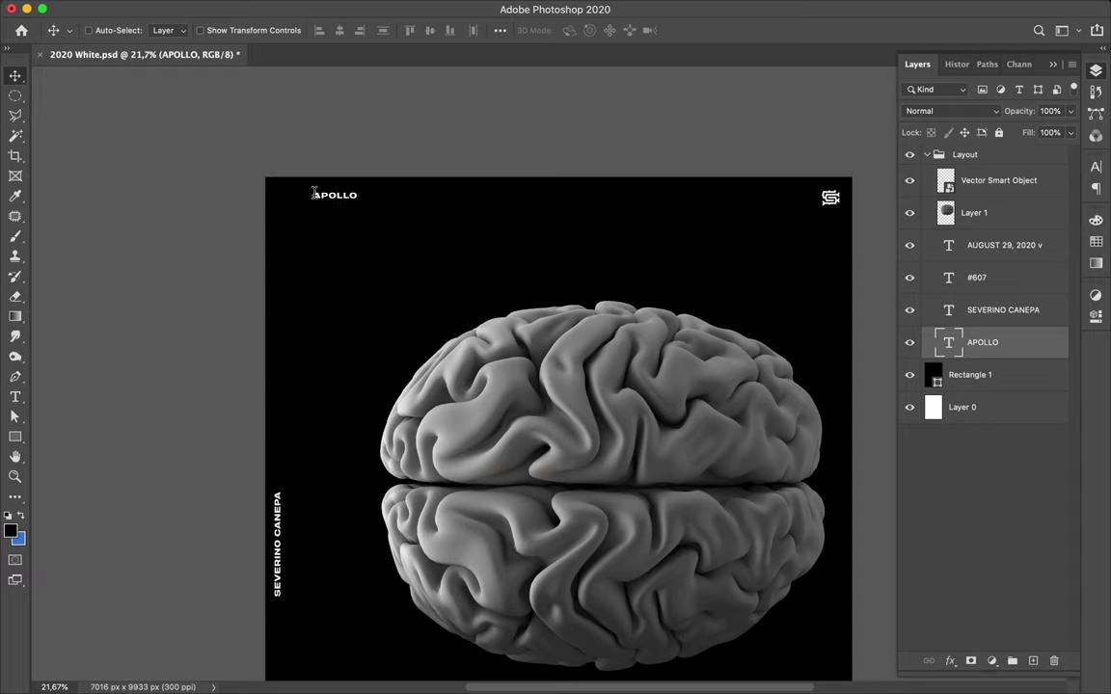
pyautogui.press('t')
# With the Horizontal Type Tool, append ' 2020' to APOLLO so it reads APOLLO 2020
pyautogui.click(14, 396)
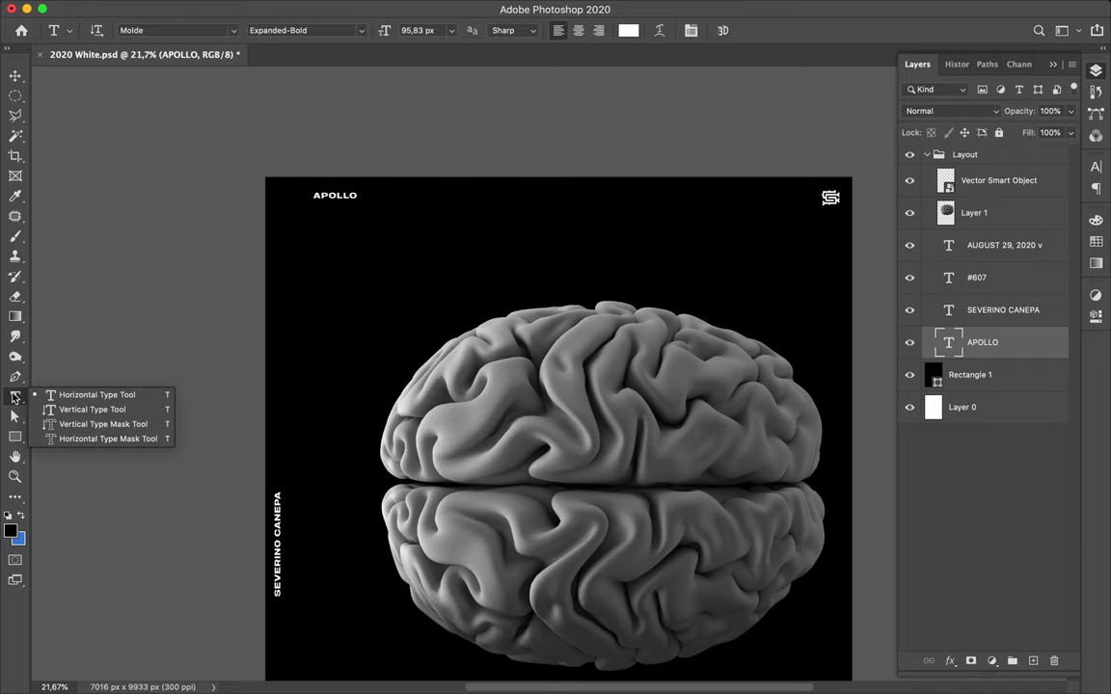
pyautogui.click(69, 397)
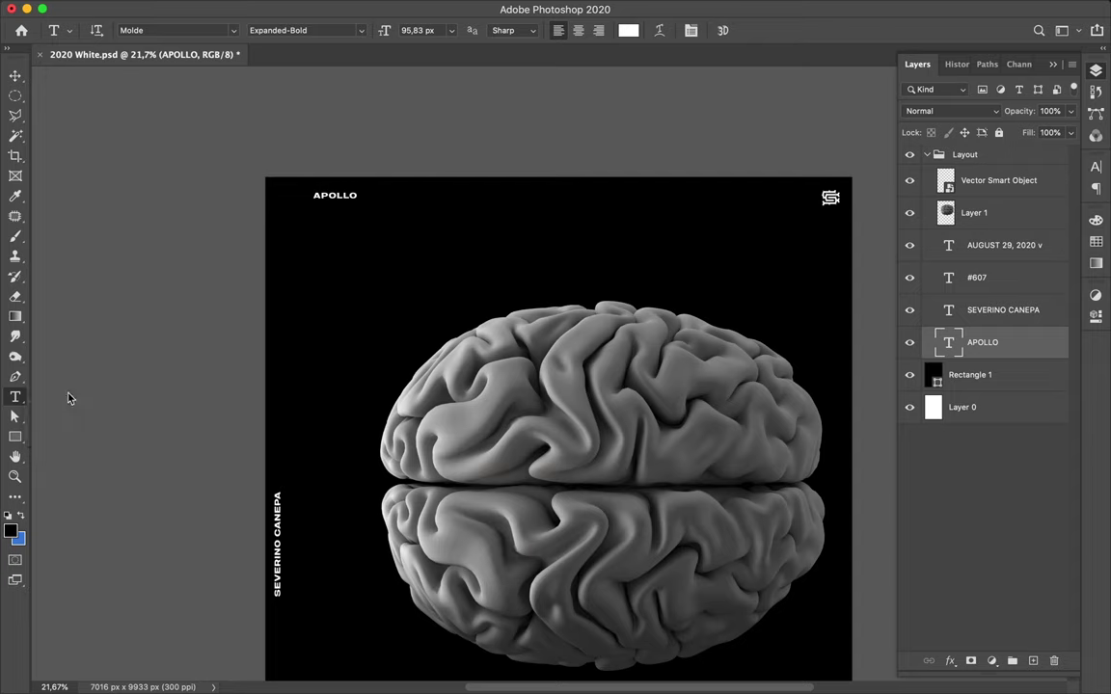
pyautogui.click(357, 193)
pyautogui.click(357, 193)
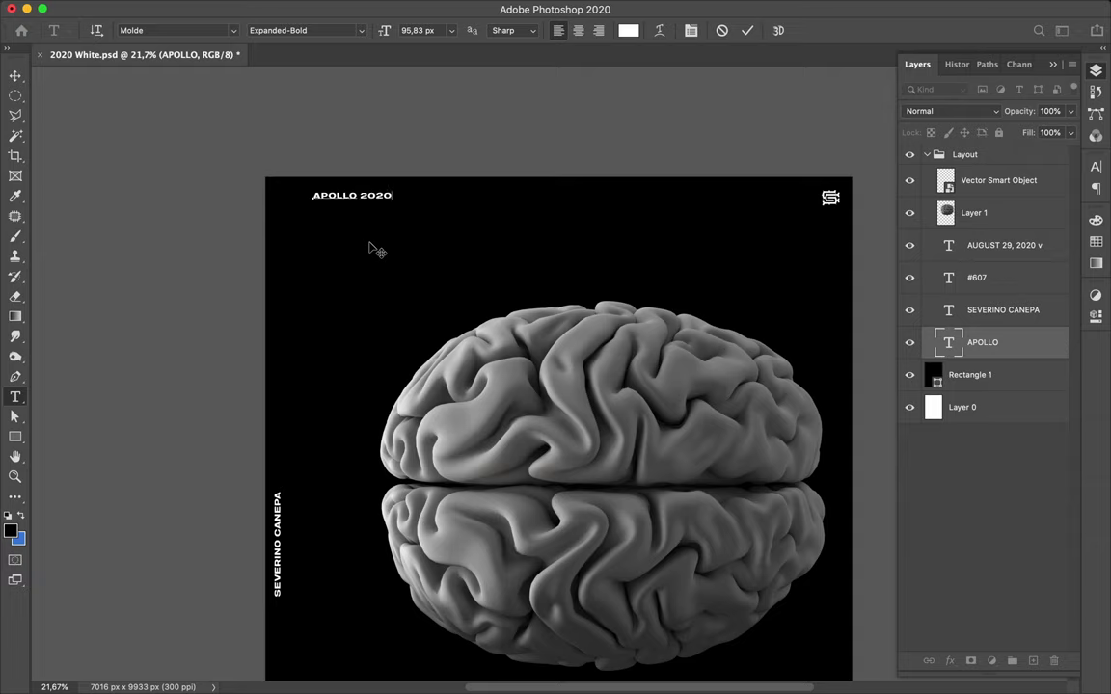
pyautogui.press('Escape')
pyautogui.press('Escape')
pyautogui.press('v')
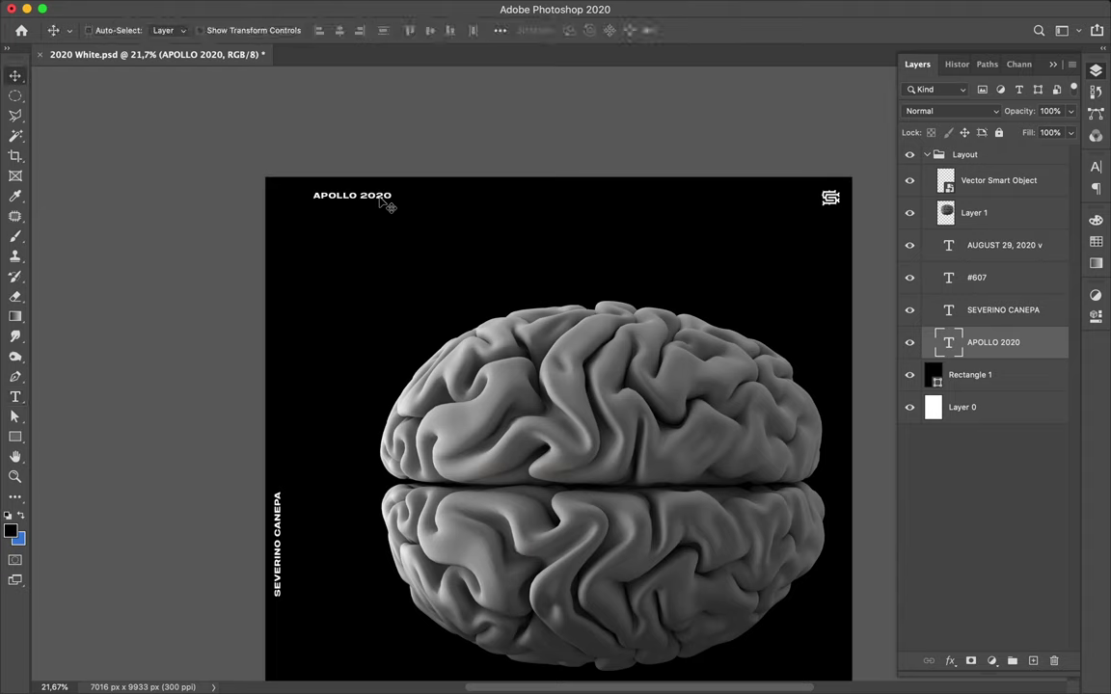
pyautogui.press('super')
pyautogui.press('super')
pyautogui.press('super')
pyautogui.click(326, 189)
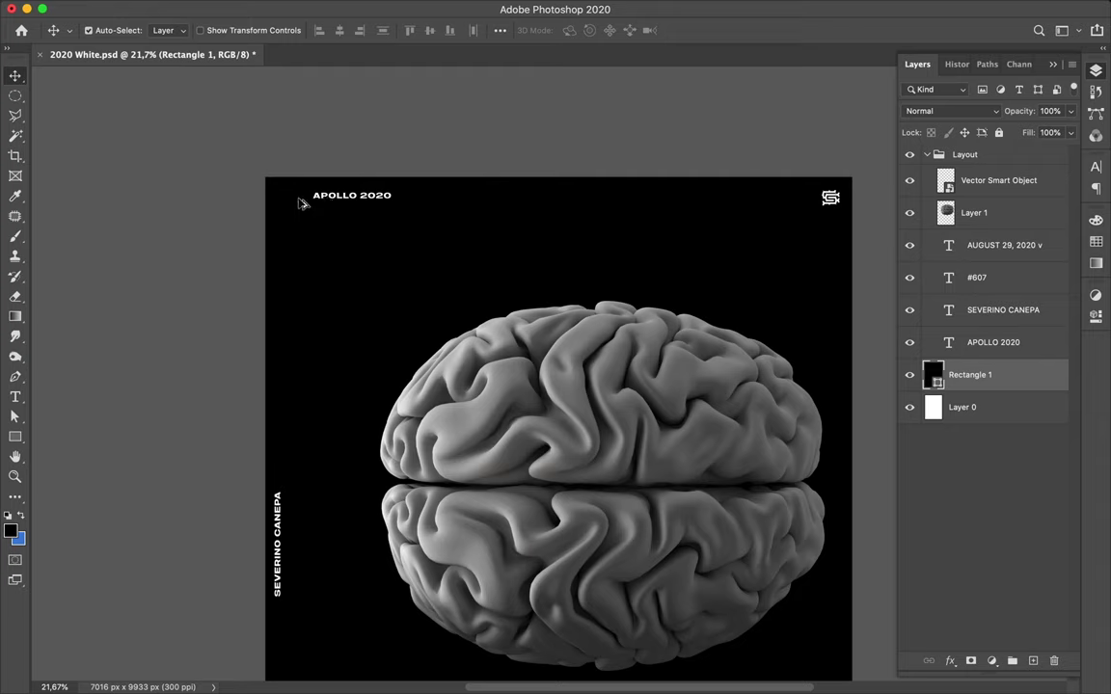
pyautogui.press('super')
pyautogui.press('super')
# Drag APOLLO 2020 left until smart guides align it with the vertical name label's edge
pyautogui.click(382, 200)
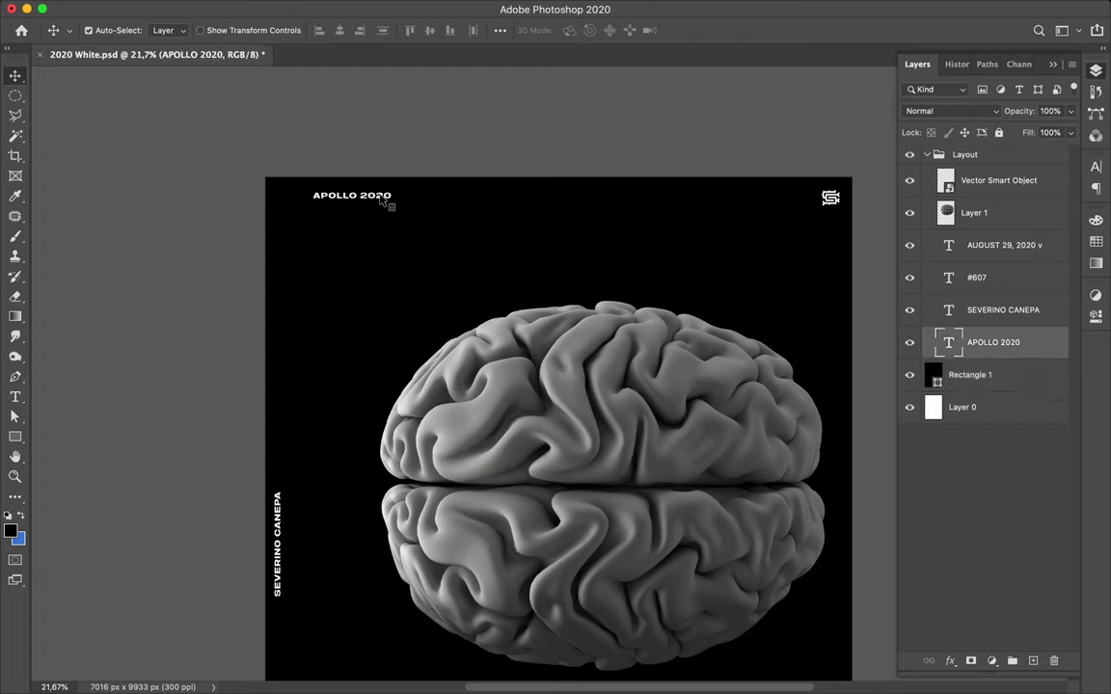
pyautogui.moveTo(372, 200); pyautogui.dragTo(364, 200)
pyautogui.moveTo(364, 196); pyautogui.dragTo(343, 196)
pyautogui.hotkey('ctrl', 'z')
pyautogui.moveTo(338, 196); pyautogui.dragTo(345, 199)
pyautogui.moveTo(314, 200); pyautogui.dragTo(308, 200)
pyautogui.press('super')
pyautogui.moveTo(337, 201)
pyautogui.mouseDown()
pyautogui.moveTo(305, 199)
pyautogui.moveTo(316, 198)
pyautogui.mouseUp()
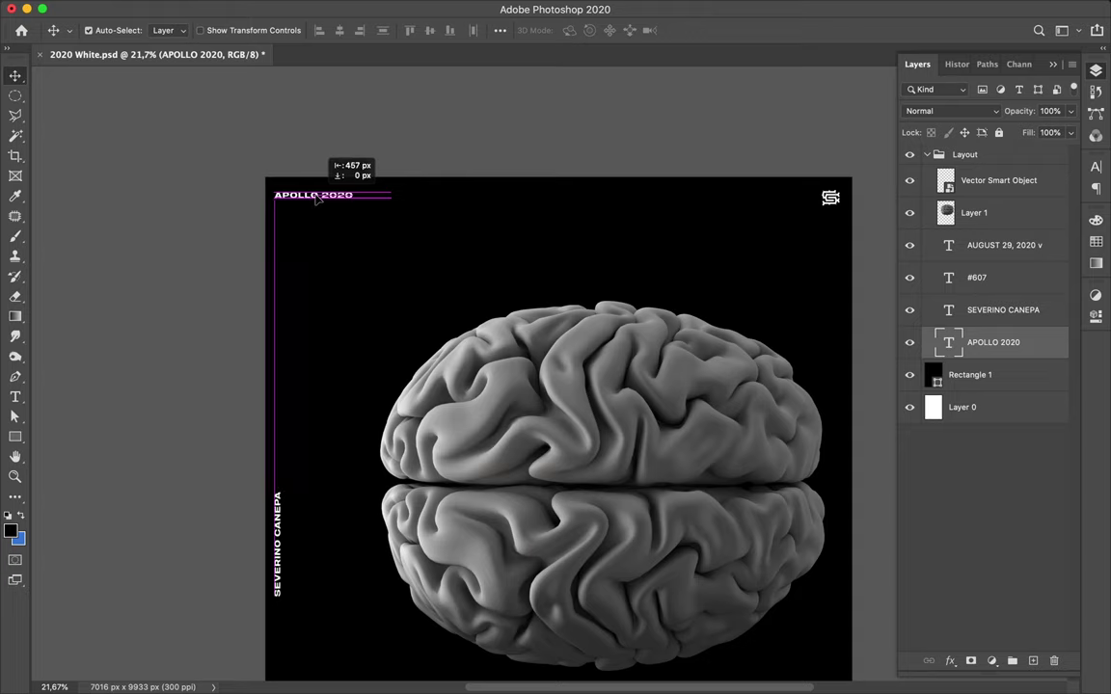
pyautogui.moveTo(316, 198); pyautogui.dragTo(316, 199)
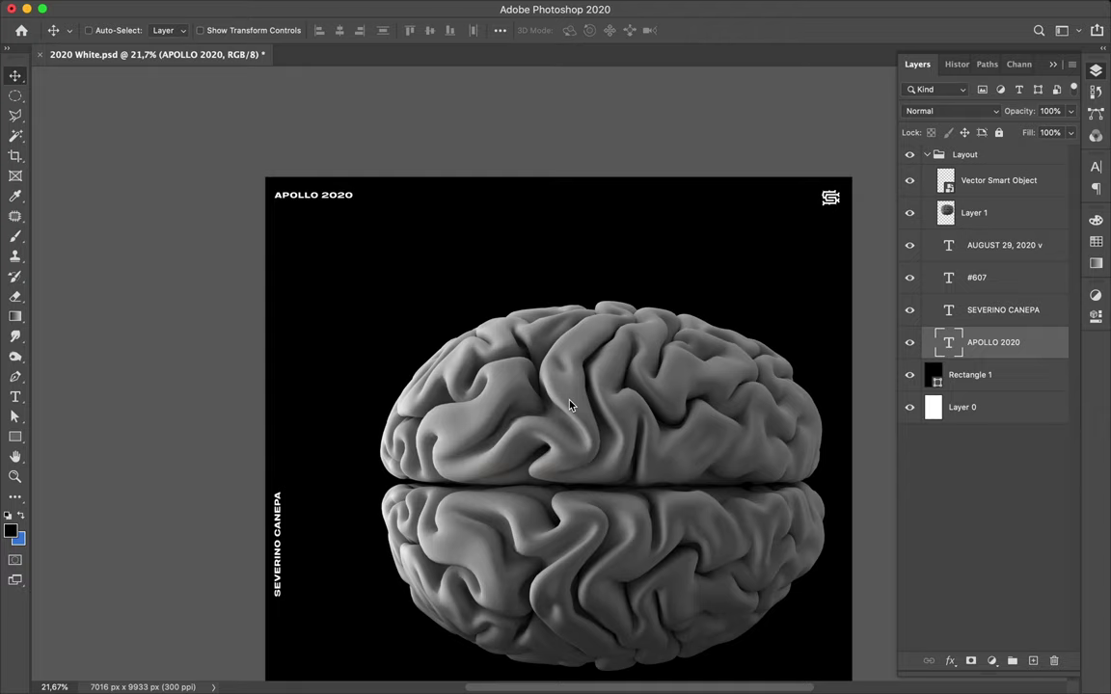
# Fit the whole poster on screen and save the document with Cmd+S
pyautogui.press('super+0')
pyautogui.press('super')
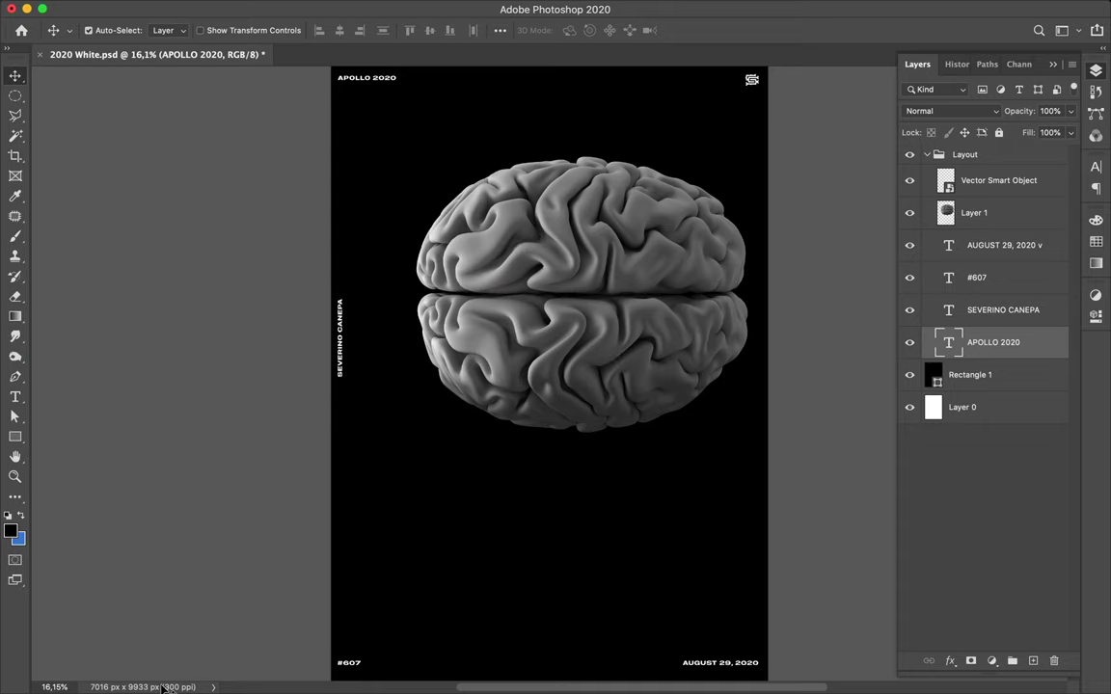
pyautogui.press('super+s')
# Rotate the brain 90° to stand upright and move it lower on the poster
pyautogui.moveTo(602, 664)
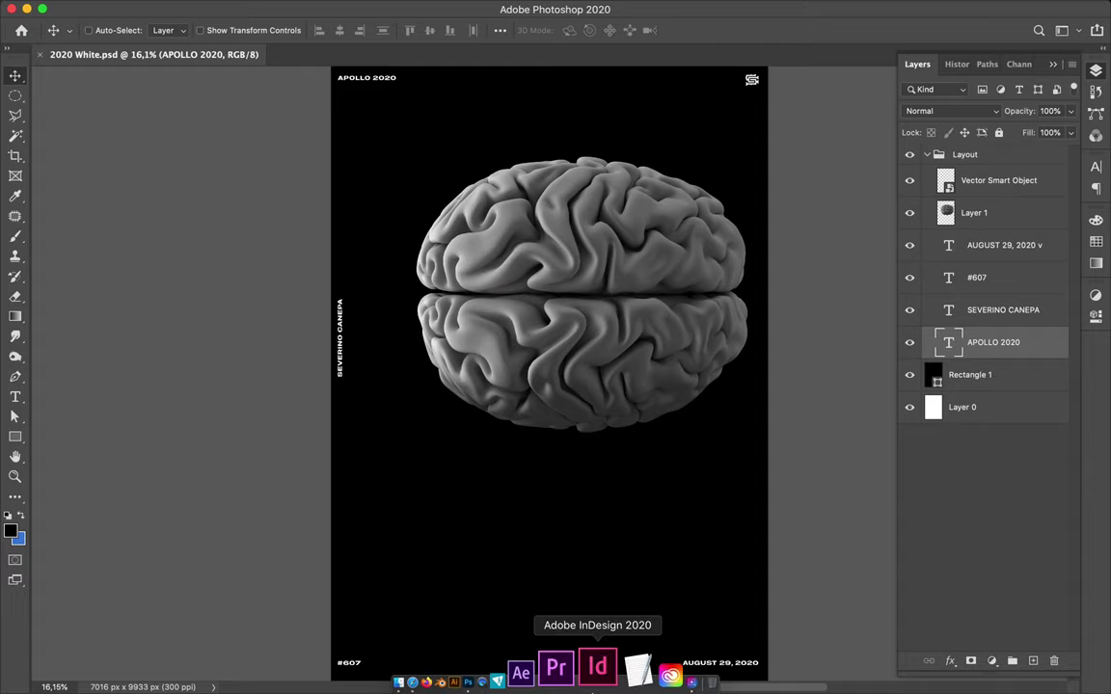
pyautogui.click(641, 679)
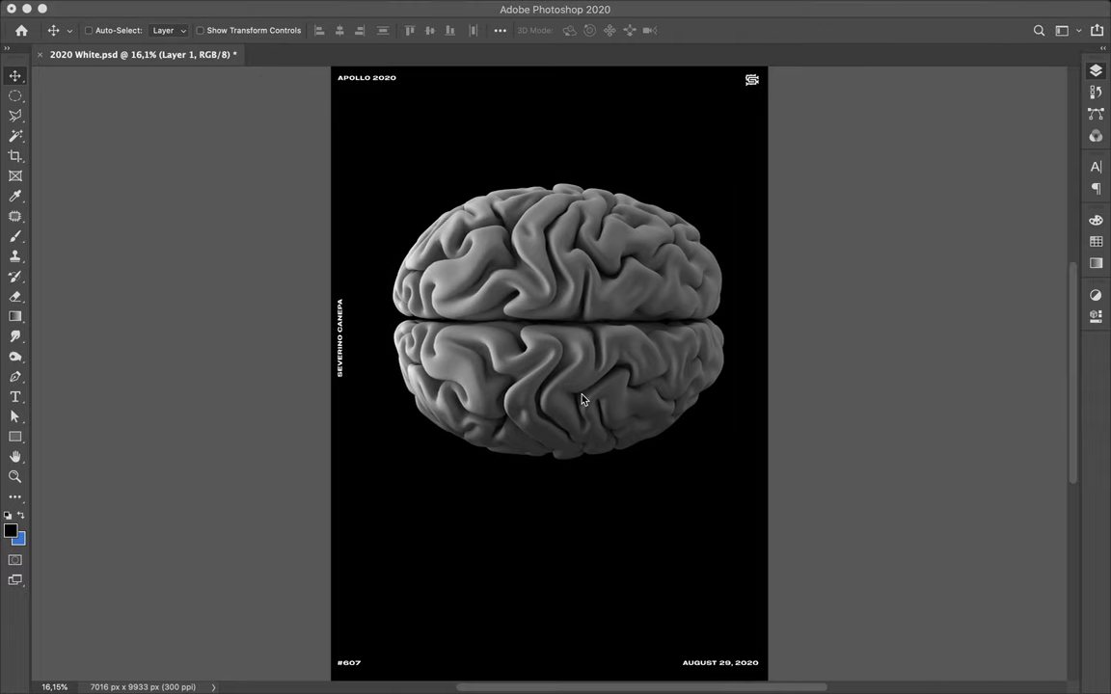
pyautogui.press('F7')
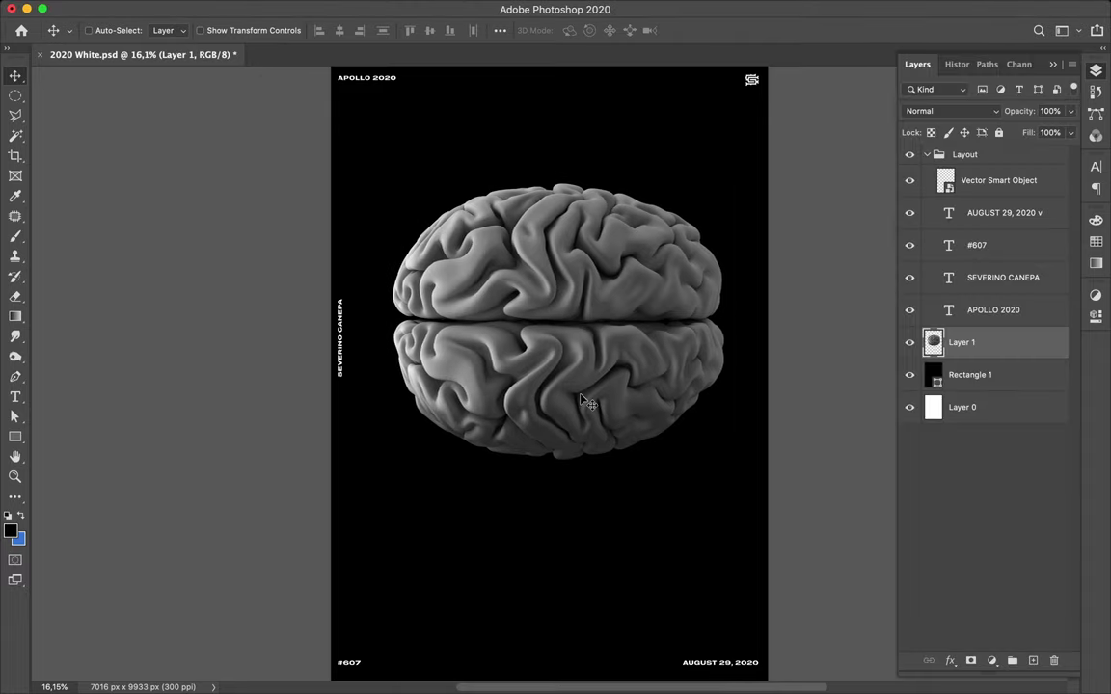
pyautogui.hotkey('ctrl', 't')
pyautogui.moveTo(382, 172); pyautogui.dragTo(628, 238)
pyautogui.press('Return')
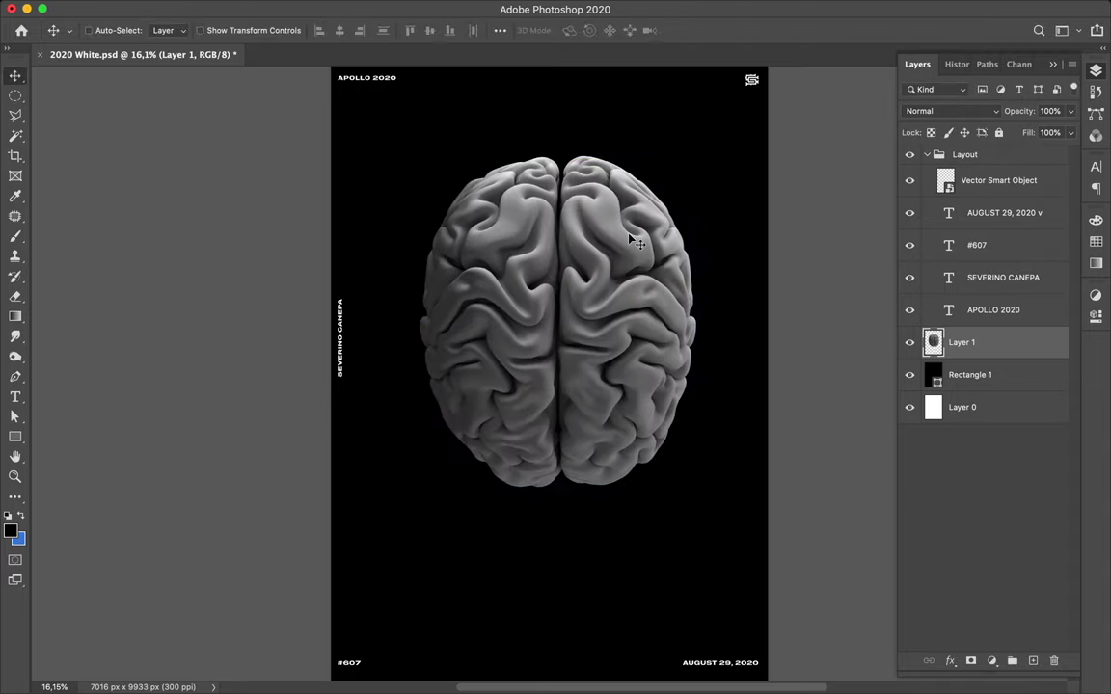
pyautogui.moveTo(630, 262); pyautogui.dragTo(619, 316)
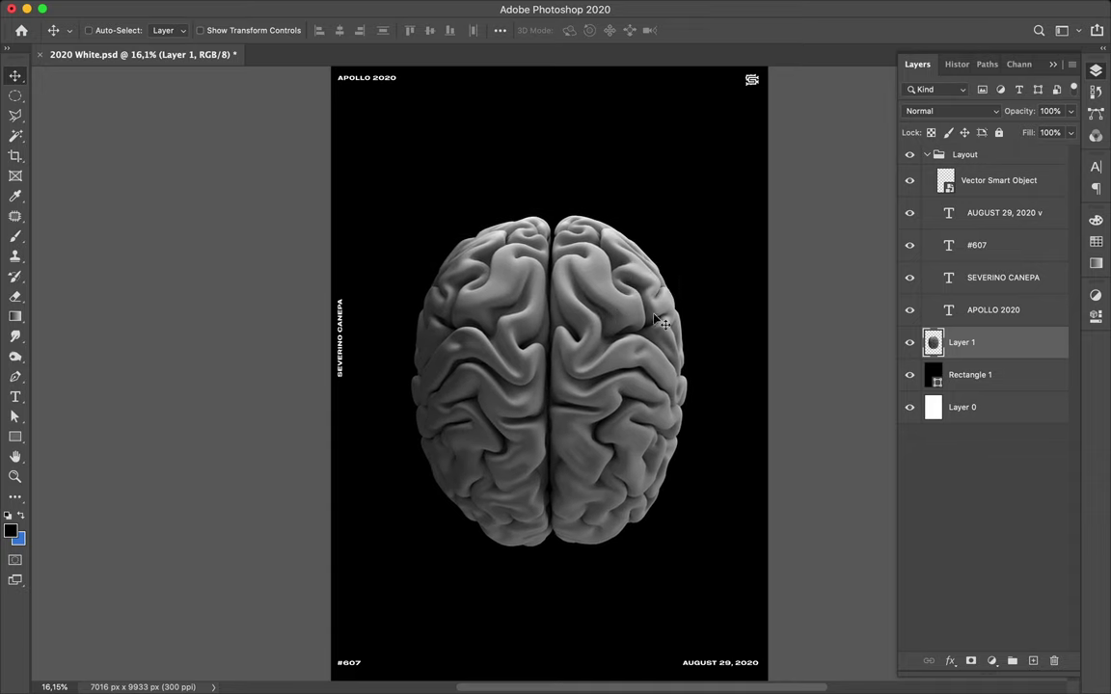
# Delete the white Layer 0 and make the brain layer active again
pyautogui.click(1066, 420)
pyautogui.press('Delete')
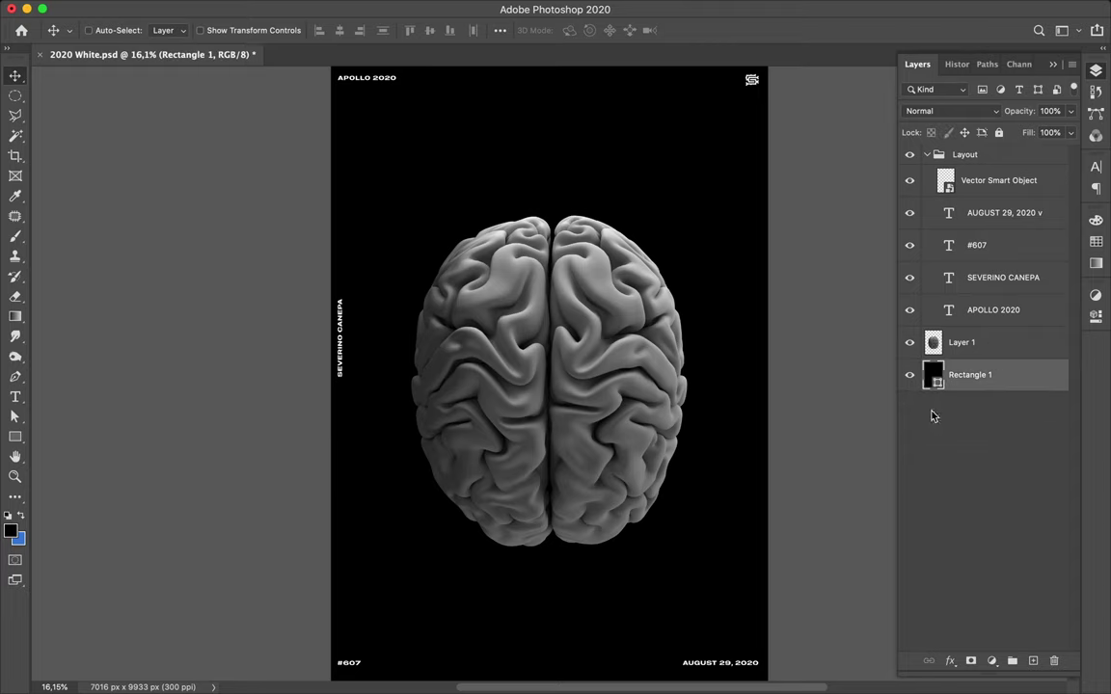
pyautogui.hotkey('alt', ']')
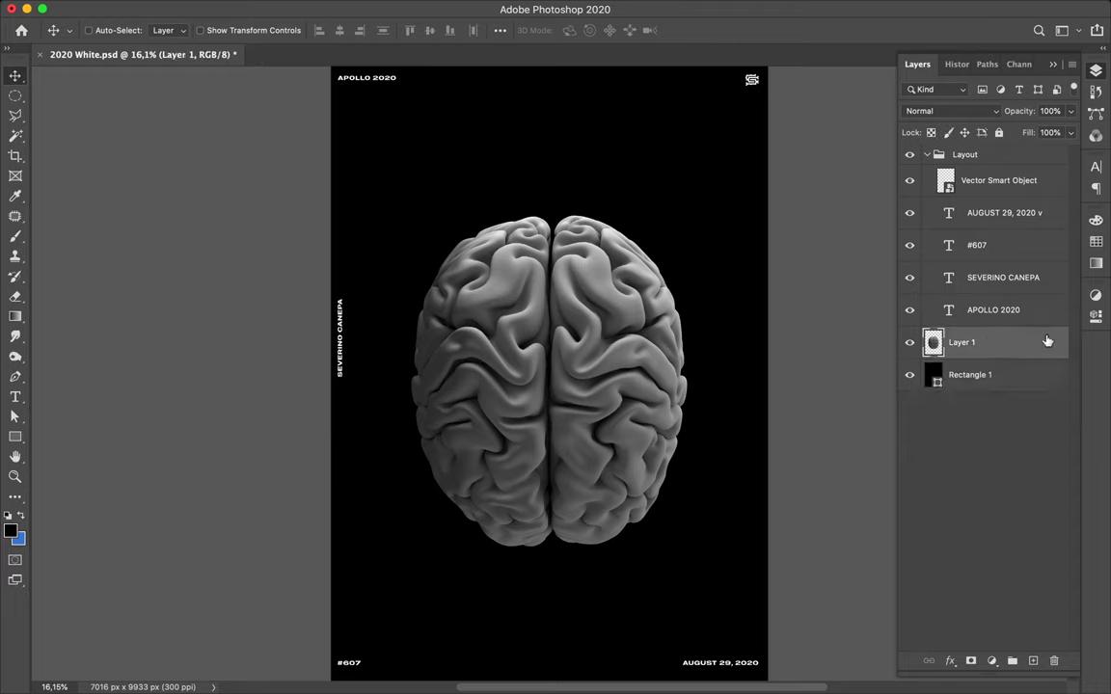
# Add a Levels adjustment with input levels of about 21, 0.94 and 234
pyautogui.click(992, 661)
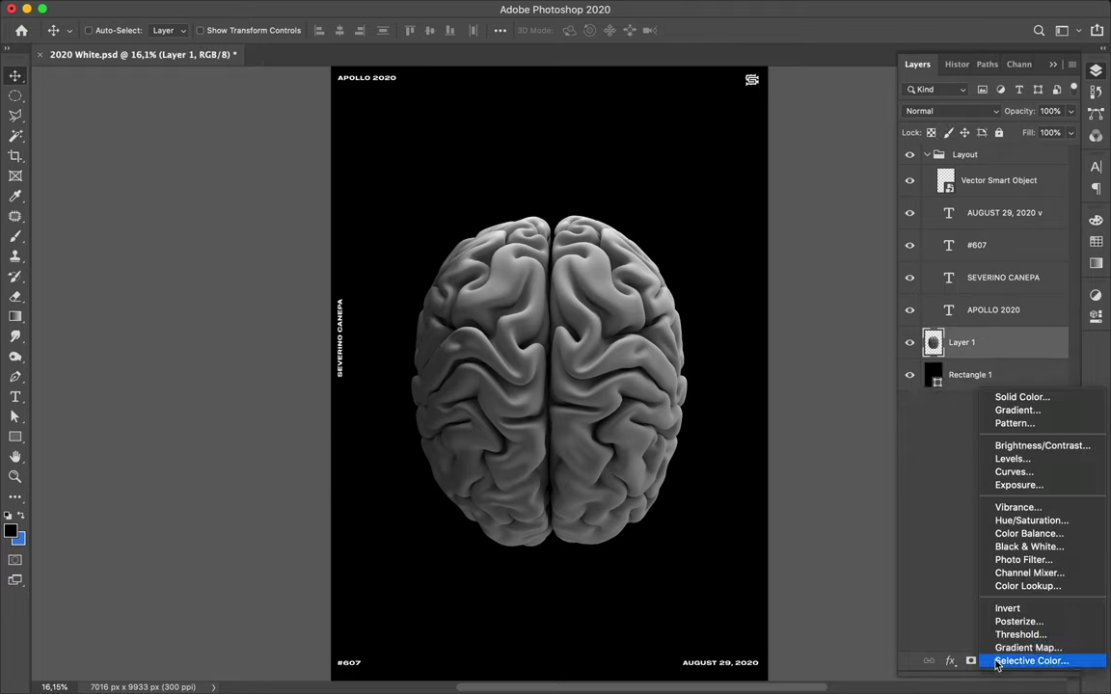
pyautogui.click(1037, 459)
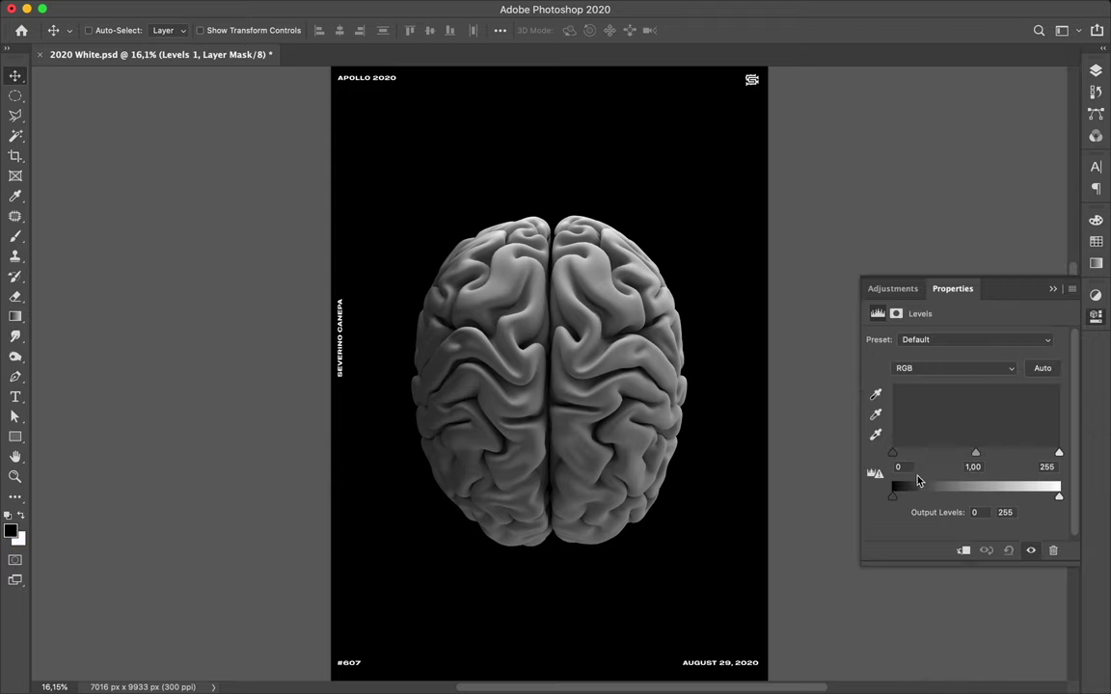
pyautogui.moveTo(893, 456); pyautogui.dragTo(907, 458)
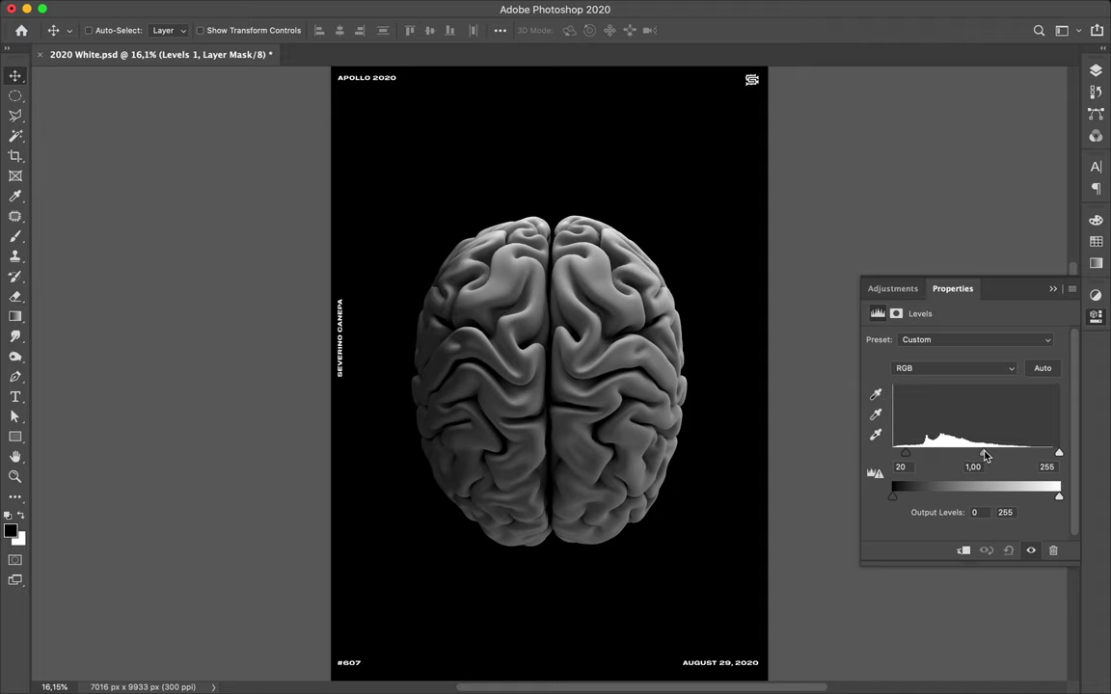
pyautogui.moveTo(986, 455); pyautogui.dragTo(979, 455)
pyautogui.moveTo(1057, 454); pyautogui.dragTo(1047, 455)
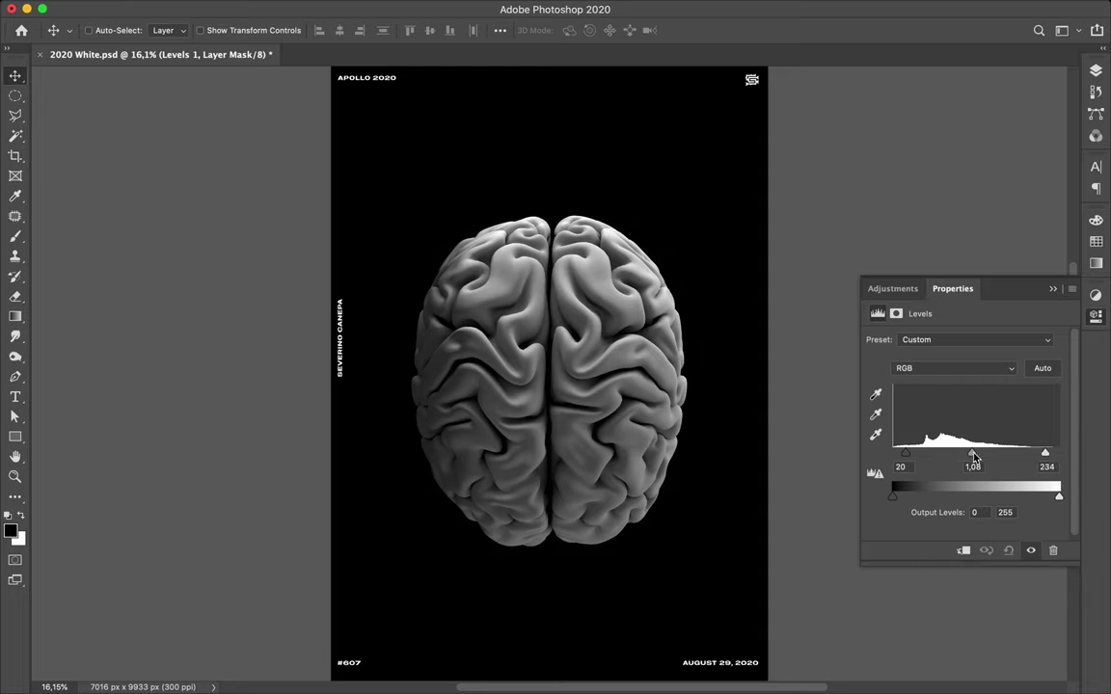
pyautogui.moveTo(972, 453); pyautogui.dragTo(1006, 461)
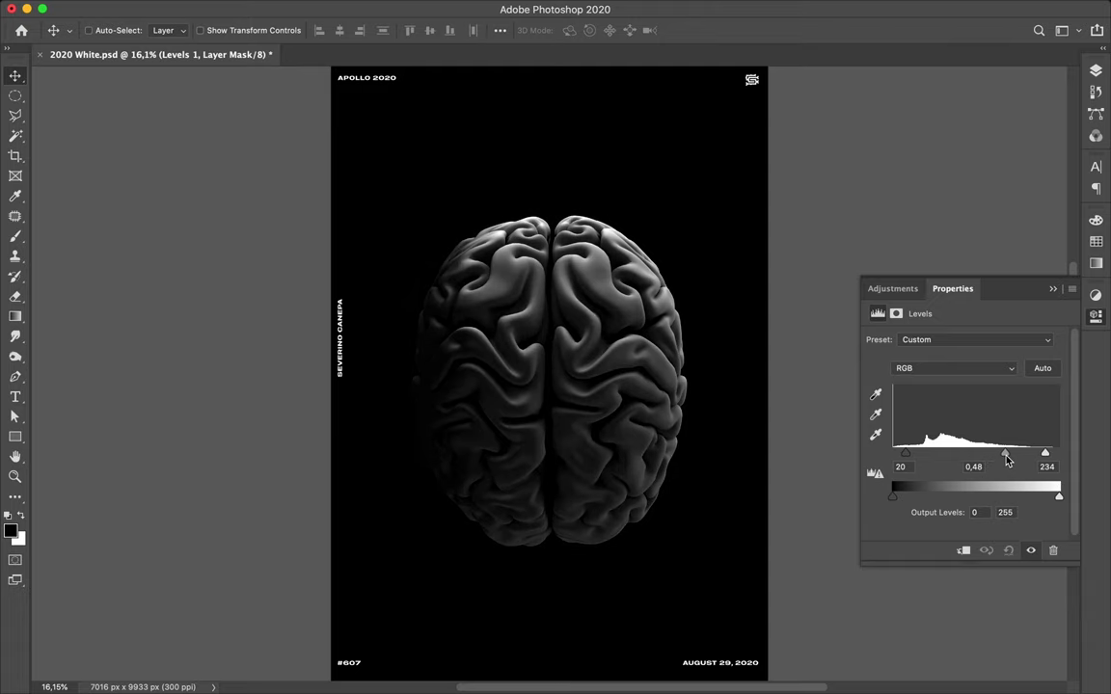
pyautogui.moveTo(1006, 461); pyautogui.dragTo(979, 462)
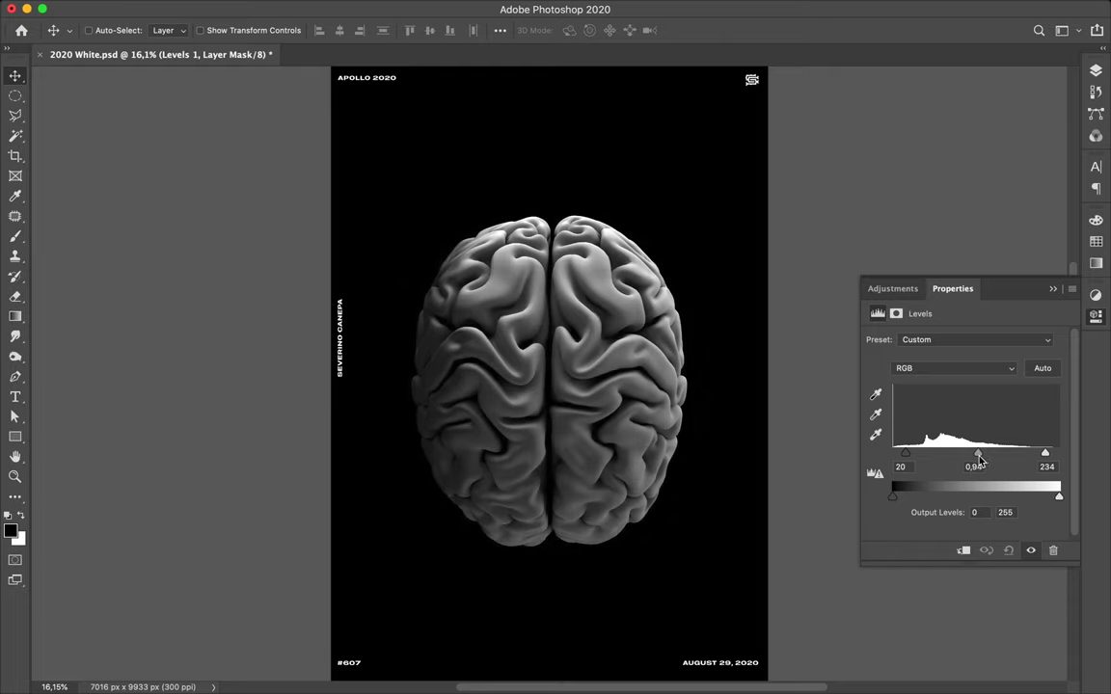
pyautogui.moveTo(905, 453); pyautogui.dragTo(906, 459)
pyautogui.press('F7')
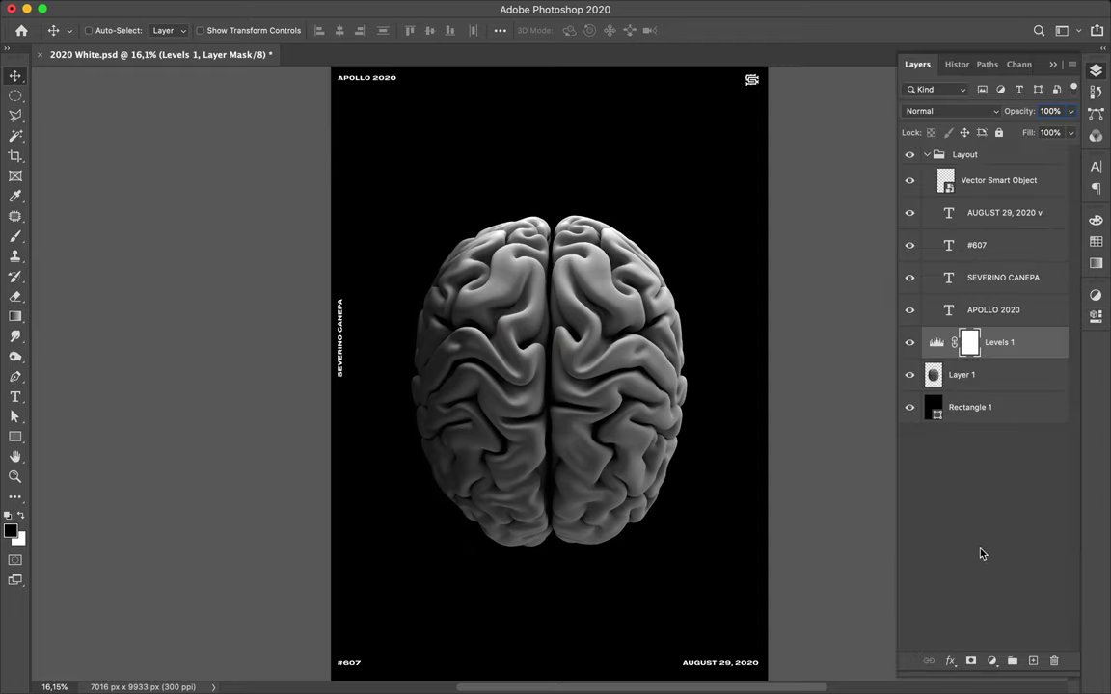
# Add a trial Exposure adjustment and change its exposure and gamma correction
pyautogui.click(970, 661)
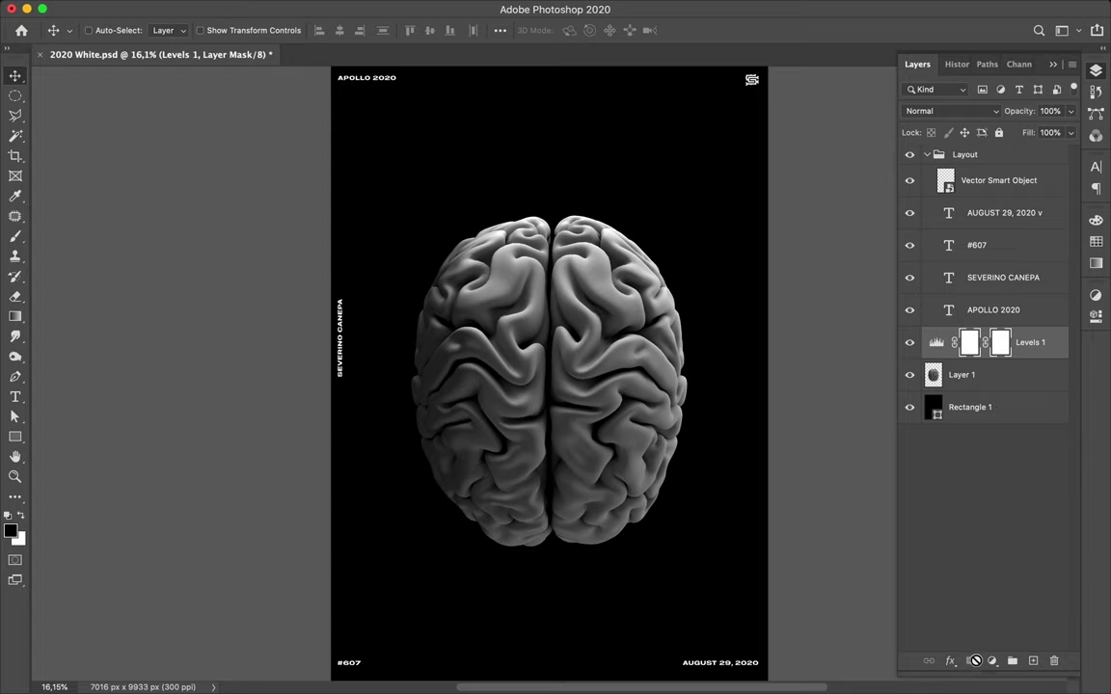
pyautogui.press('super+z')
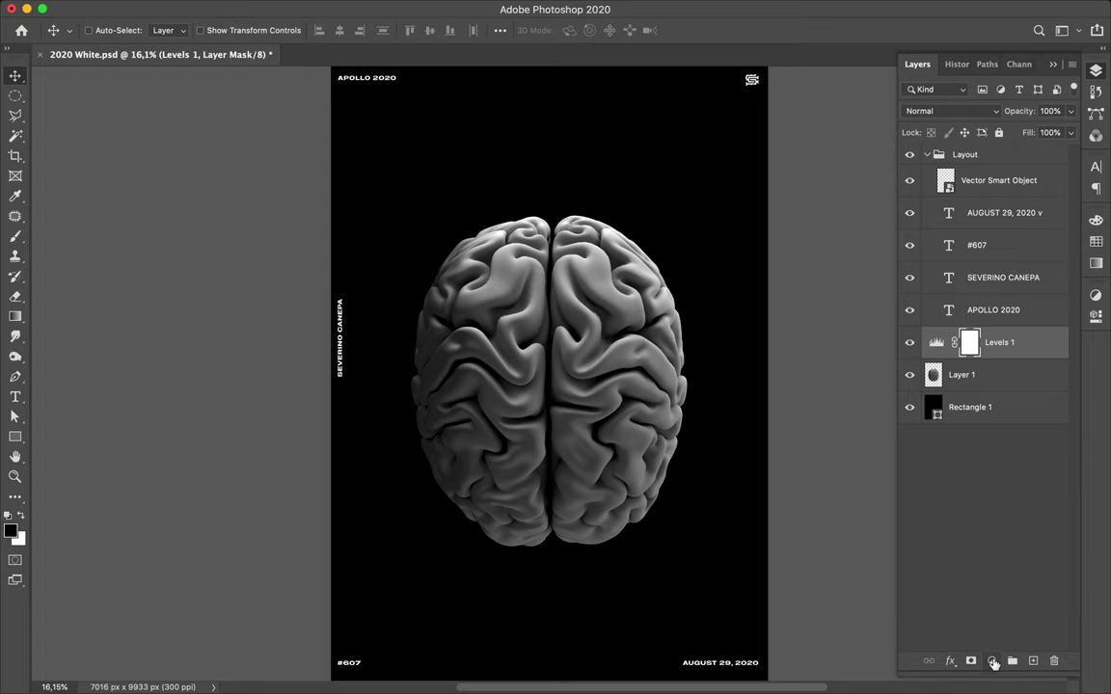
pyautogui.click(991, 661)
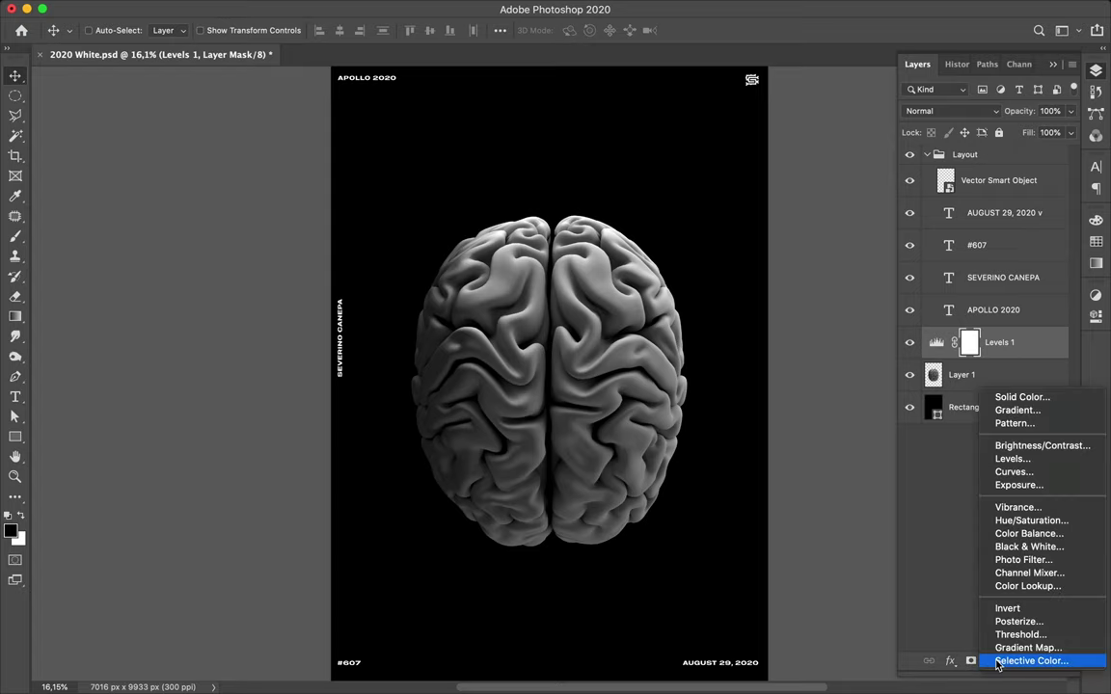
pyautogui.click(1026, 487)
pyautogui.moveTo(970, 378); pyautogui.dragTo(972, 409)
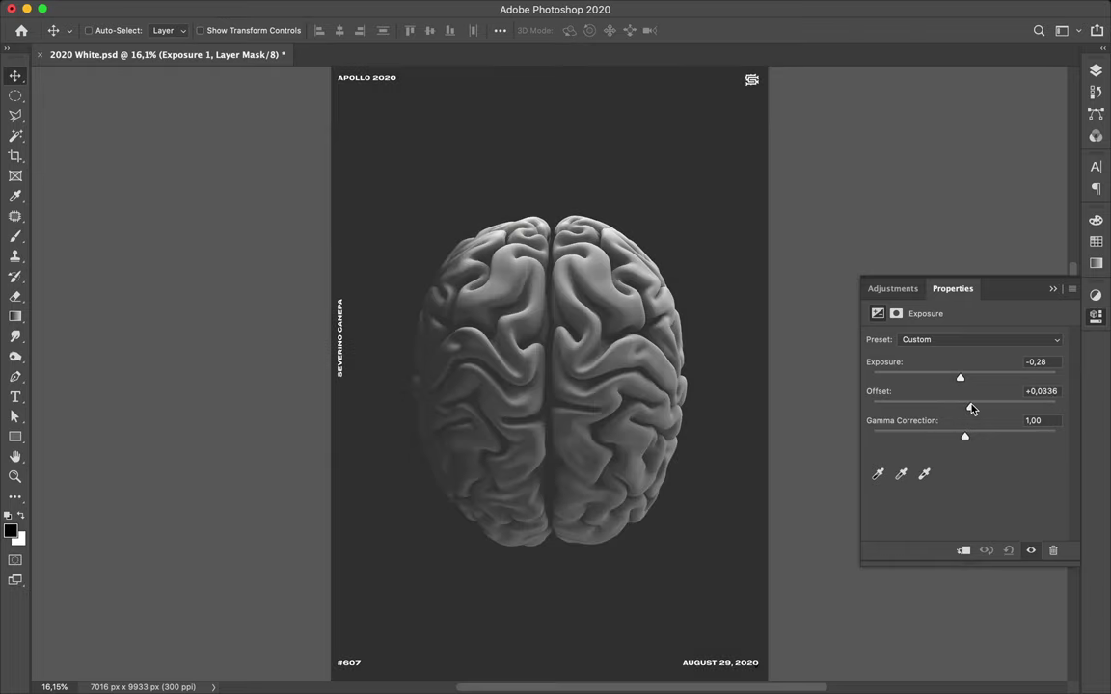
pyautogui.moveTo(964, 436)
pyautogui.mouseDown()
pyautogui.moveTo(942, 439)
pyautogui.moveTo(982, 439)
pyautogui.mouseUp()
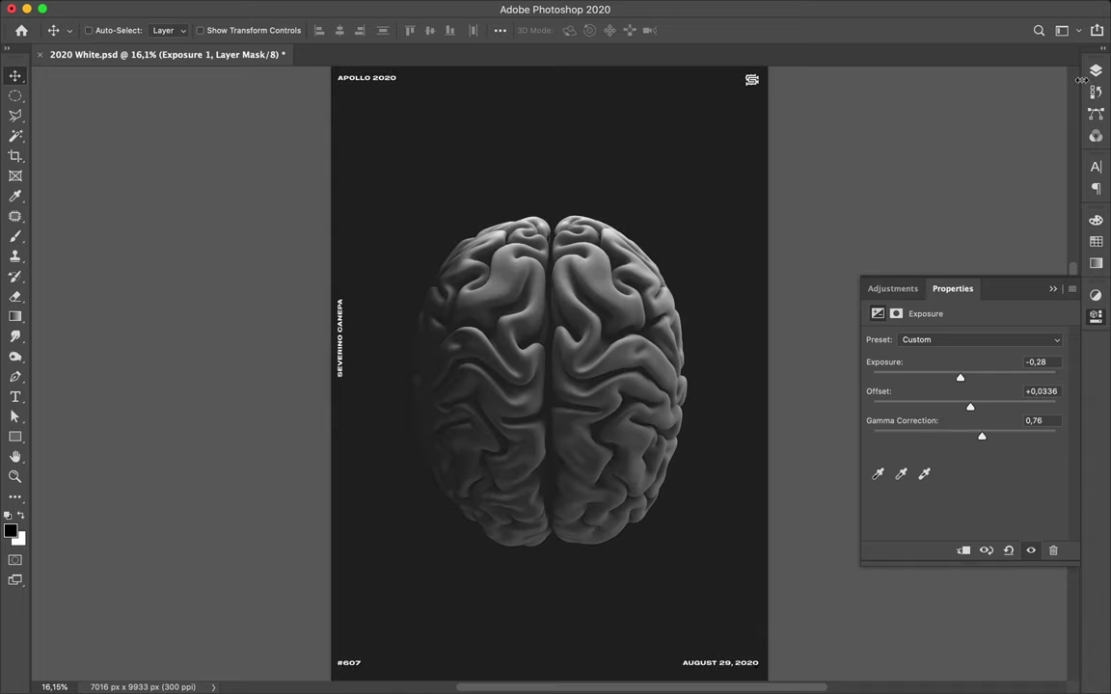
pyautogui.press('F7')
# Clip the adjustments to the brain's Layer 1, then delete Exposure 1
pyautogui.moveTo(969, 342); pyautogui.dragTo(992, 382)
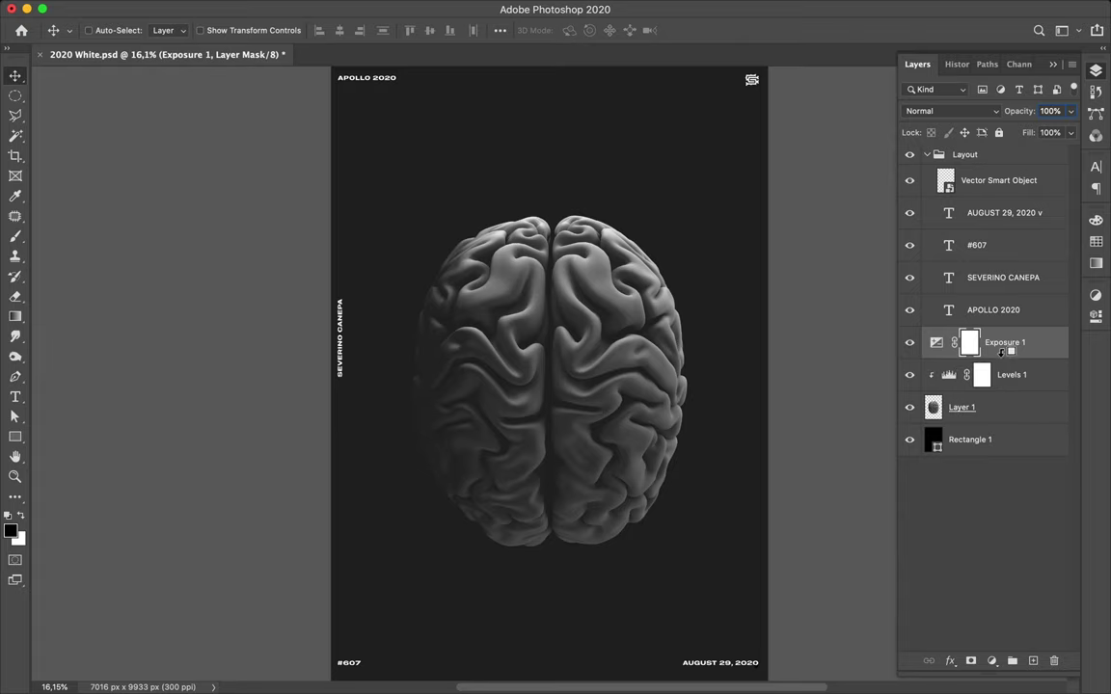
pyautogui.keyDown('alt'); pyautogui.click(1001, 358); pyautogui.keyUp('alt')
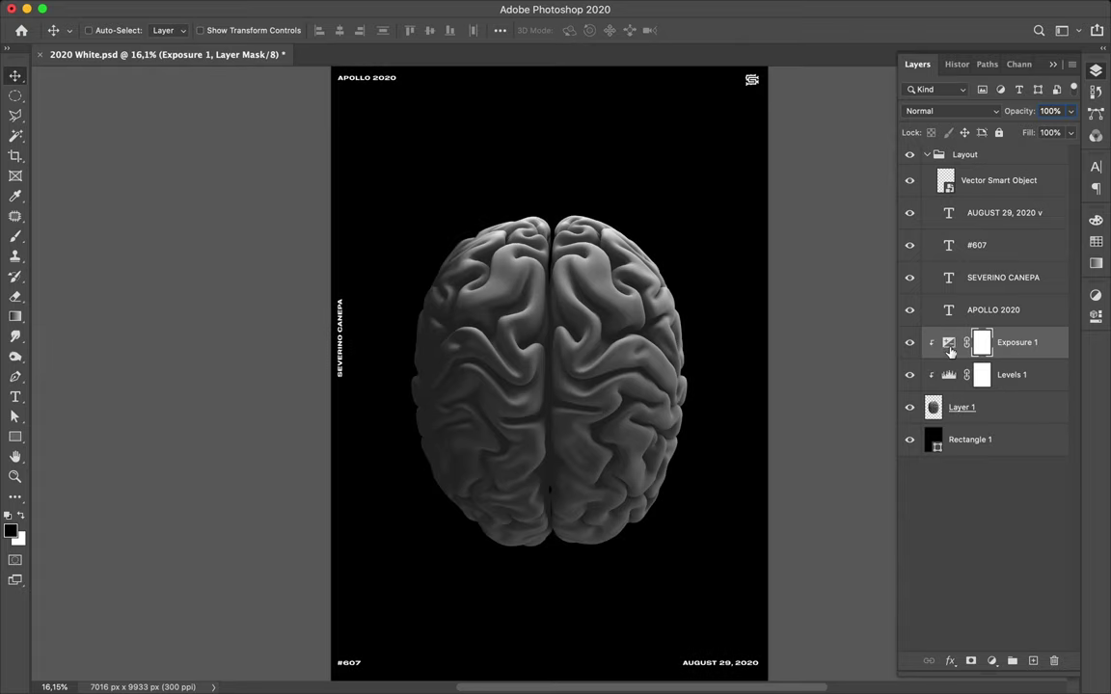
pyautogui.click(1041, 345)
pyautogui.press('BackSpace')
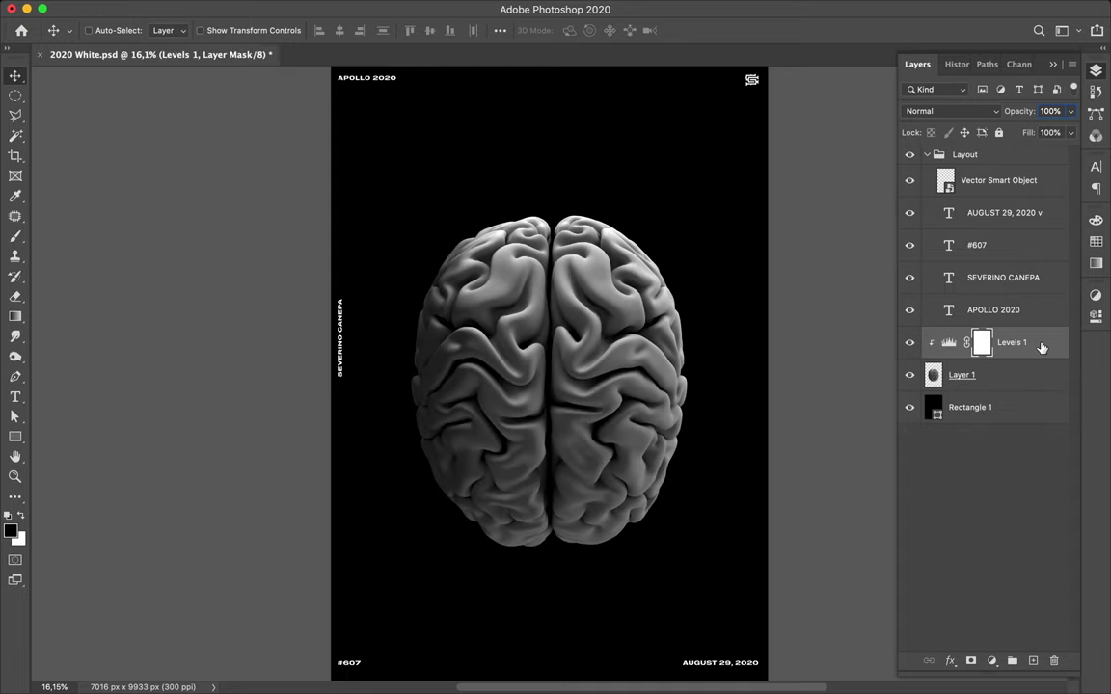
pyautogui.click(995, 374)
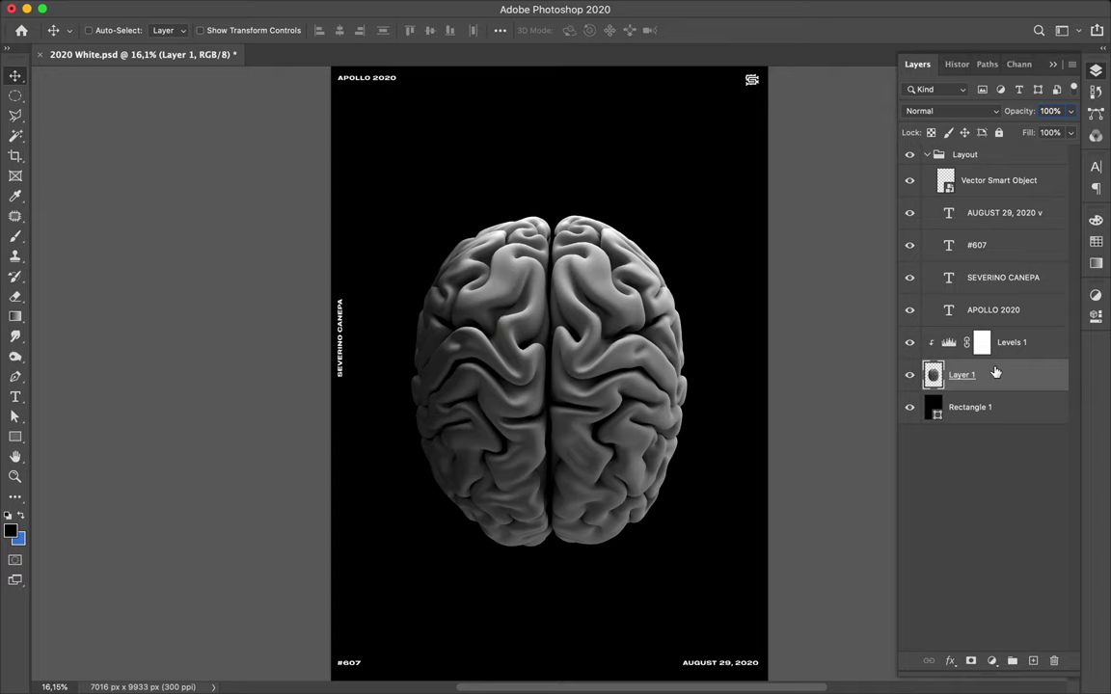
# Merge Levels 1 into the brain layer and duplicate the merged brain
pyautogui.keyDown('shift'); pyautogui.click(1024, 352); pyautogui.keyUp('shift')
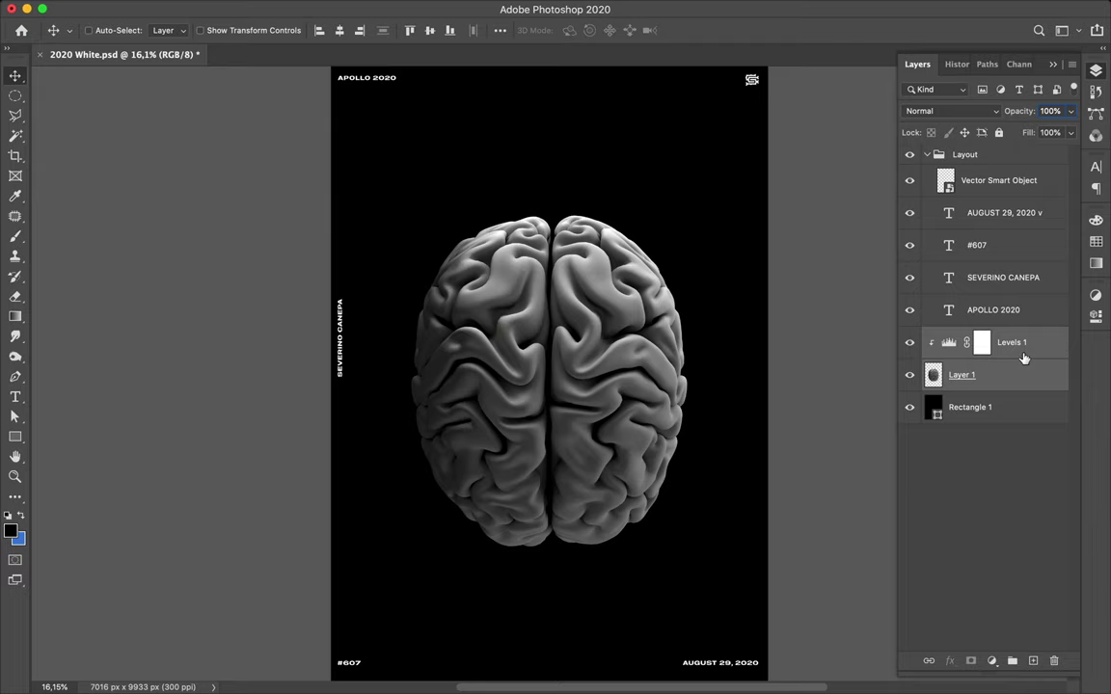
pyautogui.press('super+e')
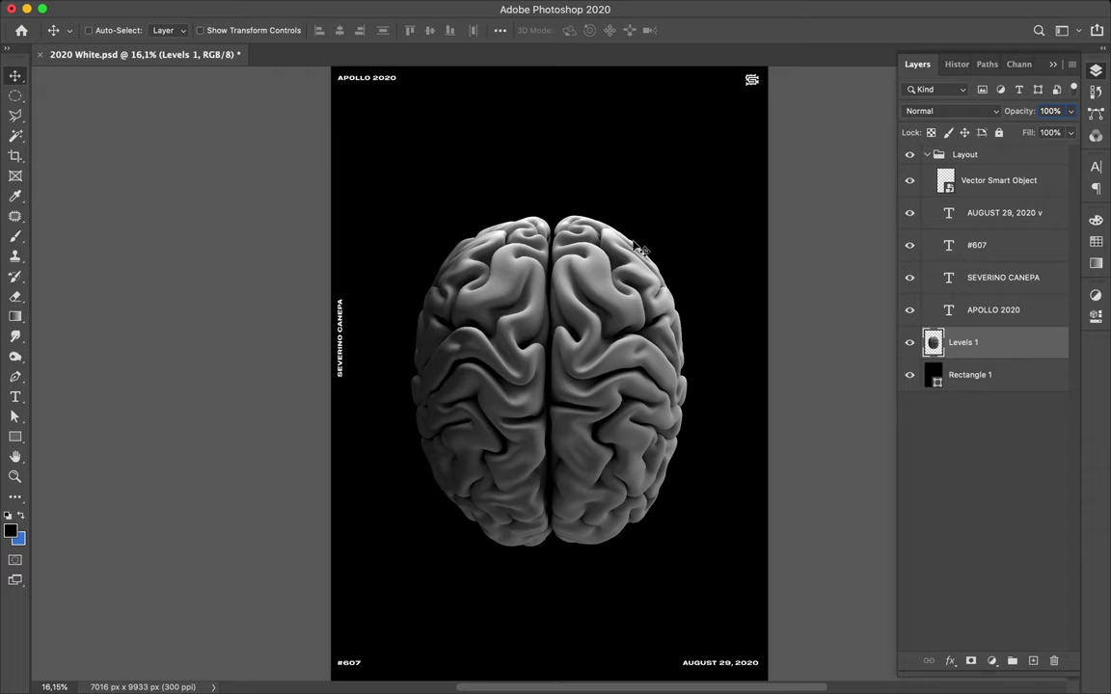
pyautogui.press('m')
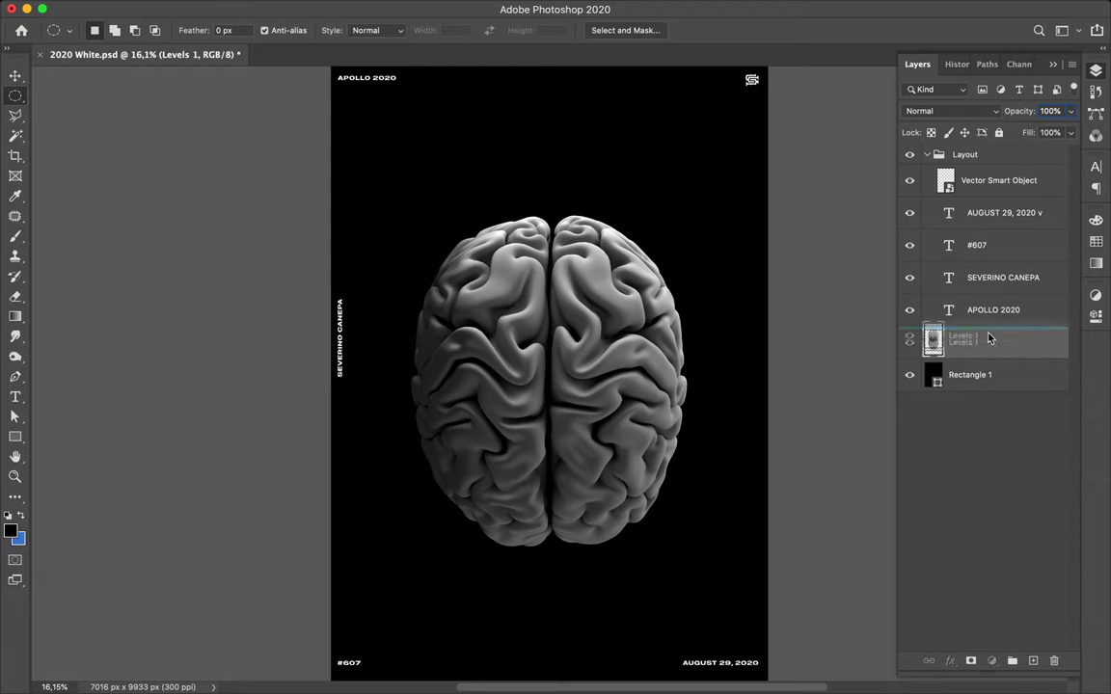
pyautogui.press('super+j')
# Hide the original Levels 1, nudge the copy slightly right, and marquee an oval at the brain's upper left
pyautogui.click(909, 375)
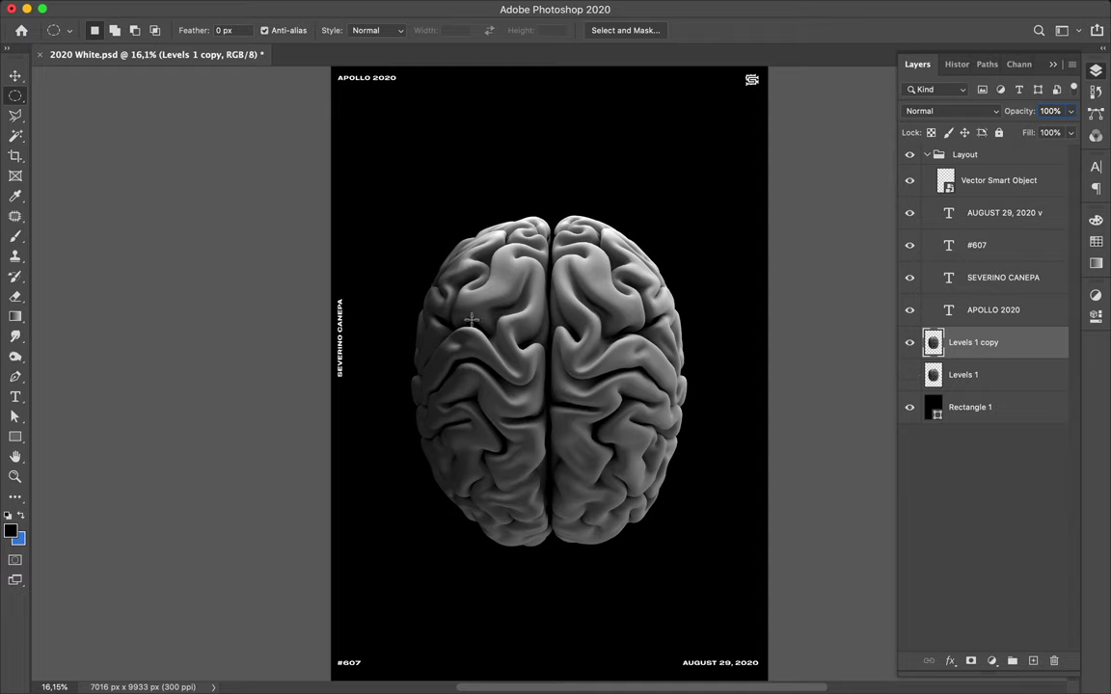
pyautogui.press('v')
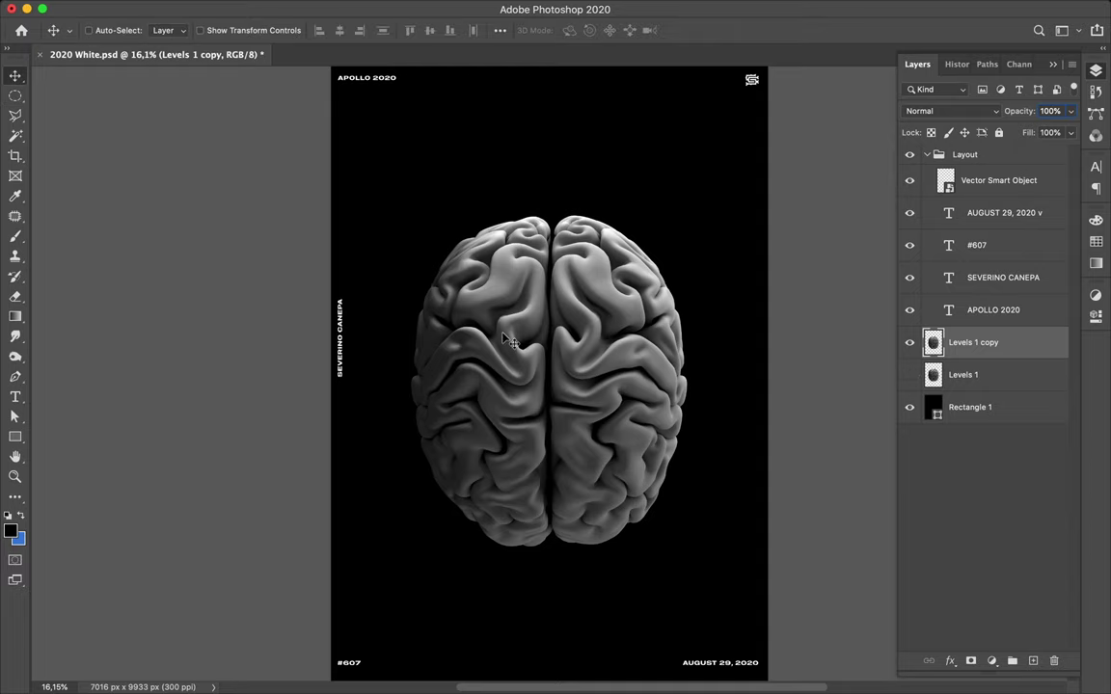
pyautogui.moveTo(501, 339); pyautogui.dragTo(509, 334)
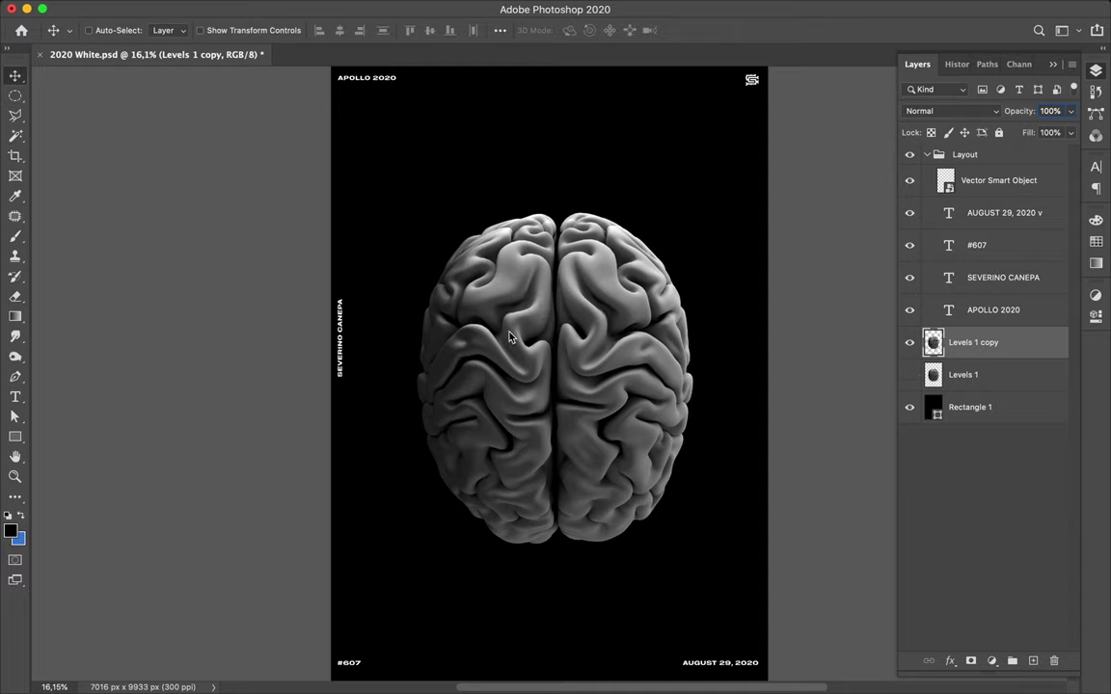
pyautogui.press('m')
pyautogui.moveTo(404, 198); pyautogui.dragTo(516, 274)
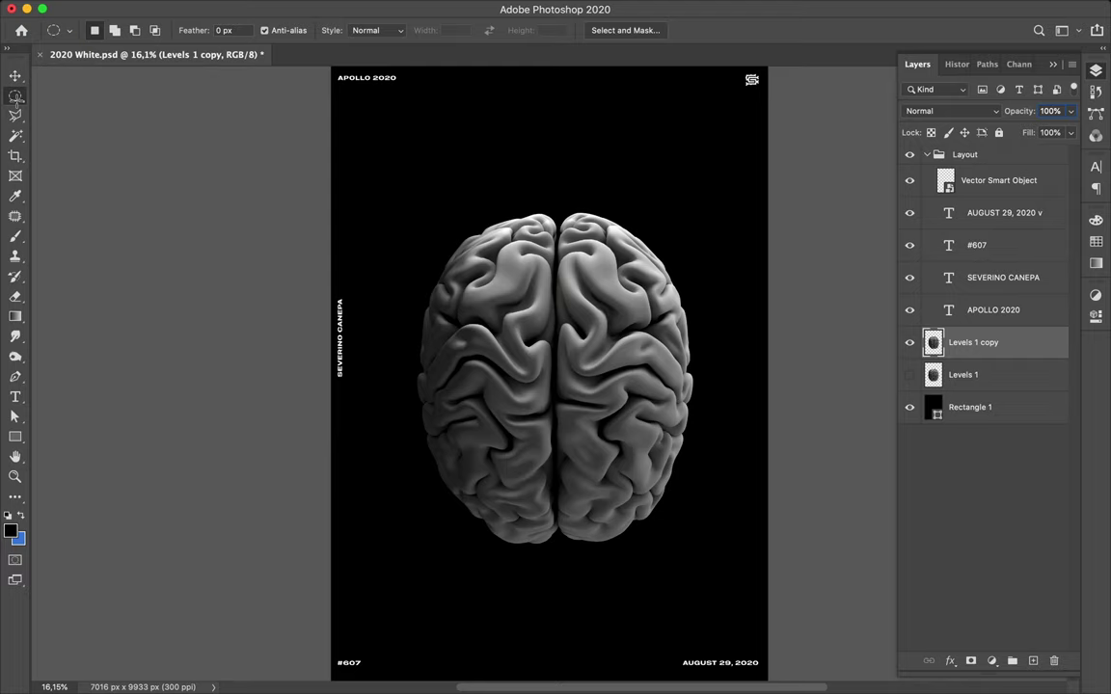
# Copy a rectangular patch of the brain's upper left onto a new Layer 1
pyautogui.rightClick(16, 97)
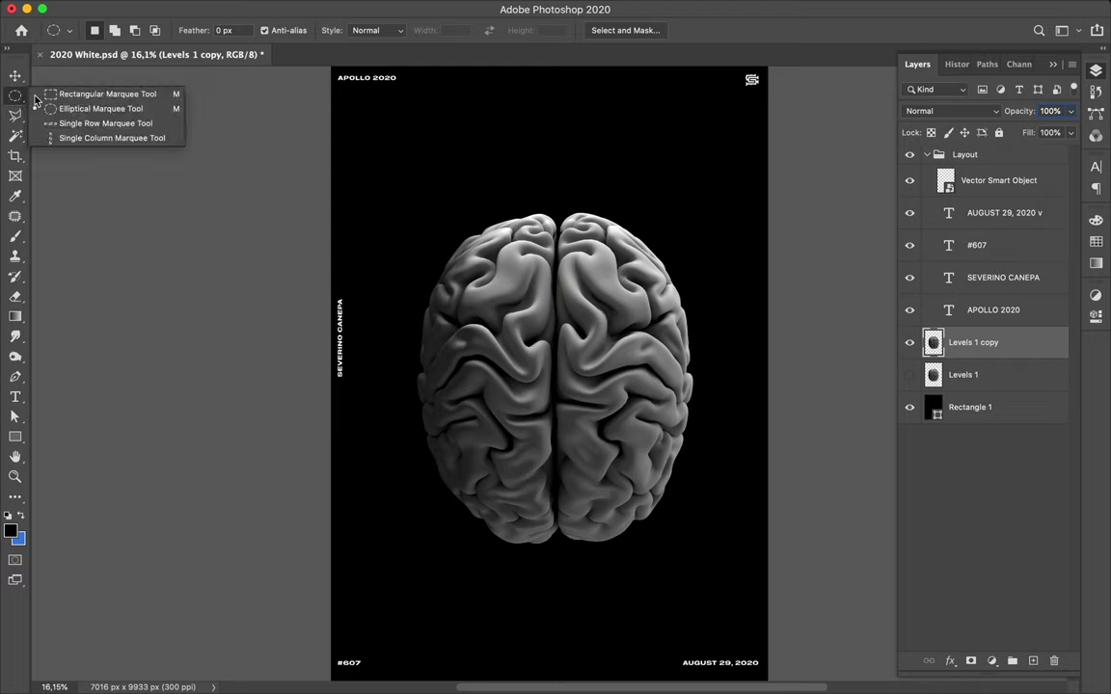
pyautogui.click(52, 97)
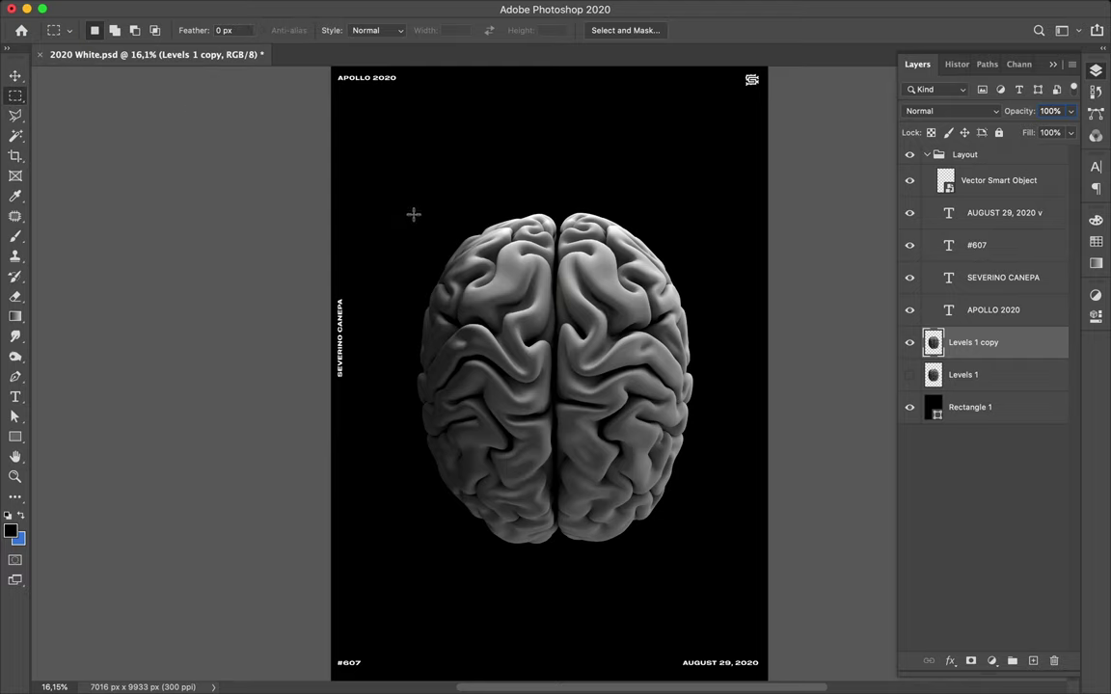
pyautogui.moveTo(413, 195); pyautogui.dragTo(535, 313)
pyautogui.press('super+j')
# Shift the copied patch up and left and commit a Free Transform
pyautogui.moveTo(533, 320); pyautogui.dragTo(528, 311)
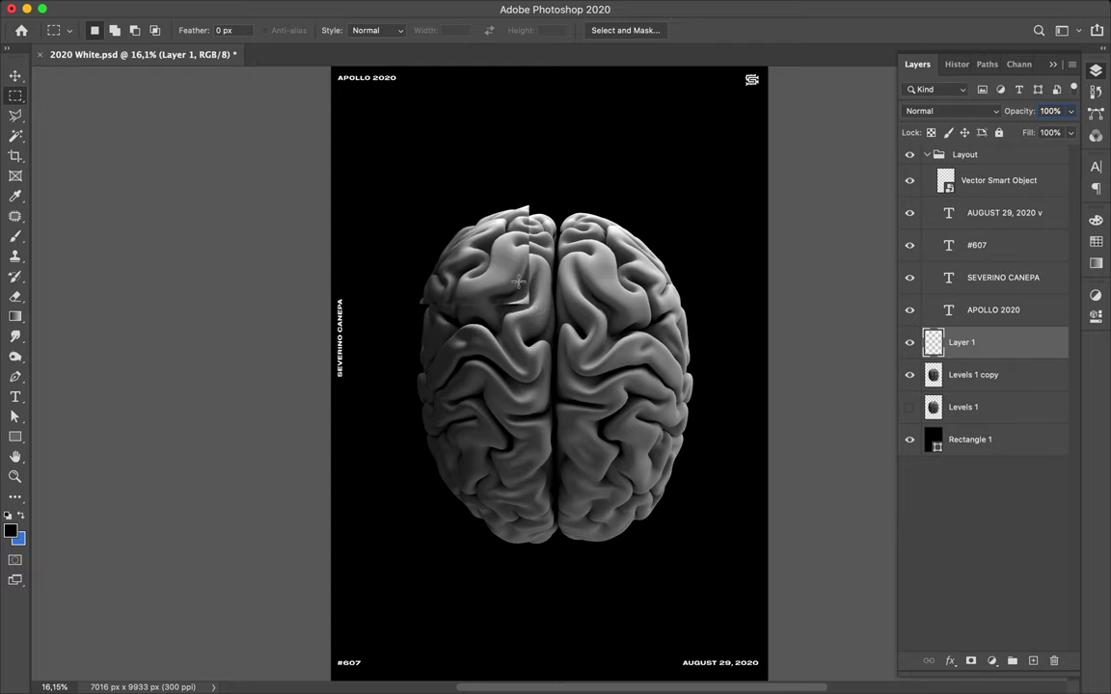
pyautogui.press('v')
pyautogui.moveTo(498, 290); pyautogui.dragTo(470, 288)
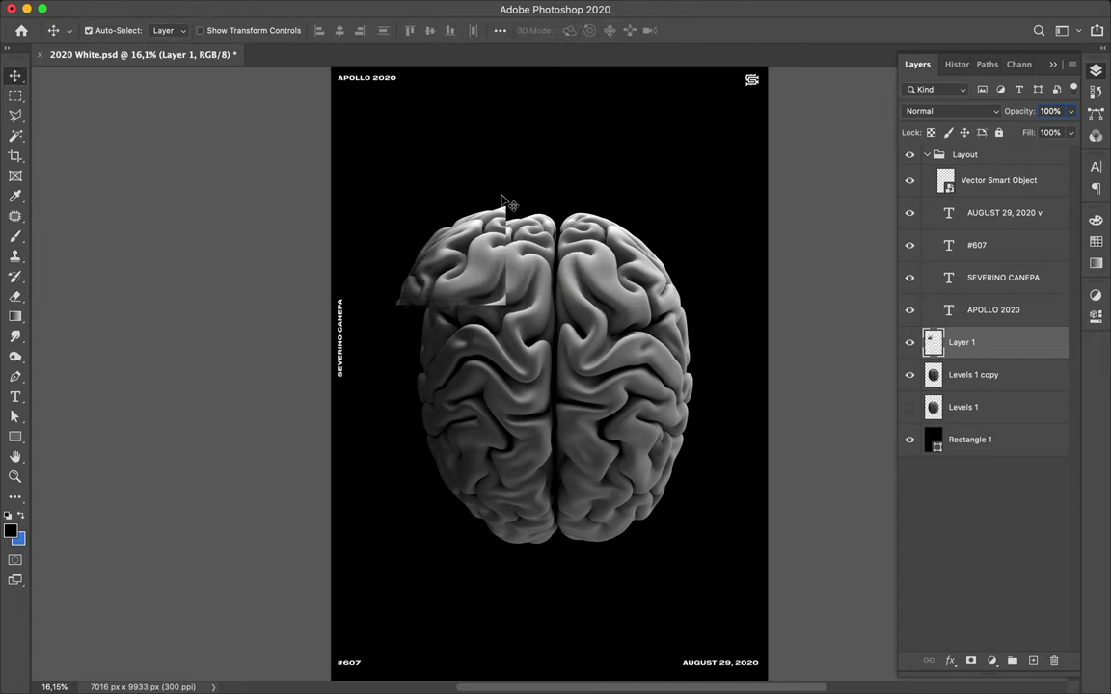
pyautogui.press('super+t')
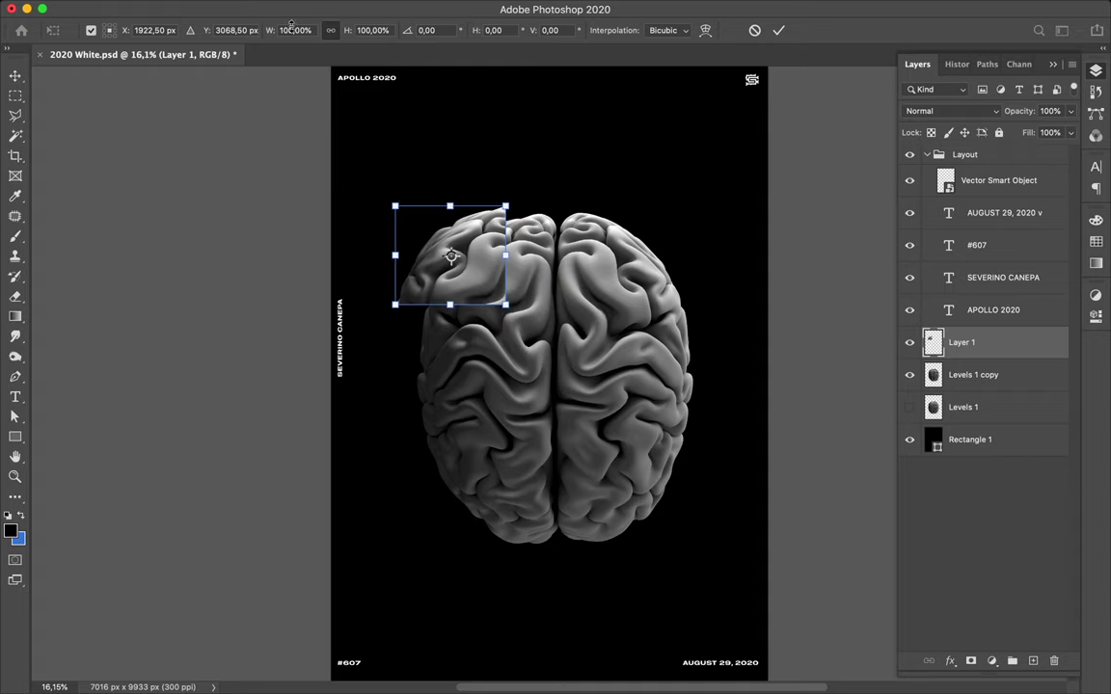
pyautogui.press('Return')
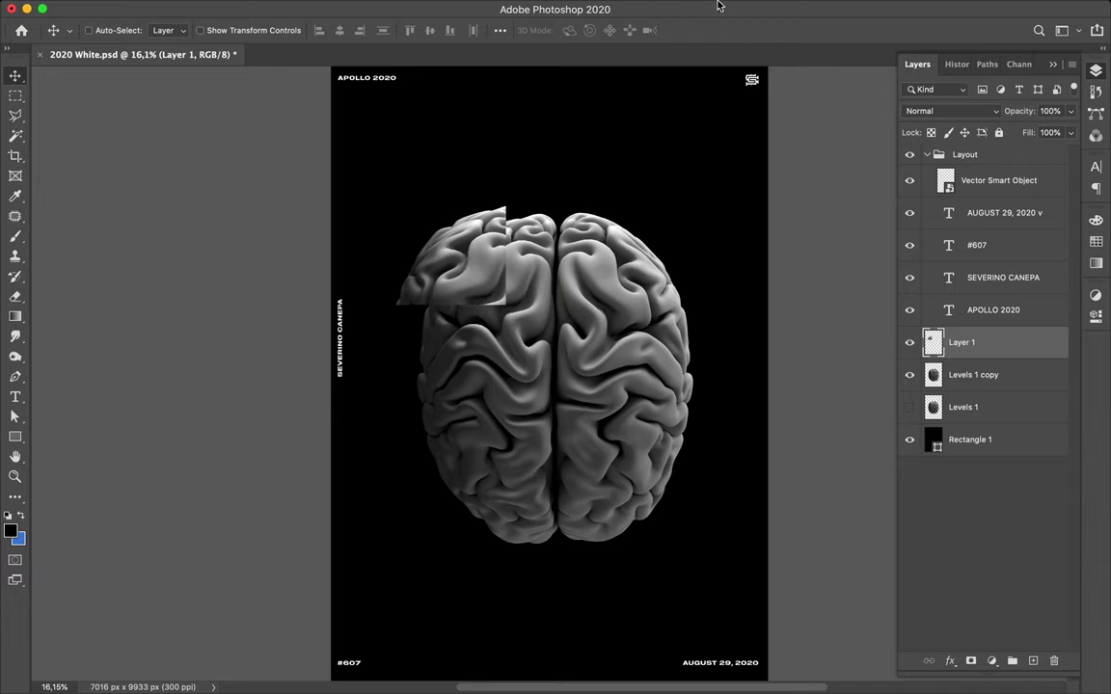
# Bring back the Layers panel and nudge the patch slightly right into alignment
pyautogui.moveTo(611, 691)
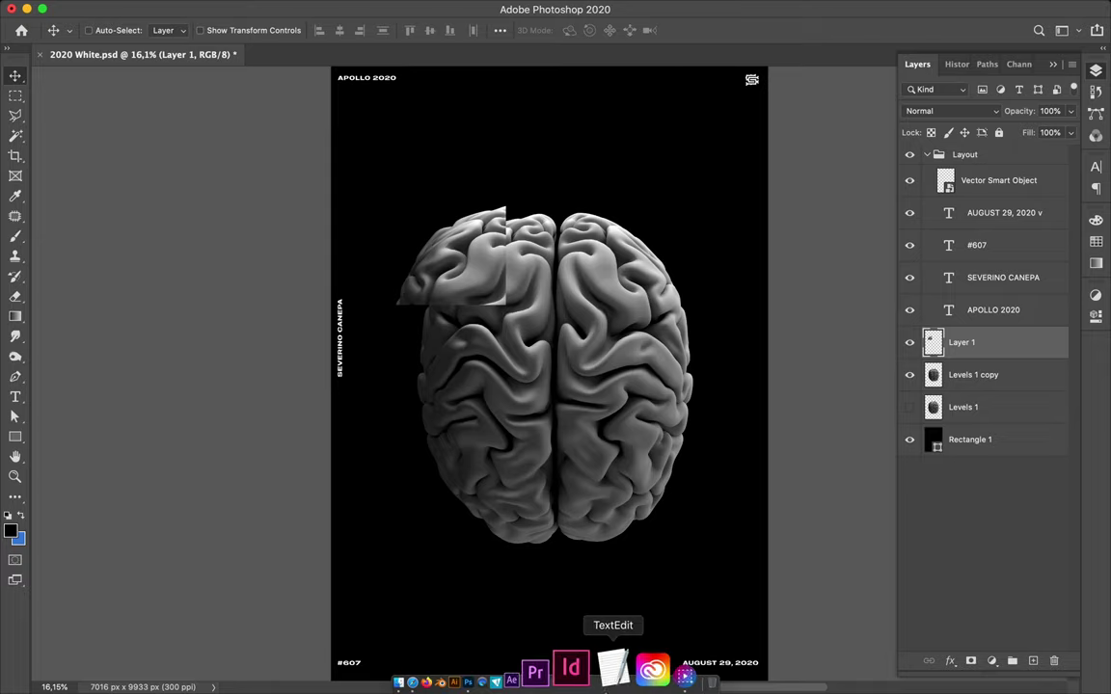
pyautogui.click(639, 668)
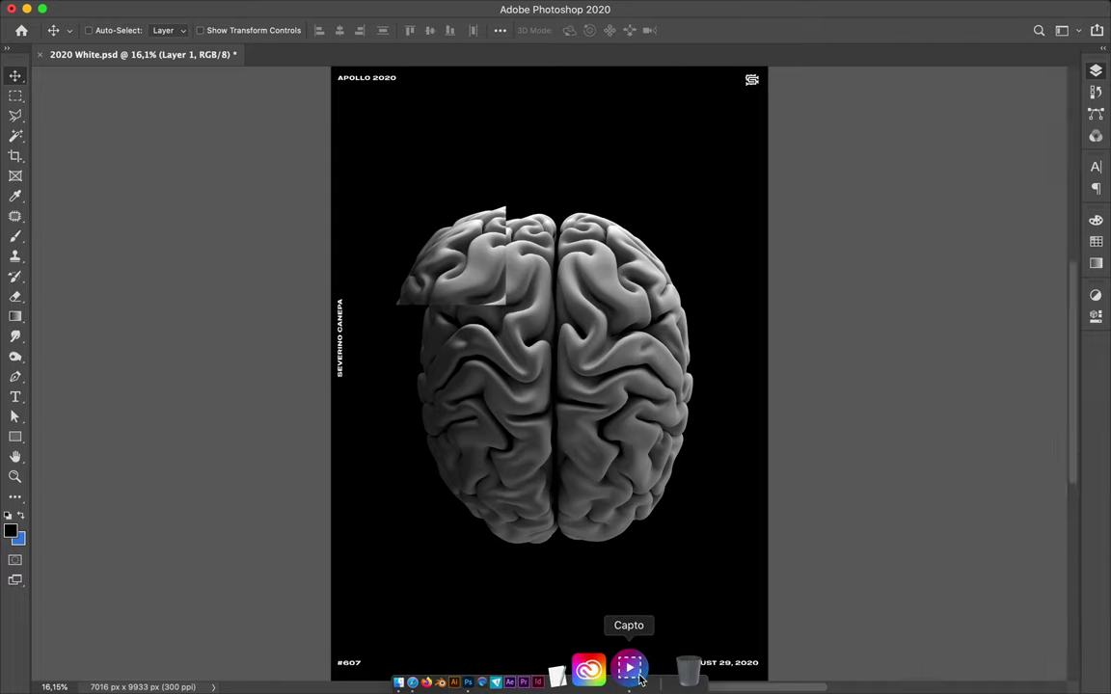
pyautogui.click(597, 29)
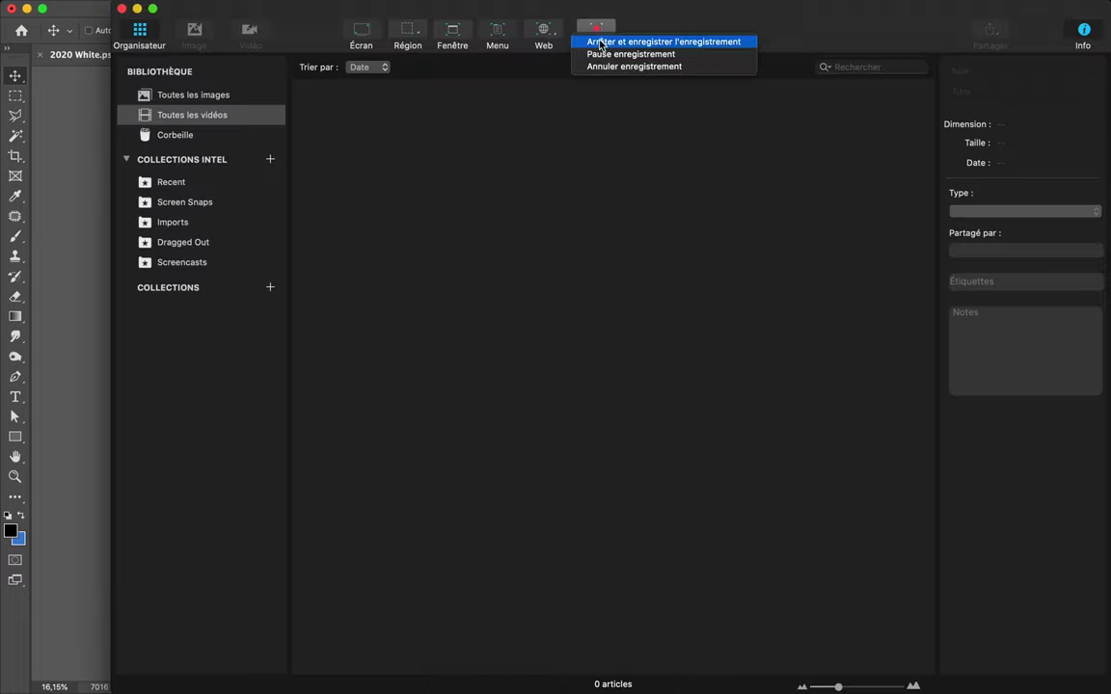
pyautogui.click(598, 42)
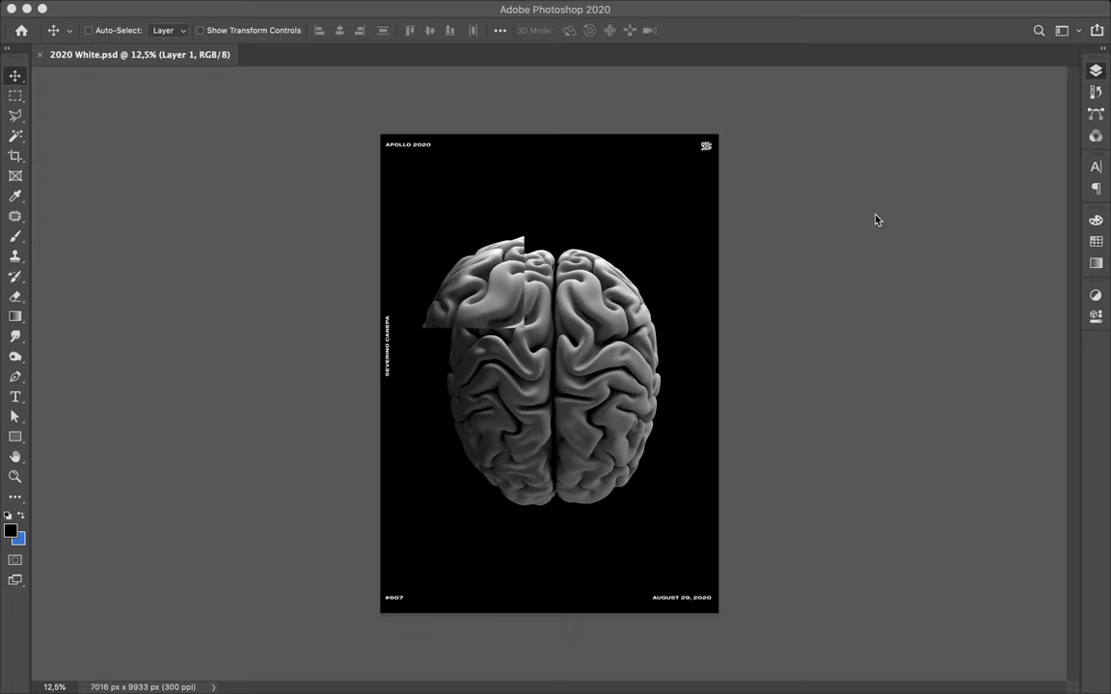
pyautogui.press('F7')
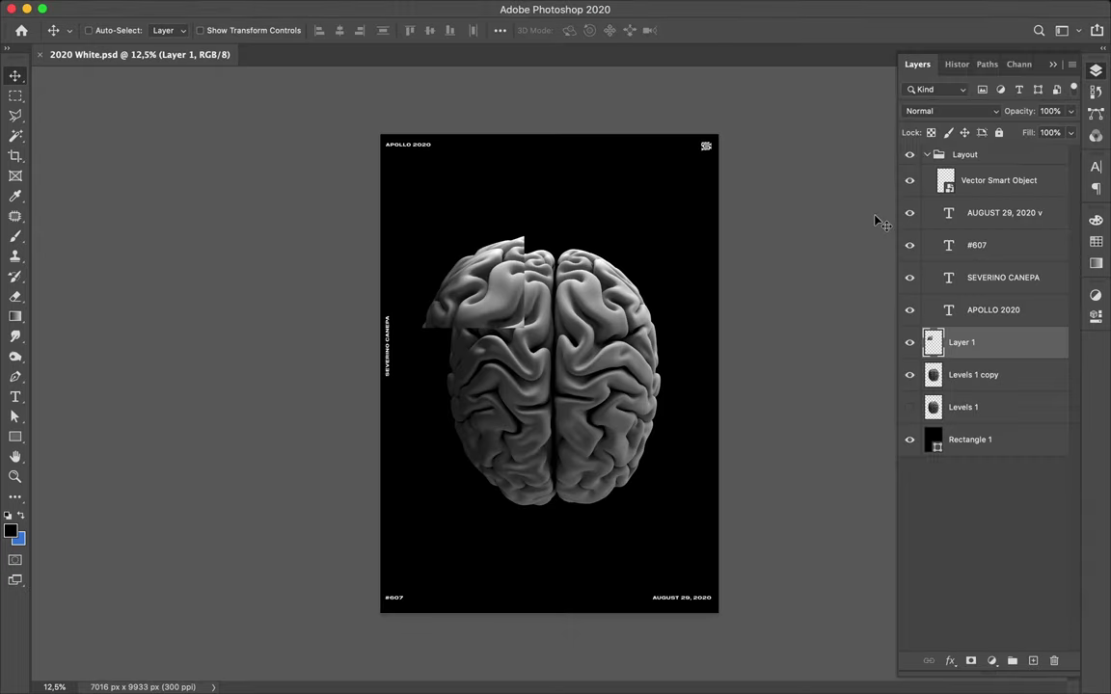
pyautogui.press('super')
pyautogui.moveTo(503, 289); pyautogui.dragTo(511, 291)
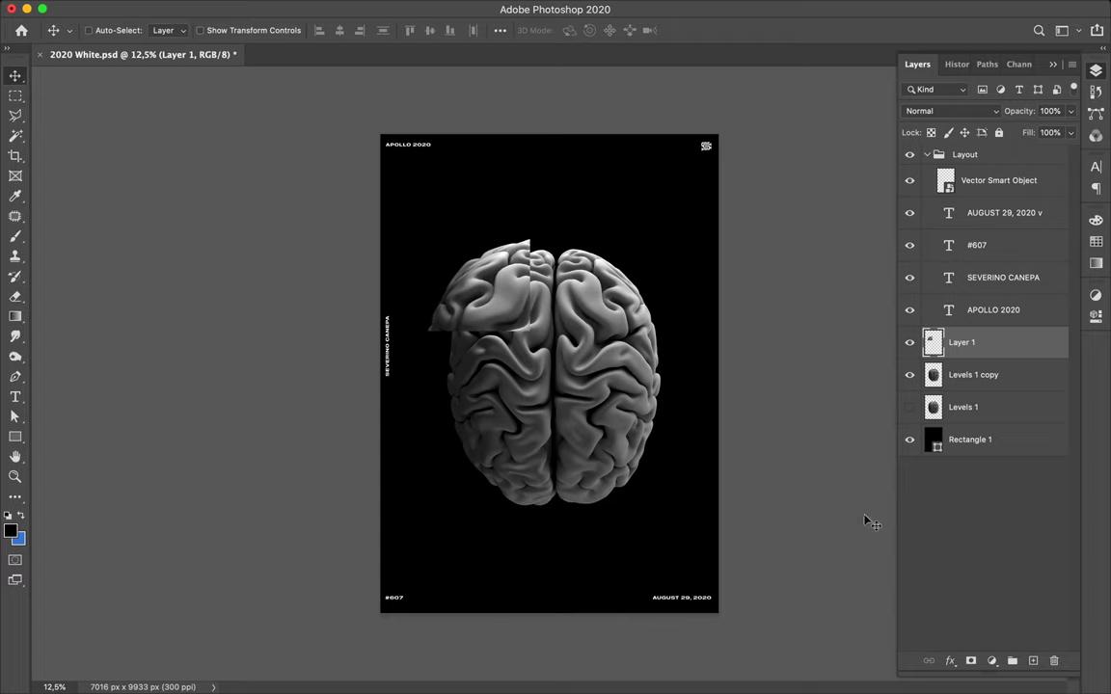
# On a new Layer 2 under the patch, paint black inside Layer 1's outline, then deselect
pyautogui.click(1007, 375)
pyautogui.click(1032, 661)
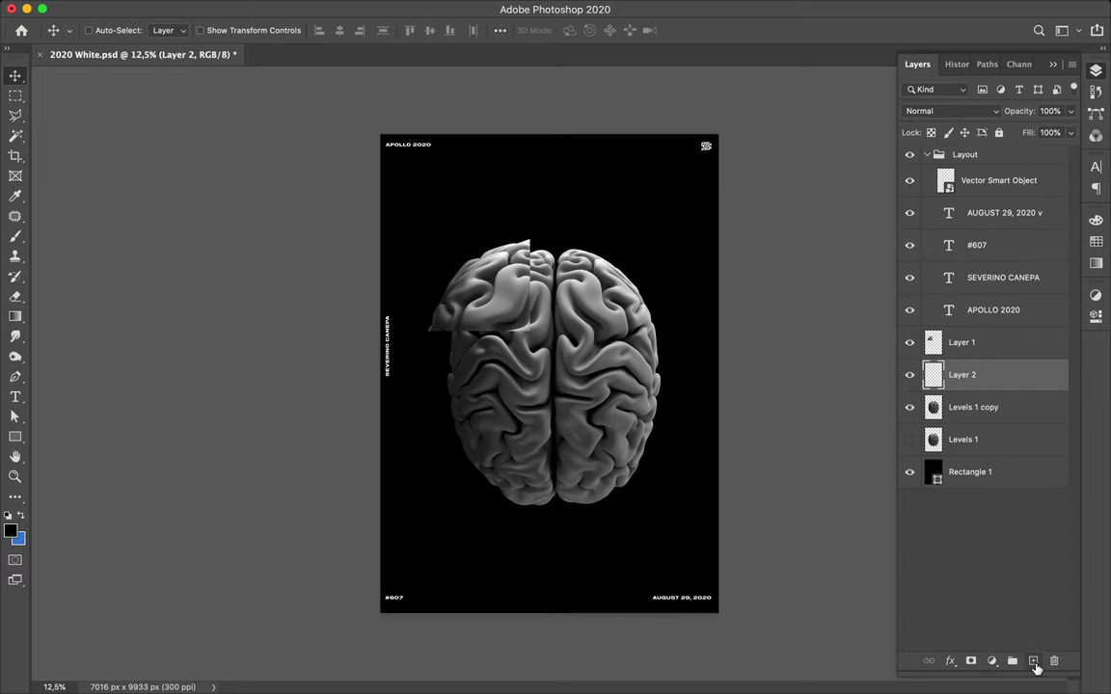
pyautogui.keyDown('super'); pyautogui.click(933, 344); pyautogui.keyUp('super')
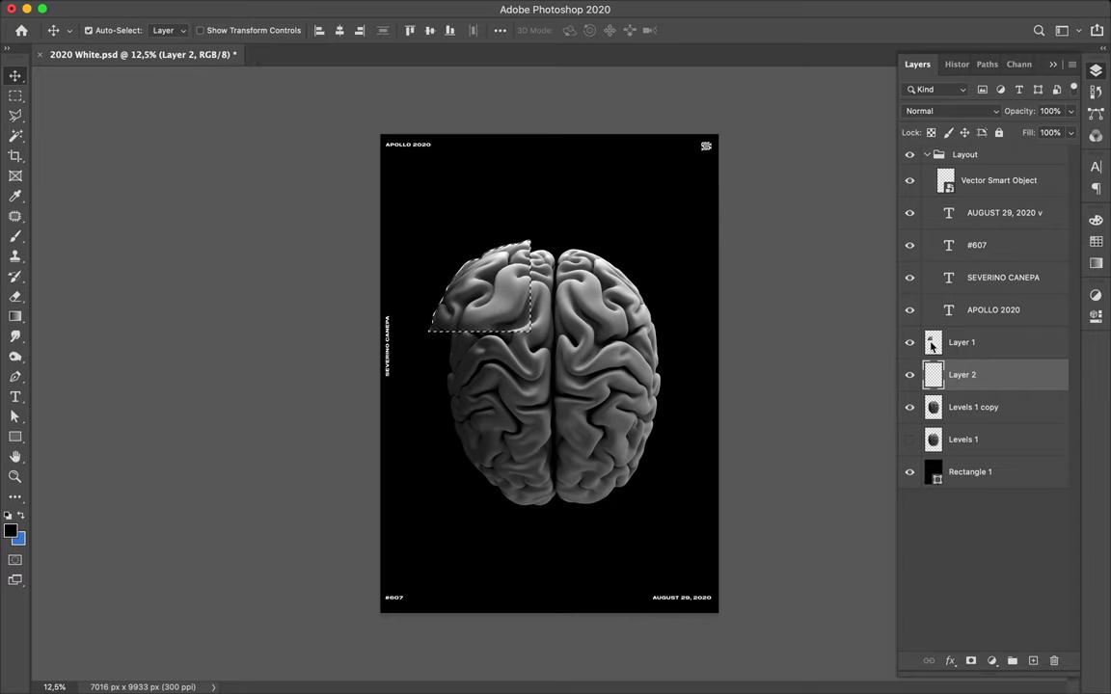
pyautogui.press('b')
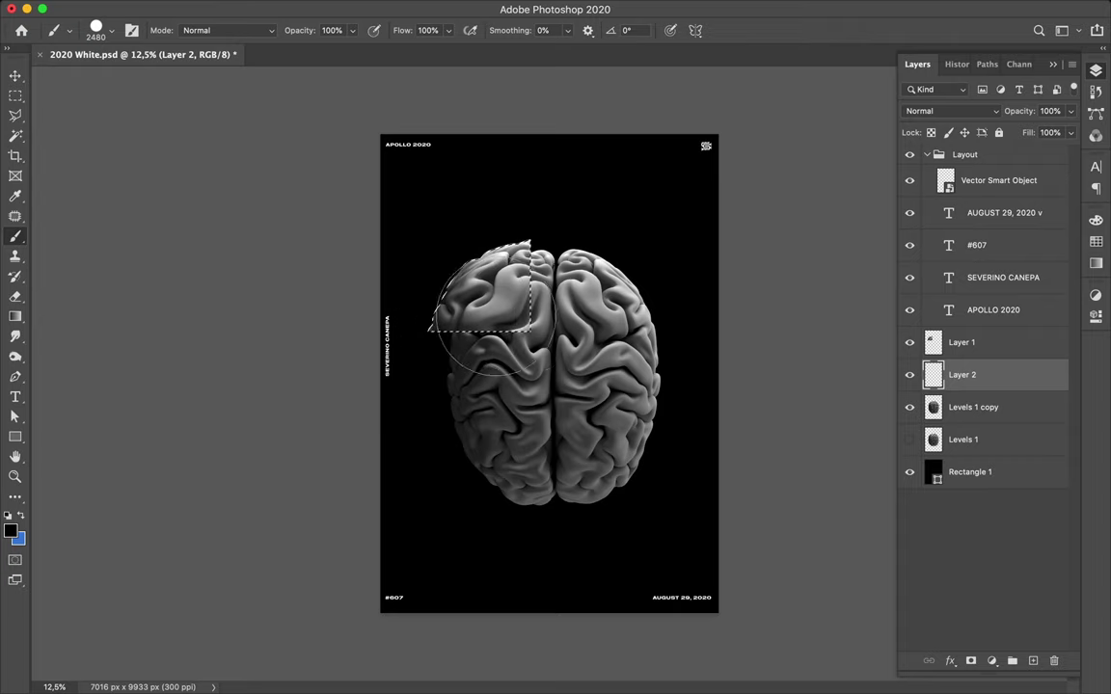
pyautogui.moveTo(500, 331)
pyautogui.mouseDown()
pyautogui.moveTo(521, 262)
pyautogui.moveTo(442, 292)
pyautogui.mouseUp()
pyautogui.hotkey('ctrl', 'd')
# Blur Layer 2's black shadow with a Gaussian Blur of 120,7 pixels
pyautogui.press('m')
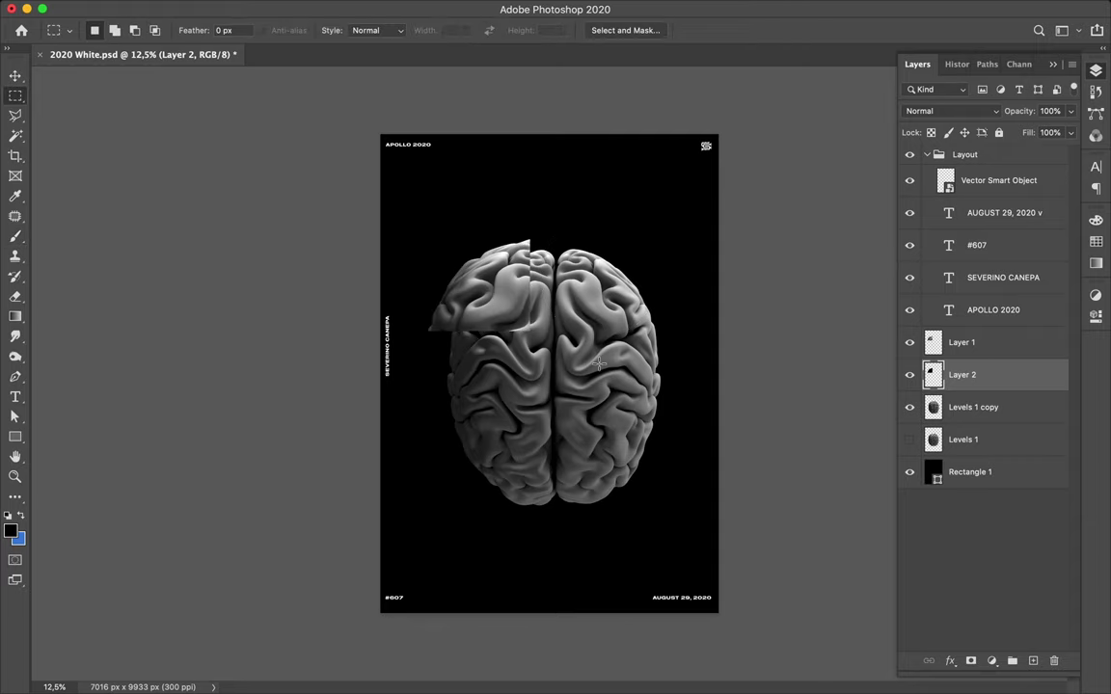
pyautogui.click(361, 9)
pyautogui.moveTo(381, 198)
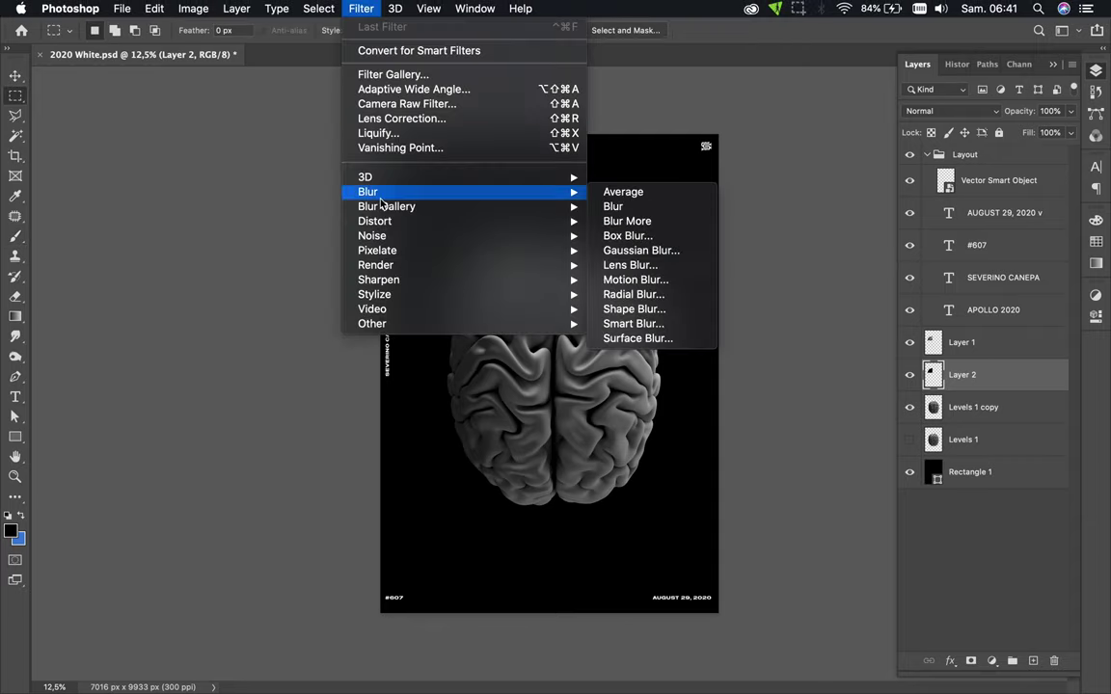
pyautogui.click(635, 250)
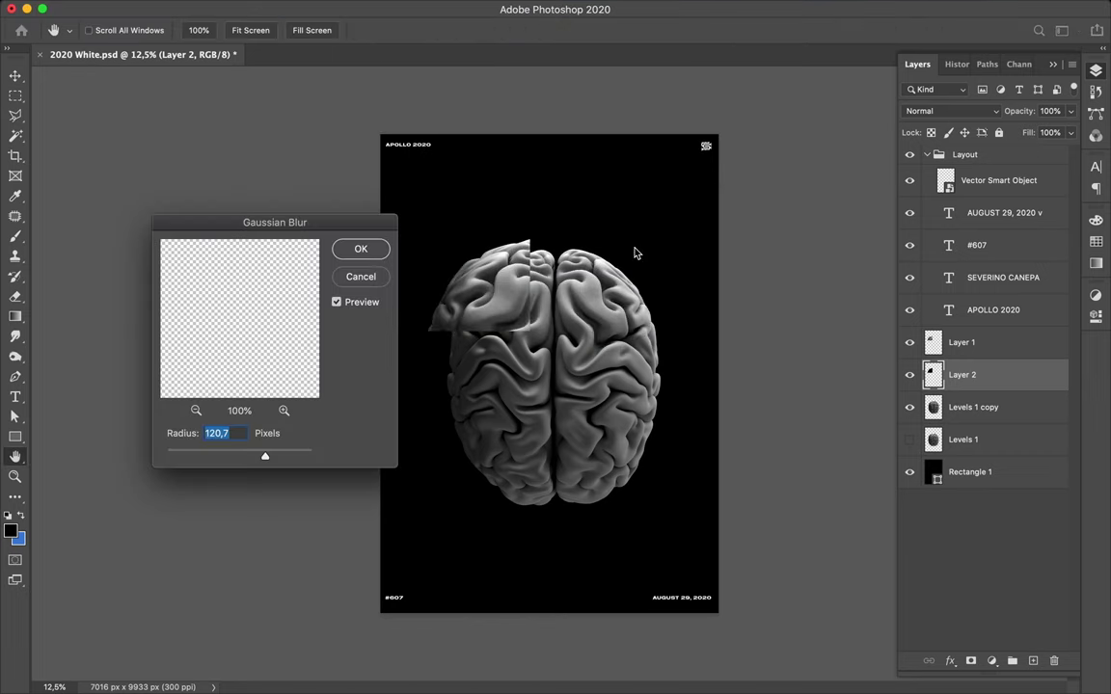
pyautogui.click(370, 259)
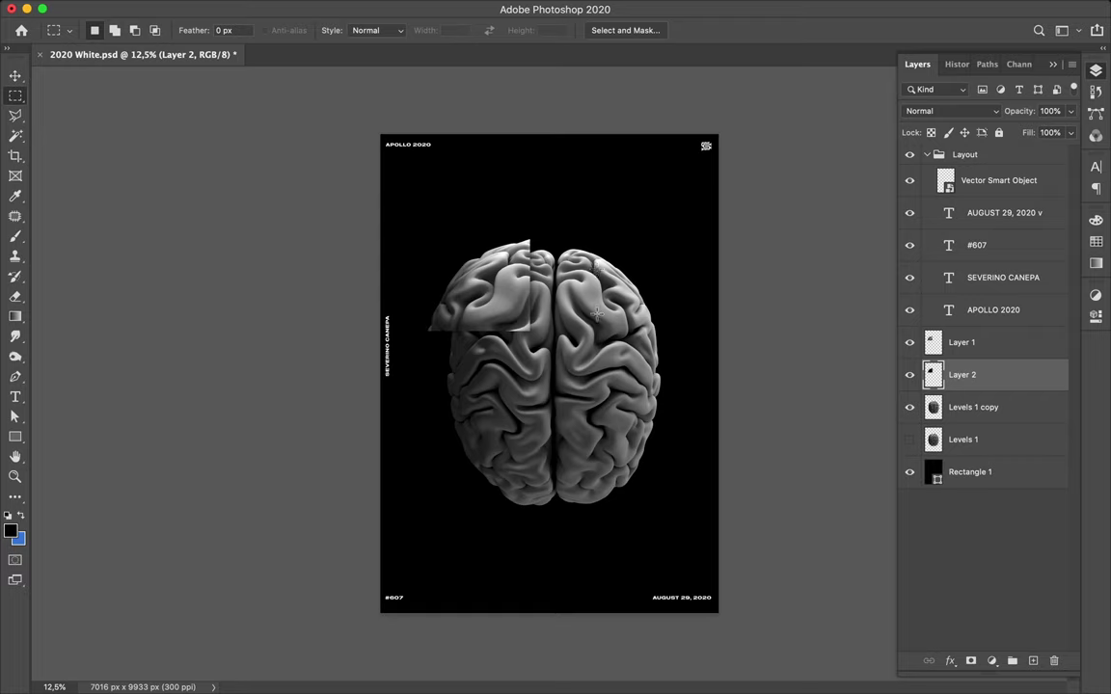
pyautogui.press('p')
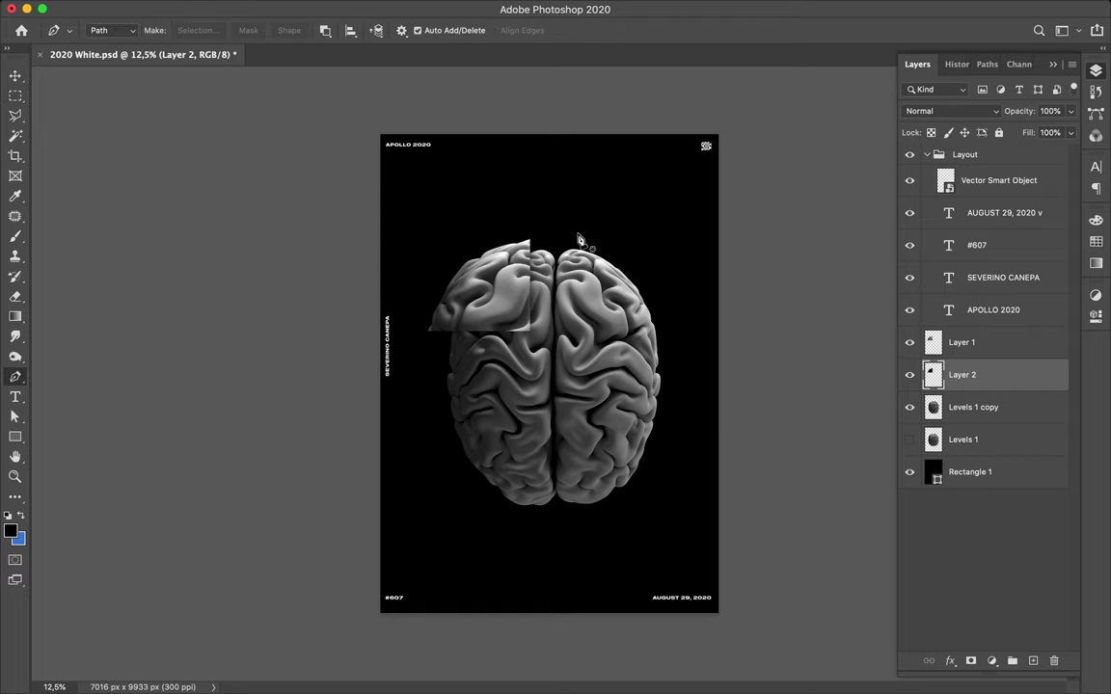
# On Levels 1 copy, draw a closed curved Pen path around the brain's right hemisphere
pyautogui.click(996, 416)
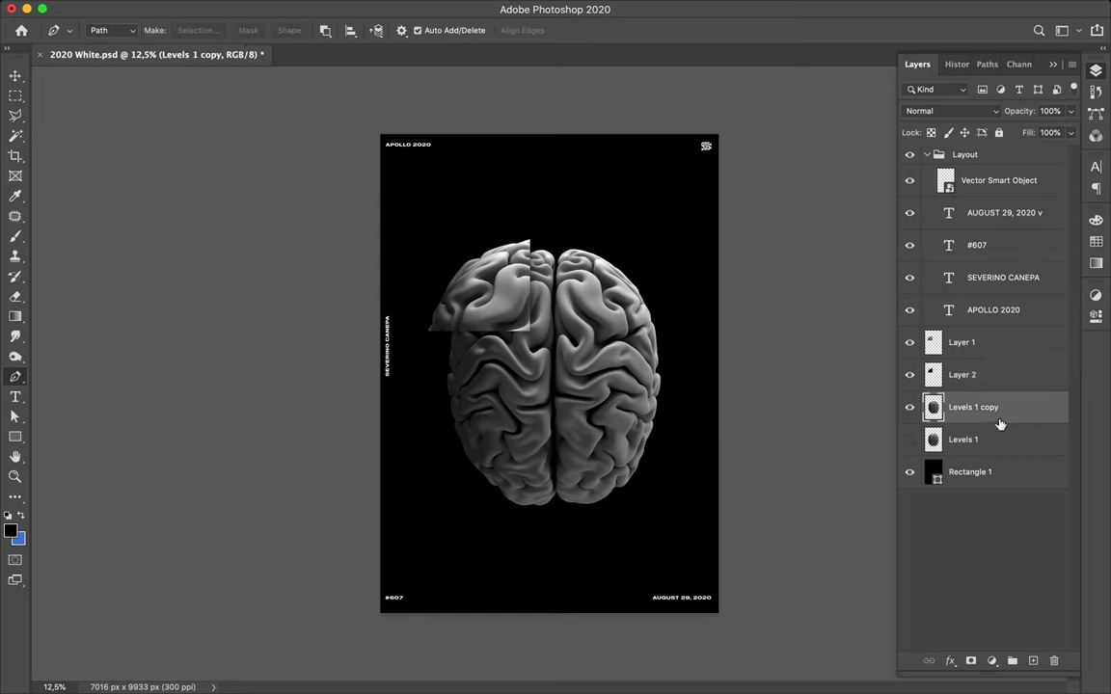
pyautogui.click(563, 507)
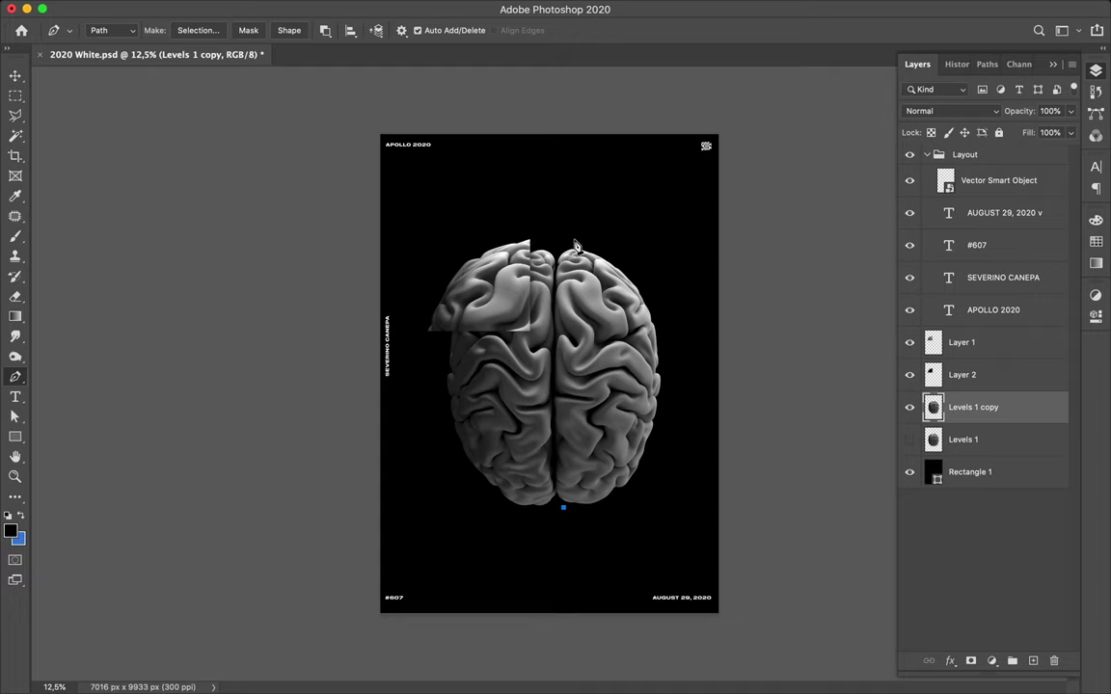
pyautogui.moveTo(563, 237); pyautogui.dragTo(497, 102)
pyautogui.moveTo(680, 384); pyautogui.dragTo(684, 531)
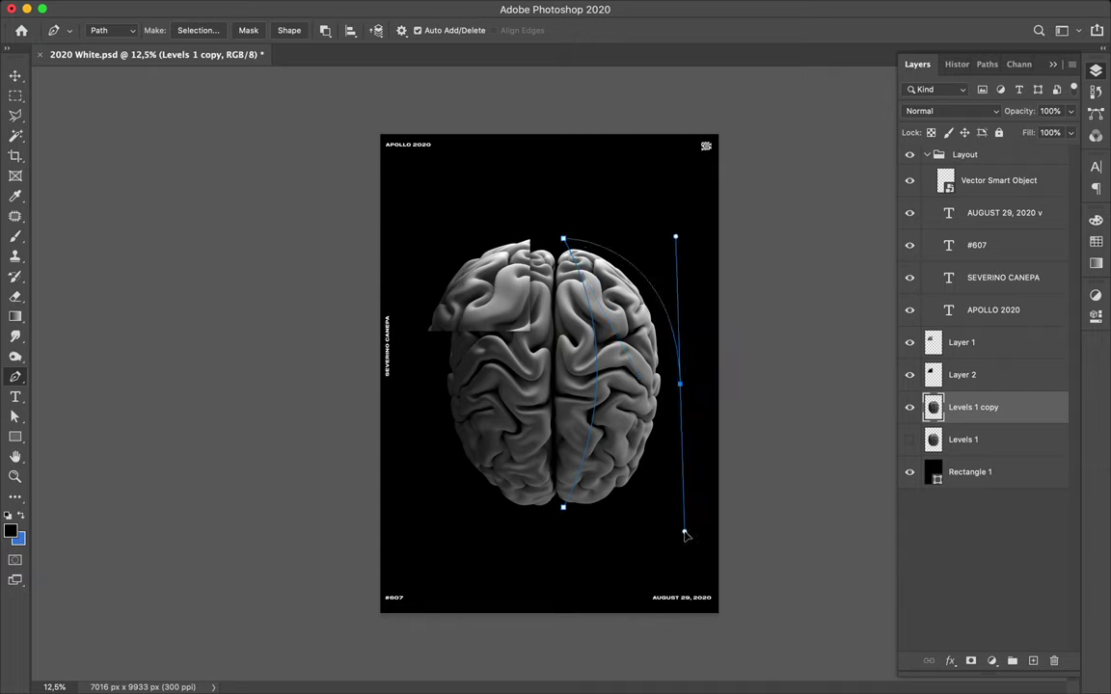
pyautogui.click(564, 511)
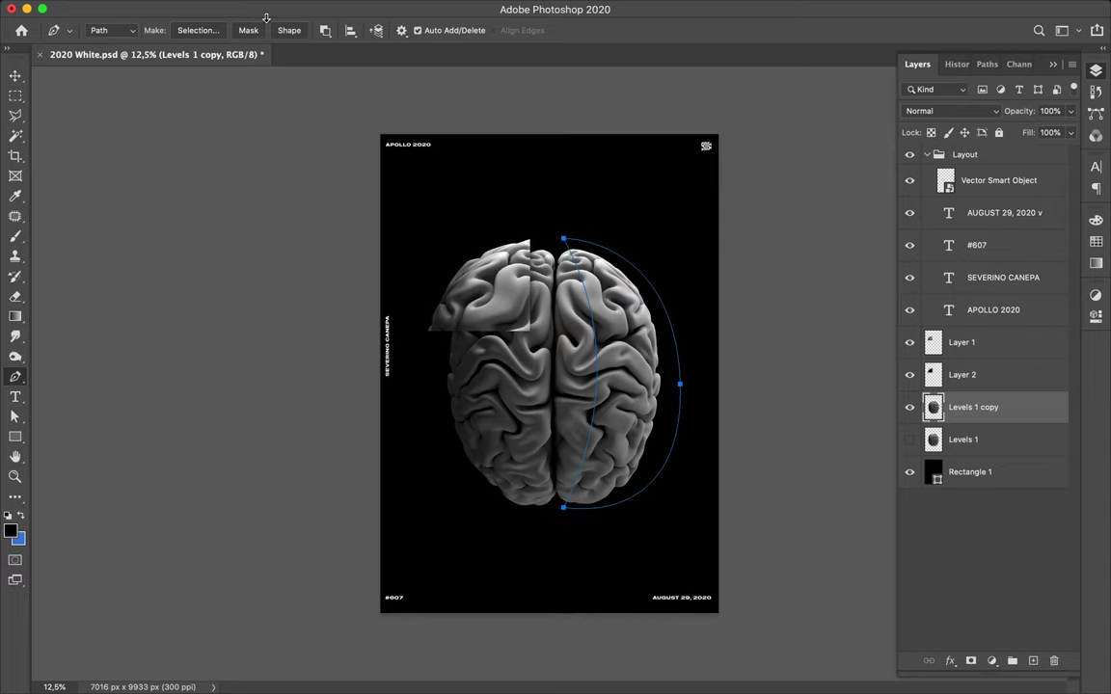
pyautogui.click(198, 31)
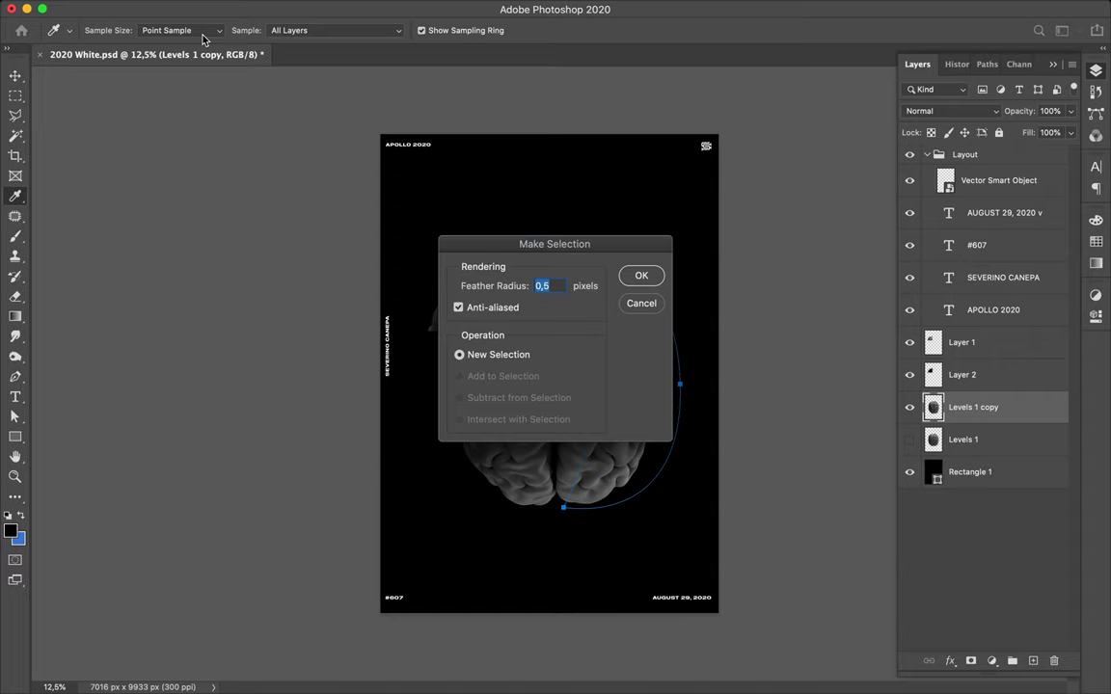
# Accept 0,5 px feather to make the path a selection, then clear the stray edge selection
pyautogui.click(643, 277)
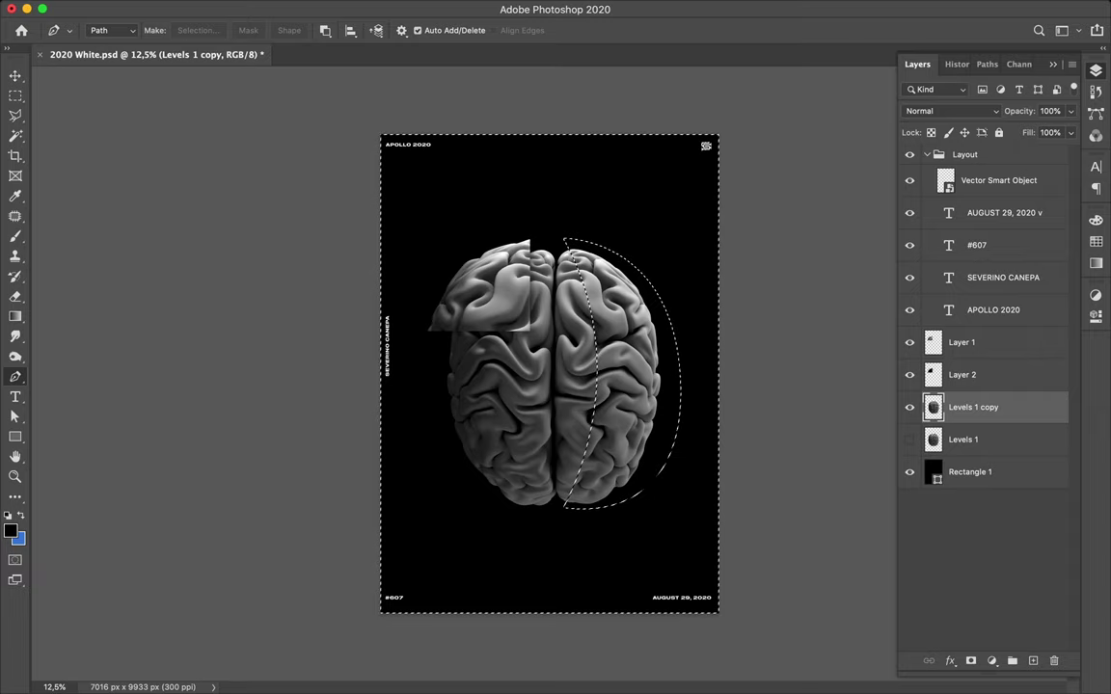
pyautogui.press('super+d')
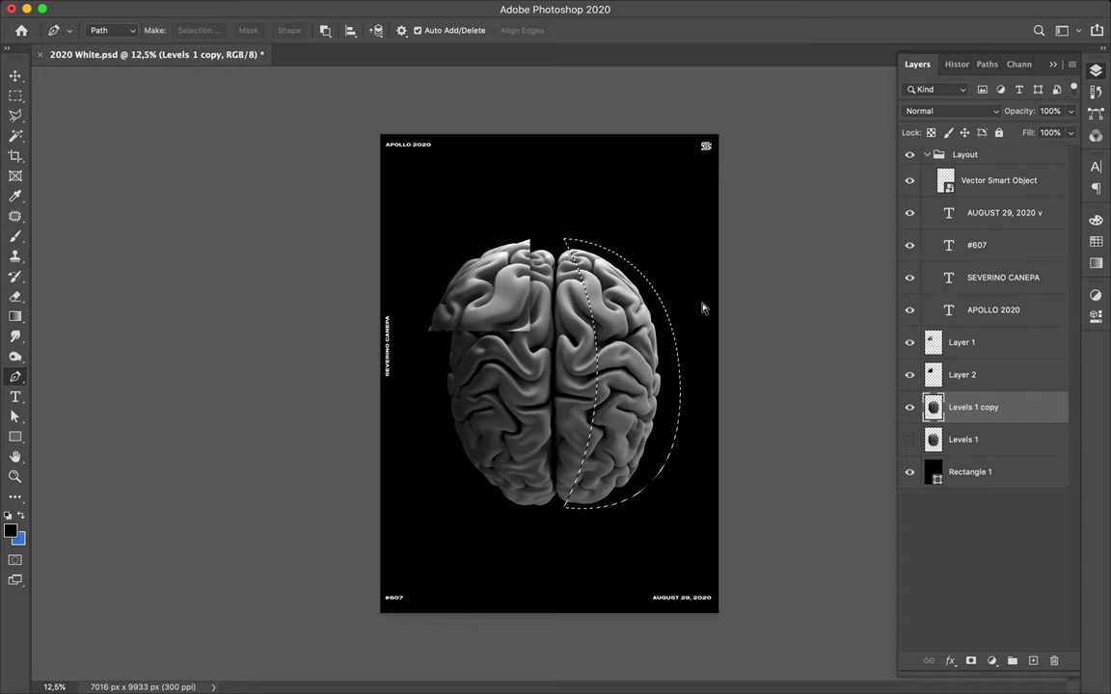
# Paste the right half onto Layer 3 and Free Transform it to 110% scale
pyautogui.press('super+v')
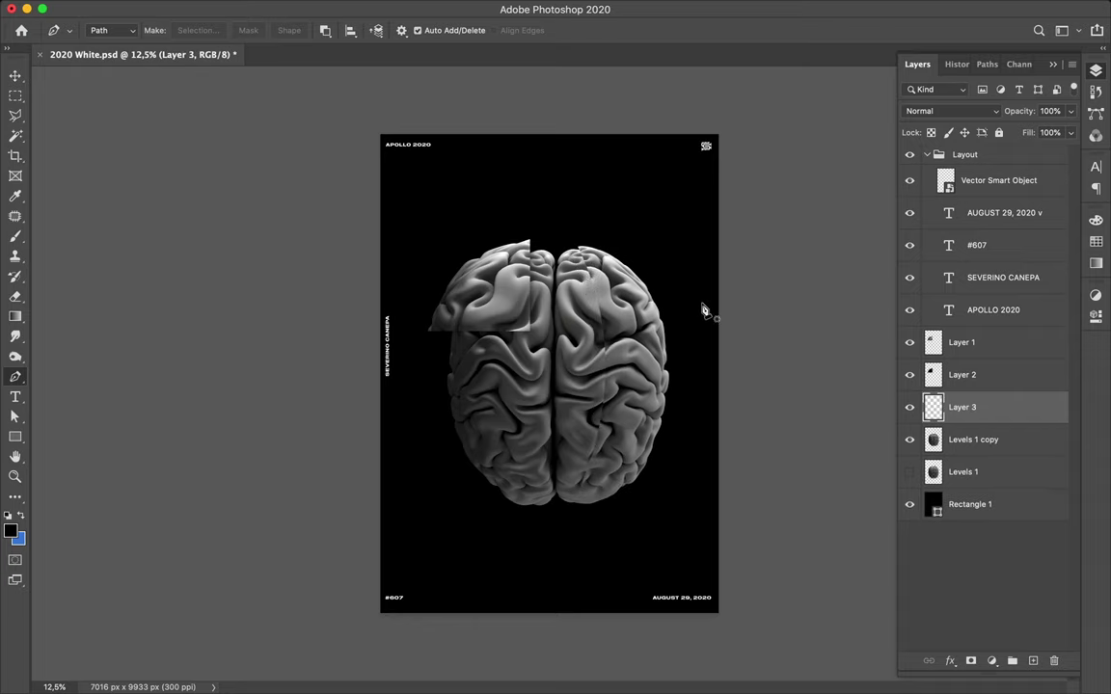
pyautogui.press('v')
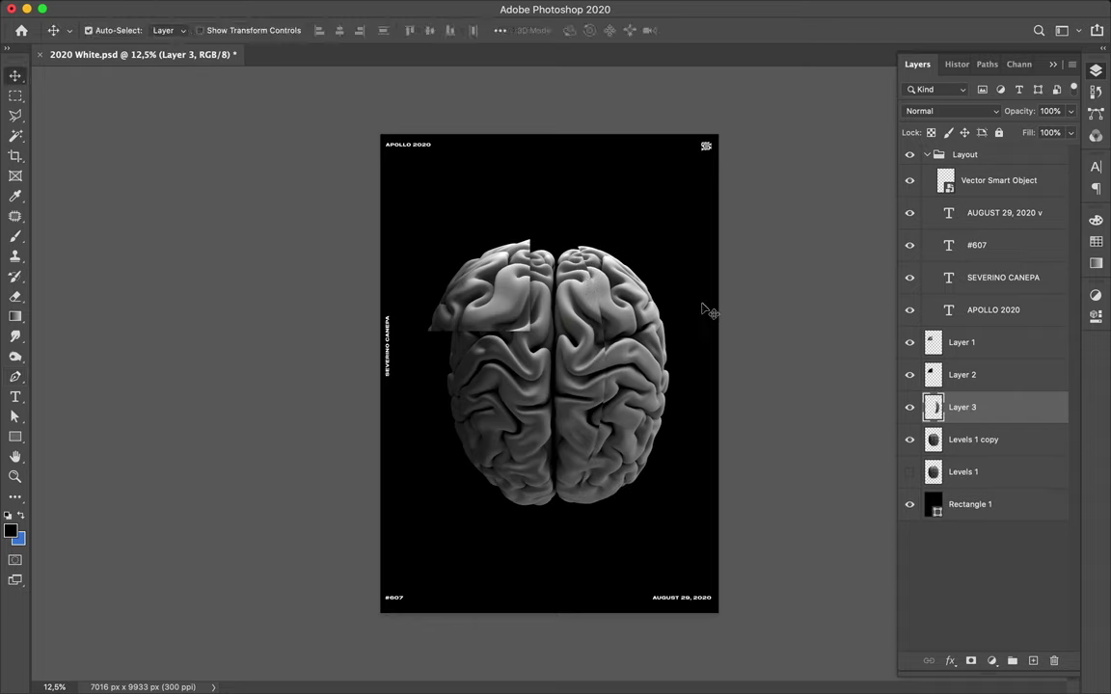
pyautogui.press('super+t')
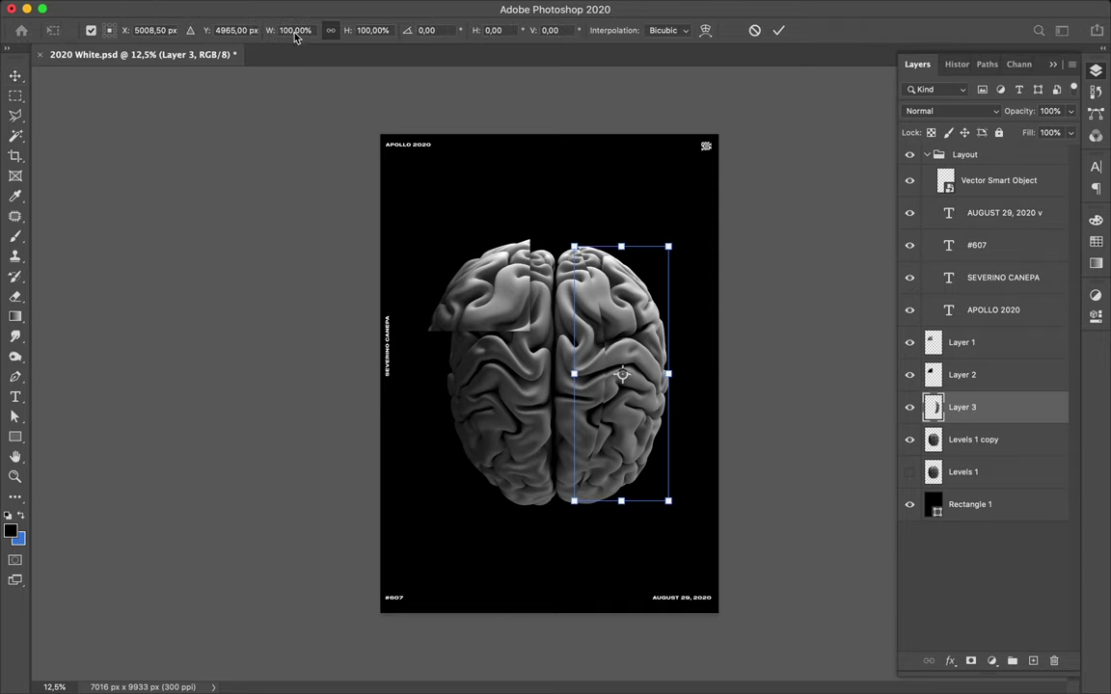
pyautogui.click(294, 32)
pyautogui.write('12')
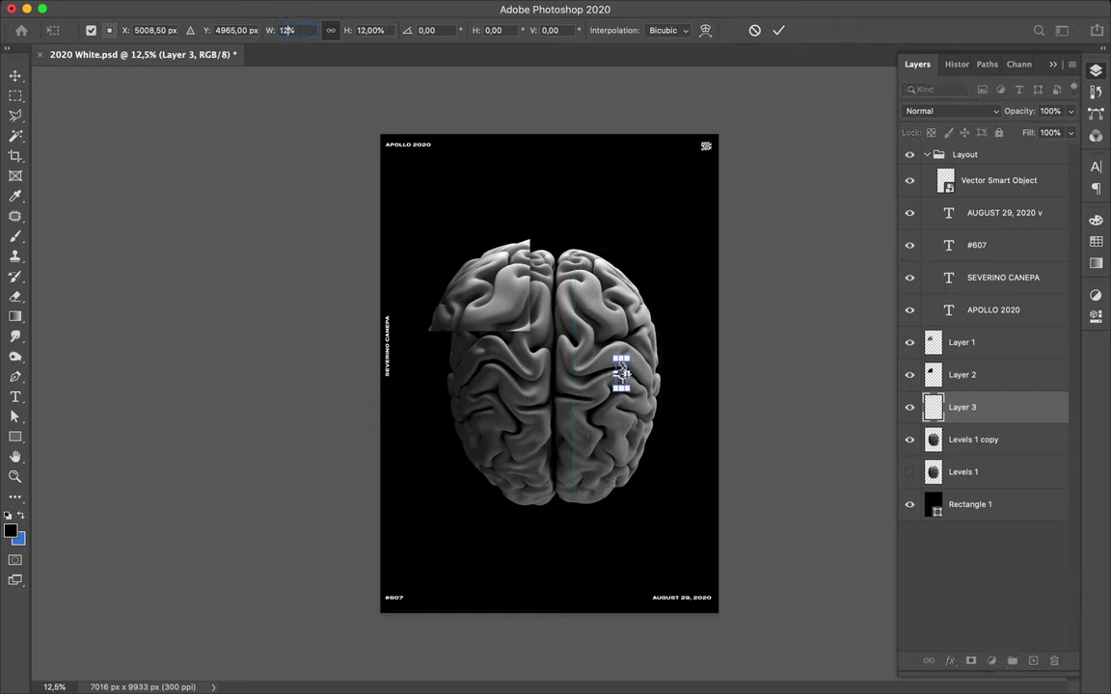
pyautogui.write('0')
pyautogui.press('Return')
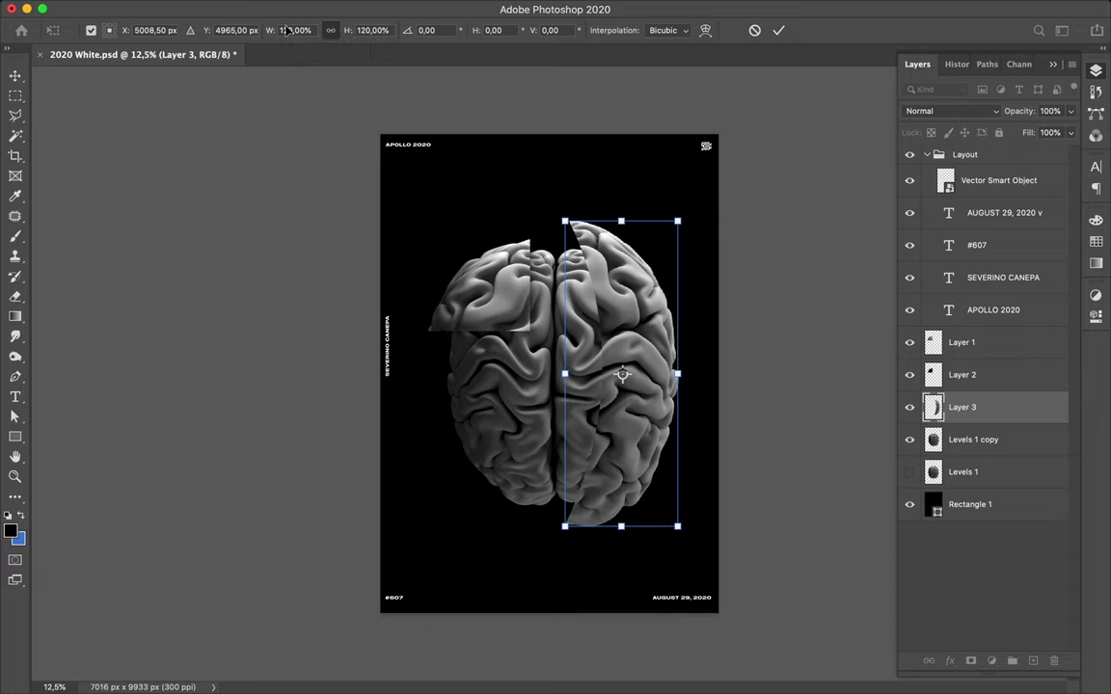
pyautogui.click(287, 30)
pyautogui.write('110')
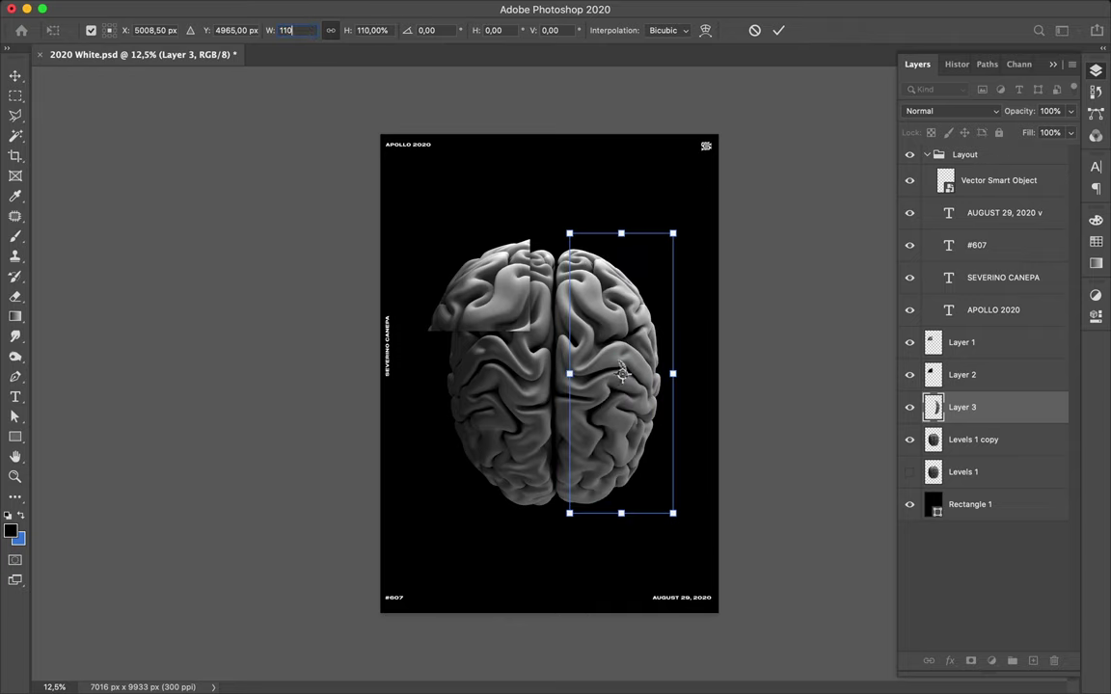
pyautogui.press('Return')
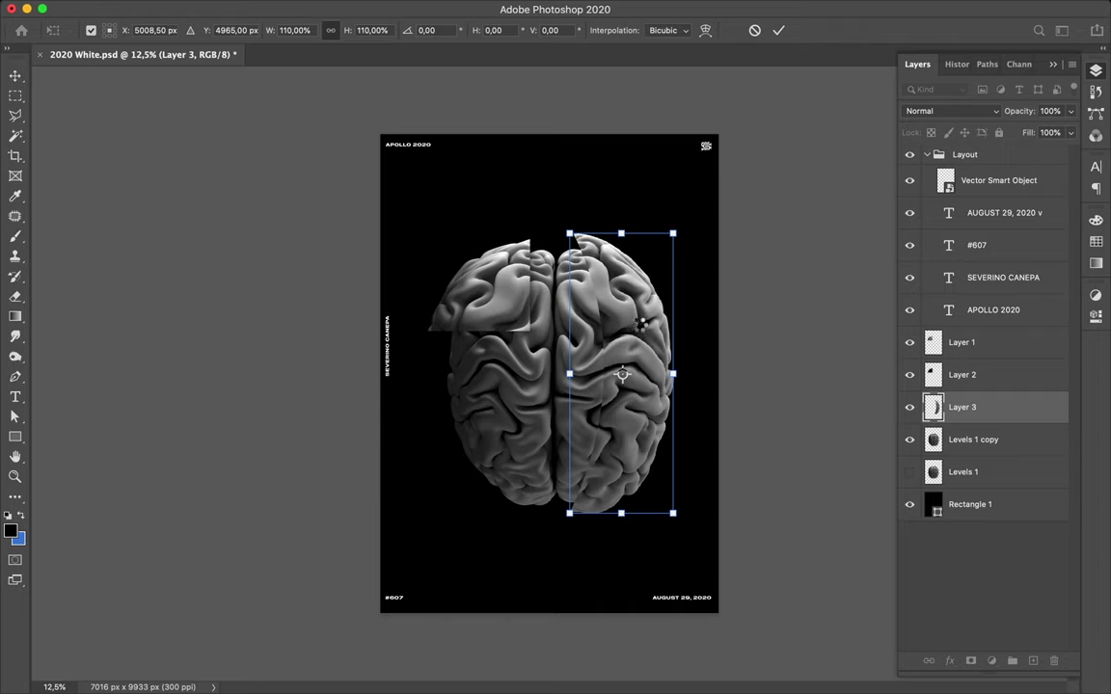
pyautogui.press('Return')
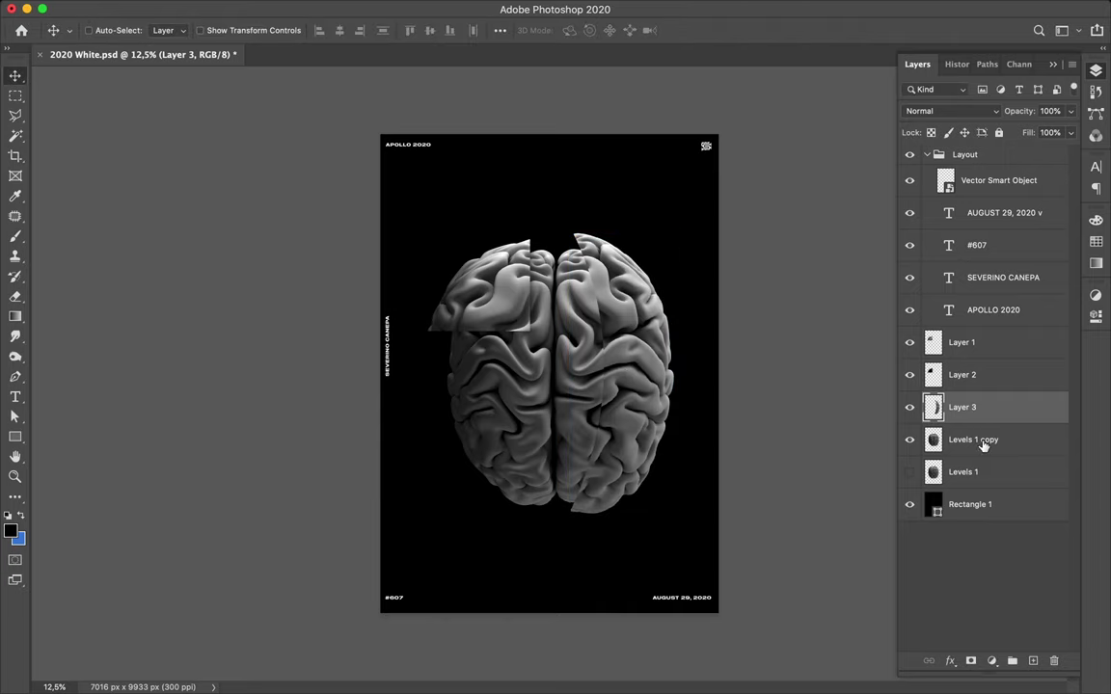
# Add a new layer below the slice and load the right slice's outline as a selection
pyautogui.click(931, 441)
pyautogui.click(1032, 660)
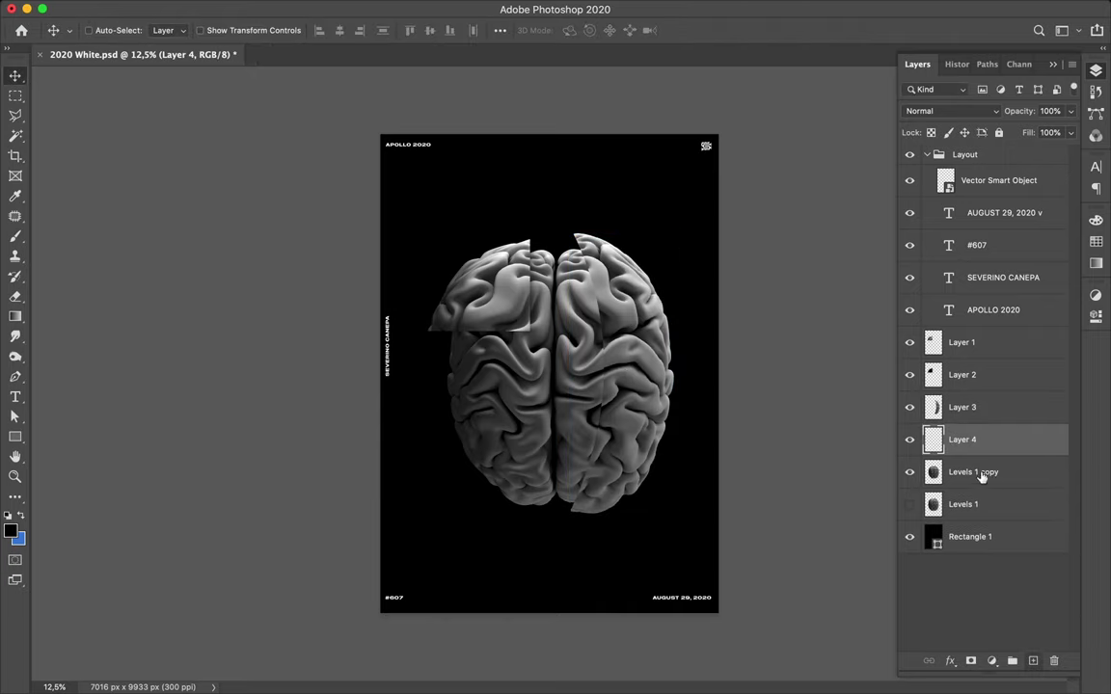
pyautogui.keyDown('super'); pyautogui.click(934, 410); pyautogui.keyUp('super')
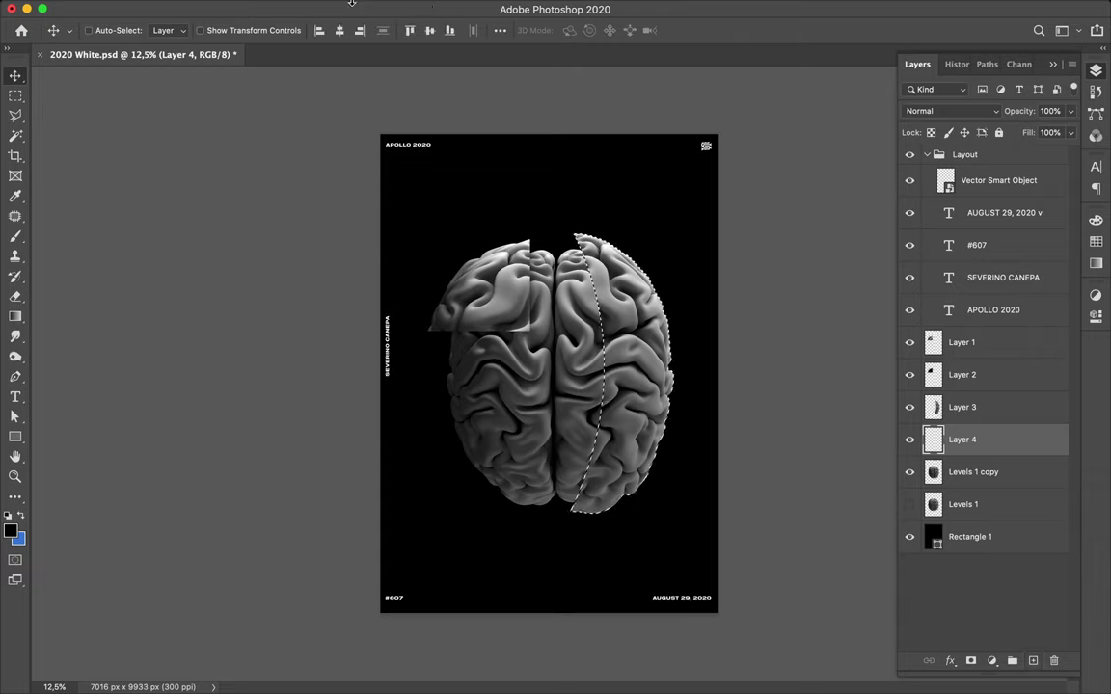
pyautogui.moveTo(319, 5)
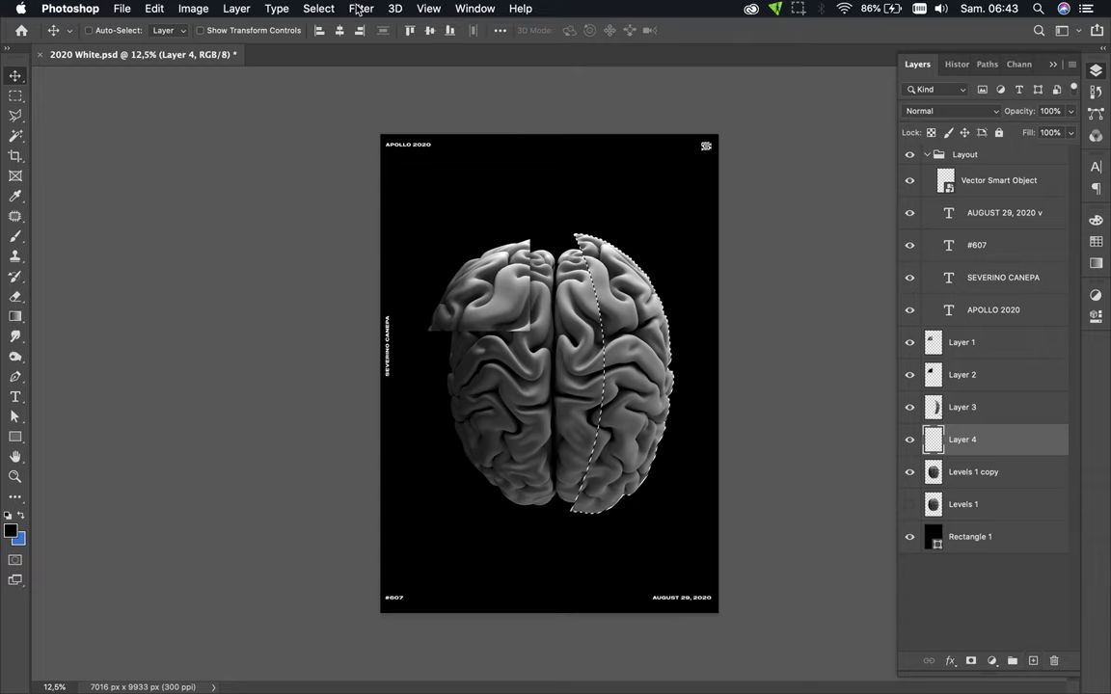
pyautogui.click(361, 9)
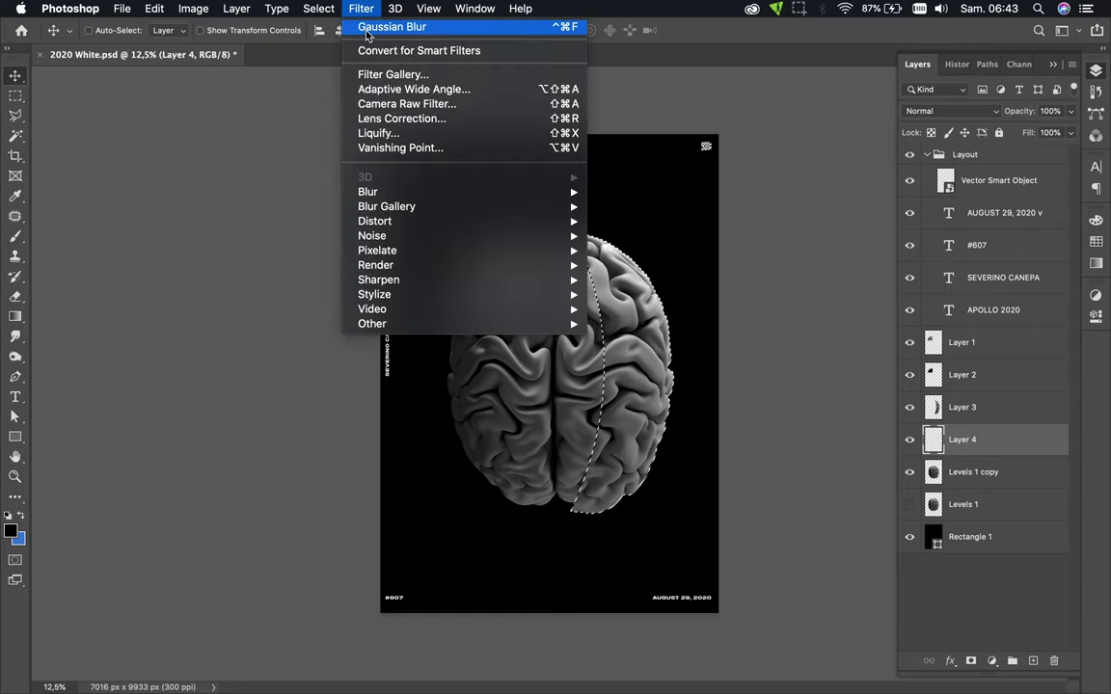
pyautogui.click(367, 29)
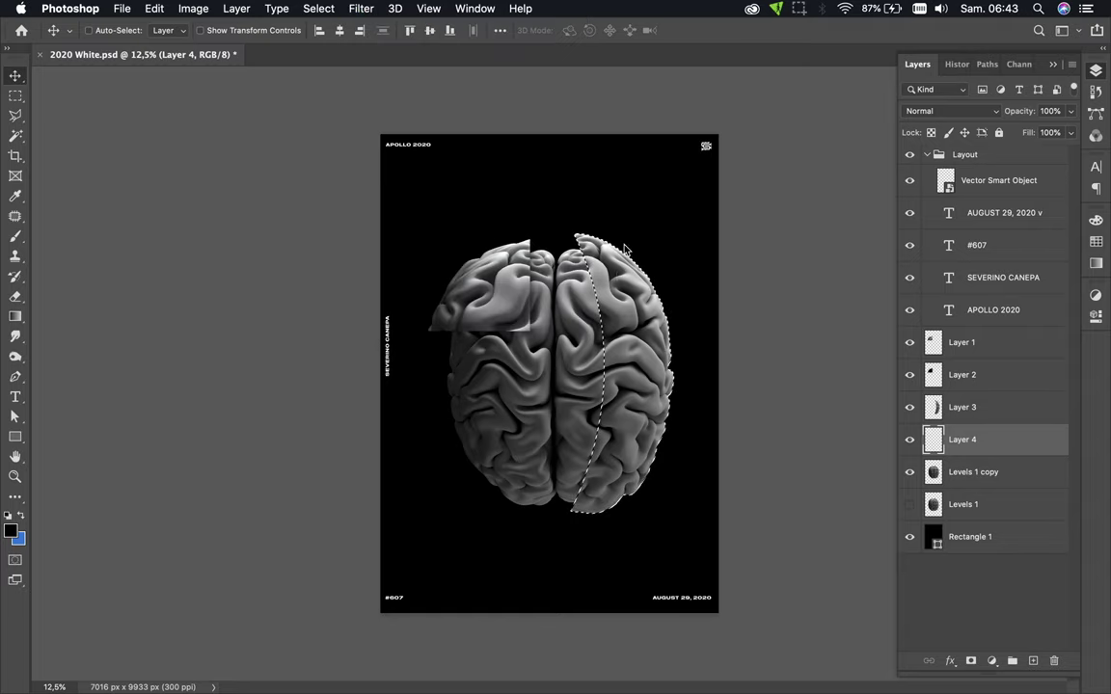
# Paint black inside the slice outline on the new layer, then deselect
pyautogui.press('b')
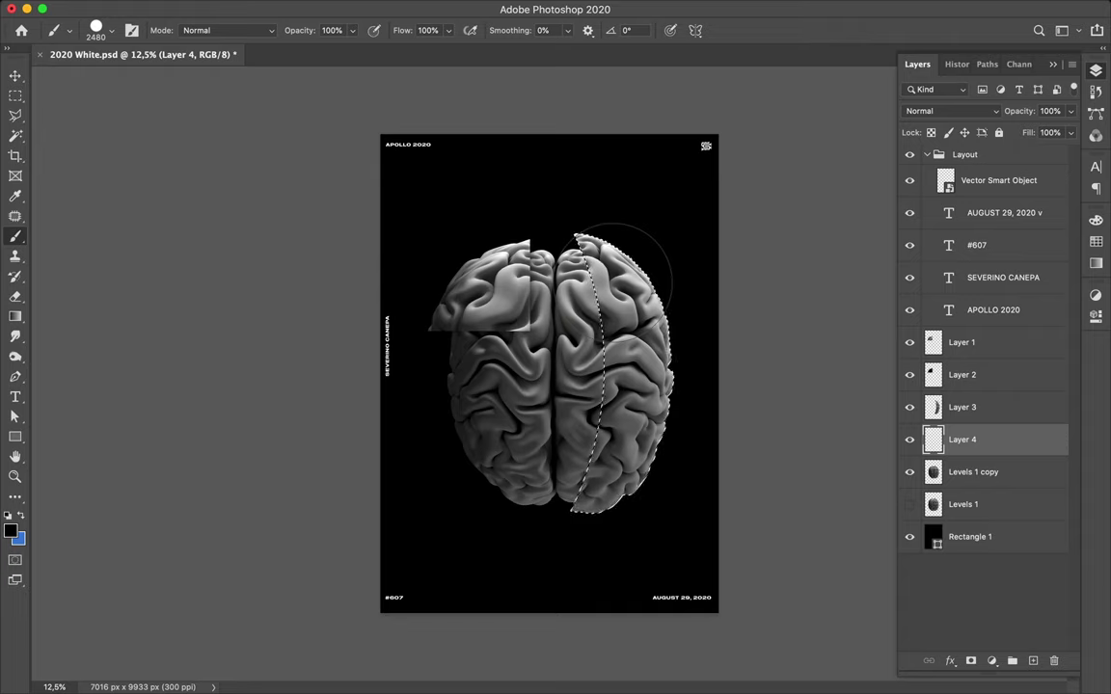
pyautogui.moveTo(613, 279)
pyautogui.mouseDown()
pyautogui.moveTo(559, 270)
pyautogui.moveTo(613, 283)
pyautogui.mouseUp()
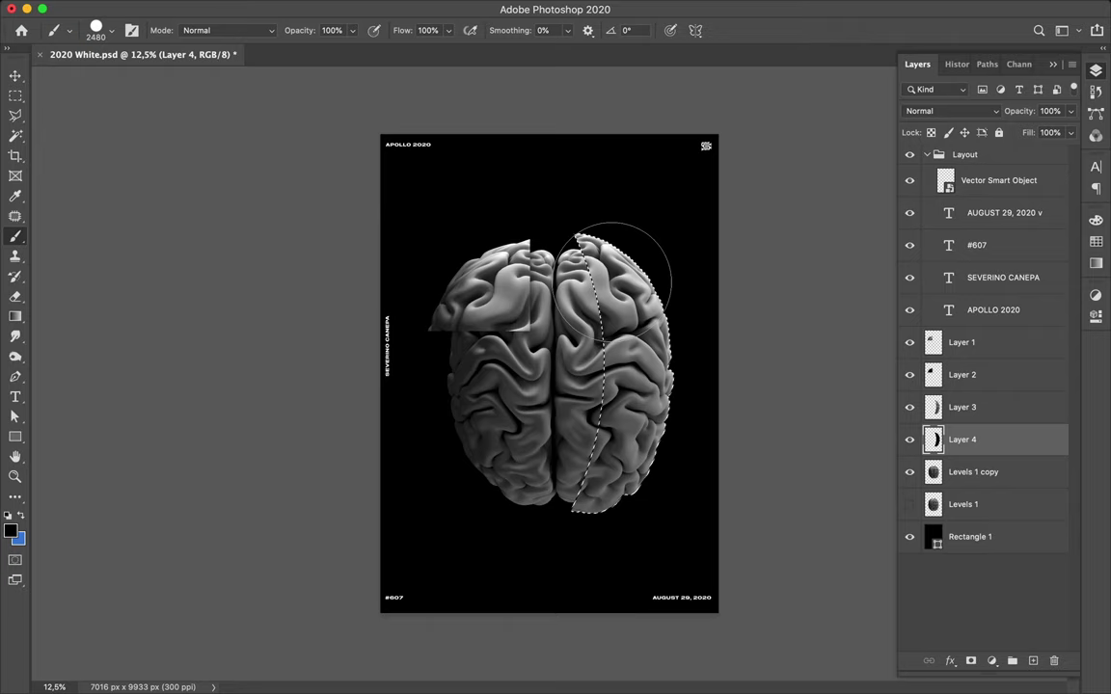
pyautogui.press('m')
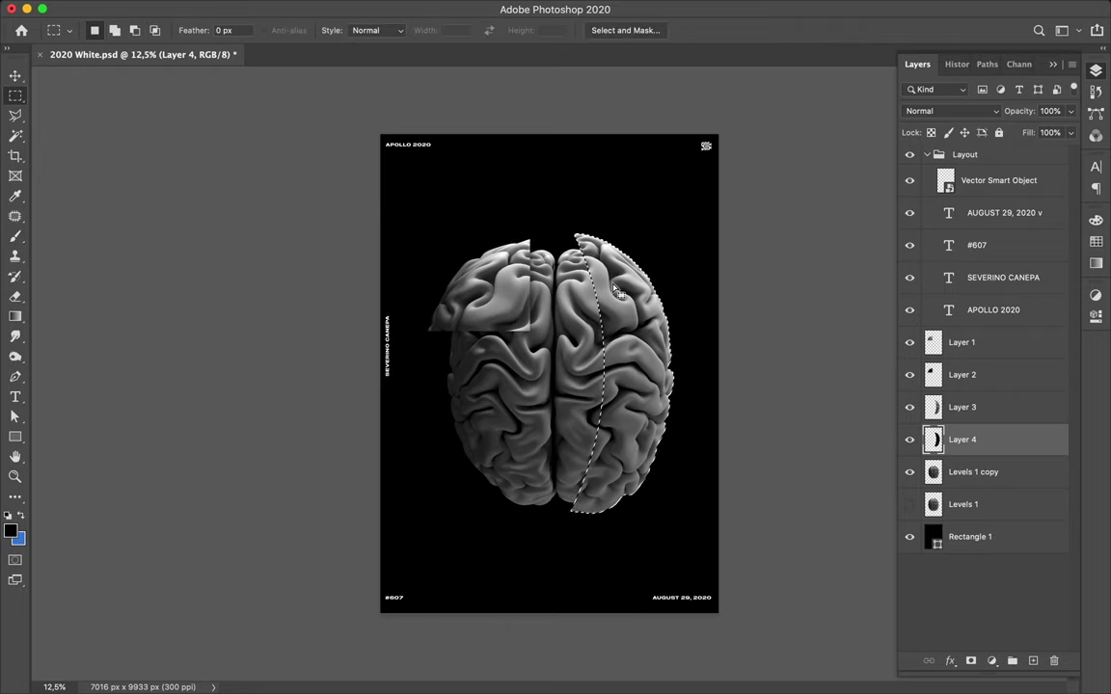
pyautogui.press('super+d')
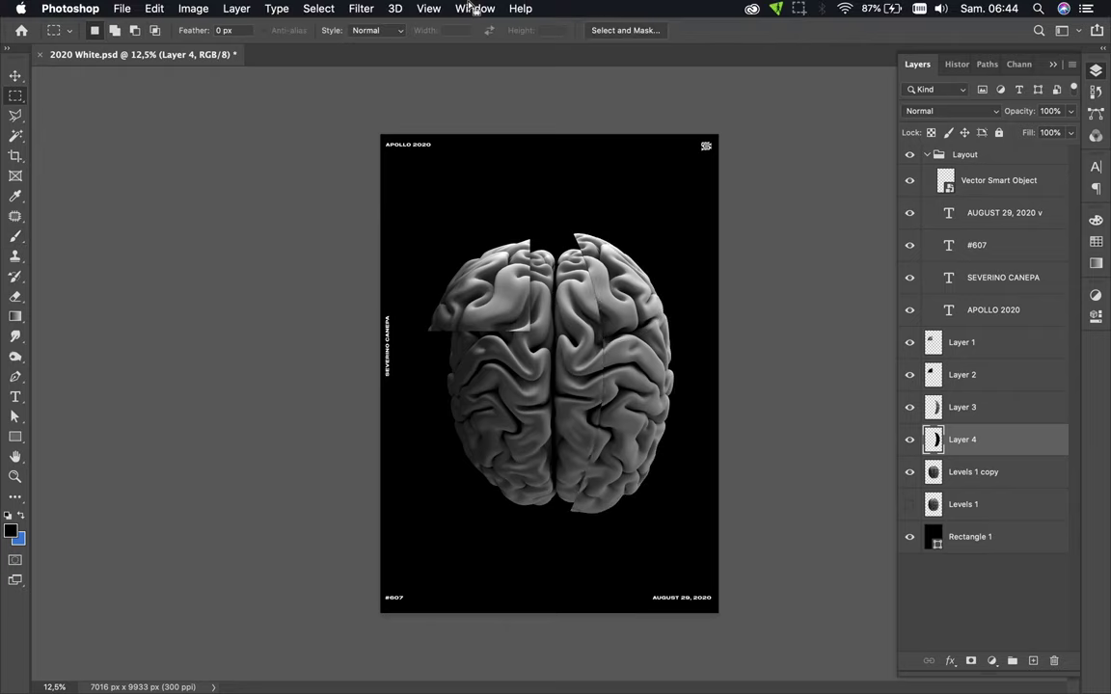
pyautogui.click(361, 8)
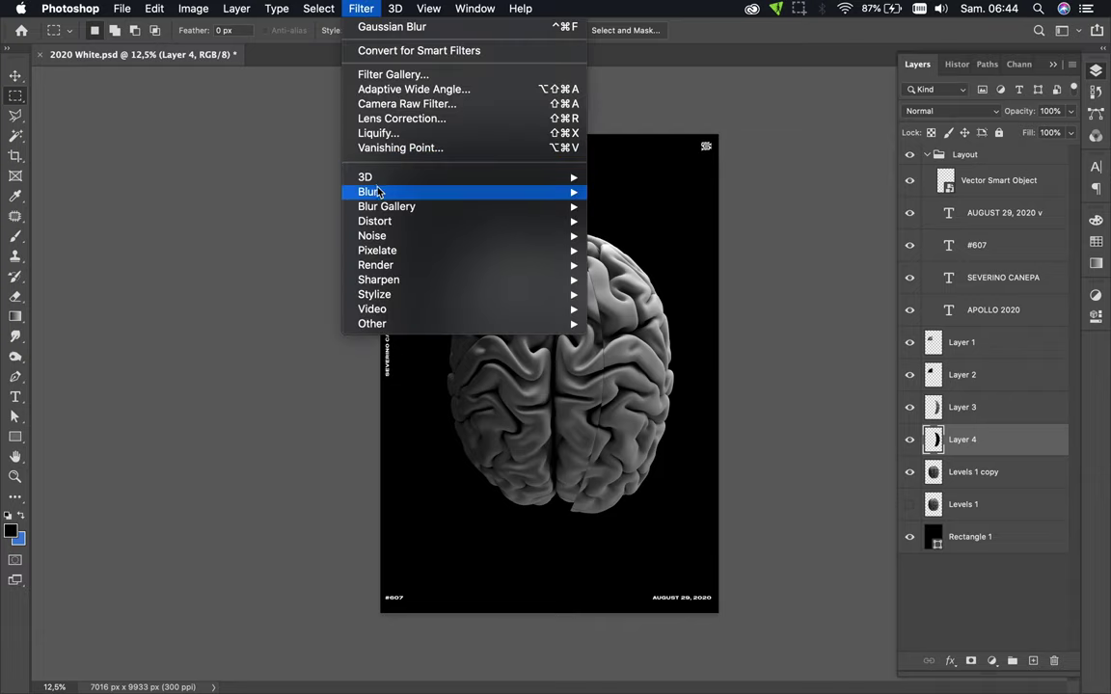
# Apply a 120,7 px Gaussian Blur to the slice's shadow, then make Layer 3 active
pyautogui.moveTo(372, 191)
pyautogui.click(640, 251)
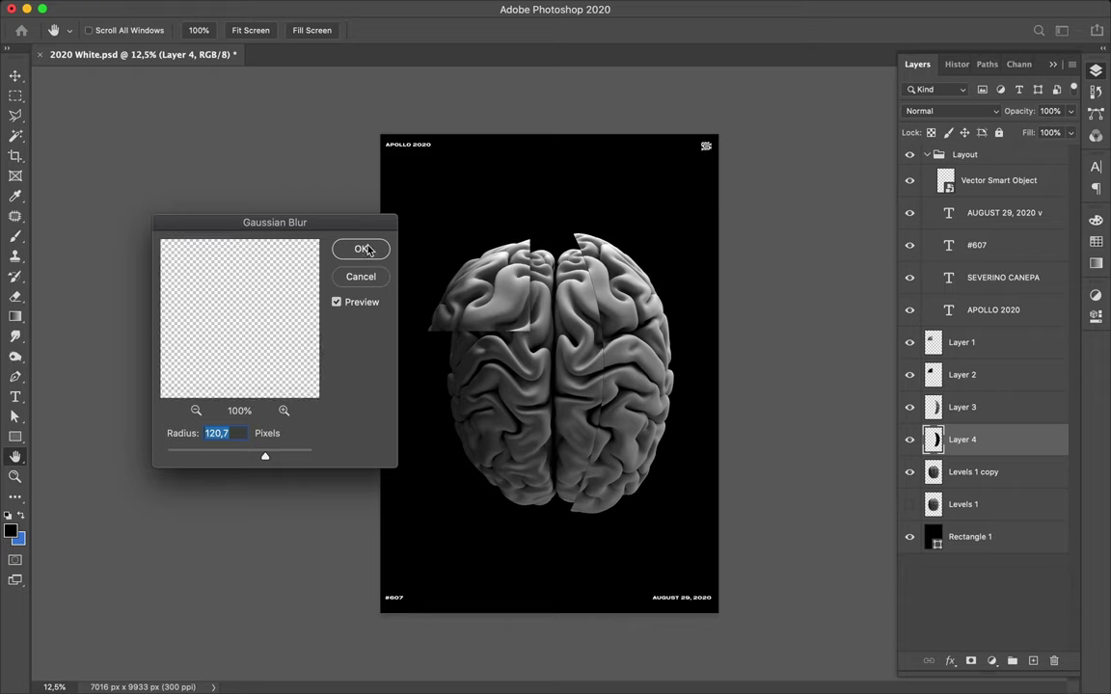
pyautogui.click(363, 249)
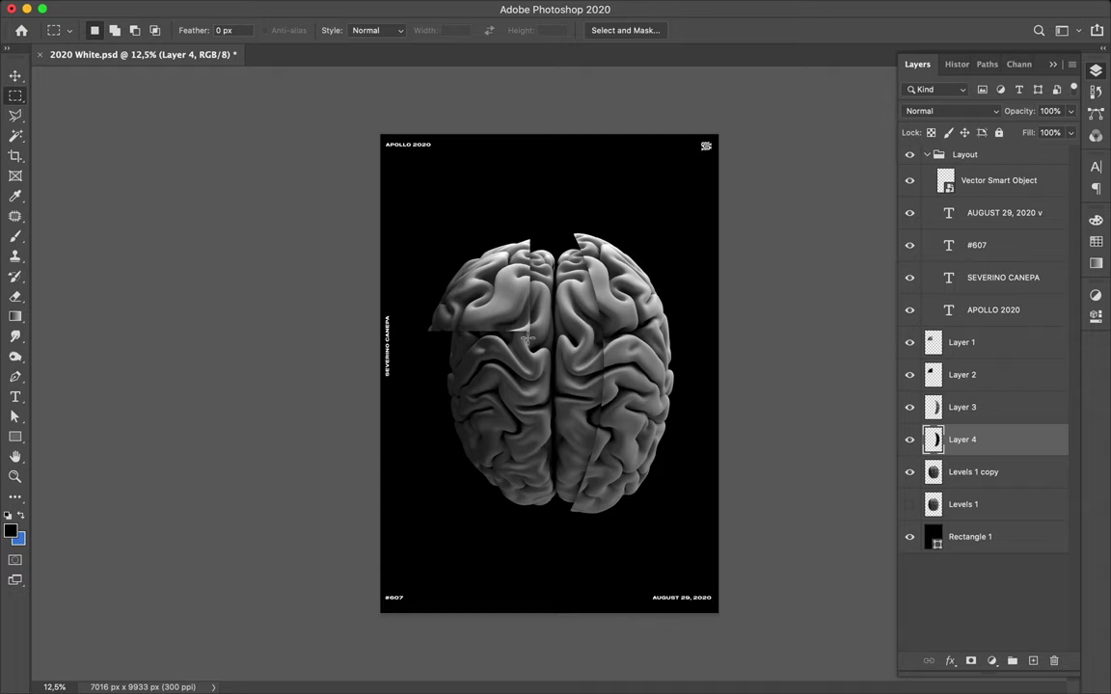
pyautogui.click(952, 409)
# Copy a rectangle of the brain's lower right onto Layer 5 and nudge it slightly left
pyautogui.press('p')
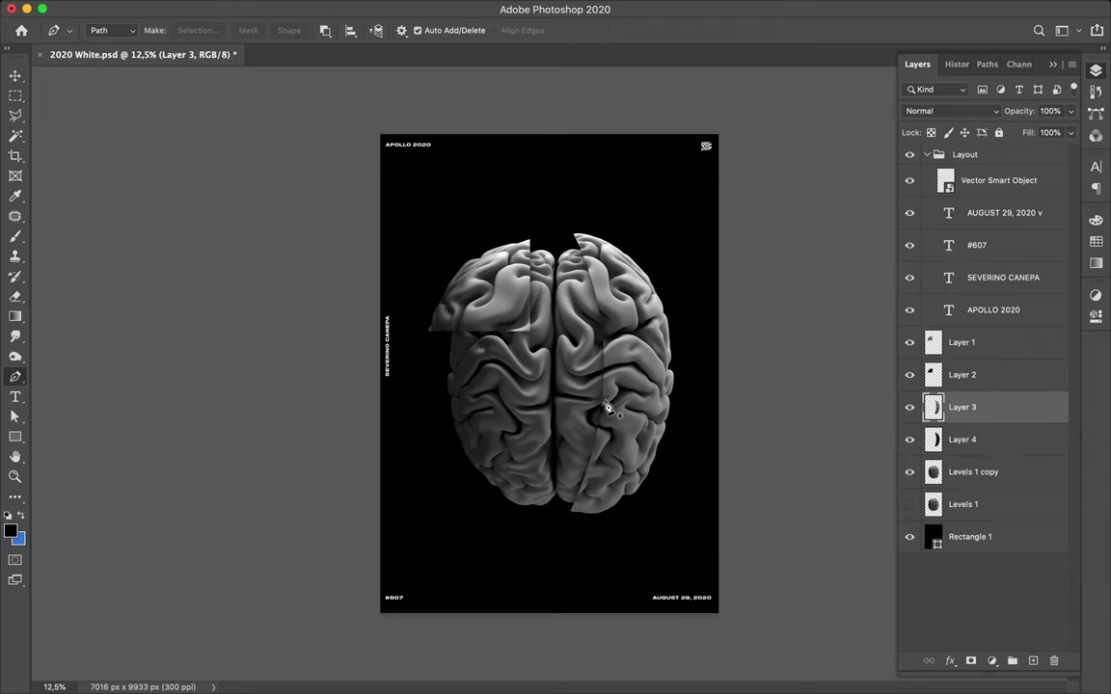
pyautogui.press('m')
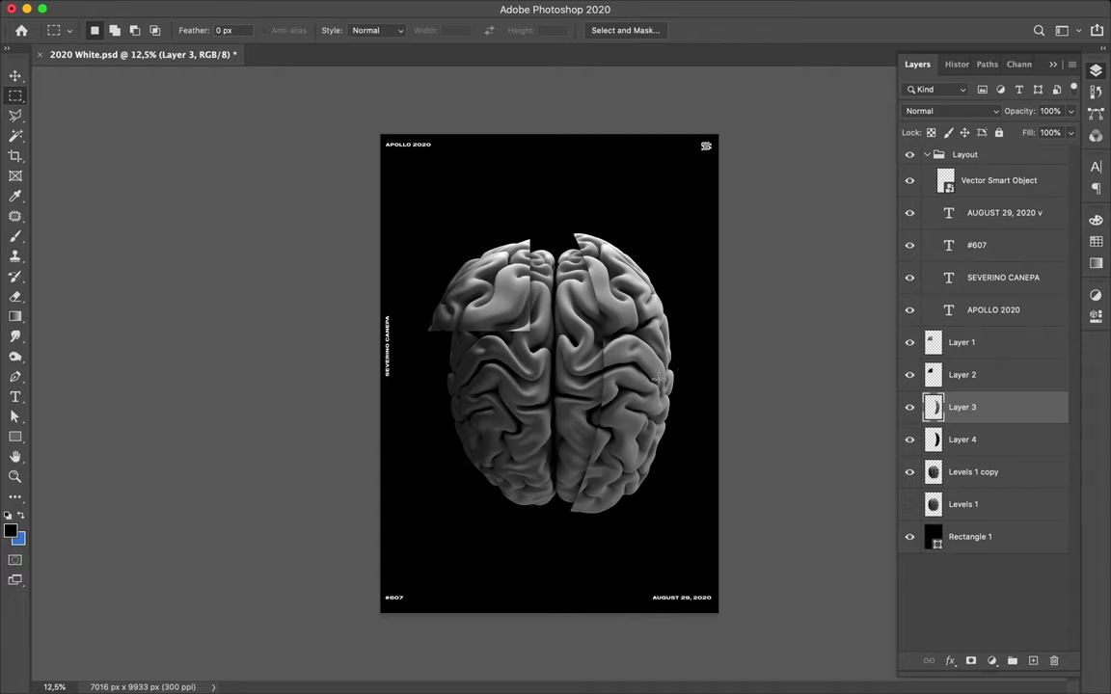
pyautogui.moveTo(543, 374); pyautogui.dragTo(723, 543)
pyautogui.hotkey('ctrl', 'j')
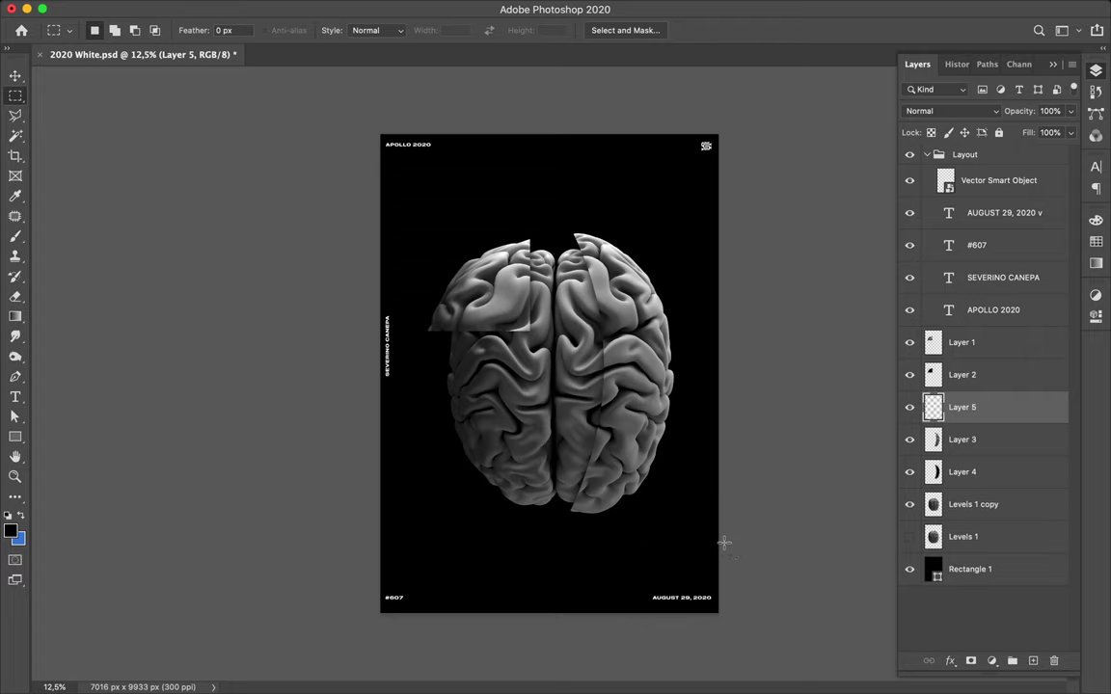
pyautogui.press('v')
pyautogui.moveTo(651, 461)
pyautogui.mouseDown()
pyautogui.moveTo(638, 435)
pyautogui.moveTo(638, 458)
pyautogui.mouseUp()
# Scale the fragment to 120%, shift it right and down, then reselect Layer 3
pyautogui.hotkey('ctrl', 't')
pyautogui.click(297, 30)
pyautogui.write('120')
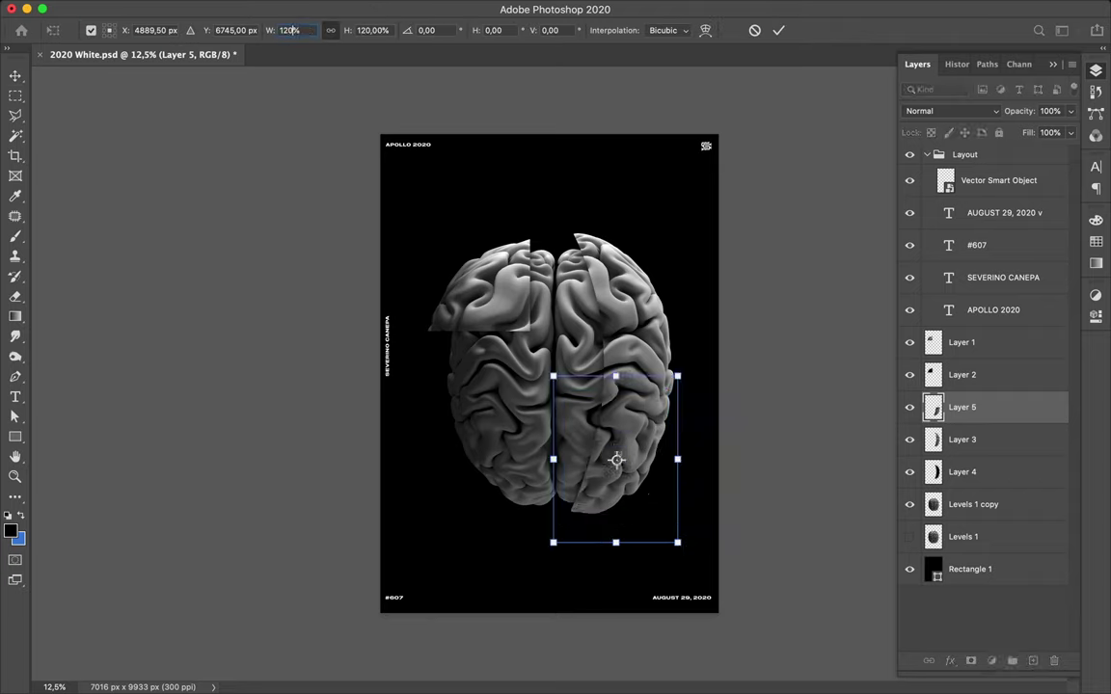
pyautogui.press('Return')
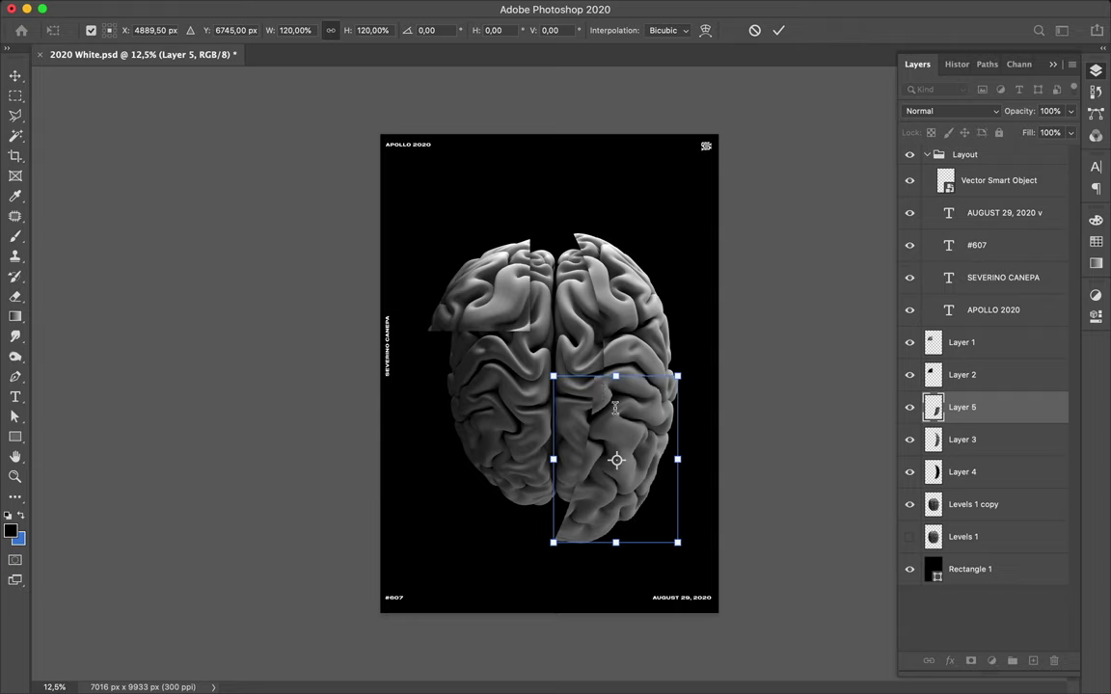
pyautogui.press('Return')
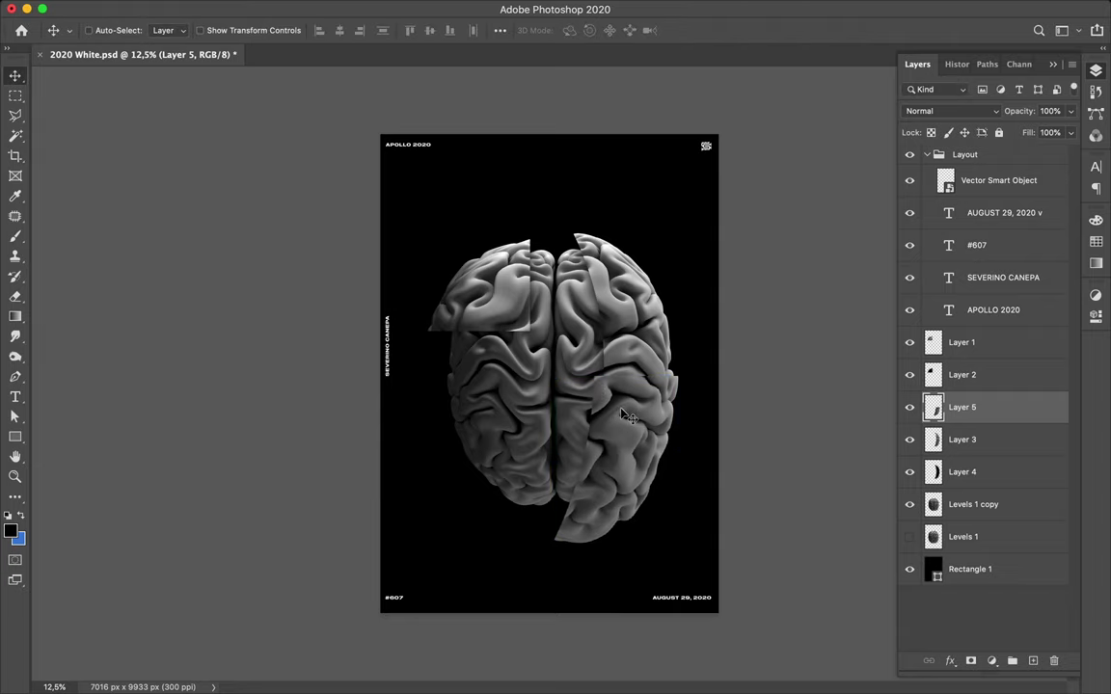
pyautogui.moveTo(622, 415); pyautogui.dragTo(646, 406)
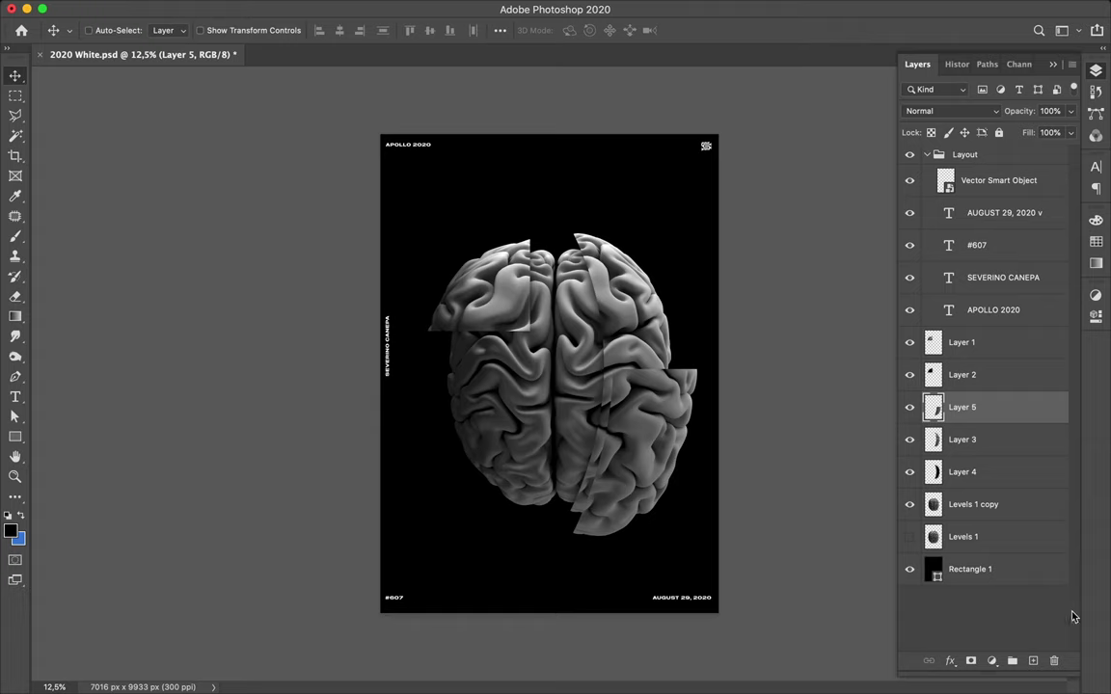
pyautogui.hotkey('alt', '[')
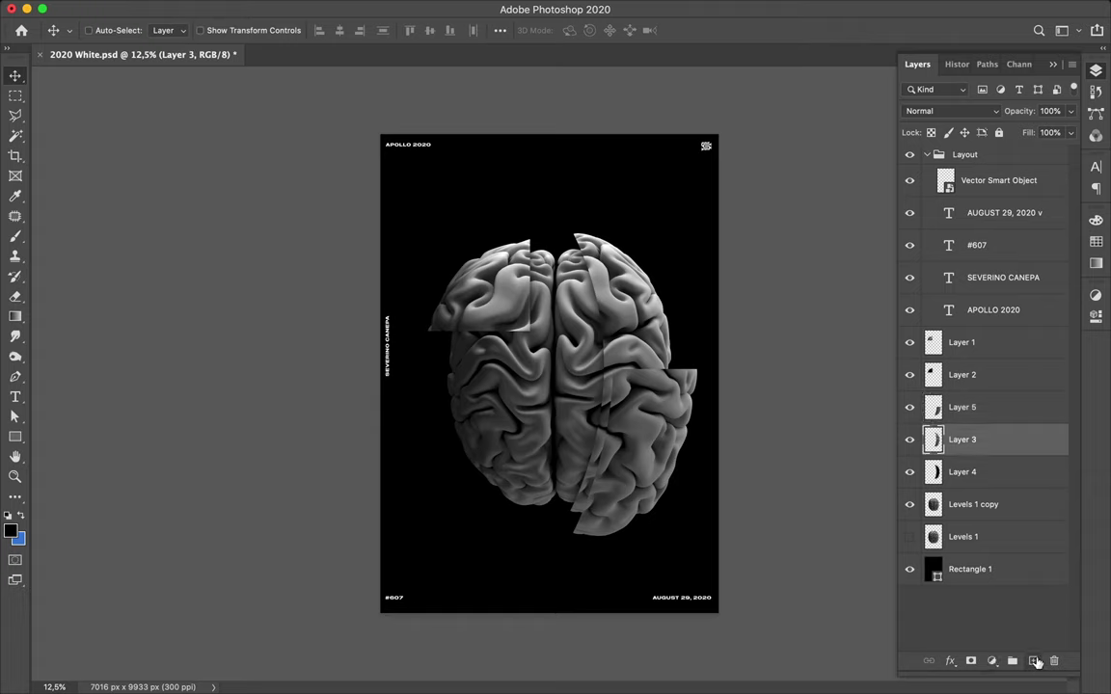
# Add a new layer above Layer 3, paint it black inside Layer 5's fragment outline, then deselect
pyautogui.click(1035, 662)
pyautogui.keyDown('super'); pyautogui.click(935, 413); pyautogui.keyUp('super')
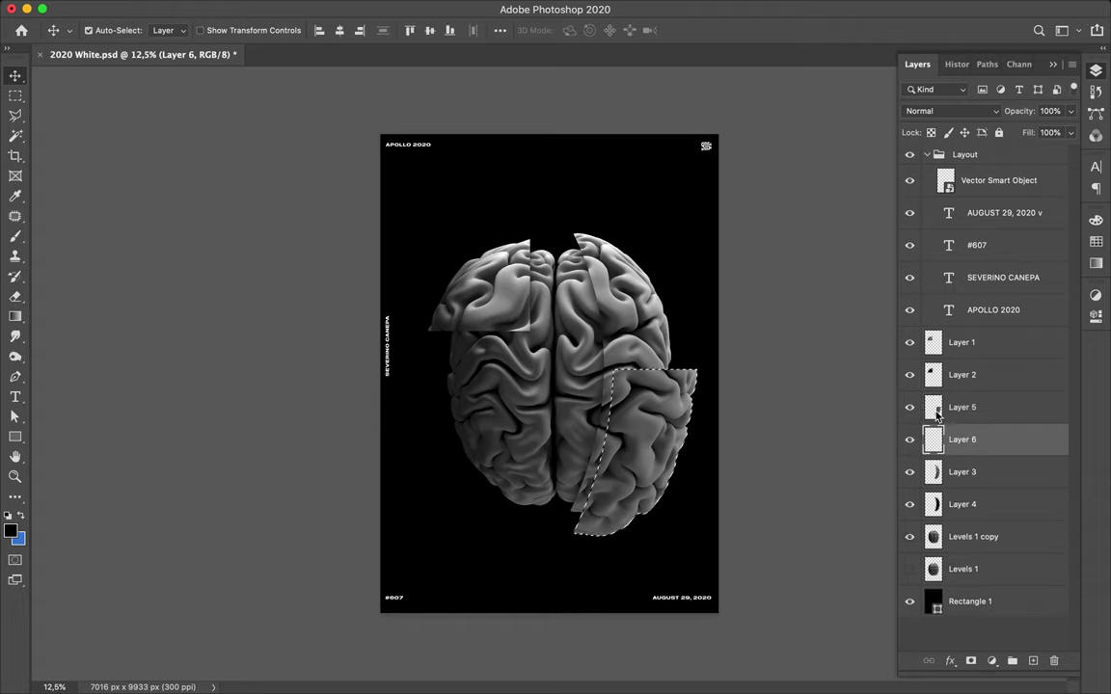
pyautogui.press('b')
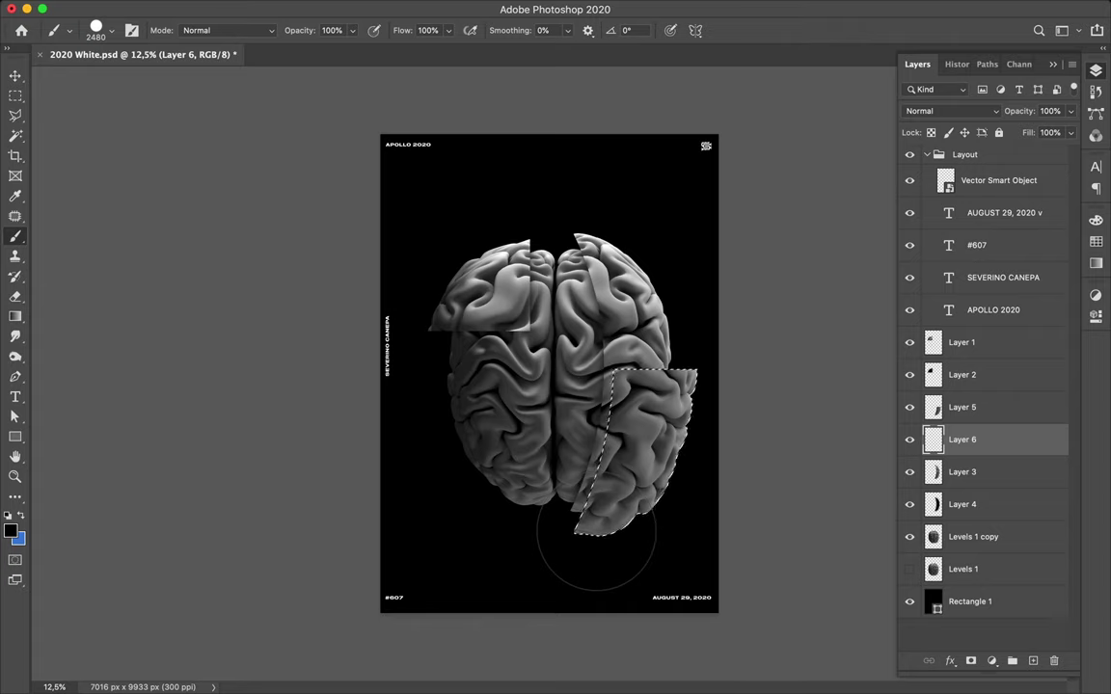
pyautogui.click(595, 531)
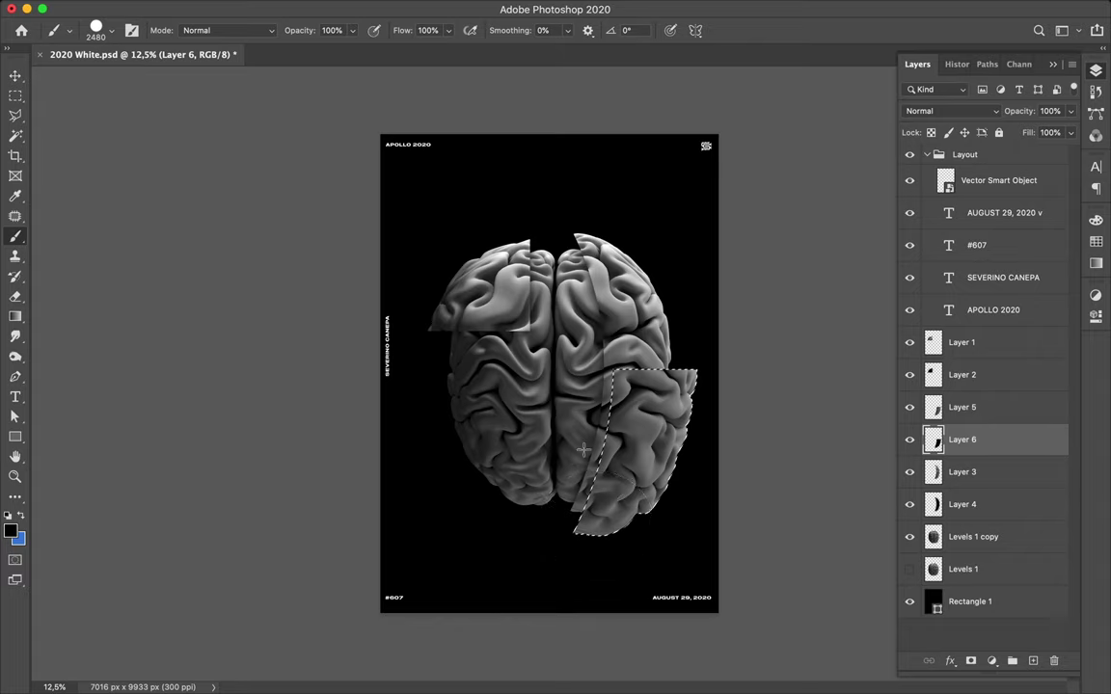
pyautogui.press('m')
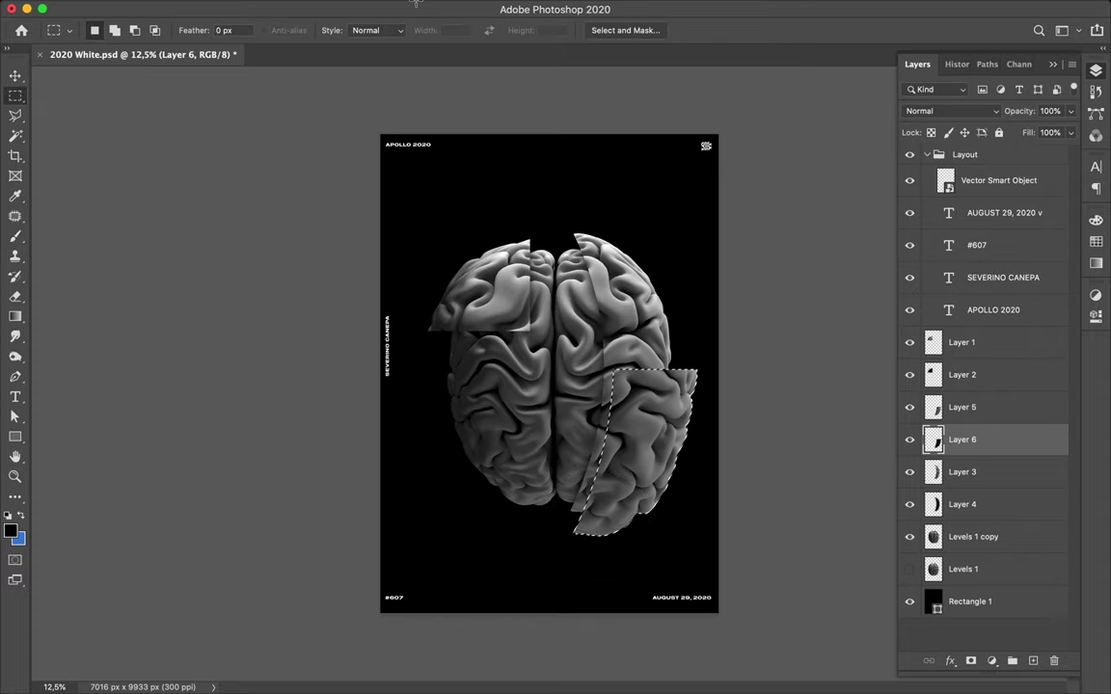
pyautogui.press('super+d')
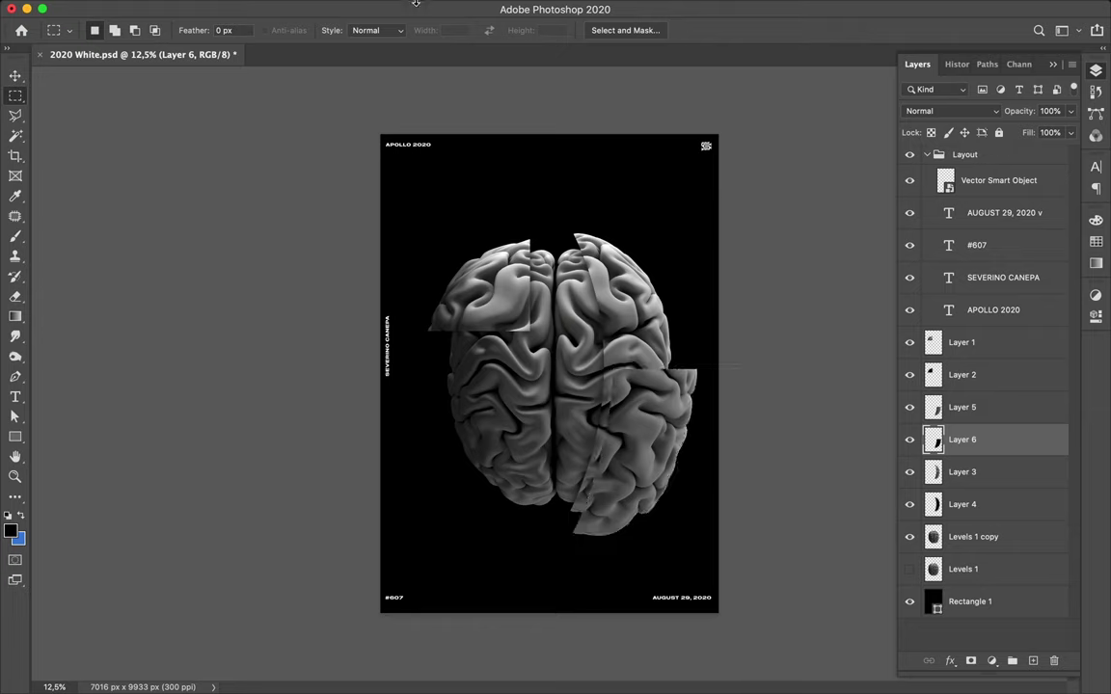
pyautogui.moveTo(338, 3)
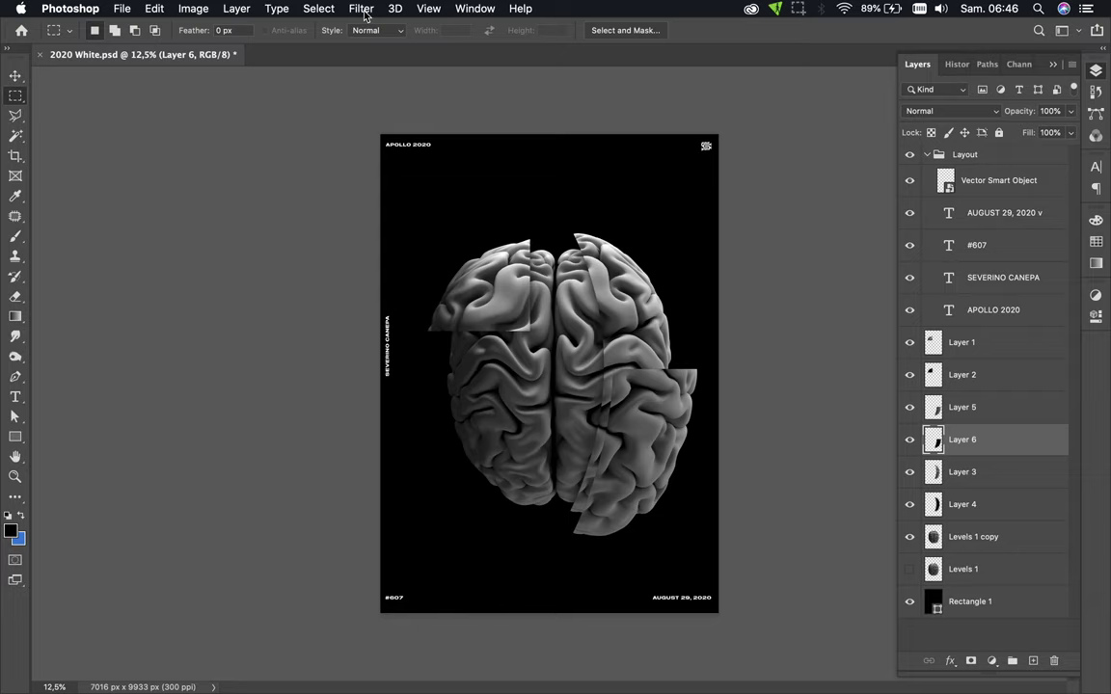
# Gaussian-blur the Layer 6 shadow and nudge Layers 5 and 6 together slightly left
pyautogui.click(362, 9)
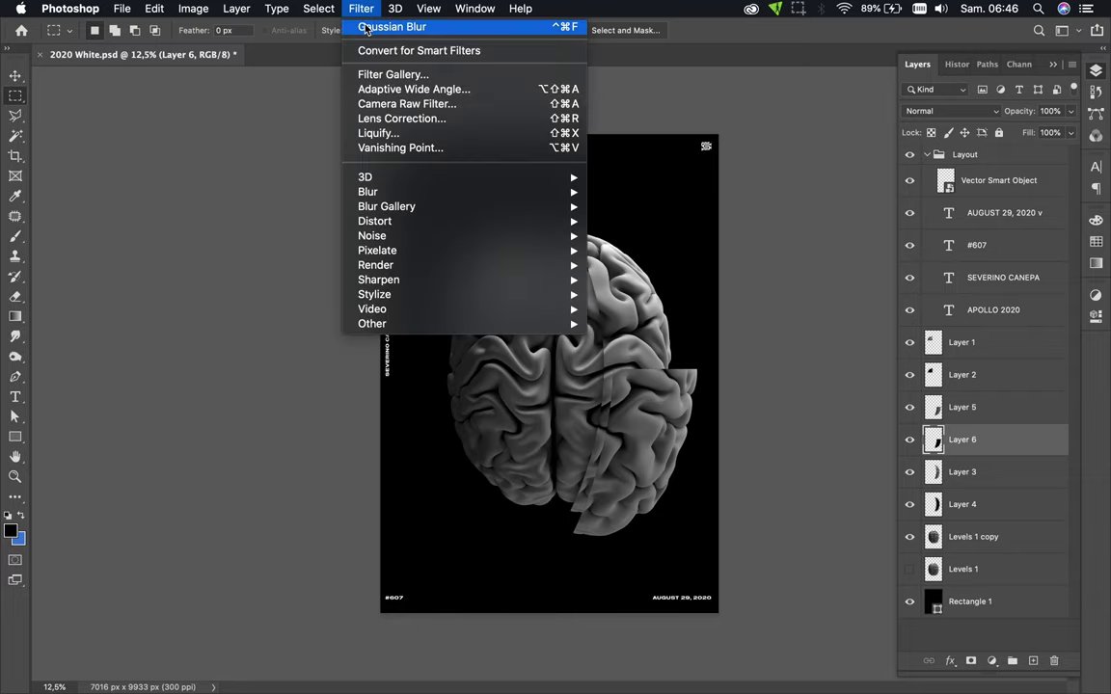
pyautogui.click(364, 27)
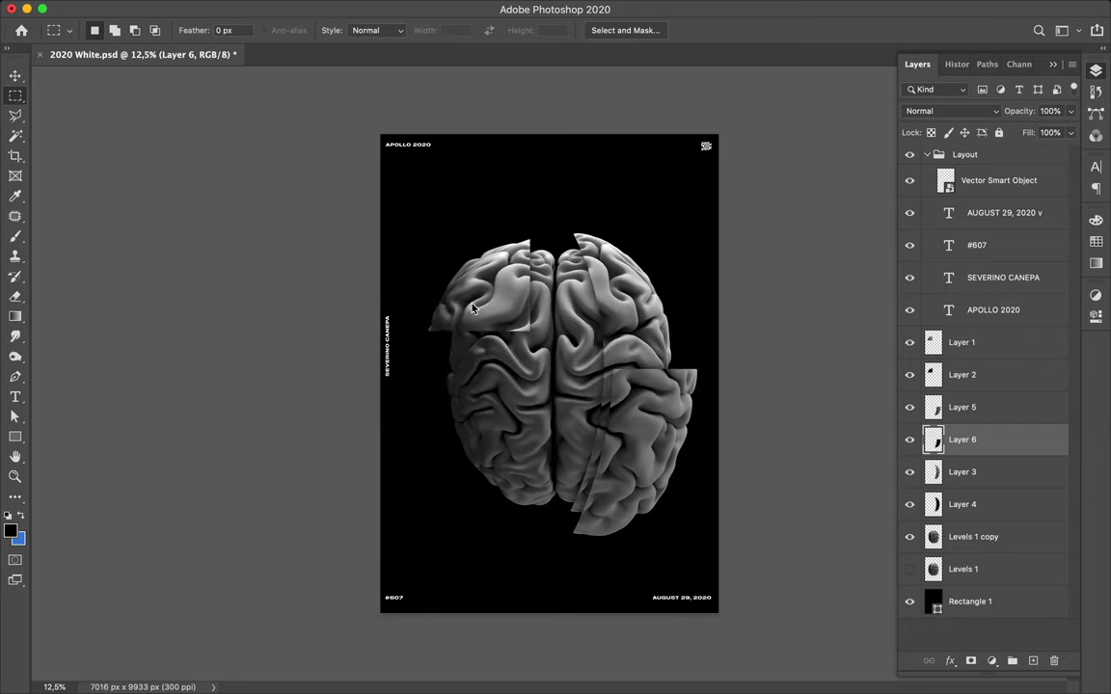
pyautogui.press('v')
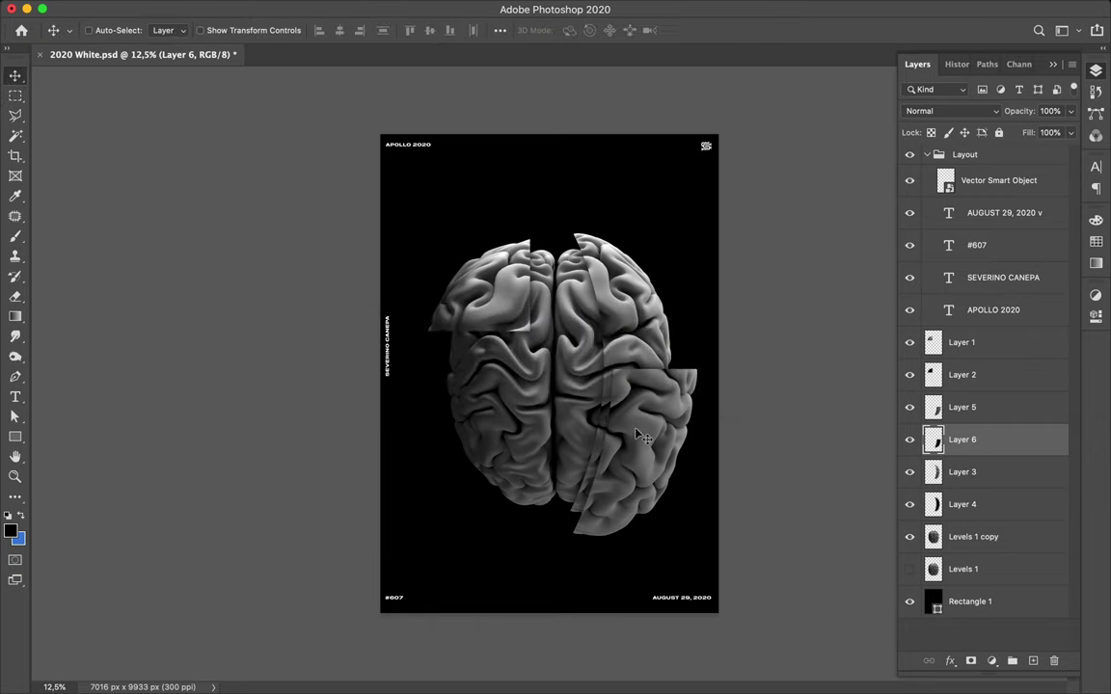
pyautogui.keyDown('shift'); pyautogui.click(988, 410); pyautogui.keyUp('shift')
pyautogui.moveTo(642, 418)
pyautogui.mouseDown()
pyautogui.moveTo(602, 424)
pyautogui.moveTo(667, 428)
pyautogui.moveTo(654, 425)
pyautogui.mouseUp()
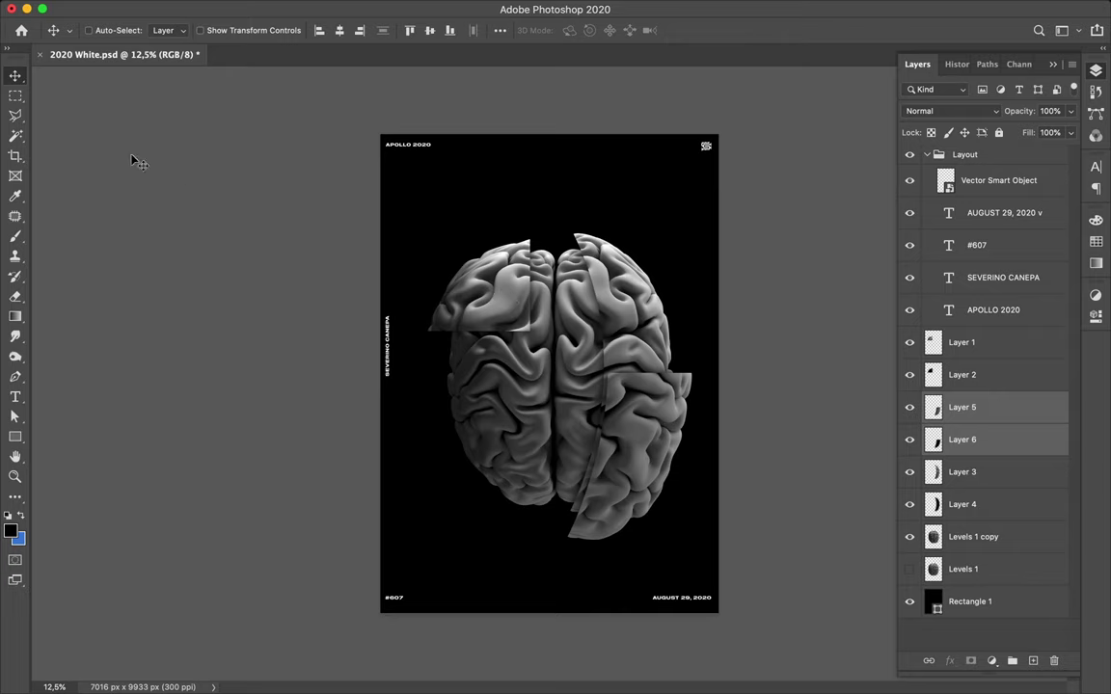
# Draw a small elliptical marquee selection on the brain's upper-left lobe
pyautogui.click(16, 95)
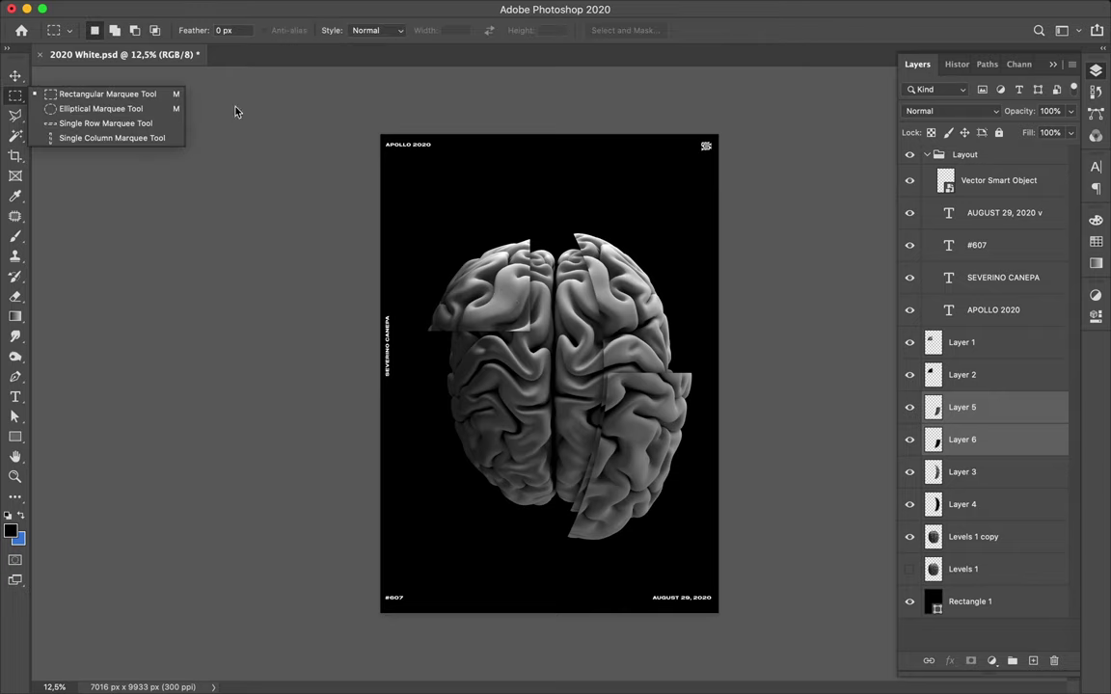
pyautogui.click(123, 112)
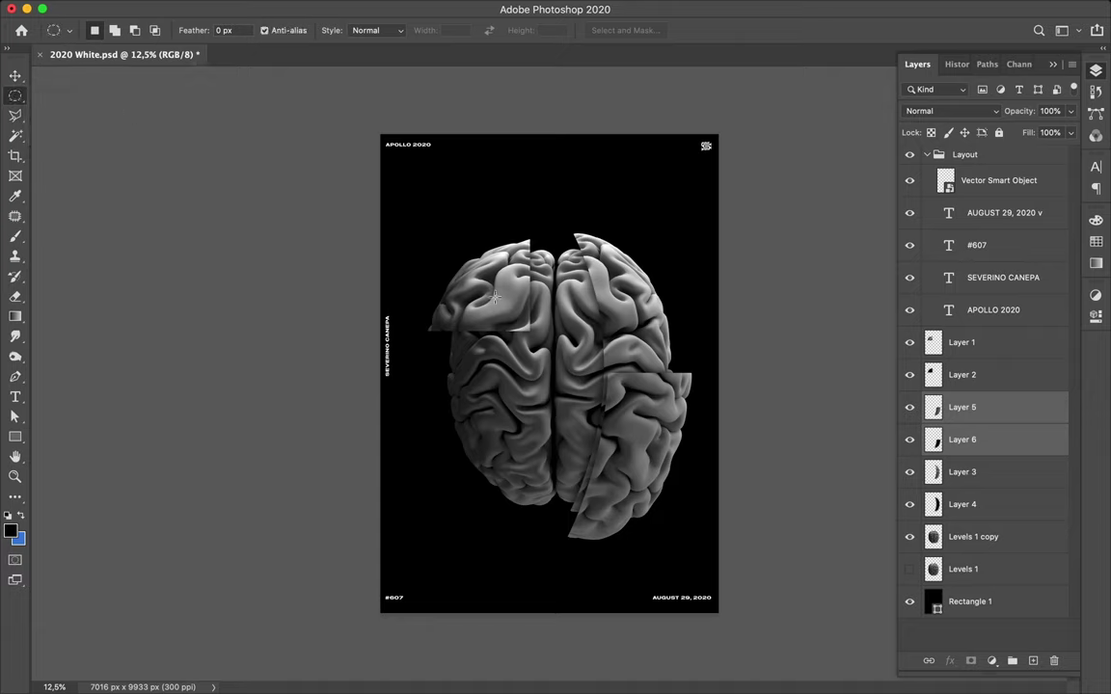
pyautogui.moveTo(469, 274); pyautogui.dragTo(503, 289)
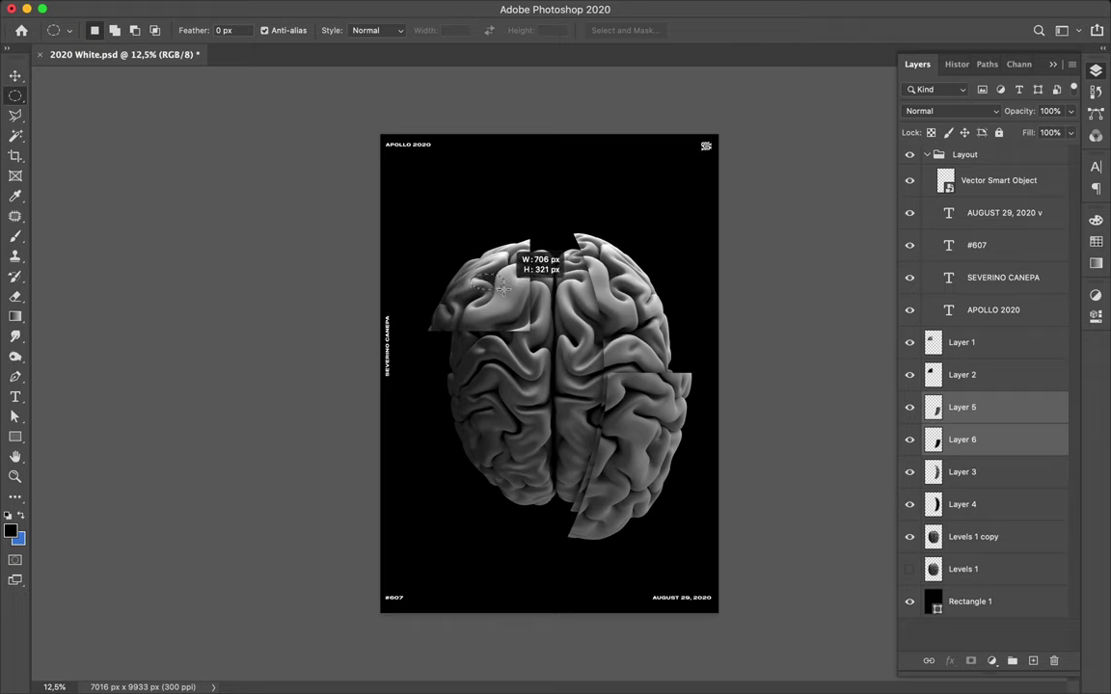
pyautogui.moveTo(500, 286); pyautogui.dragTo(501, 287)
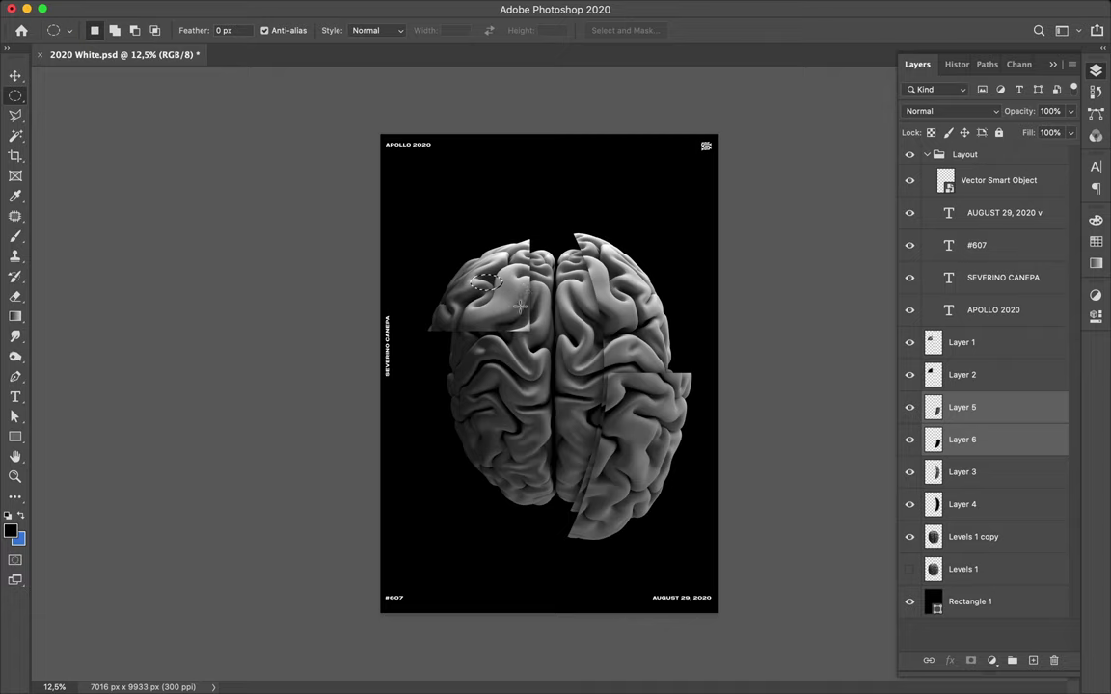
pyautogui.moveTo(494, 295); pyautogui.dragTo(509, 315)
# From Levels 1 copy, copy the oval patch onto a new Layer 7 and hide it
pyautogui.click(982, 545)
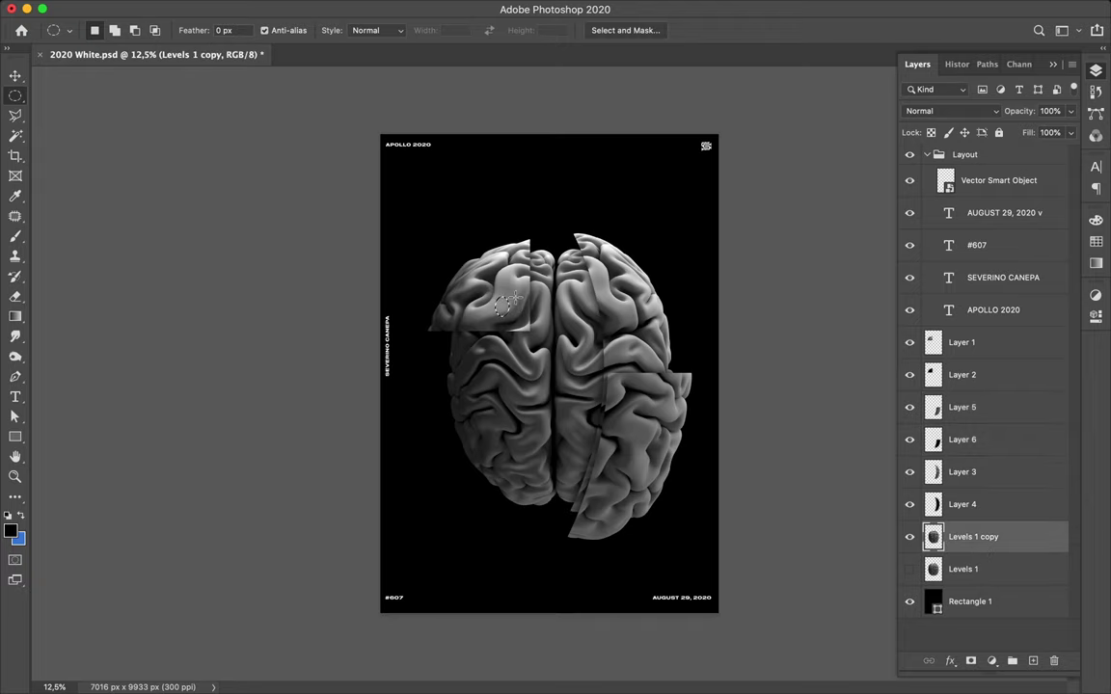
pyautogui.press('super+equal')
pyautogui.scroll(3, 516, 298)
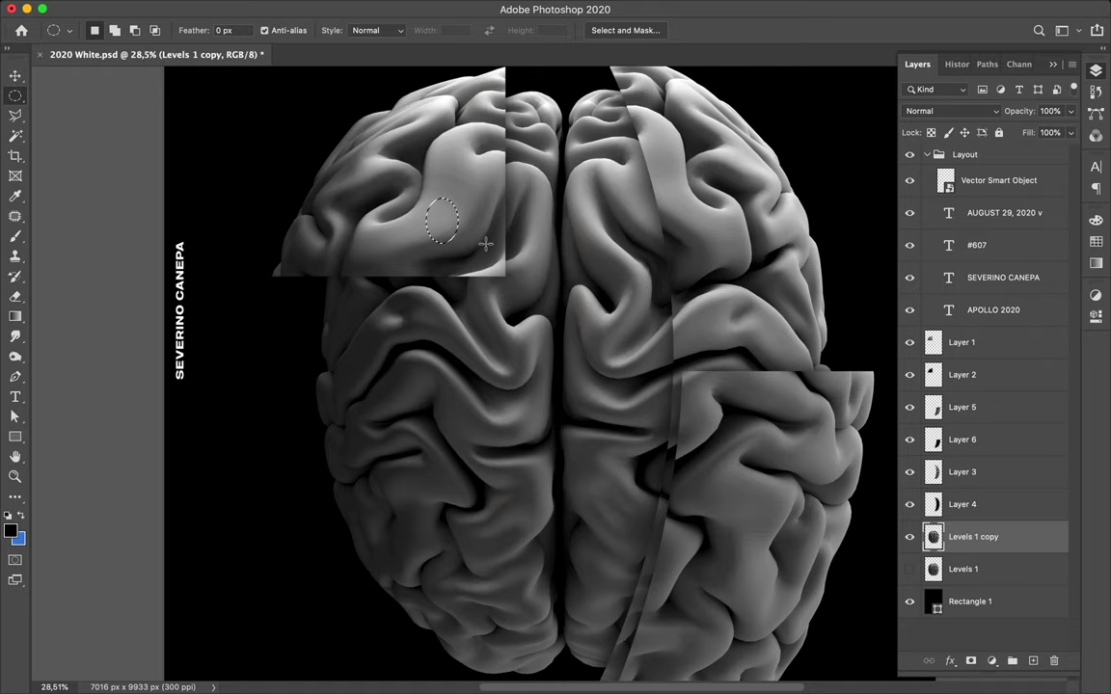
pyautogui.press('super+d')
pyautogui.press('super+shift+alt+n')
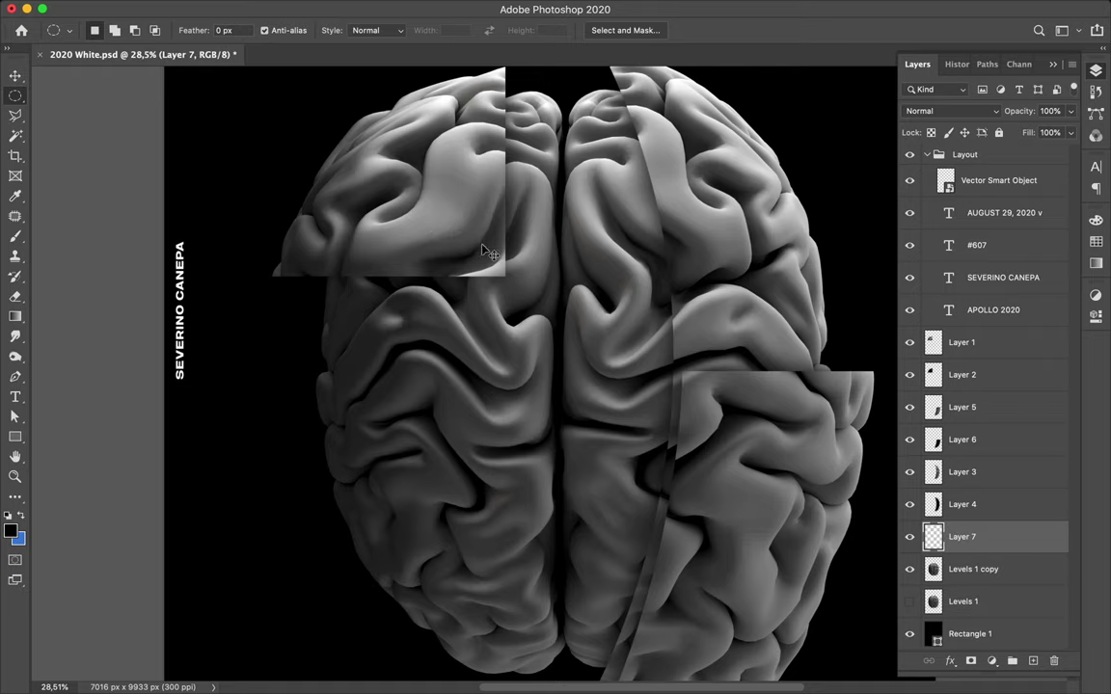
pyautogui.press('v')
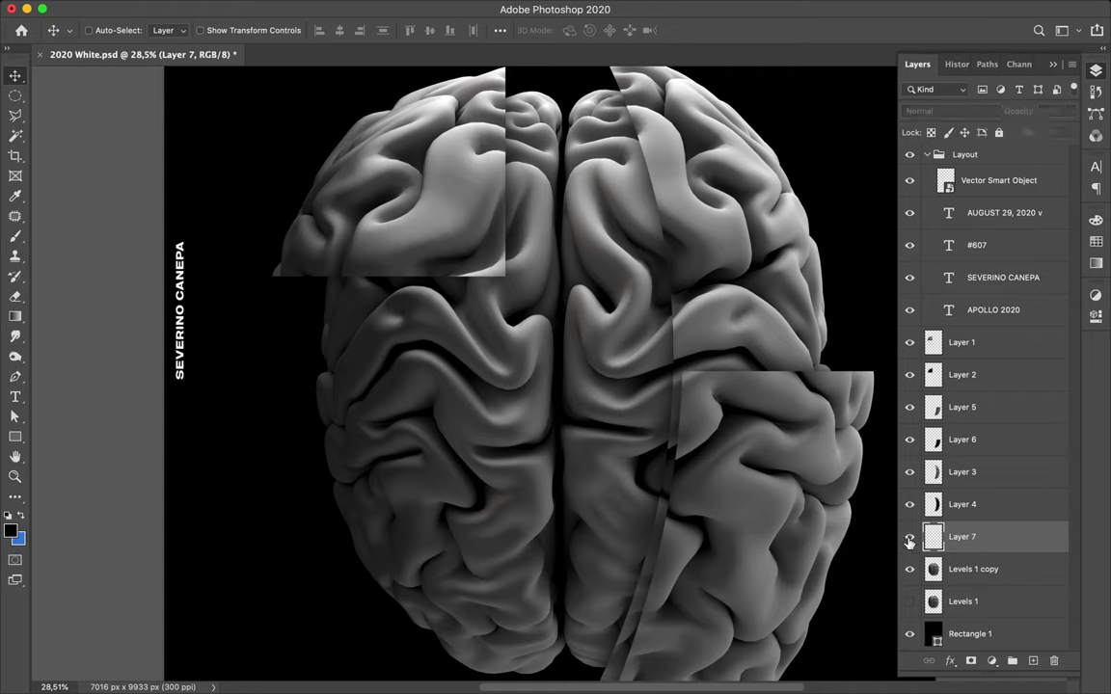
pyautogui.press('super+comma')
# Show Layer 7, move it above Layer 1, and drag the oval piece up-left past the brain
pyautogui.click(910, 540)
pyautogui.press('super+z')
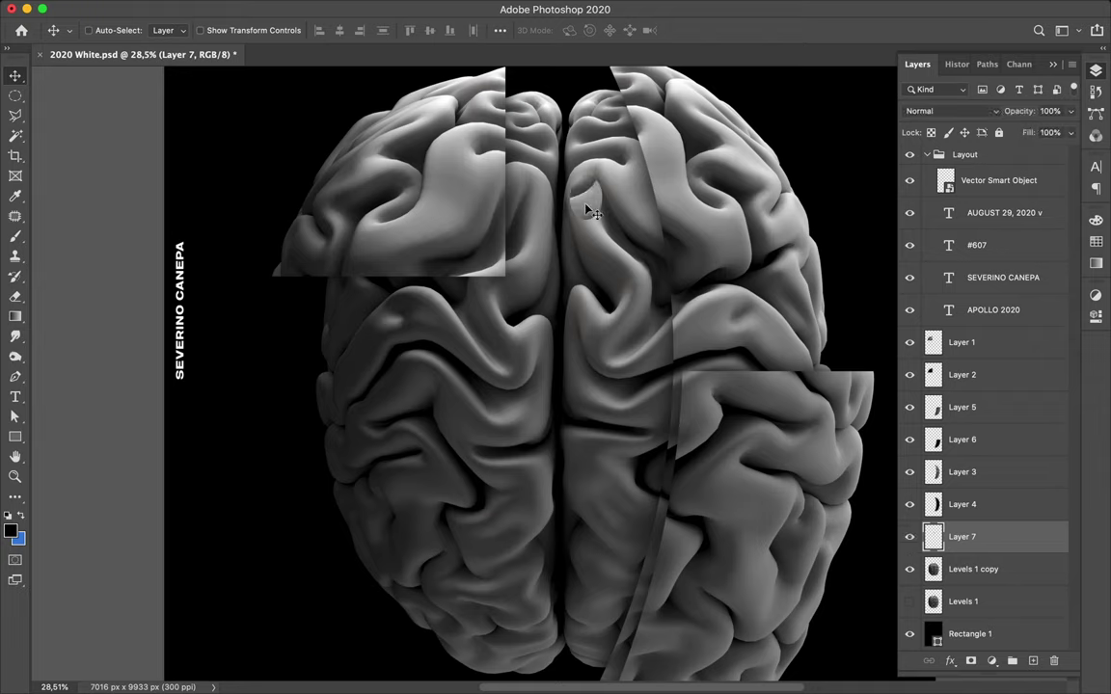
pyautogui.moveTo(436, 175); pyautogui.dragTo(539, 222)
pyautogui.moveTo(952, 337); pyautogui.dragTo(949, 331)
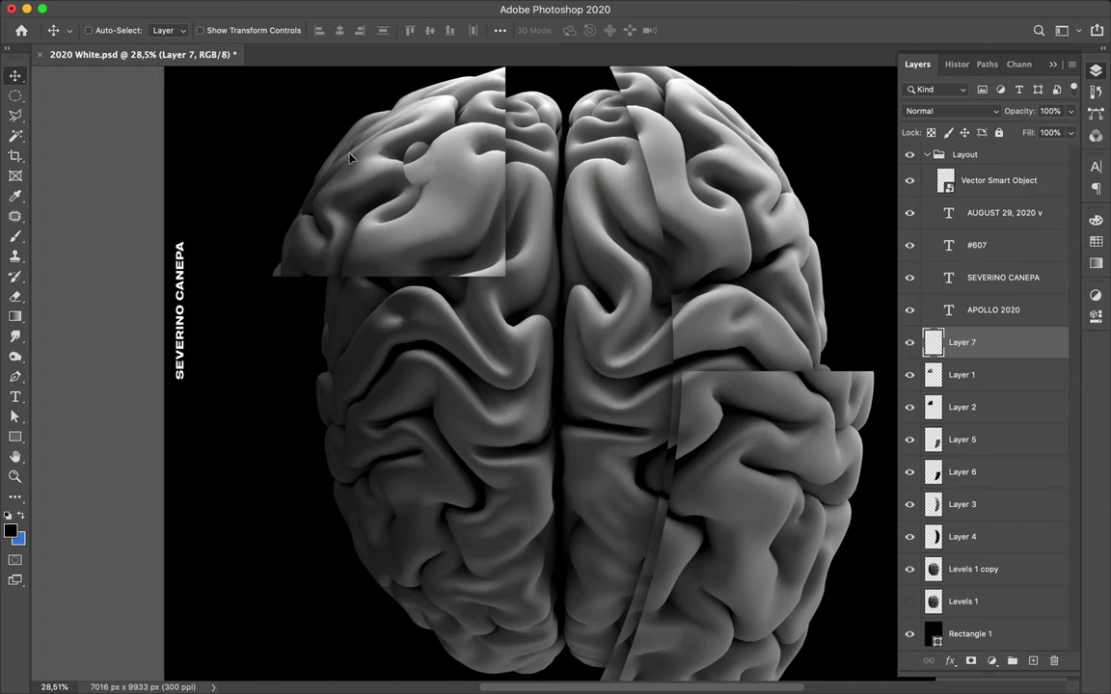
pyautogui.moveTo(424, 154); pyautogui.dragTo(315, 132)
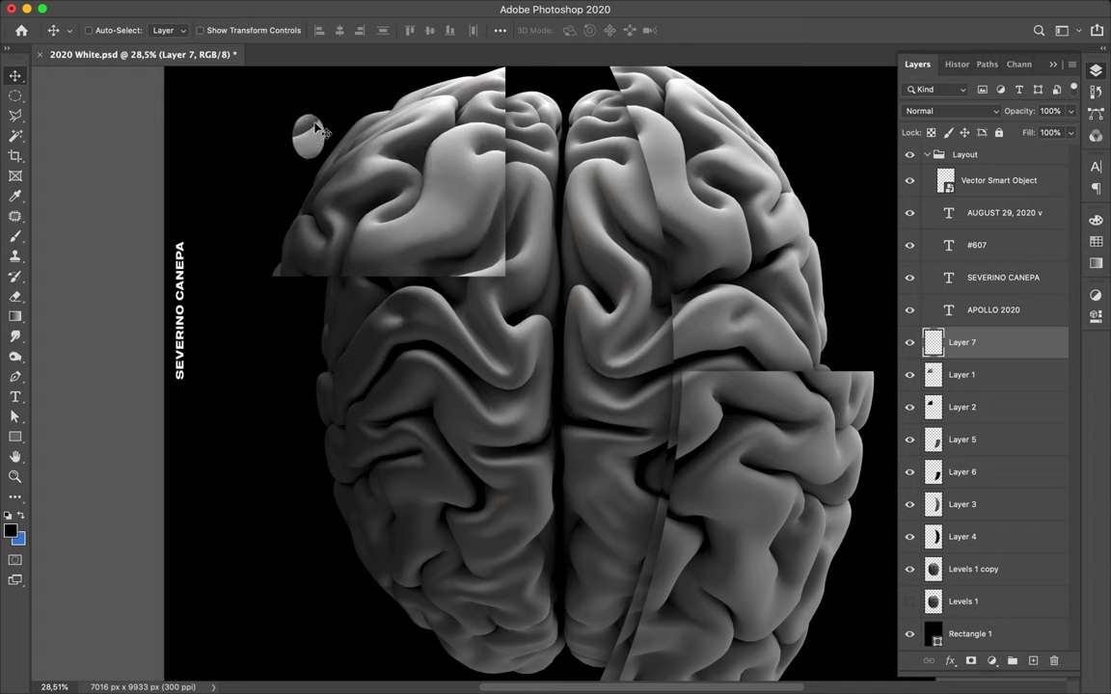
# Rotate the floating oval piece about 25° with Free Transform
pyautogui.press('super+t')
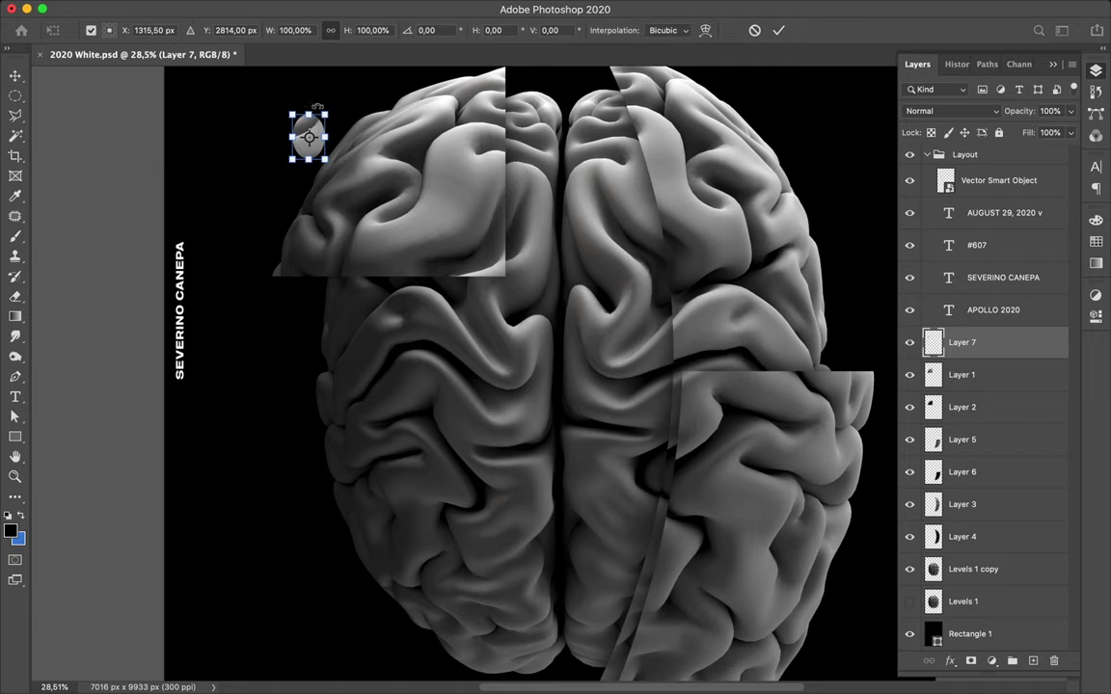
pyautogui.moveTo(320, 106); pyautogui.dragTo(321, 104)
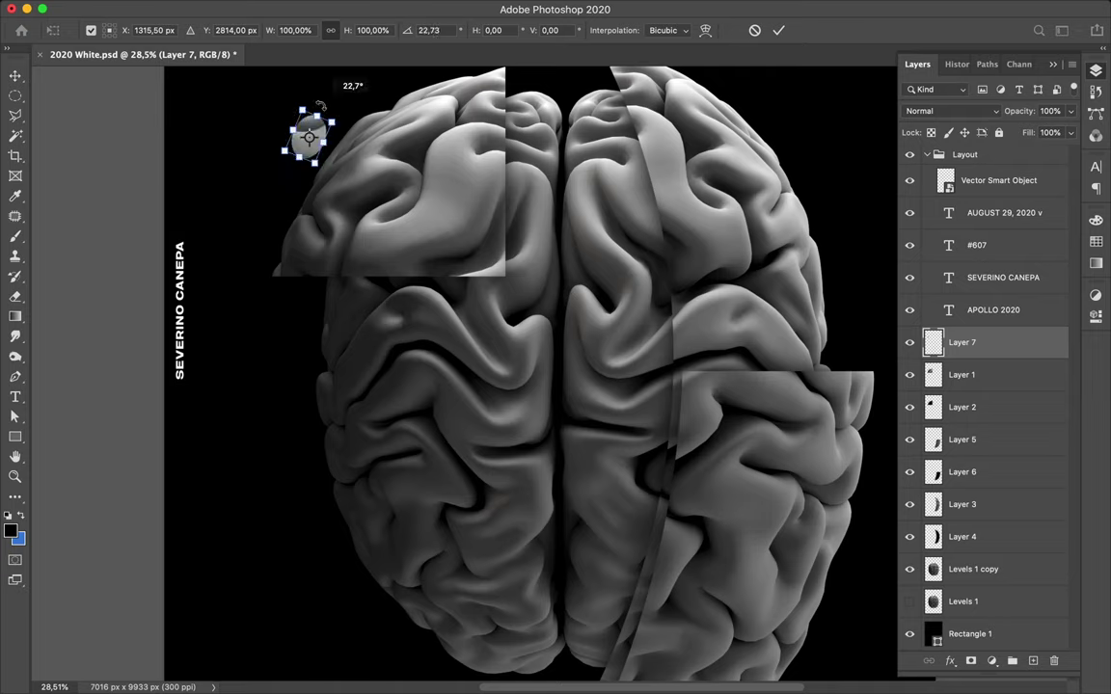
pyautogui.moveTo(320, 105); pyautogui.dragTo(321, 106)
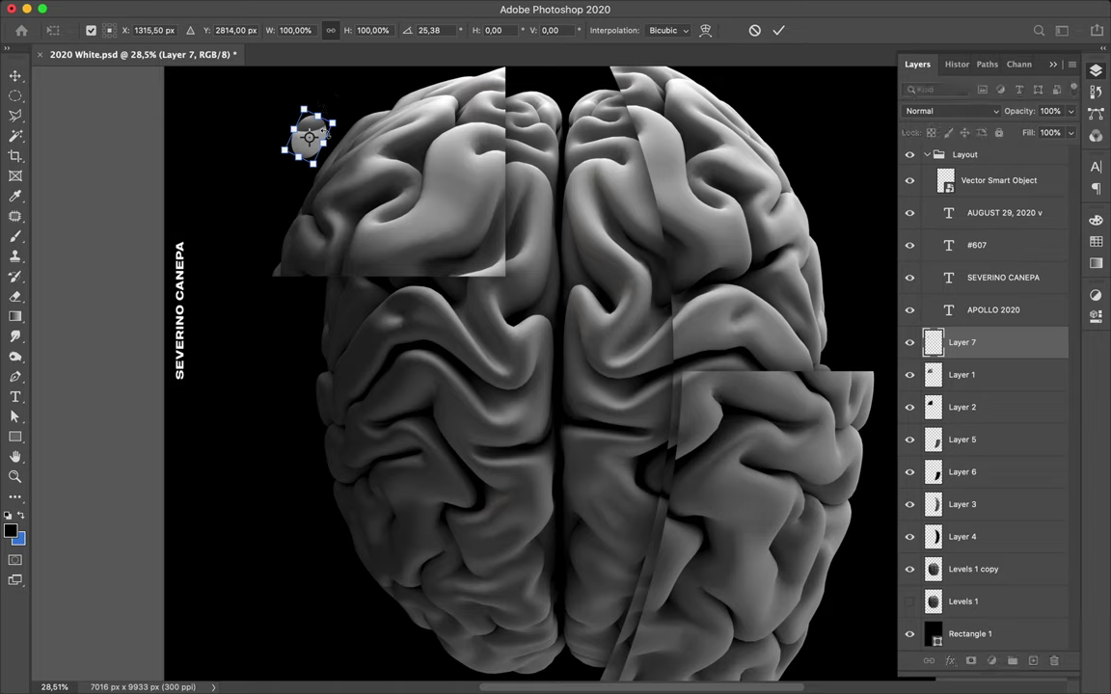
pyautogui.press('Return')
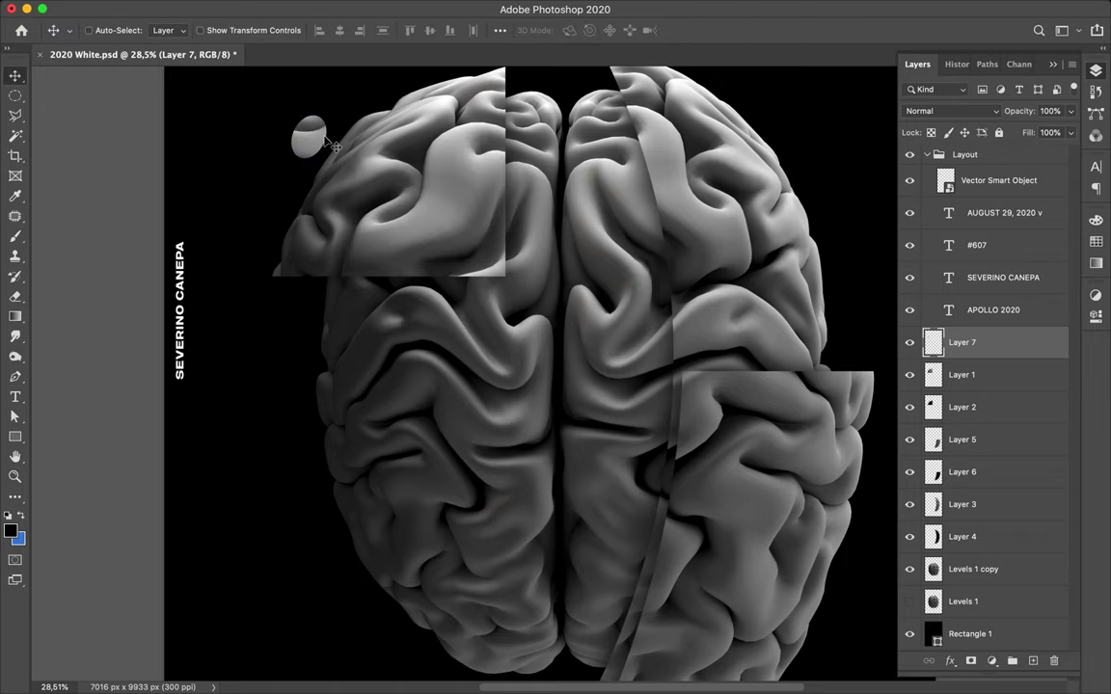
# Warp the oval's right side into a bent, chip-like flake
pyautogui.press('super+t')
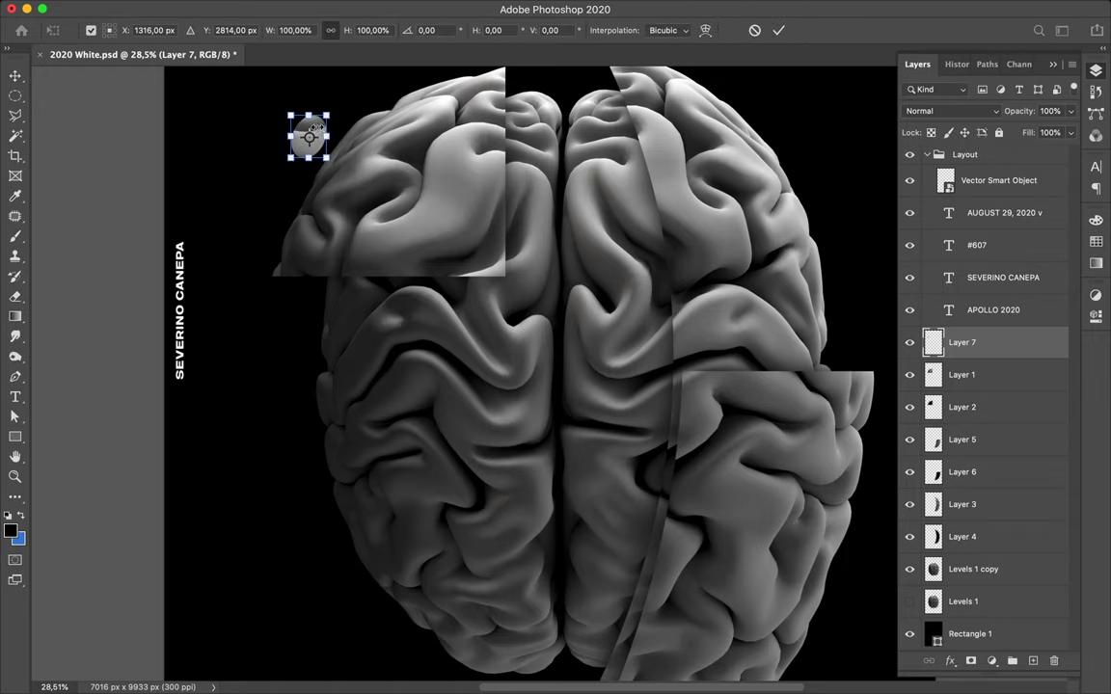
pyautogui.rightClick(315, 125)
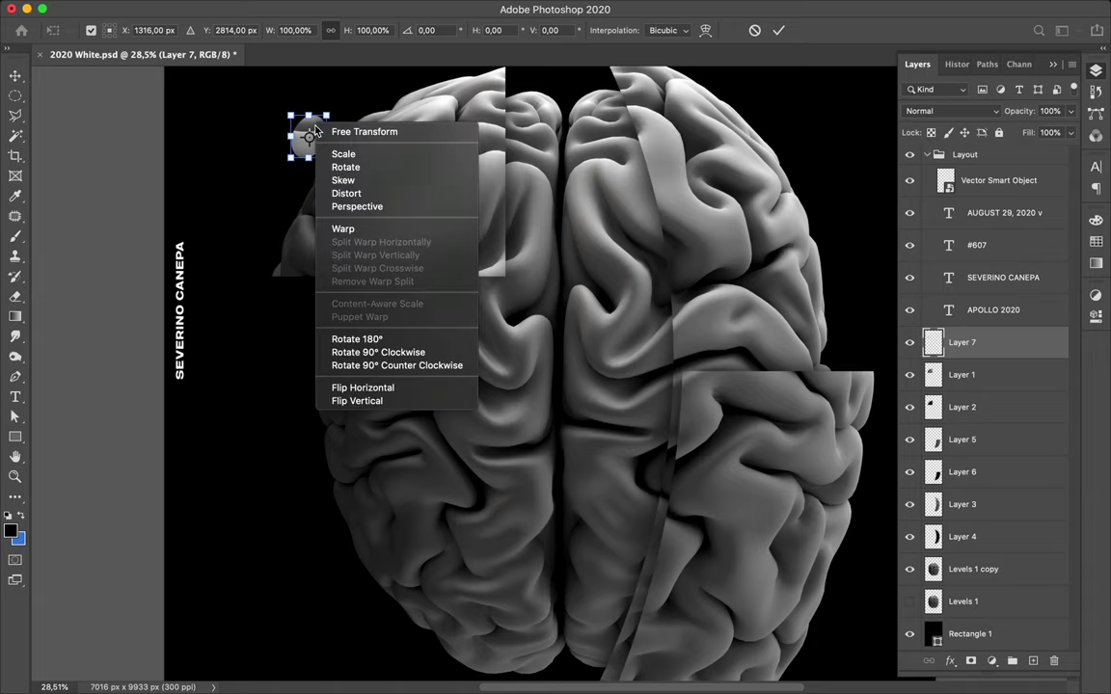
pyautogui.click(344, 228)
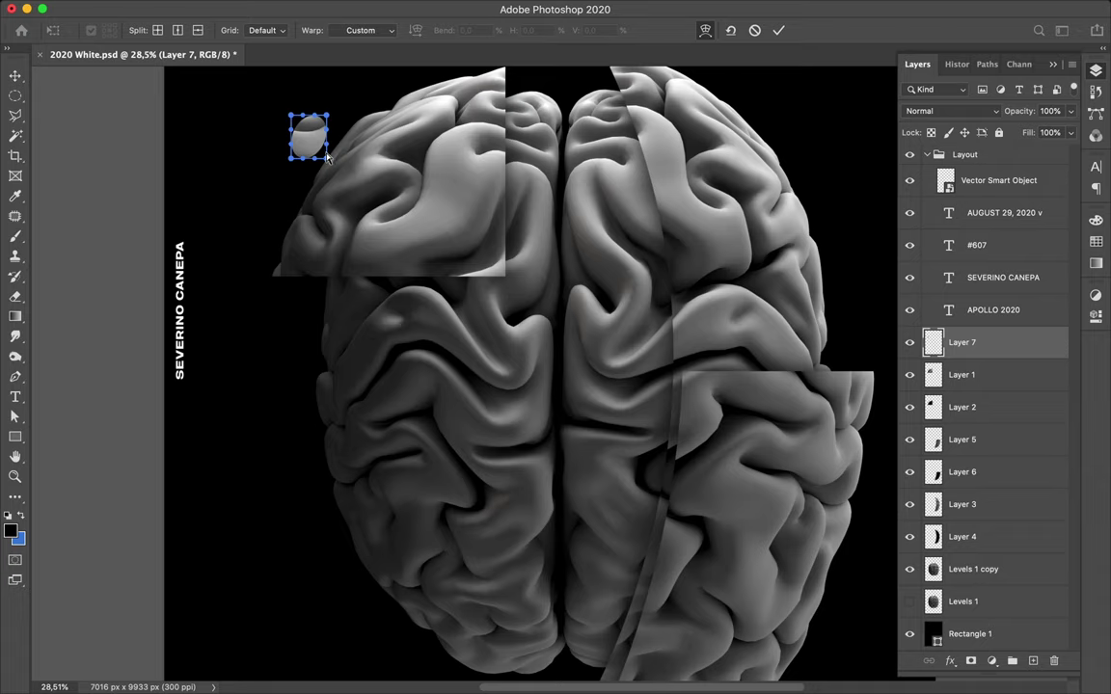
pyautogui.moveTo(324, 155); pyautogui.dragTo(324, 154)
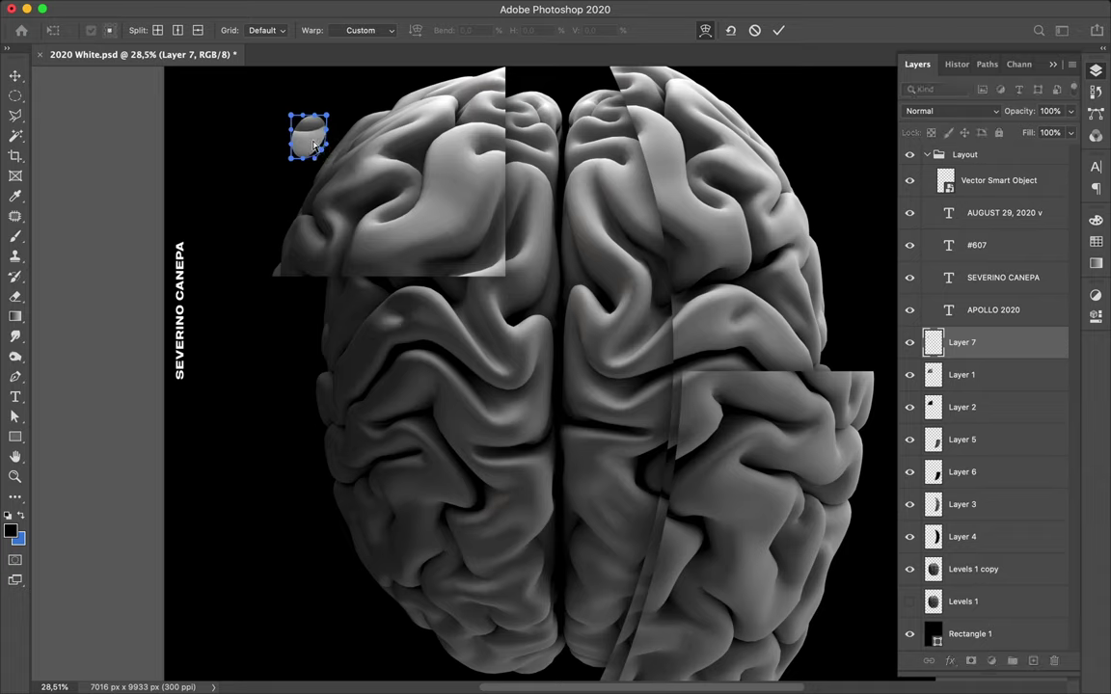
pyautogui.moveTo(324, 146); pyautogui.dragTo(310, 139)
pyautogui.moveTo(312, 141); pyautogui.dragTo(330, 131)
pyautogui.press('Return')
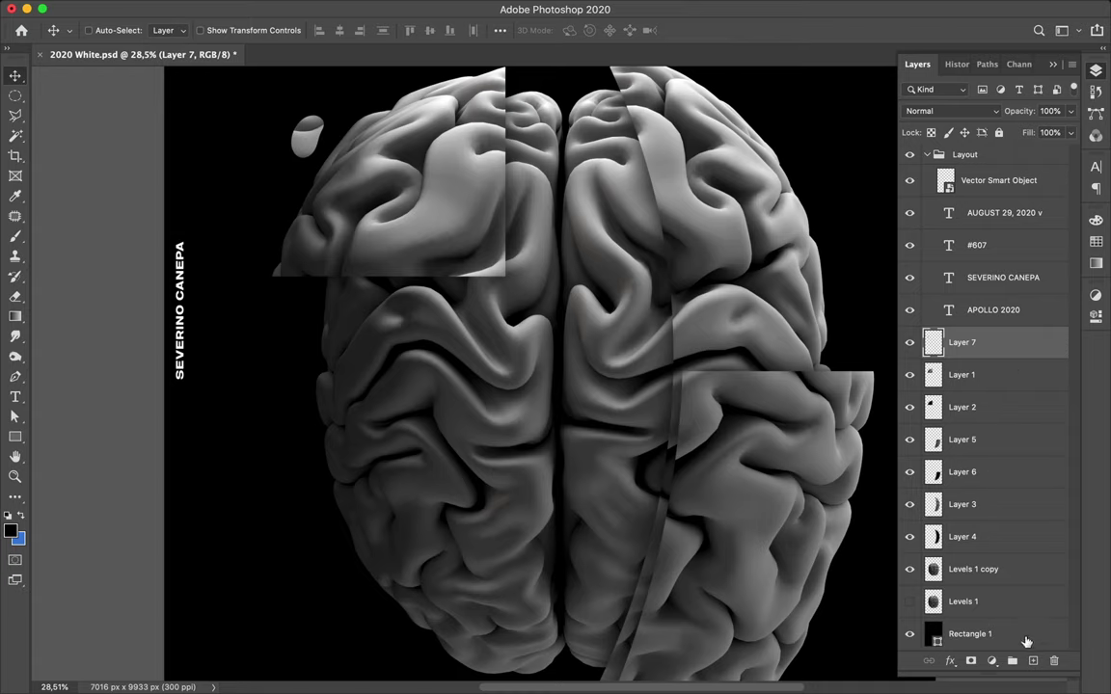
# Add a new Layer 8 above Layer 1 and load the oval piece's outline as a selection
pyautogui.hotkey('alt', '[')
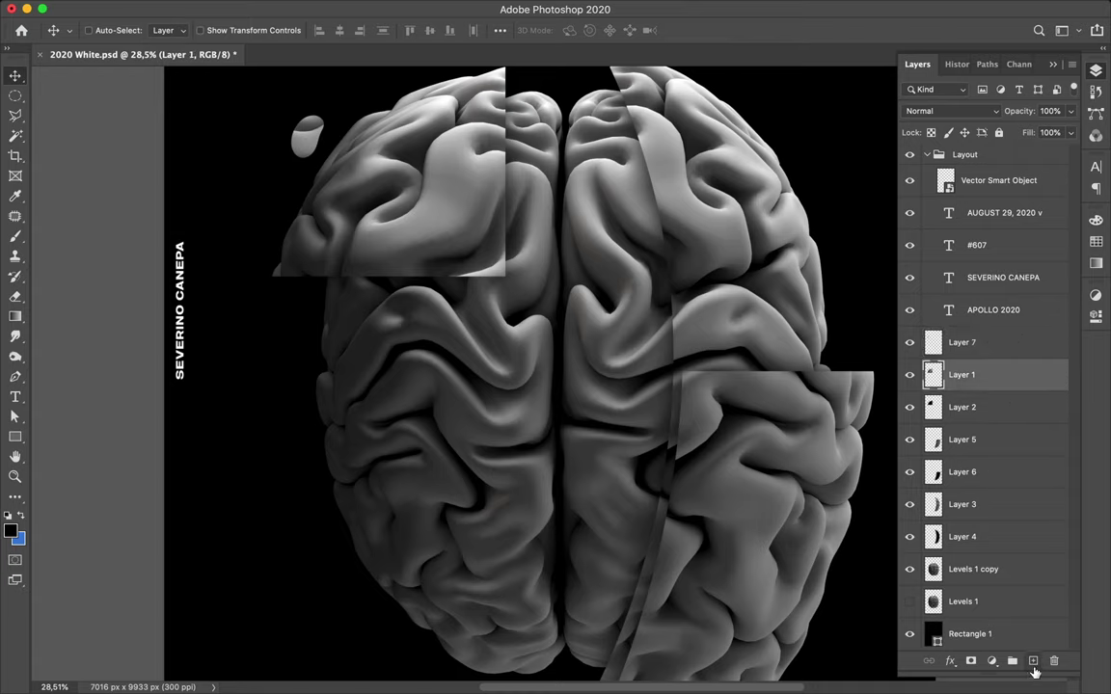
pyautogui.click(1032, 663)
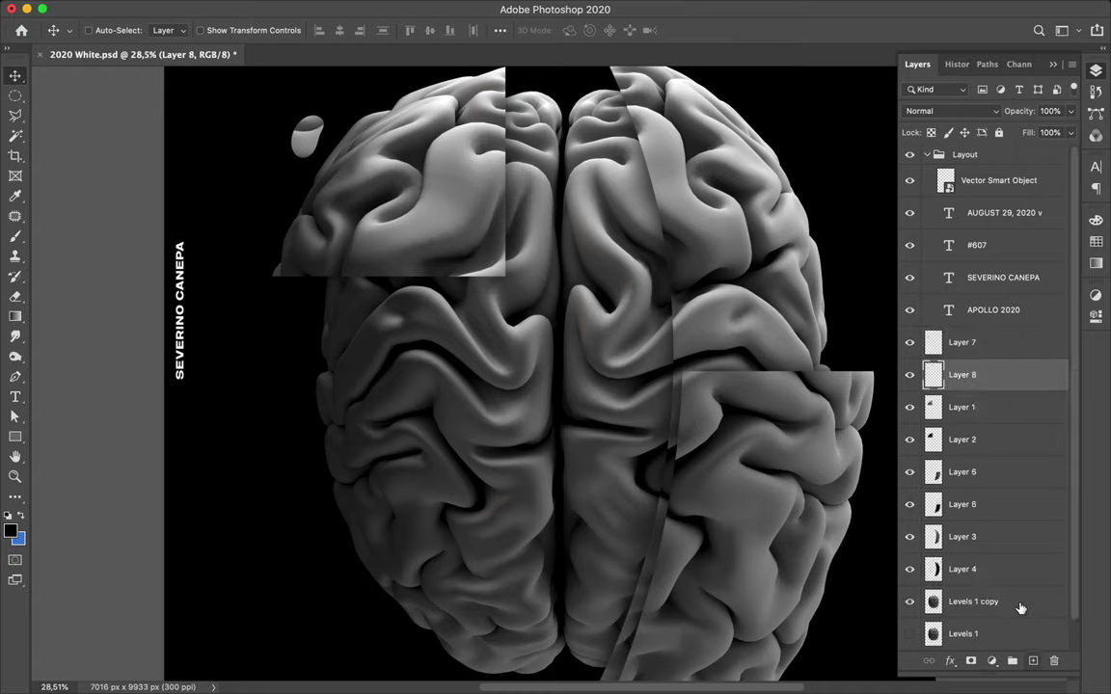
pyautogui.keyDown('ctrl'); pyautogui.click(933, 350); pyautogui.keyUp('ctrl')
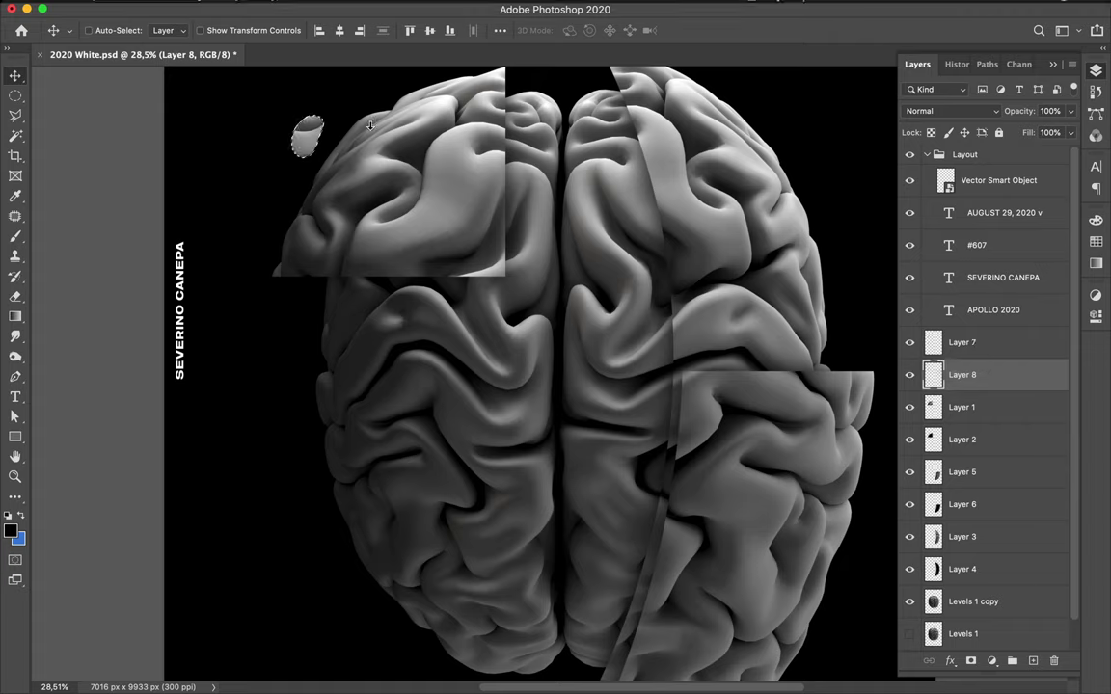
pyautogui.moveTo(309, 8)
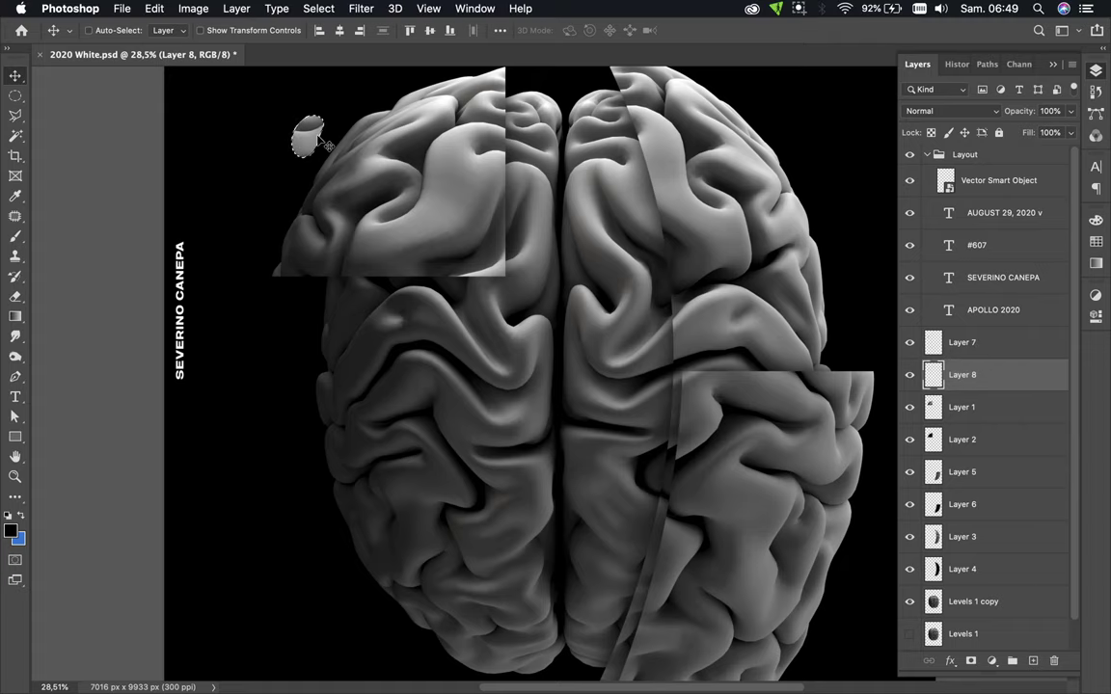
pyautogui.click(362, 8)
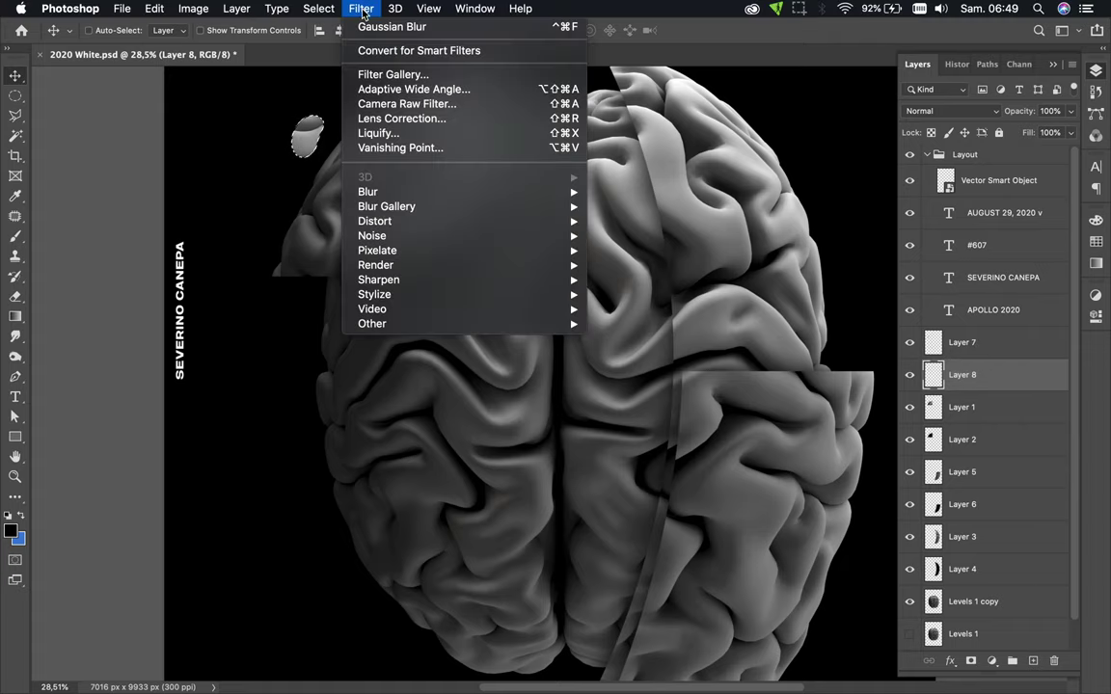
pyautogui.click(359, 8)
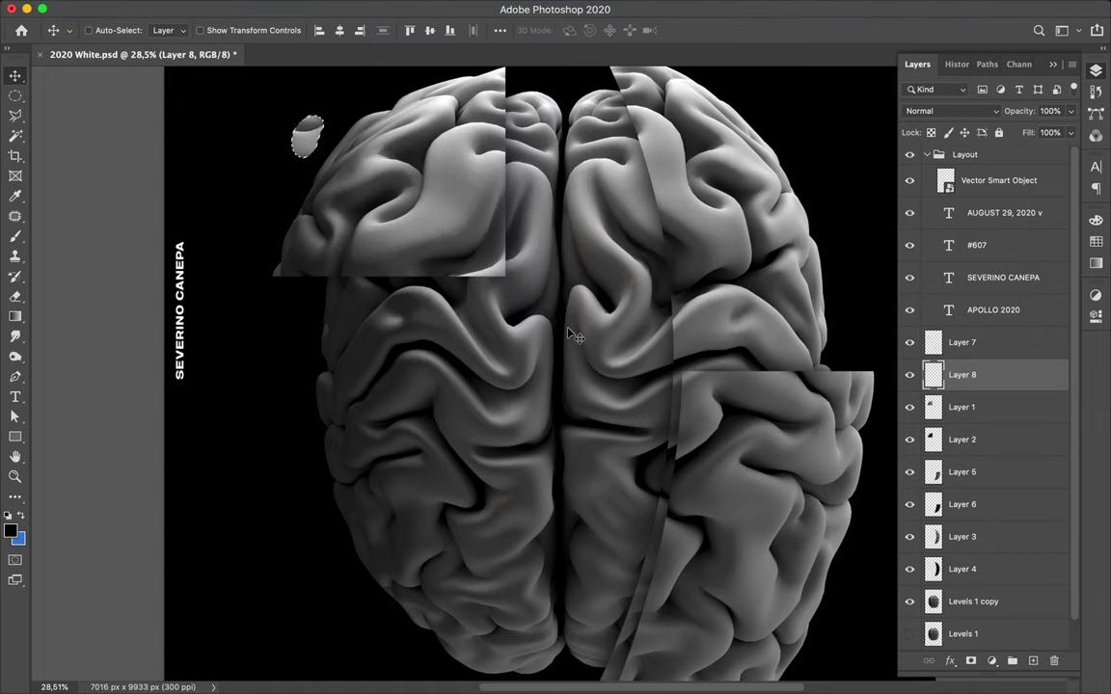
# Deselect and apply Gaussian Blur to Layer 8
pyautogui.press('b')
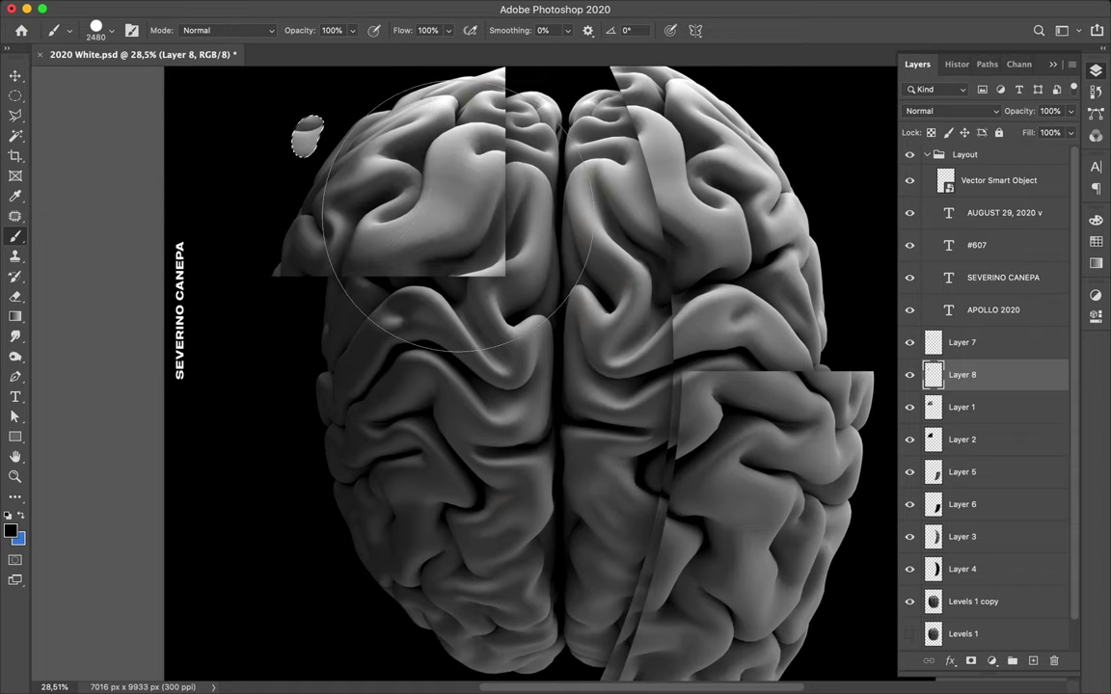
pyautogui.press('m')
pyautogui.press('super+d')
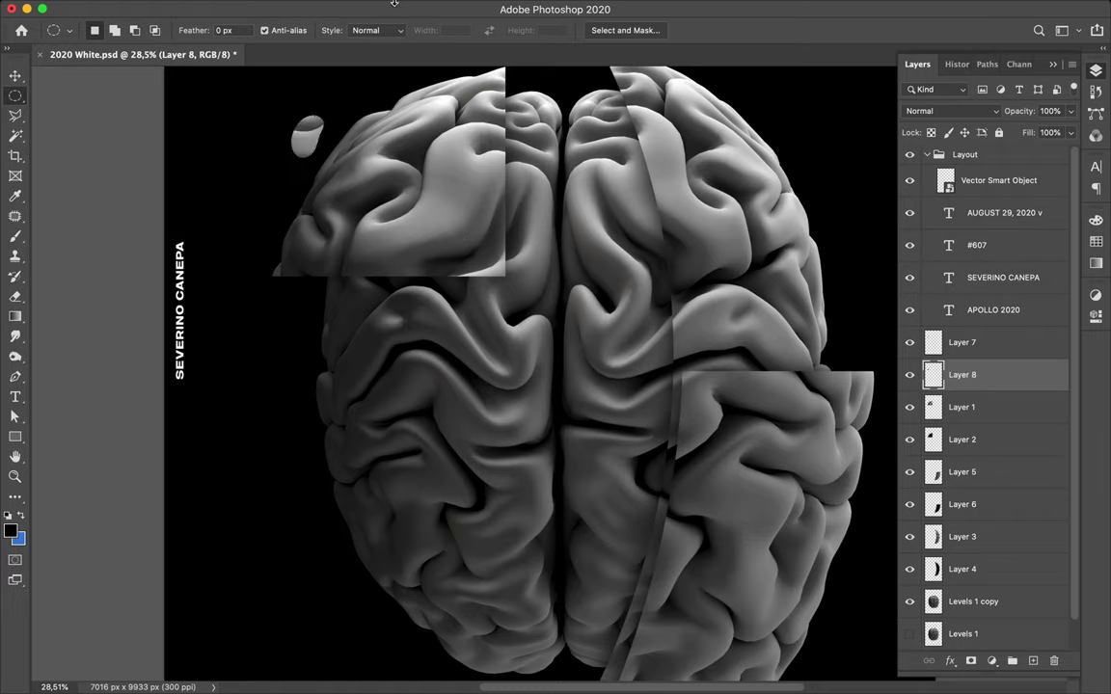
pyautogui.moveTo(383, 5)
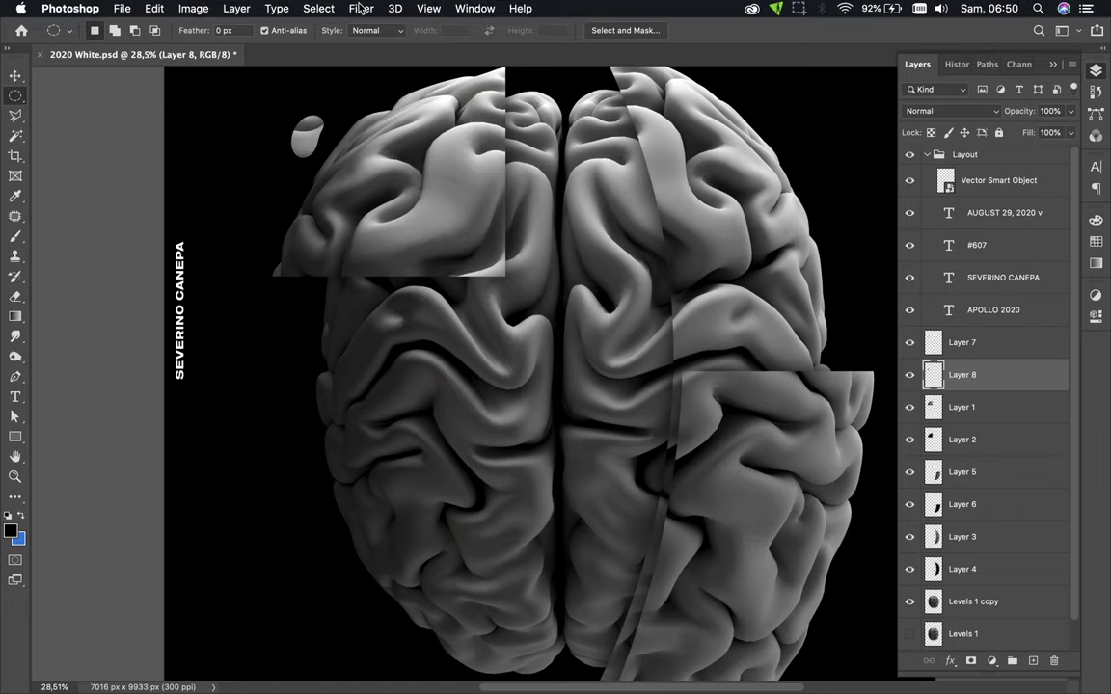
pyautogui.click(361, 7)
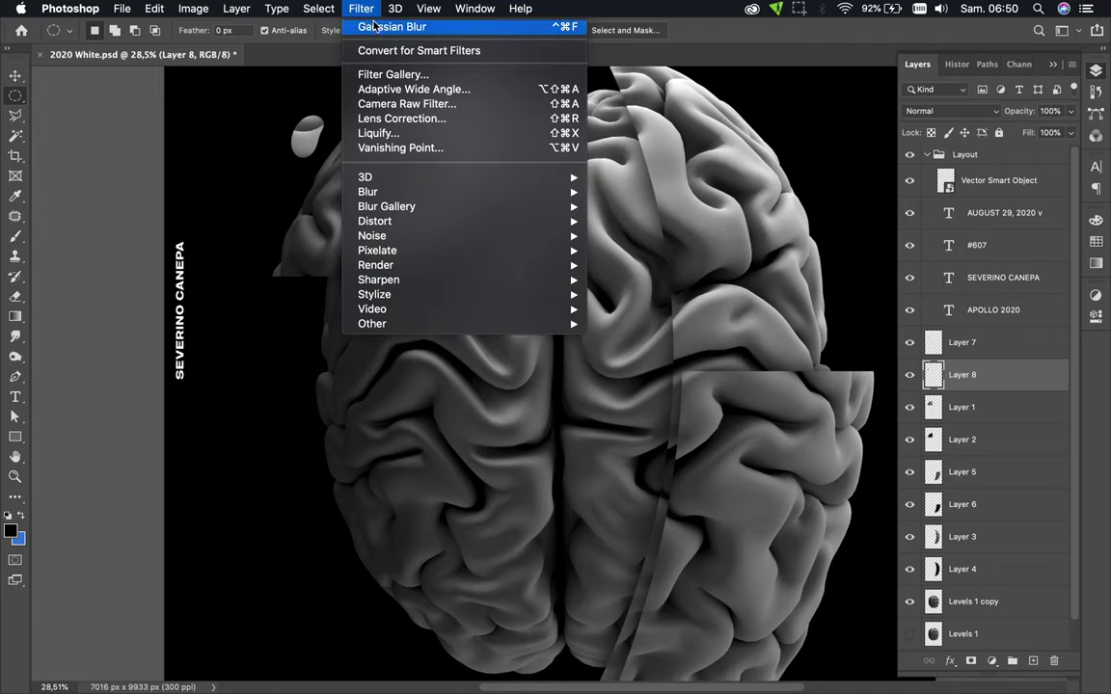
pyautogui.click(374, 26)
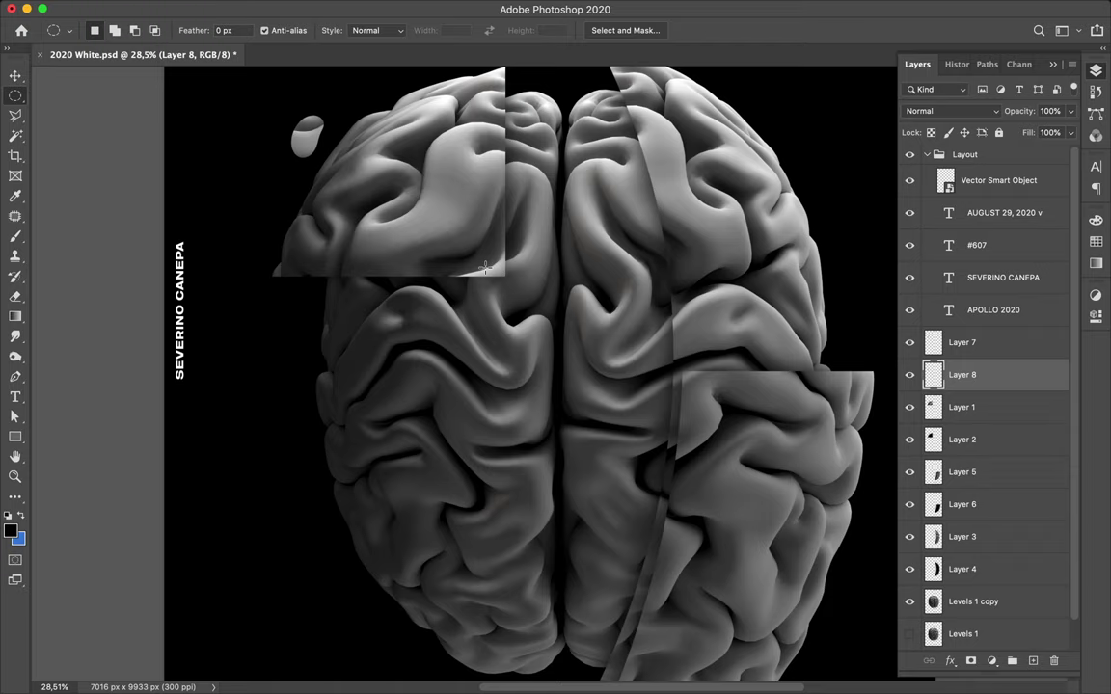
# Try offsetting a copy of the Layer 1 piece down-right, then undo it
pyautogui.scroll(-1, 485, 268)
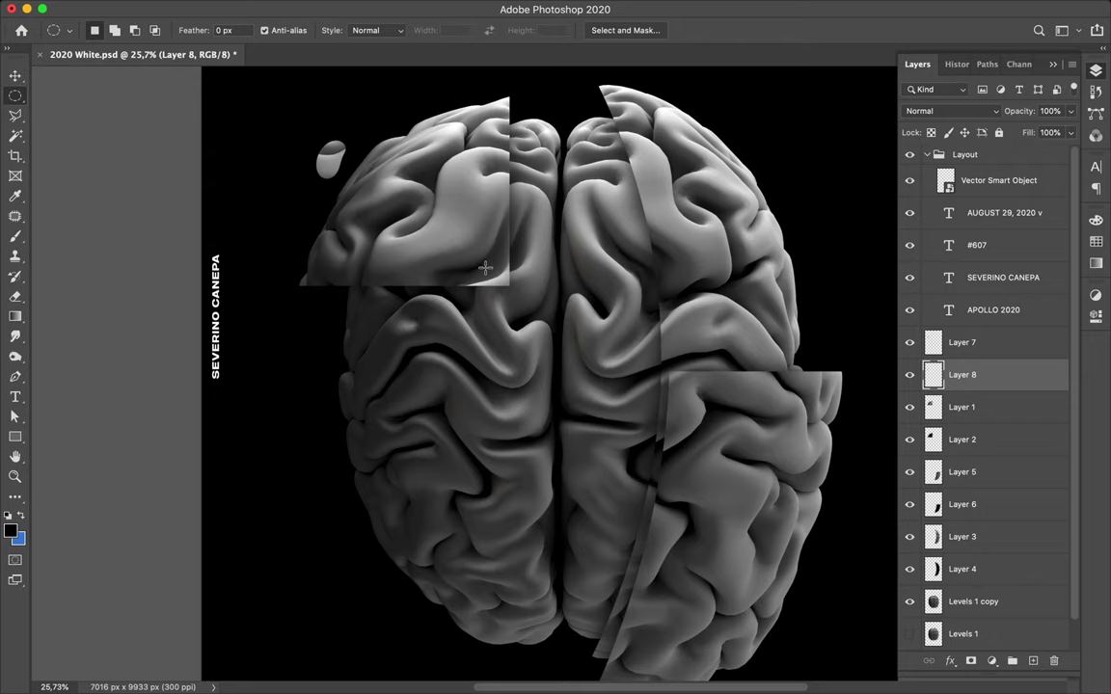
pyautogui.press('v')
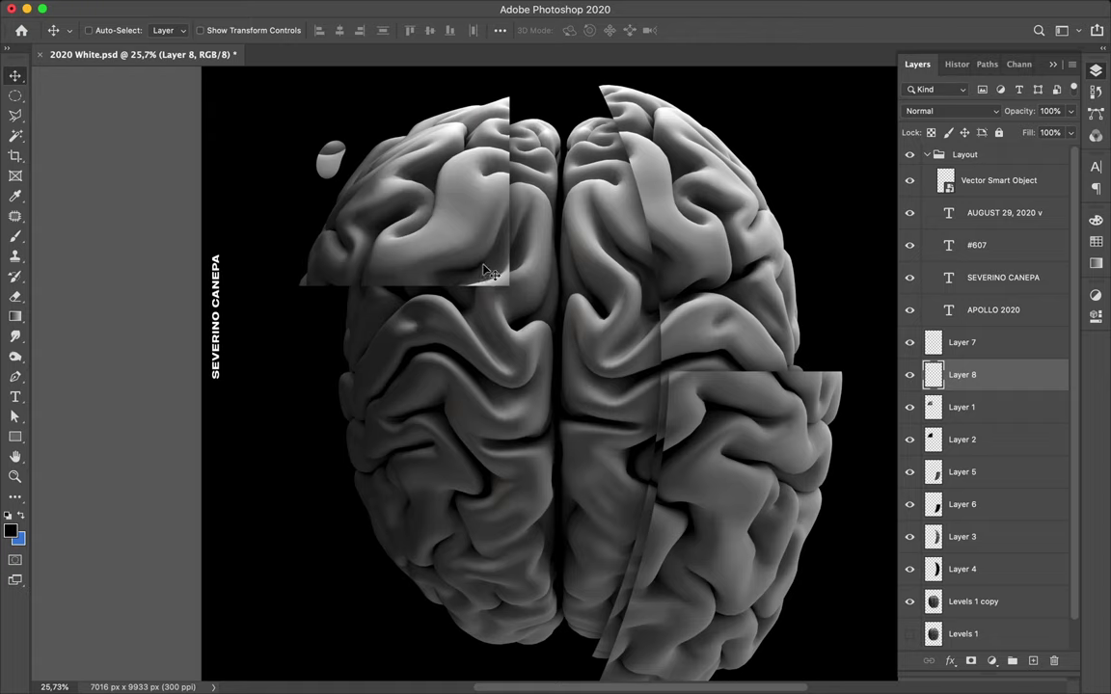
pyautogui.click(484, 271)
pyautogui.moveTo(484, 269); pyautogui.dragTo(513, 294)
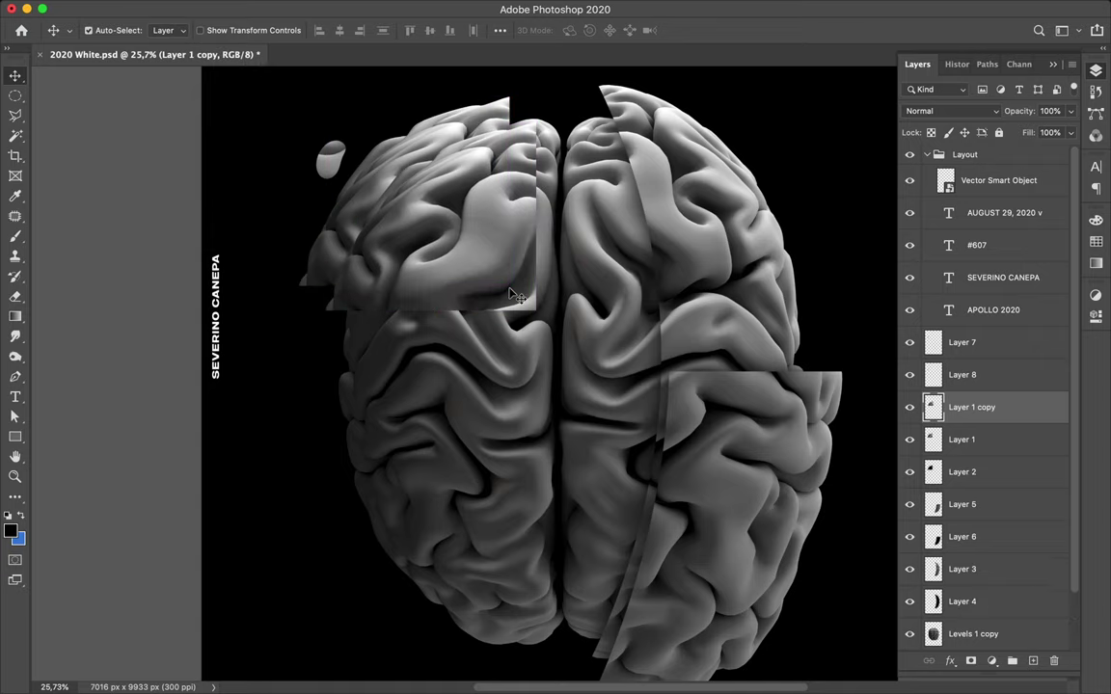
pyautogui.hotkey('ctrl', 'z')
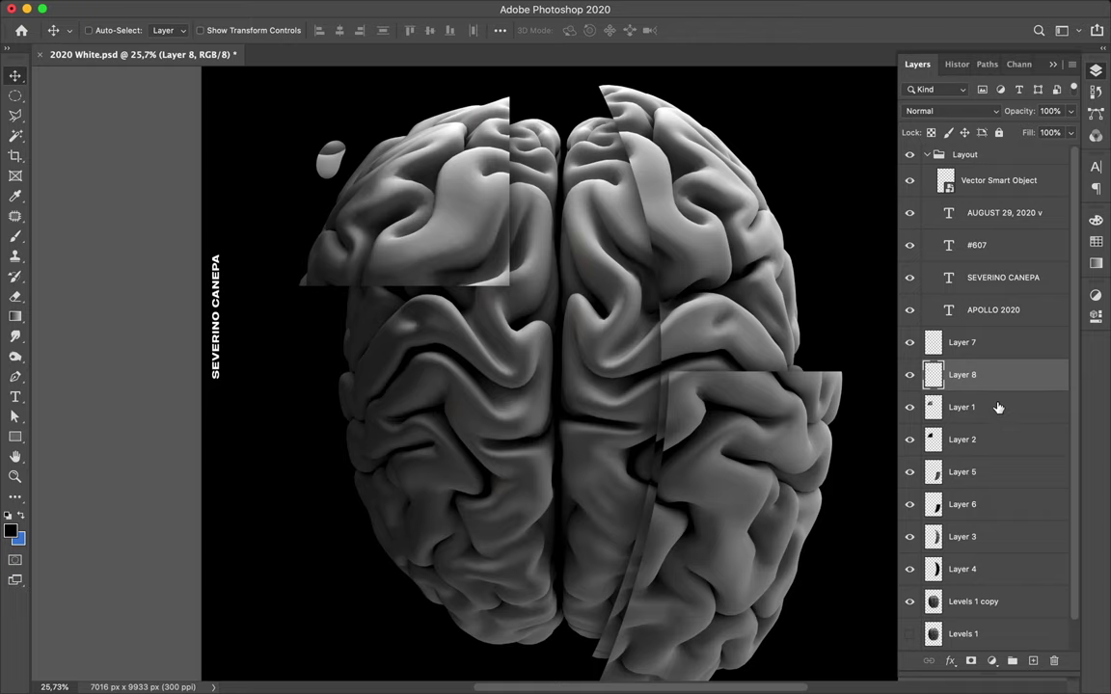
# Duplicate Layers 1 and 2, shift the copies down-right, and select Layer 1 copy
pyautogui.keyDown('ctrl'); pyautogui.click(415, 212); pyautogui.keyUp('ctrl')
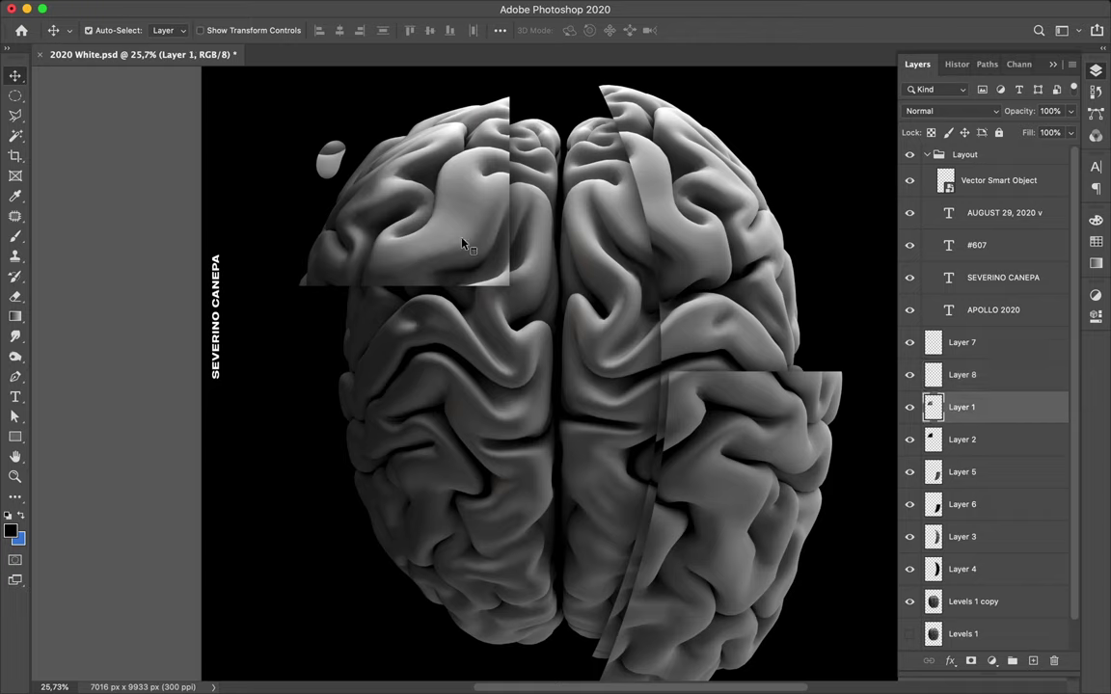
pyautogui.keyDown('shift'); pyautogui.click(990, 448); pyautogui.keyUp('shift')
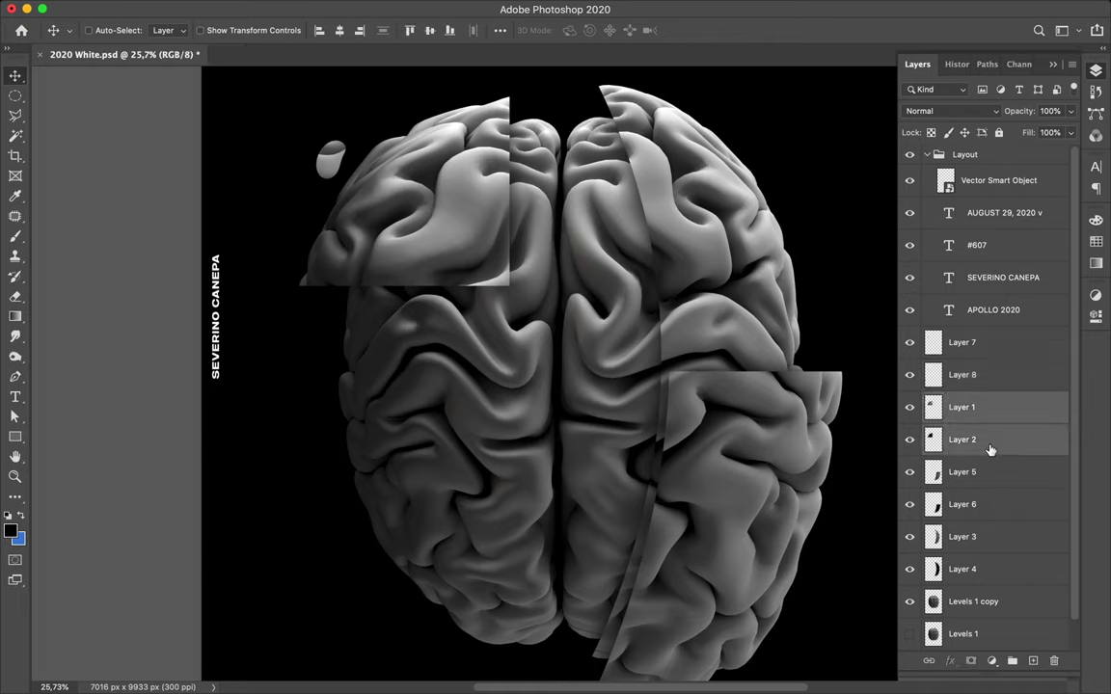
pyautogui.moveTo(990, 450); pyautogui.dragTo(989, 465)
pyautogui.moveTo(427, 269); pyautogui.dragTo(450, 297)
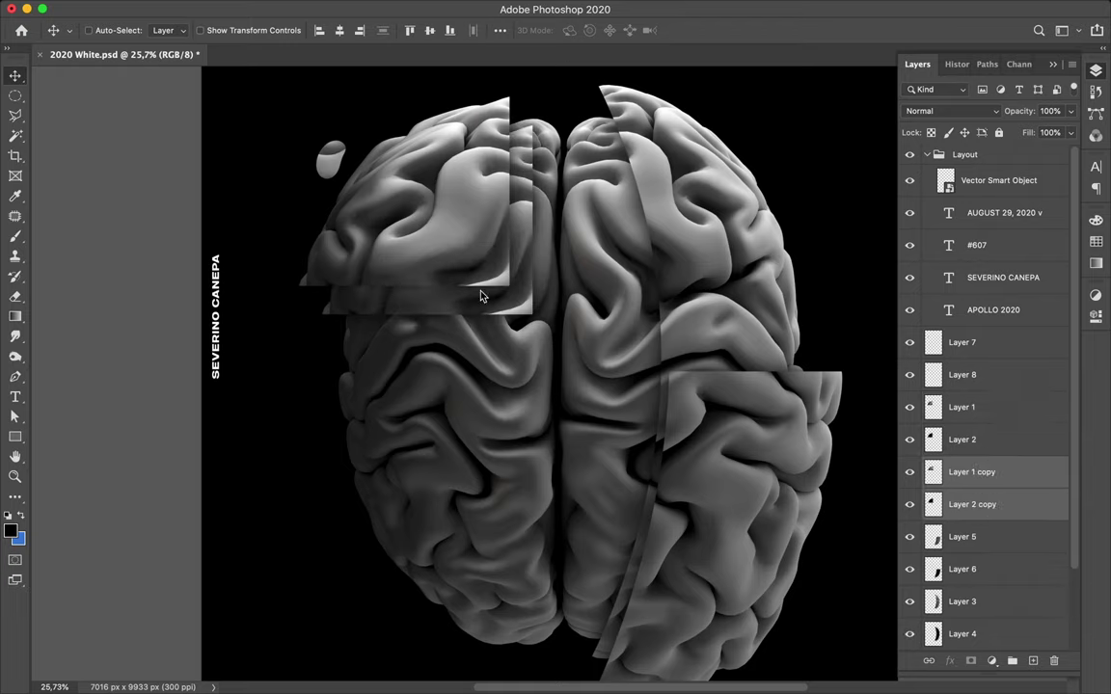
pyautogui.click(533, 314)
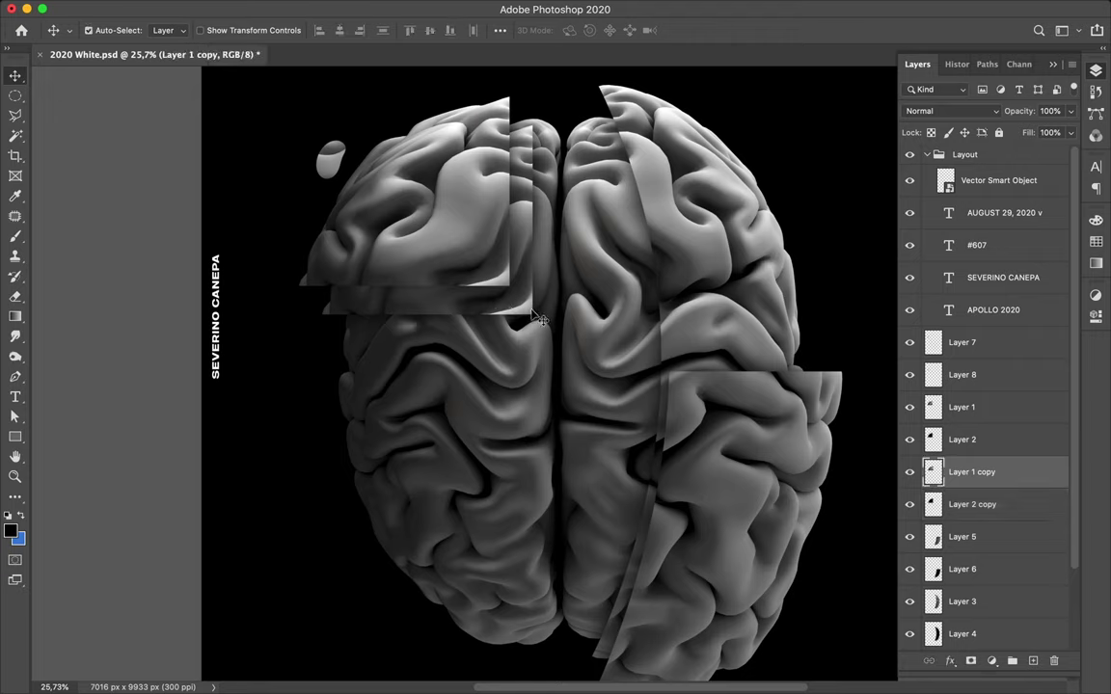
pyautogui.press('m')
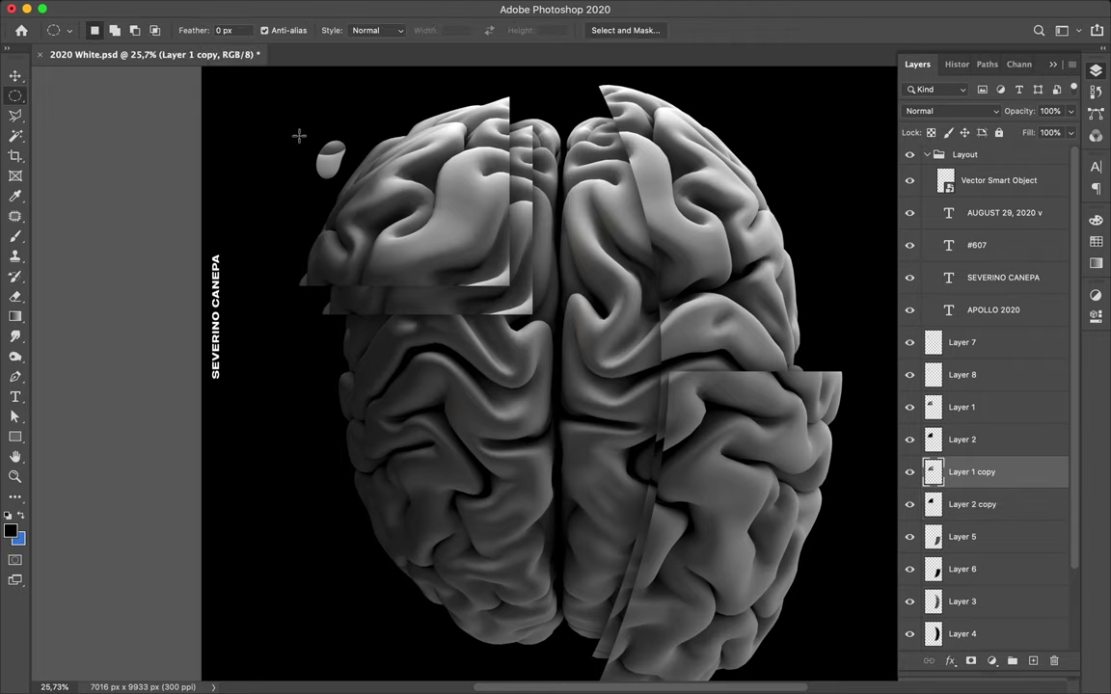
pyautogui.press('u')
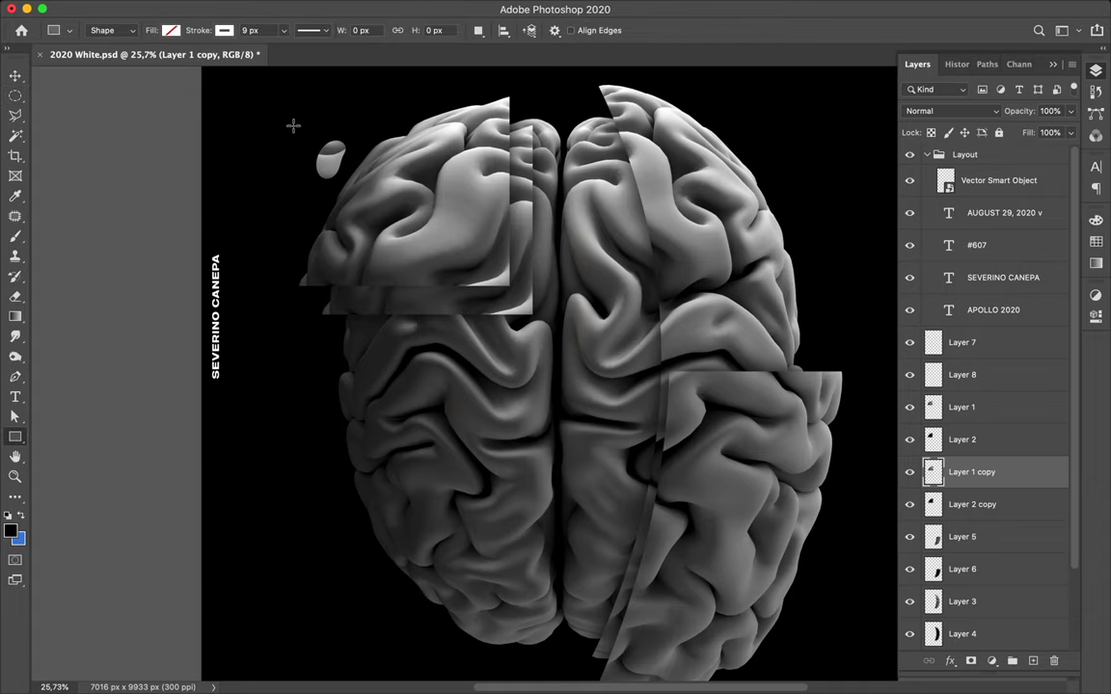
# Draw a rectangle over the upper-left fragment with no stroke and a red-to-blue gradient fill
pyautogui.moveTo(292, 114); pyautogui.dragTo(566, 330)
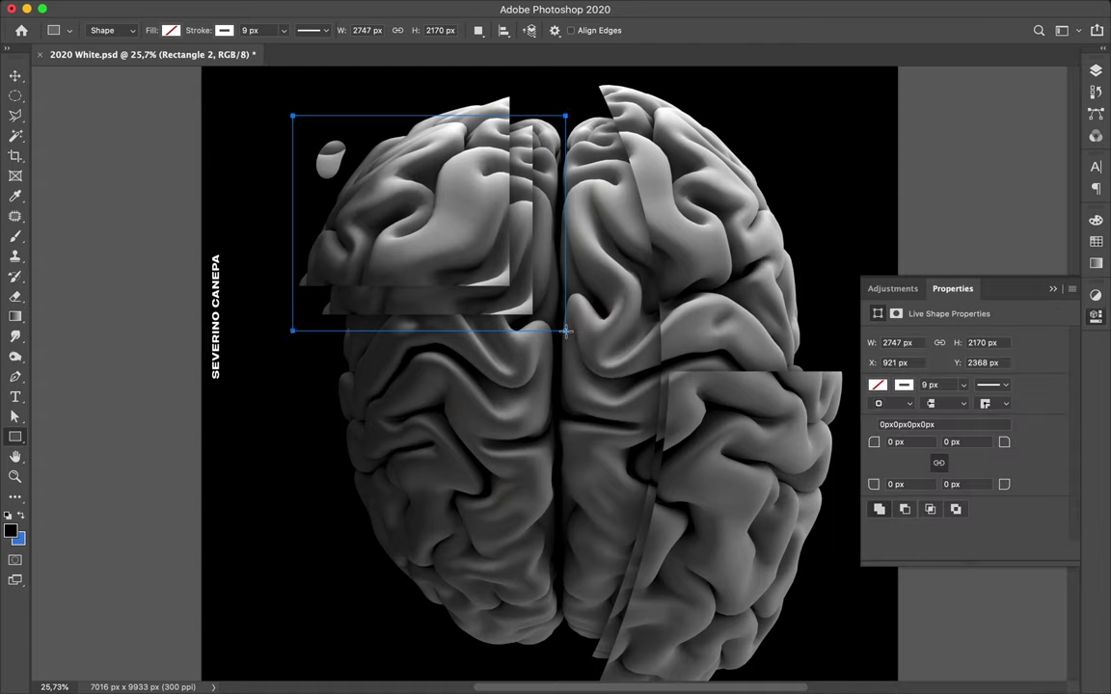
pyautogui.click(283, 30)
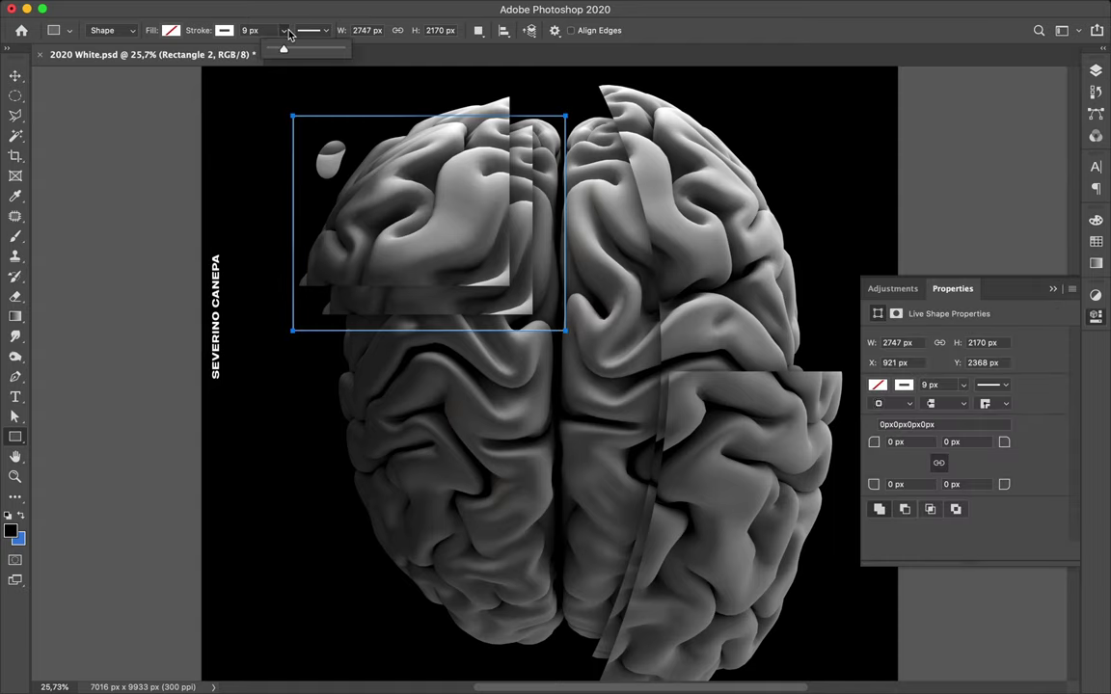
pyautogui.click(203, 30)
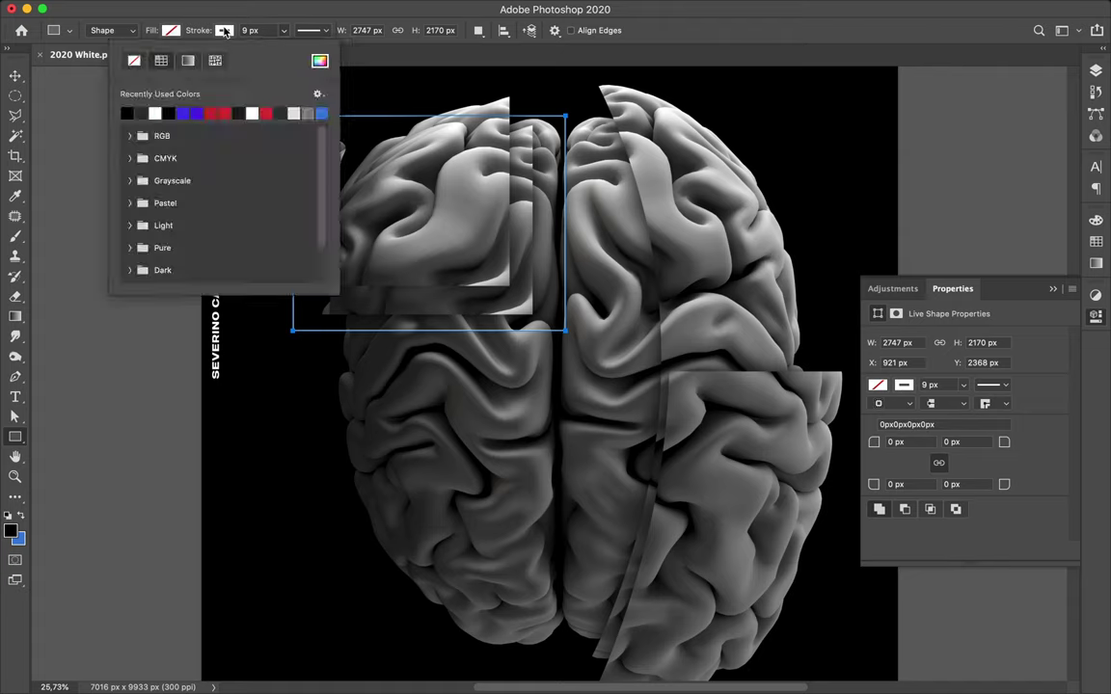
pyautogui.click(134, 63)
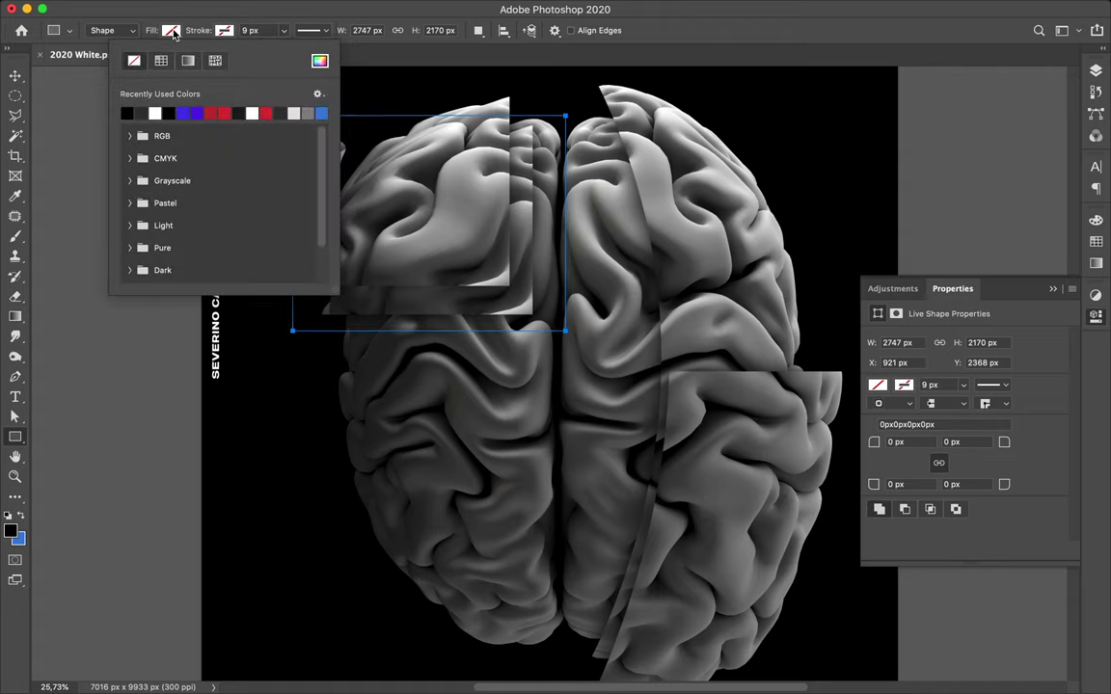
pyautogui.click(171, 30)
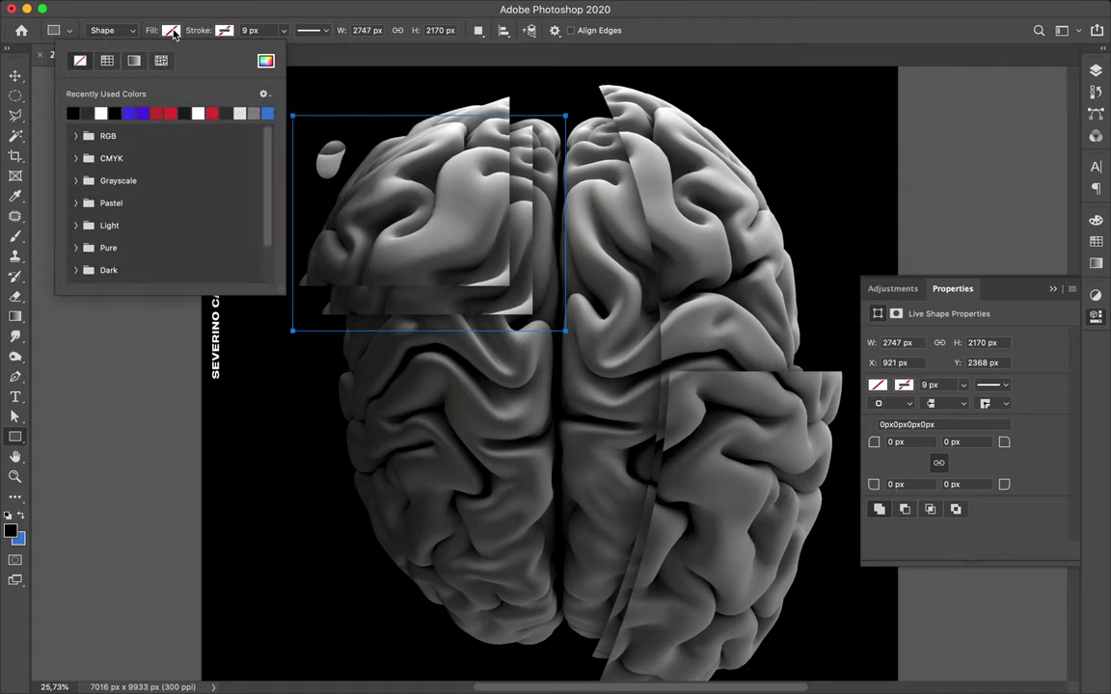
pyautogui.click(134, 61)
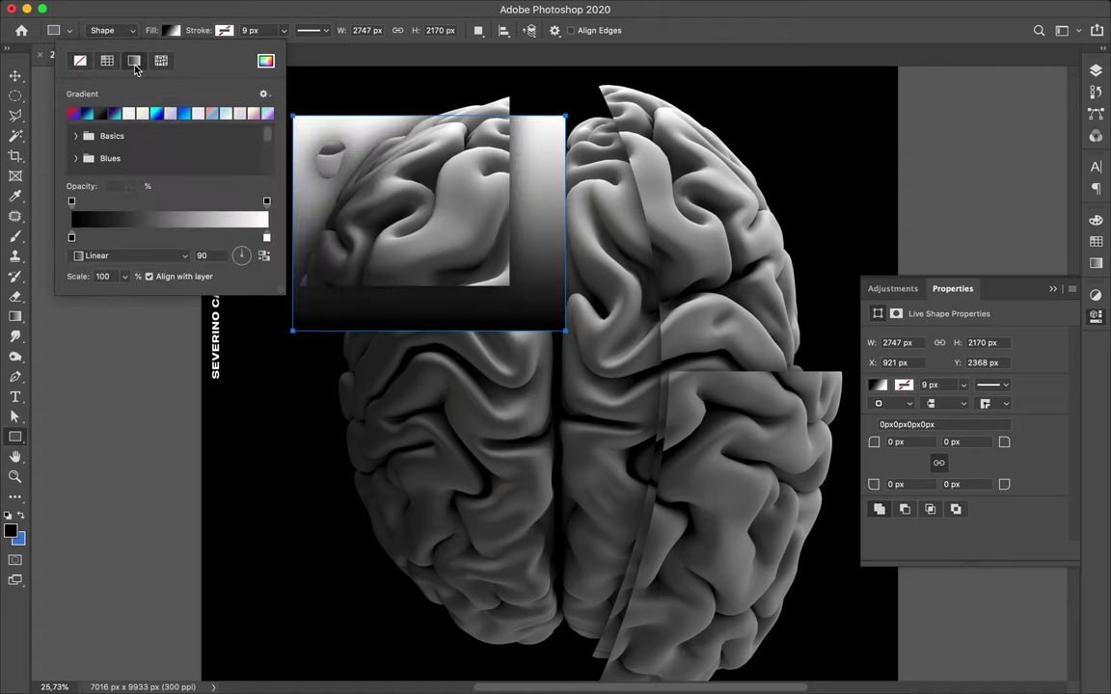
pyautogui.click(72, 114)
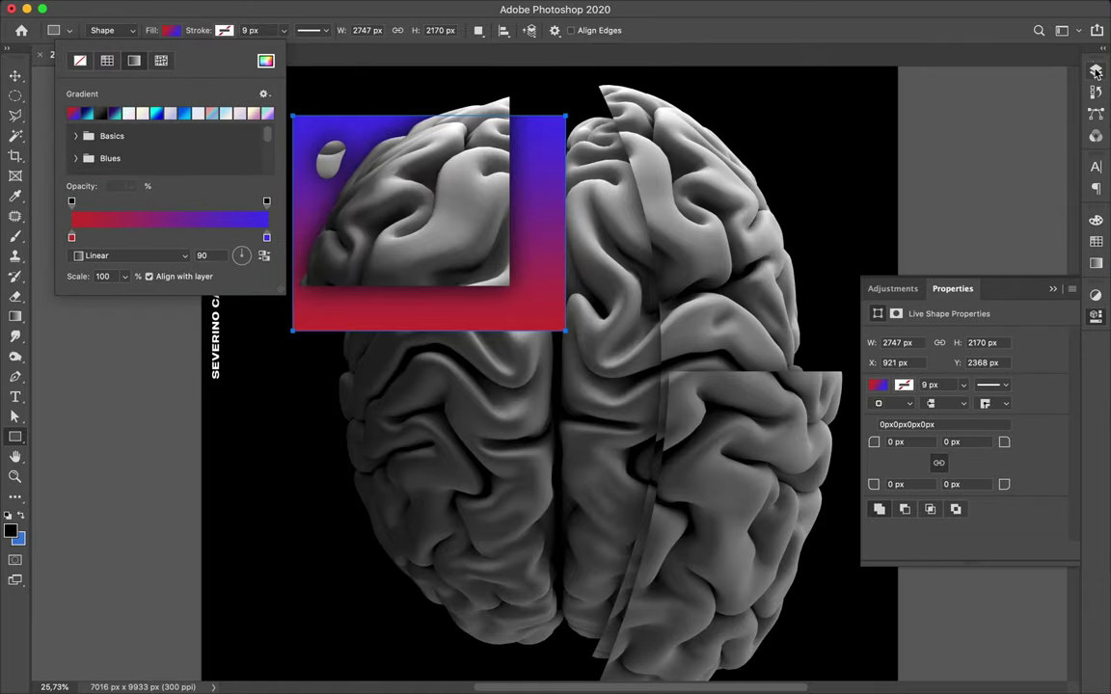
pyautogui.press('Escape')
# Clip the rectangle to Layer 1 copy and bring up its blend mode list
pyautogui.click(1095, 72)
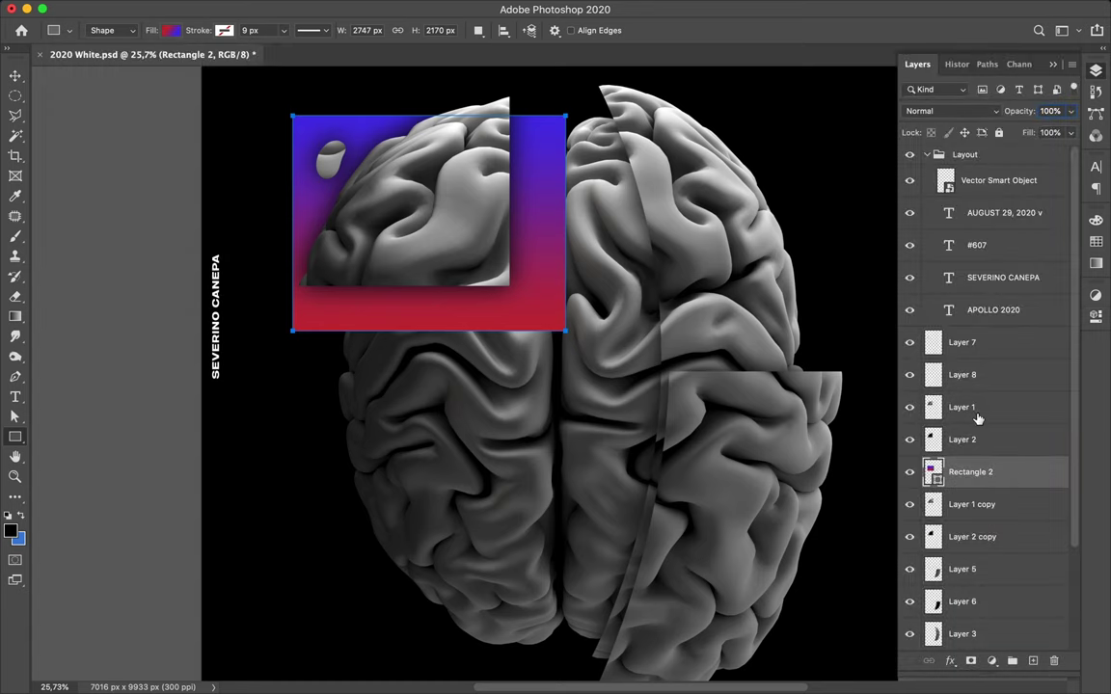
pyautogui.keyDown('alt'); pyautogui.click(975, 488); pyautogui.keyUp('alt')
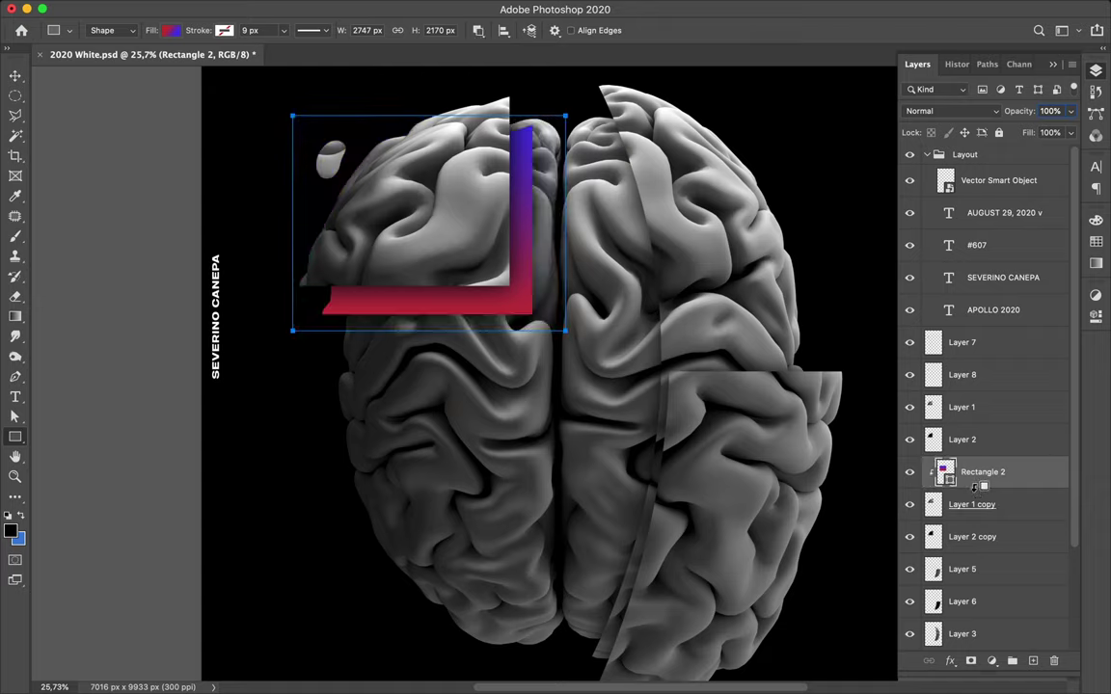
pyautogui.click(956, 113)
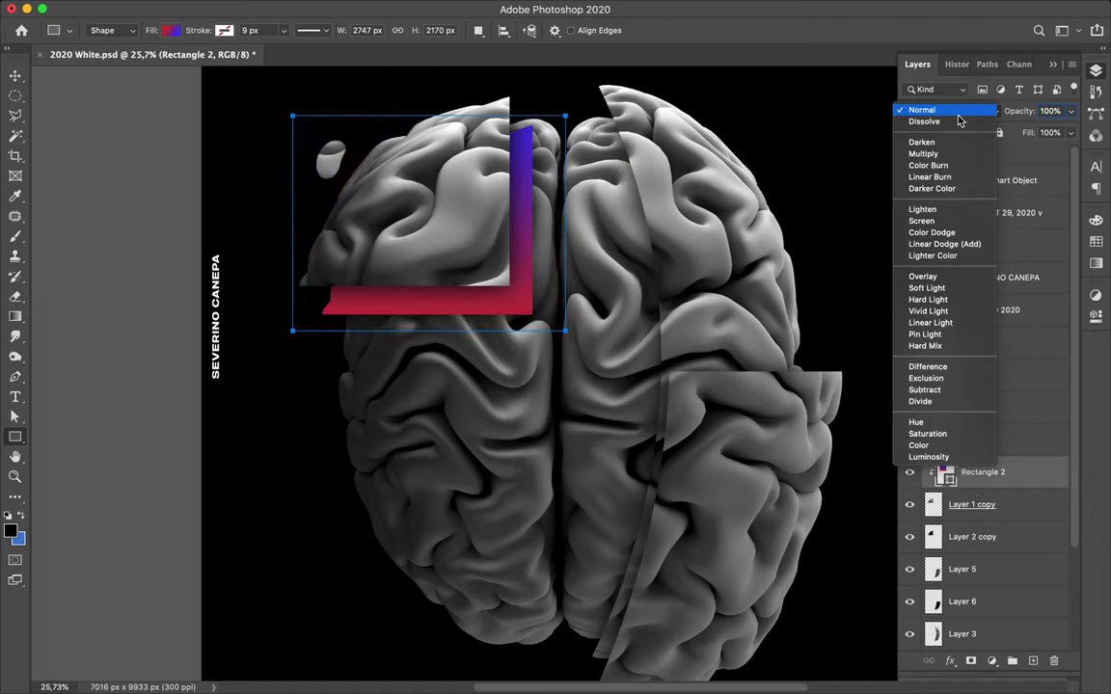
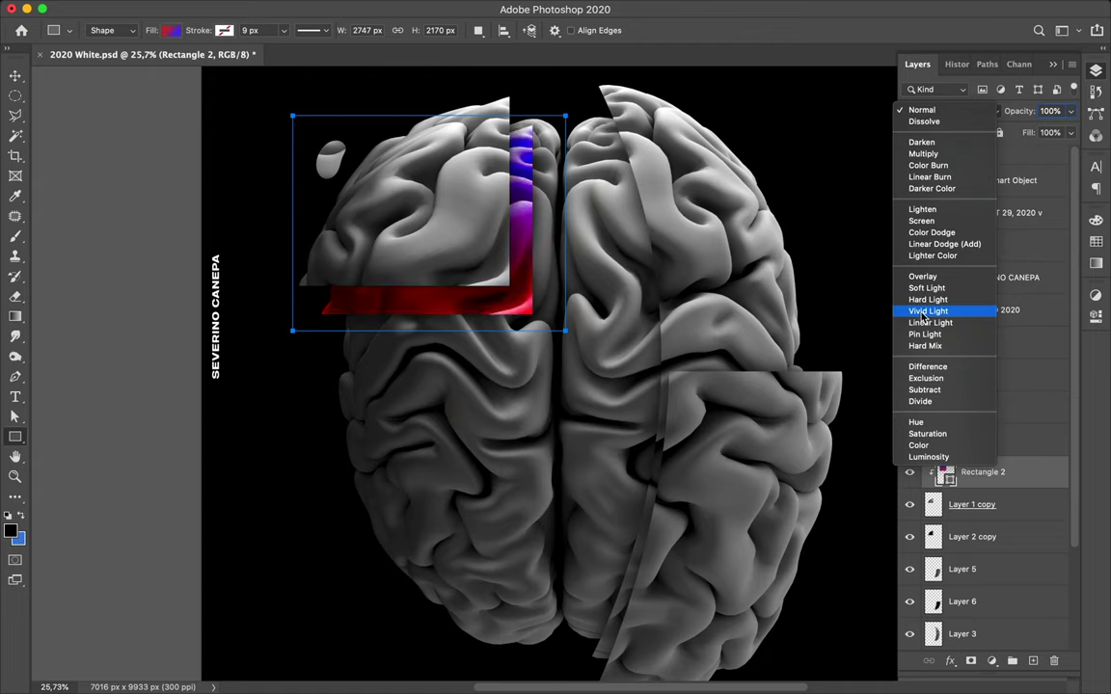
# Set Rectangle 2 to Vivid Light and merge it with Layer 1 copy into one layer
pyautogui.click(924, 316)
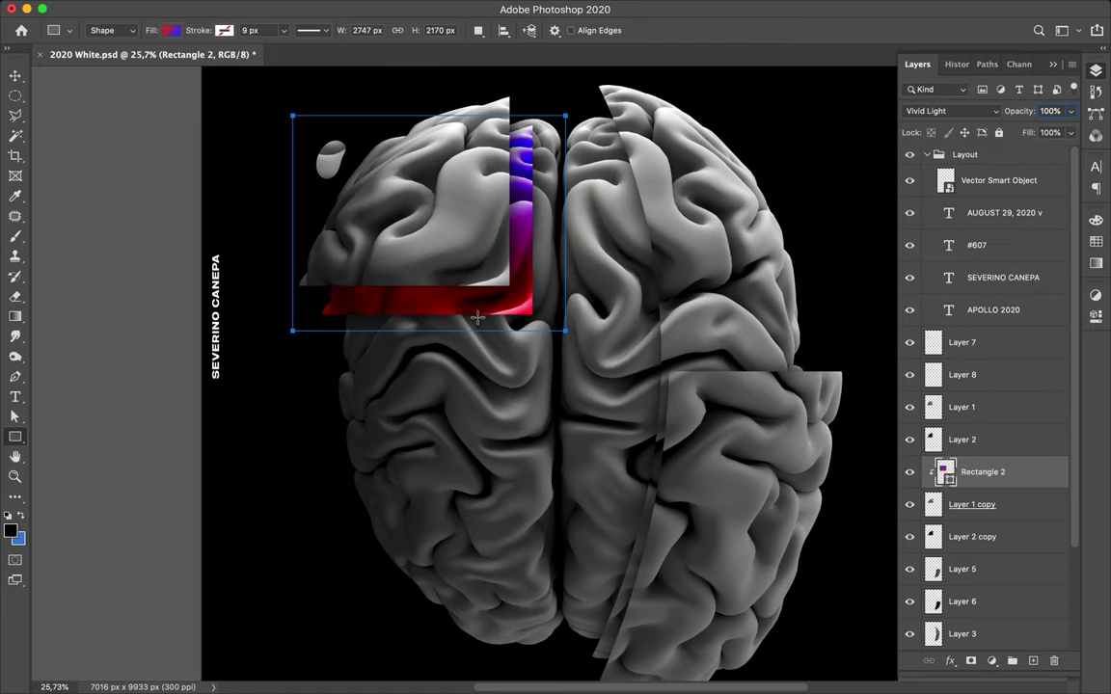
pyautogui.press('v')
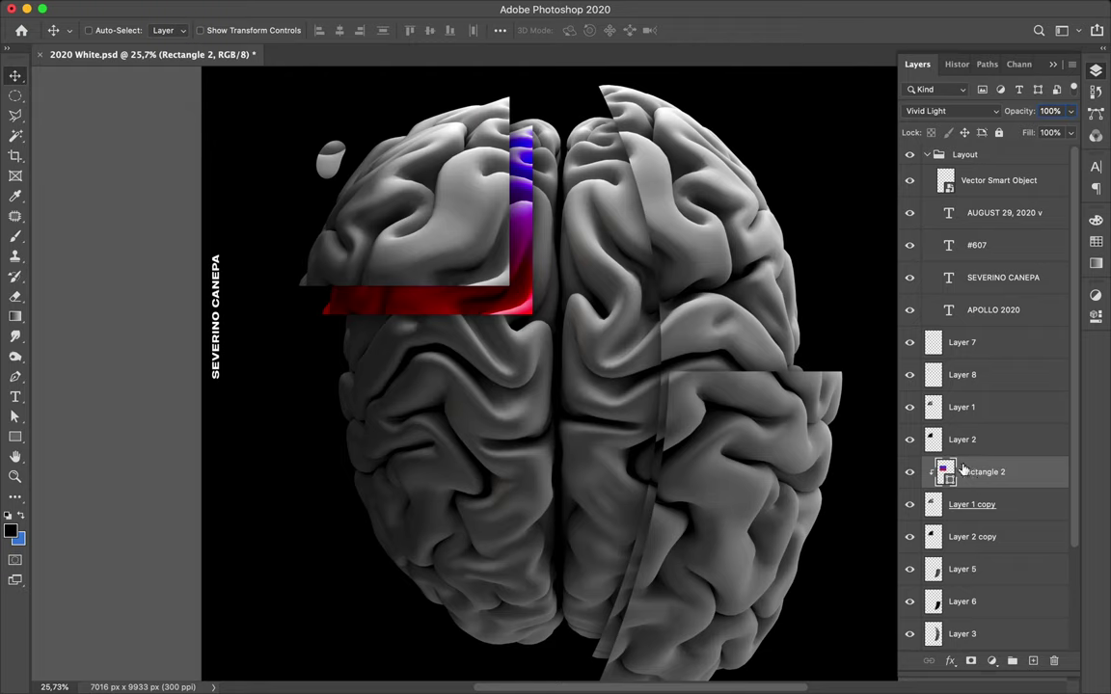
pyautogui.keyDown('shift'); pyautogui.click(1006, 504); pyautogui.keyUp('shift')
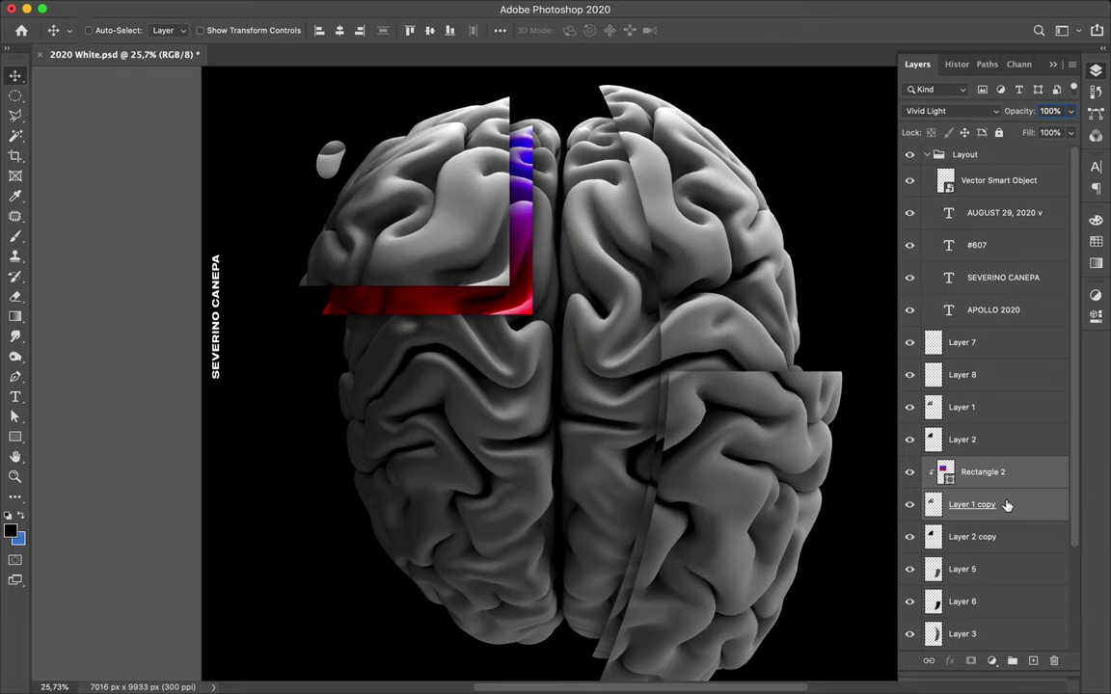
pyautogui.hotkey('ctrl', 'e')
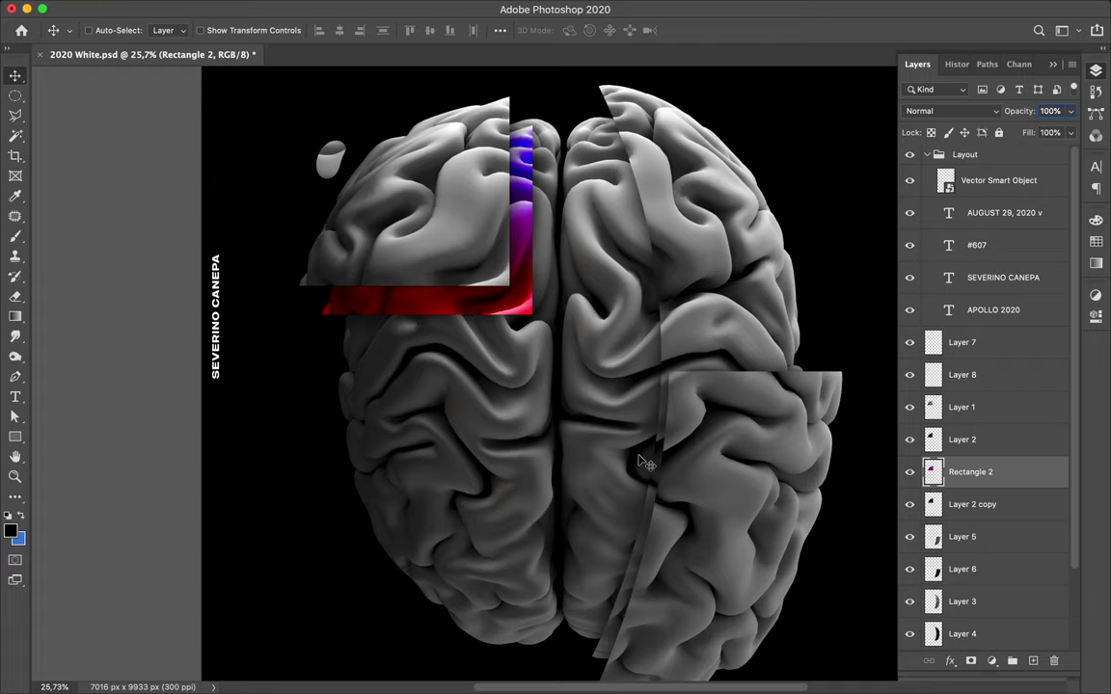
pyautogui.scroll(-5, 643, 463)
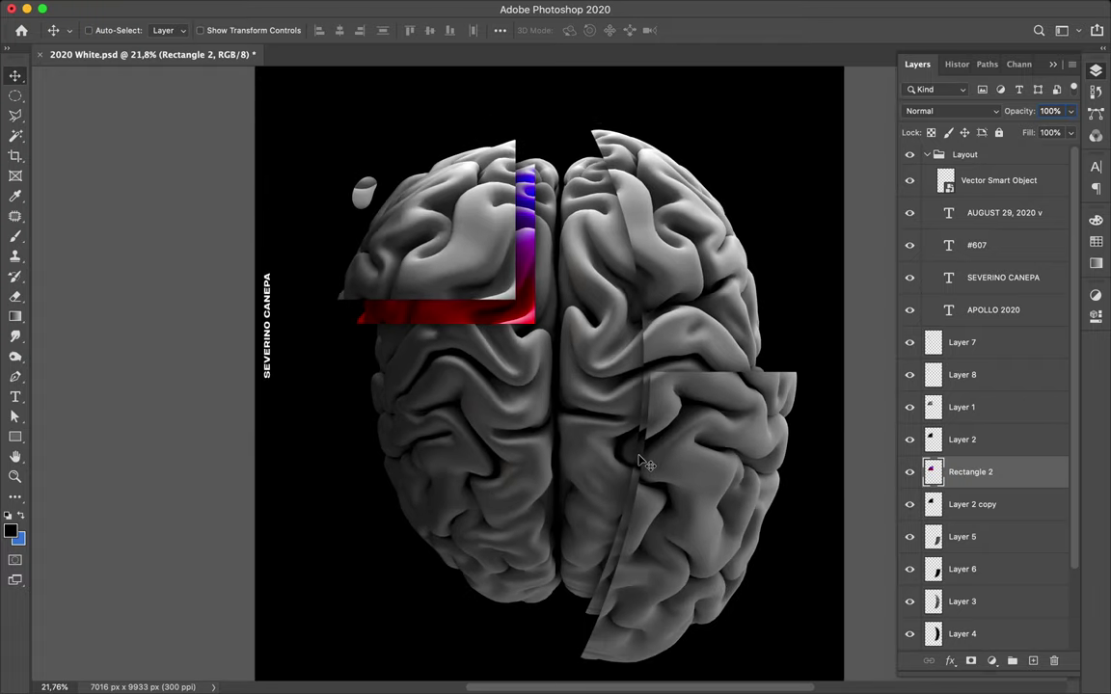
pyautogui.scroll(3, 643, 463)
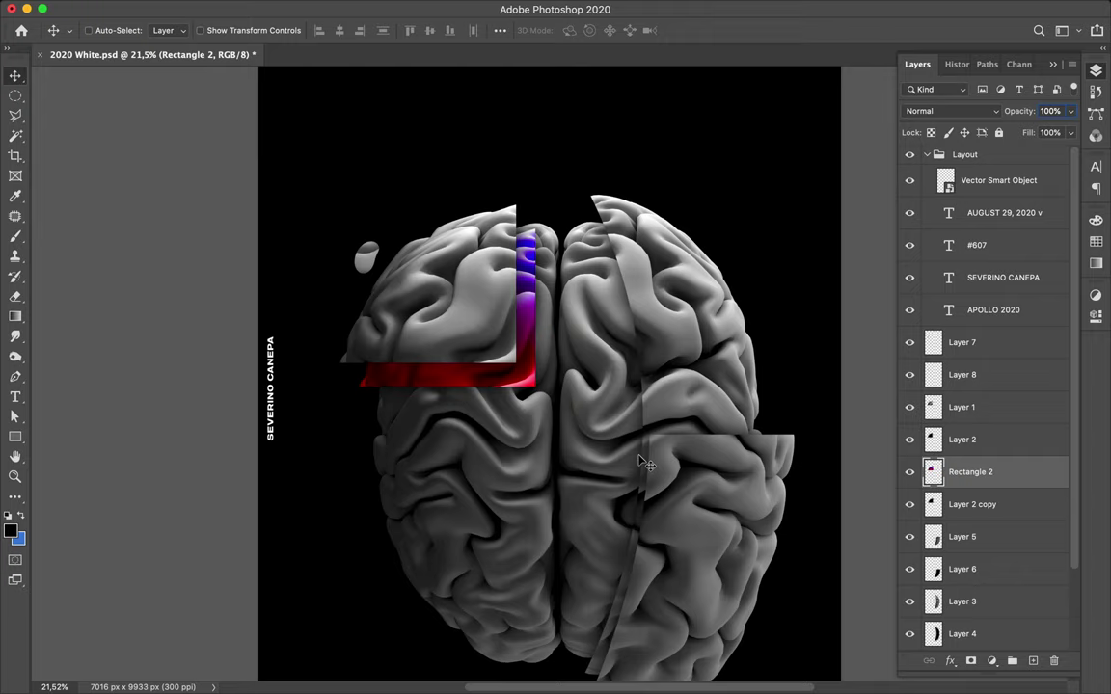
pyautogui.scroll(-3, 643, 463)
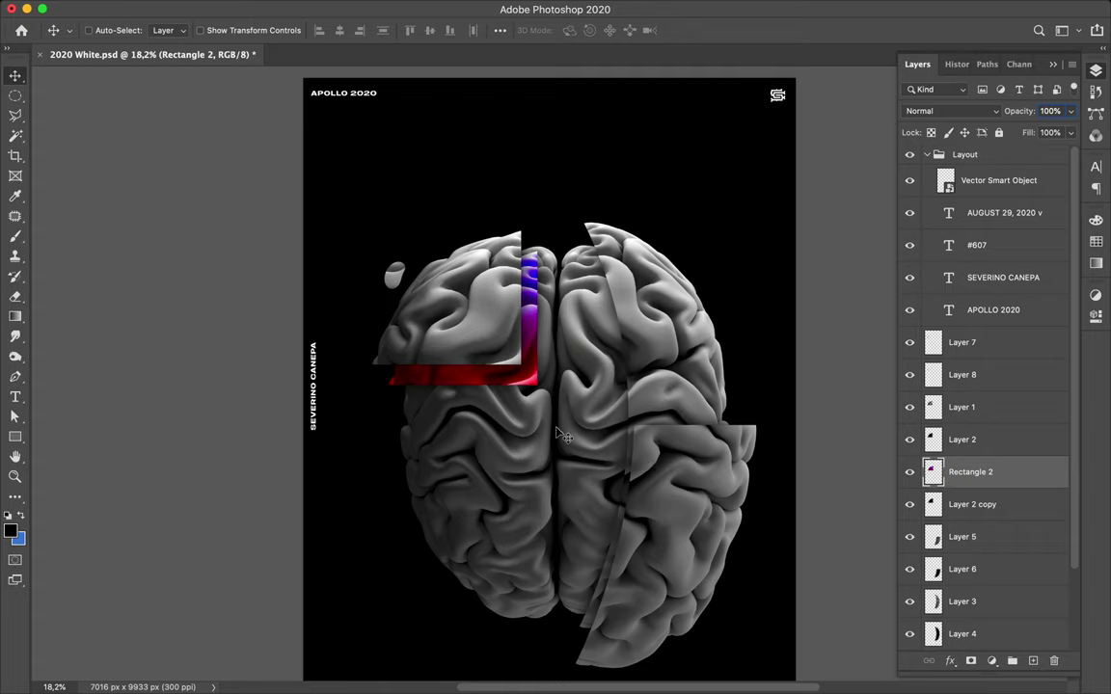
# Draw a tall no-fill rectangle down the brain's centre with a red-to-blue gradient stroke
pyautogui.press('u')
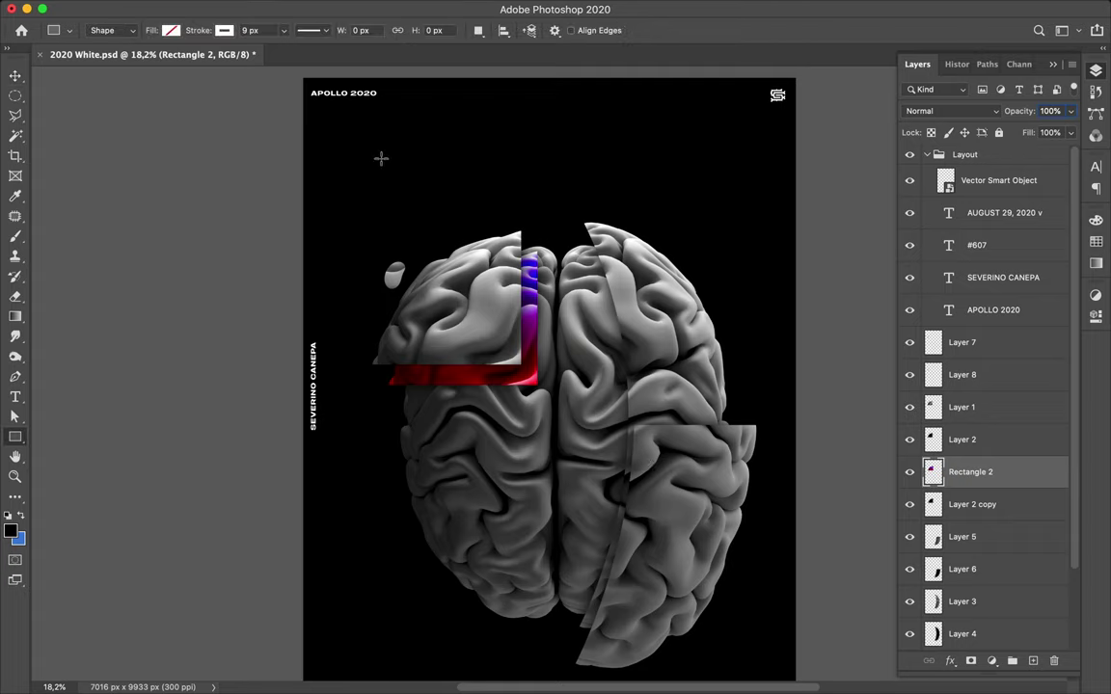
pyautogui.click(224, 31)
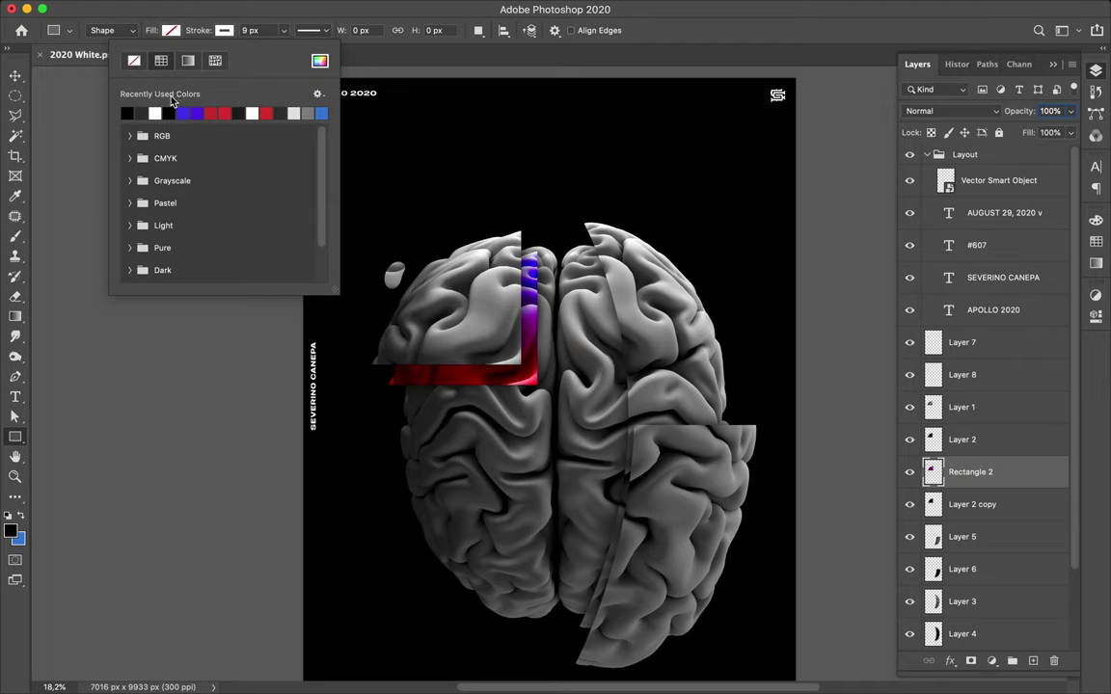
pyautogui.click(186, 61)
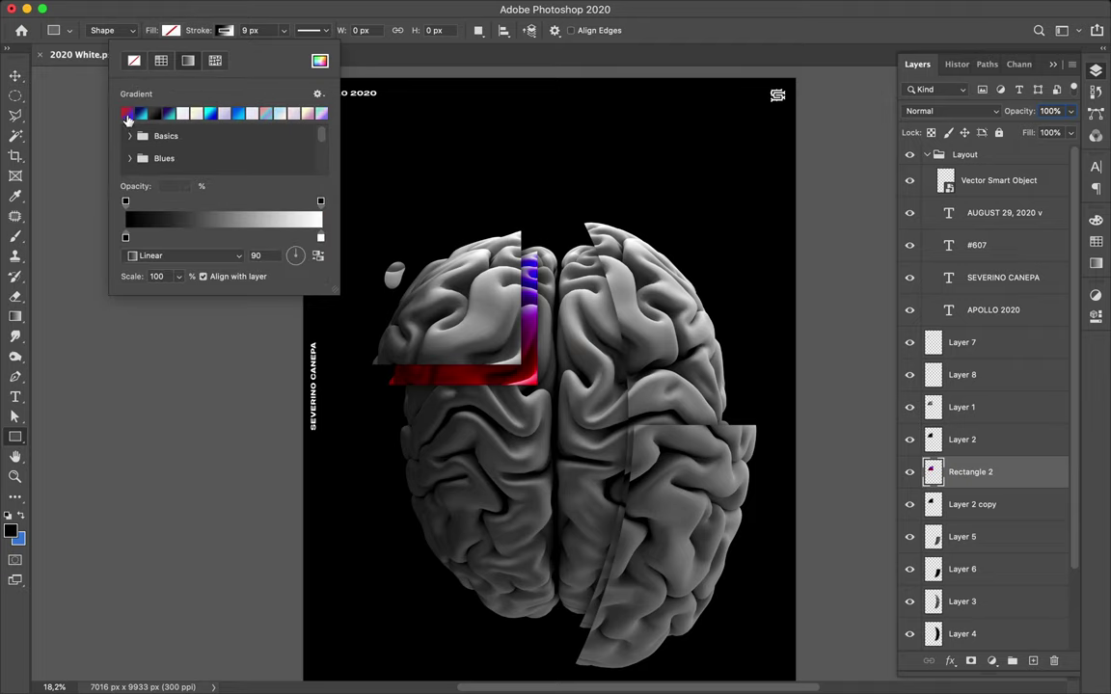
pyautogui.click(127, 115)
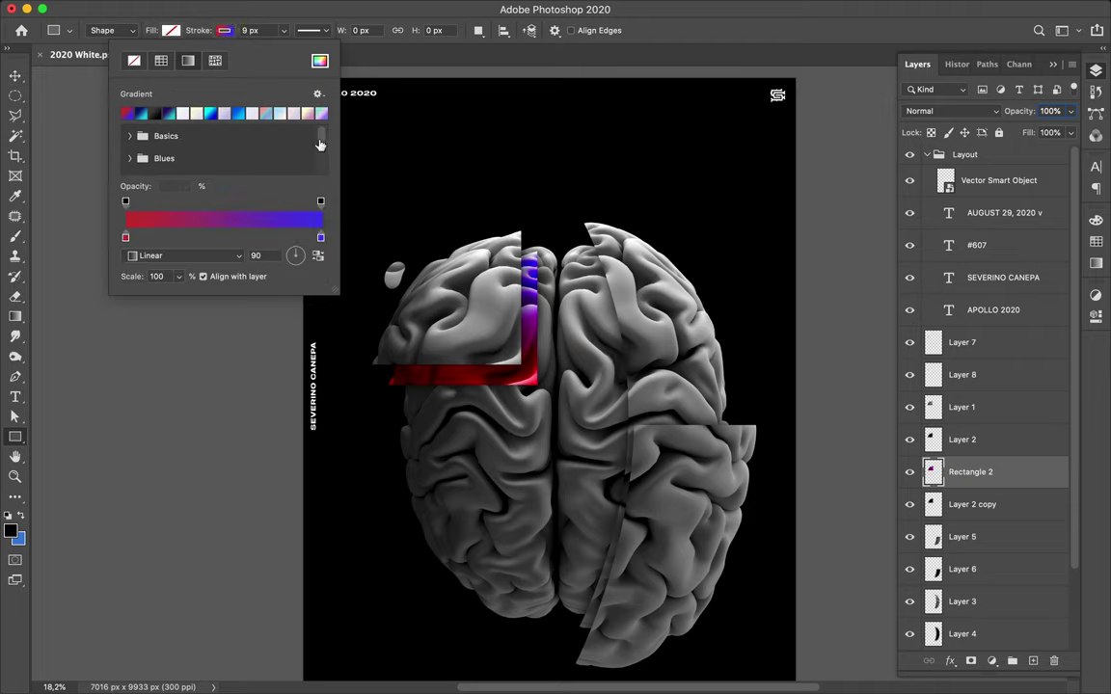
pyautogui.click(500, 199)
pyautogui.moveTo(500, 199); pyautogui.dragTo(612, 649)
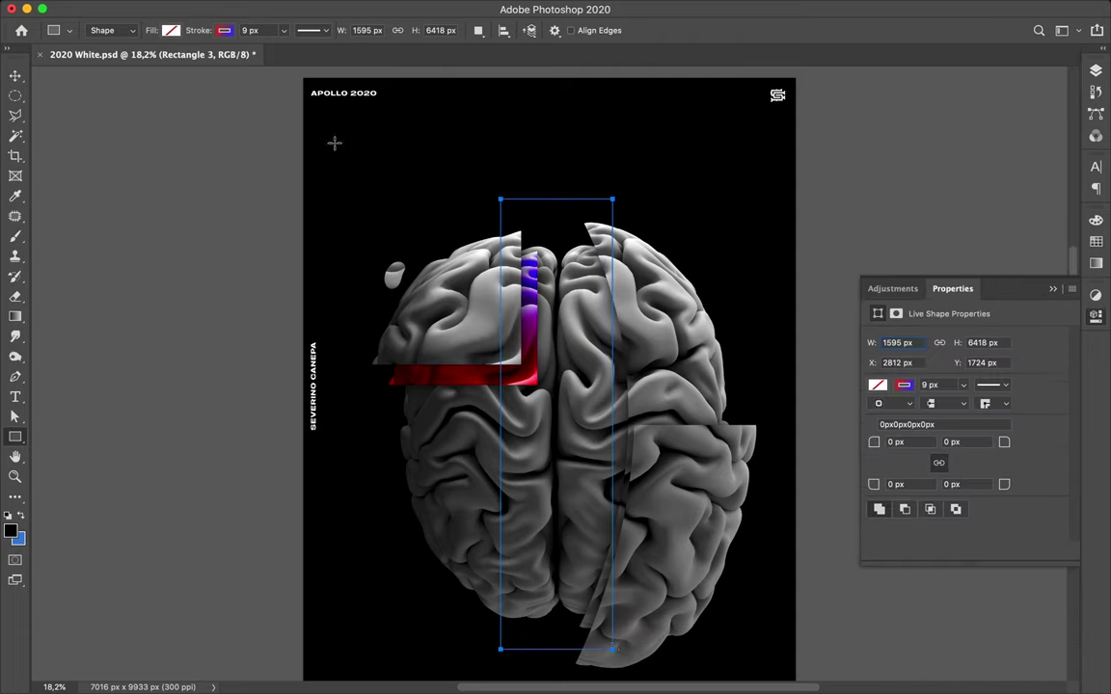
pyautogui.click(249, 30)
# Set the tall rectangle's stroke width to 59 px using the Path Selection tool
pyautogui.write('49')
pyautogui.press('Escape')
pyautogui.press('a')
pyautogui.click(328, 32)
pyautogui.write('5')
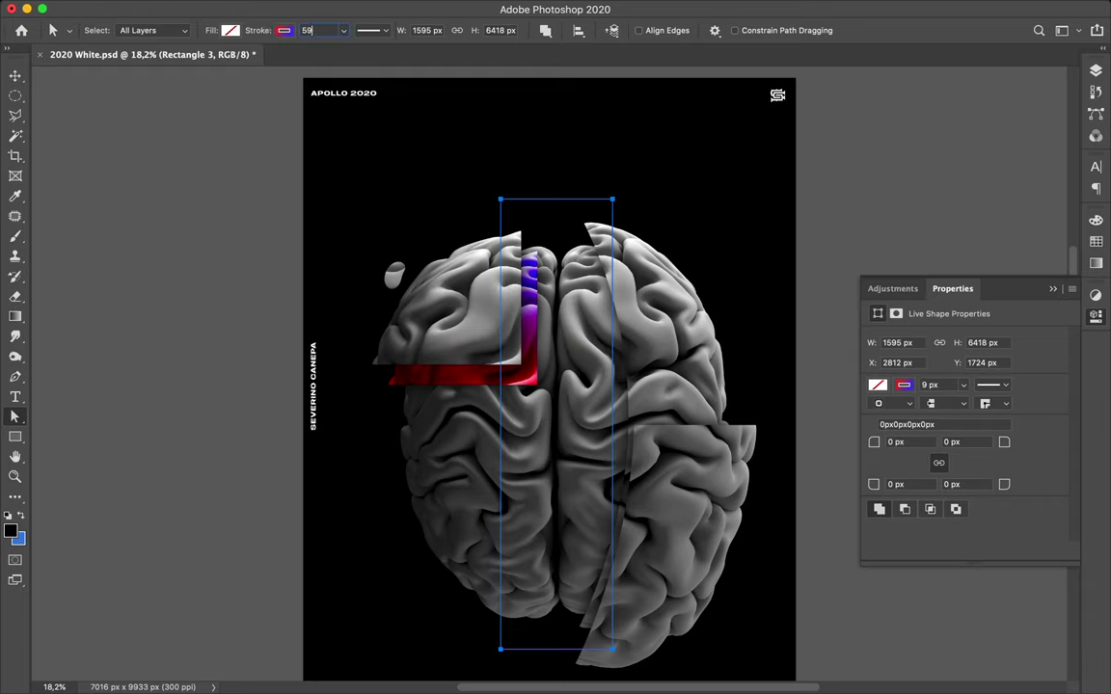
pyautogui.write('9')
pyautogui.press('Return')
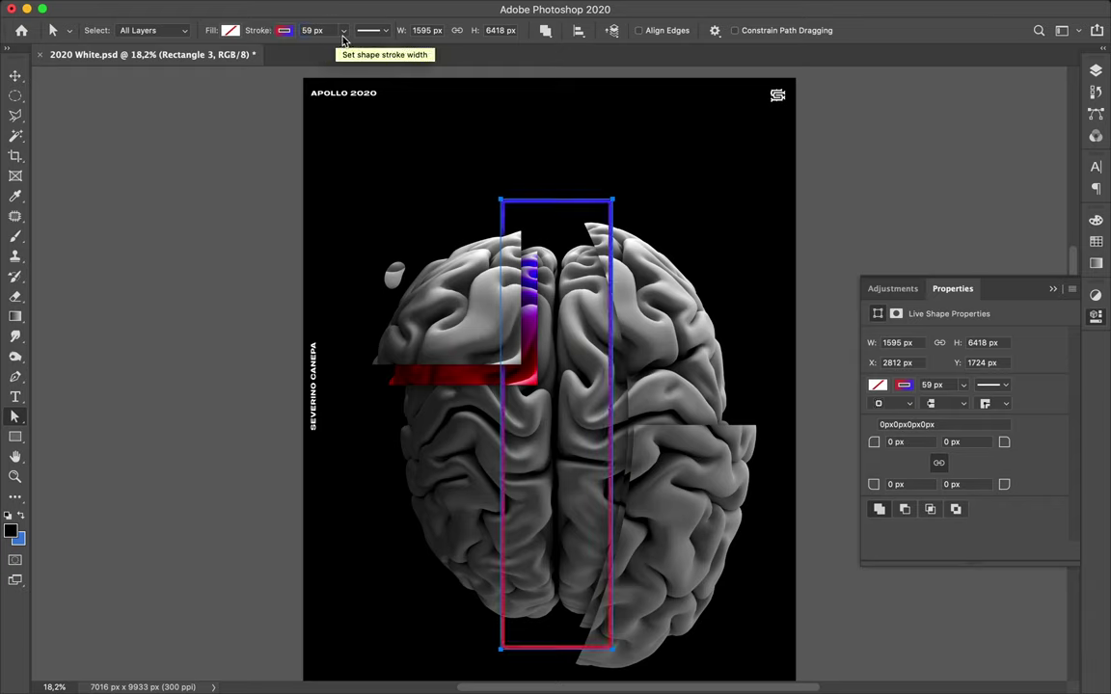
# Increase the rectangle's stroke width to 79 px, then to 119 px
pyautogui.click(332, 30)
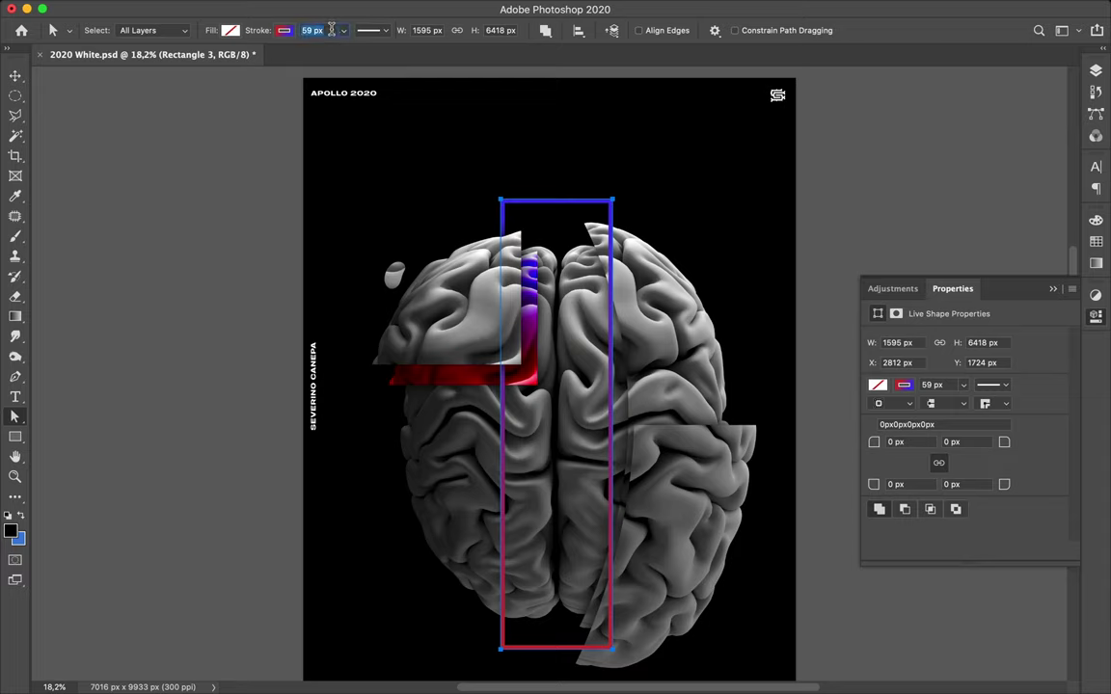
pyautogui.write('79')
pyautogui.press('Return')
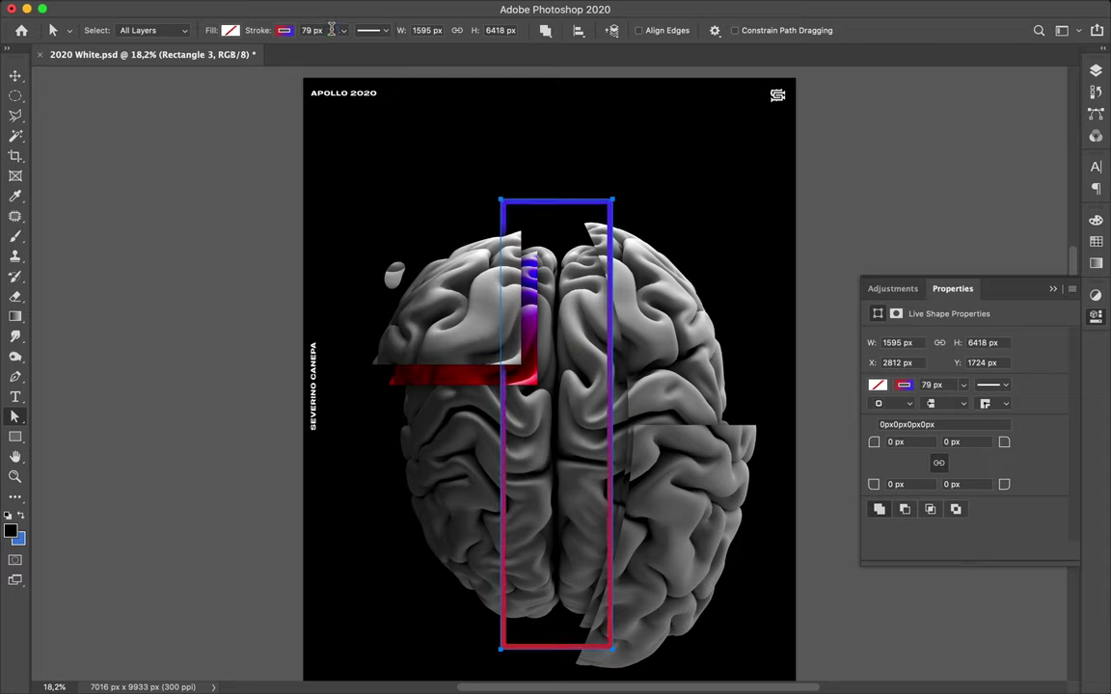
pyautogui.click(332, 29)
pyautogui.hotkey('shift', 'Up')
pyautogui.hotkey('shift', 'Up')
pyautogui.hotkey('shift', 'Up')
pyautogui.hotkey('shift', 'Up')
pyautogui.press('Return')
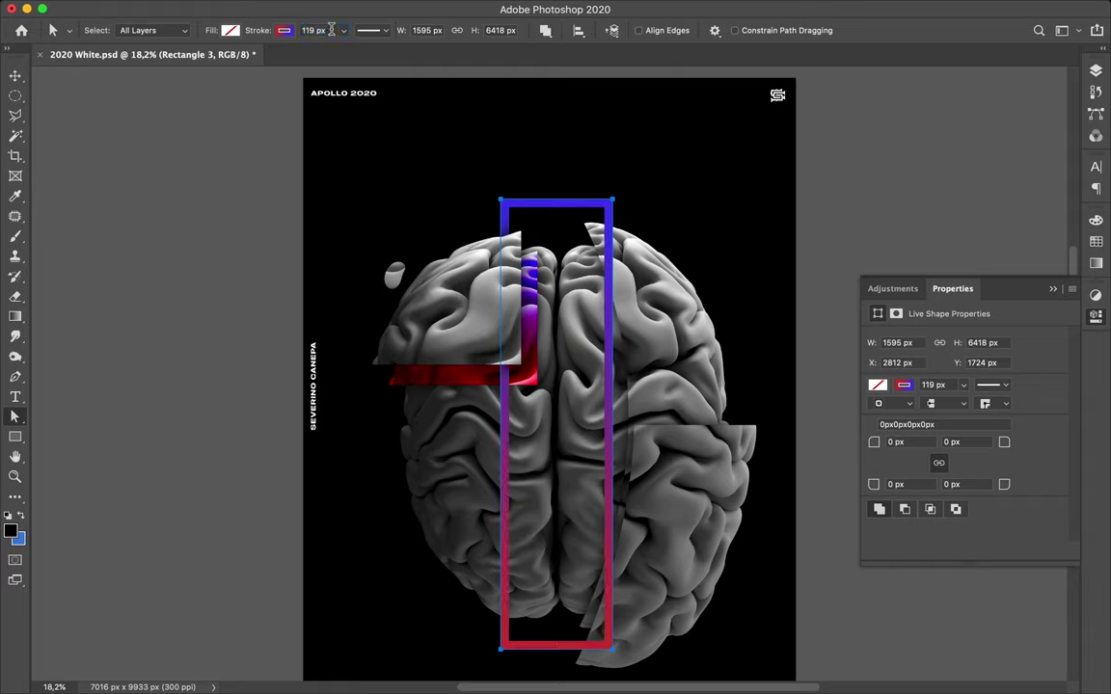
pyautogui.click(649, 176)
pyautogui.press('v')
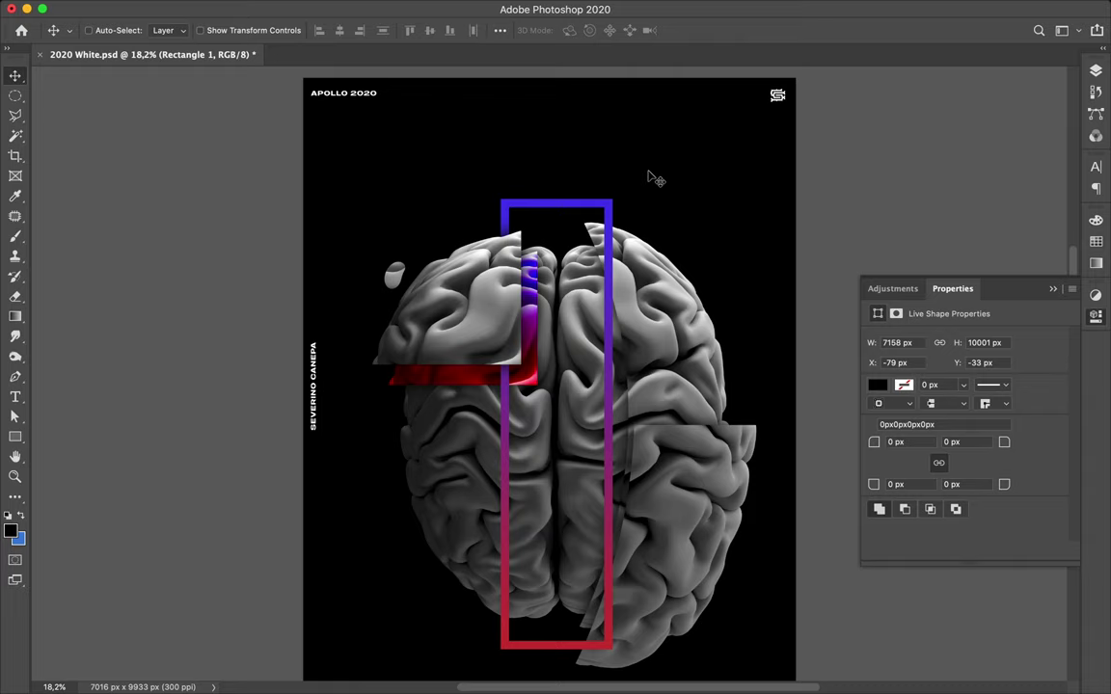
# Select the tall frame's layer, Rectangle 3, in the Layers panel
pyautogui.click(1099, 71)
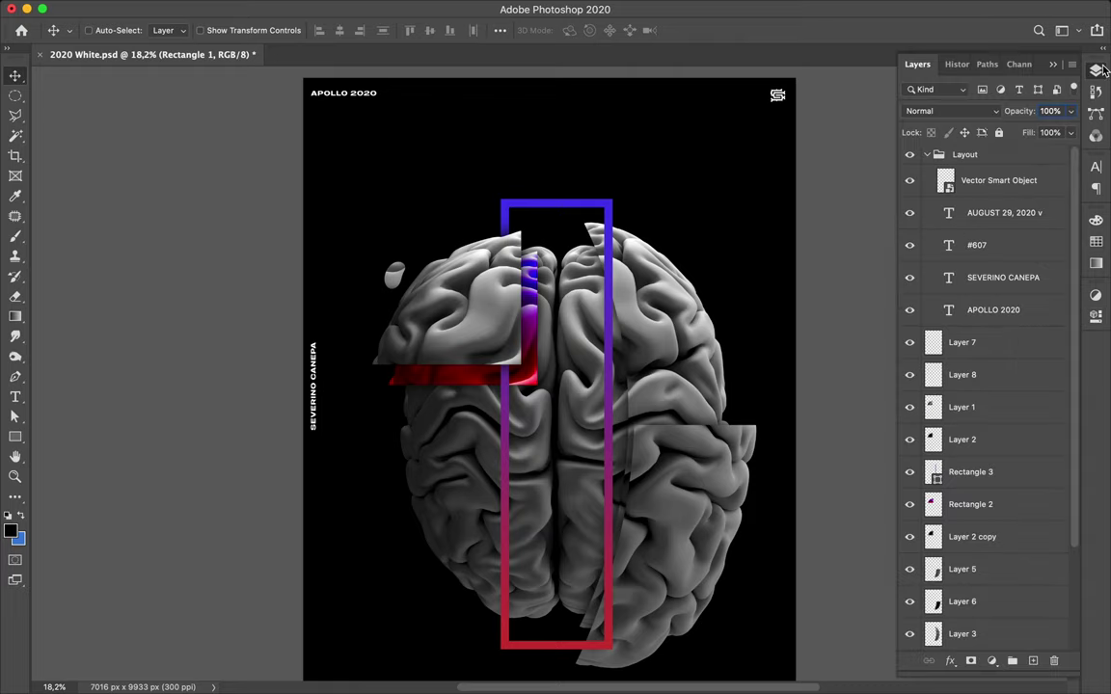
pyautogui.scroll(-3, 964, 303)
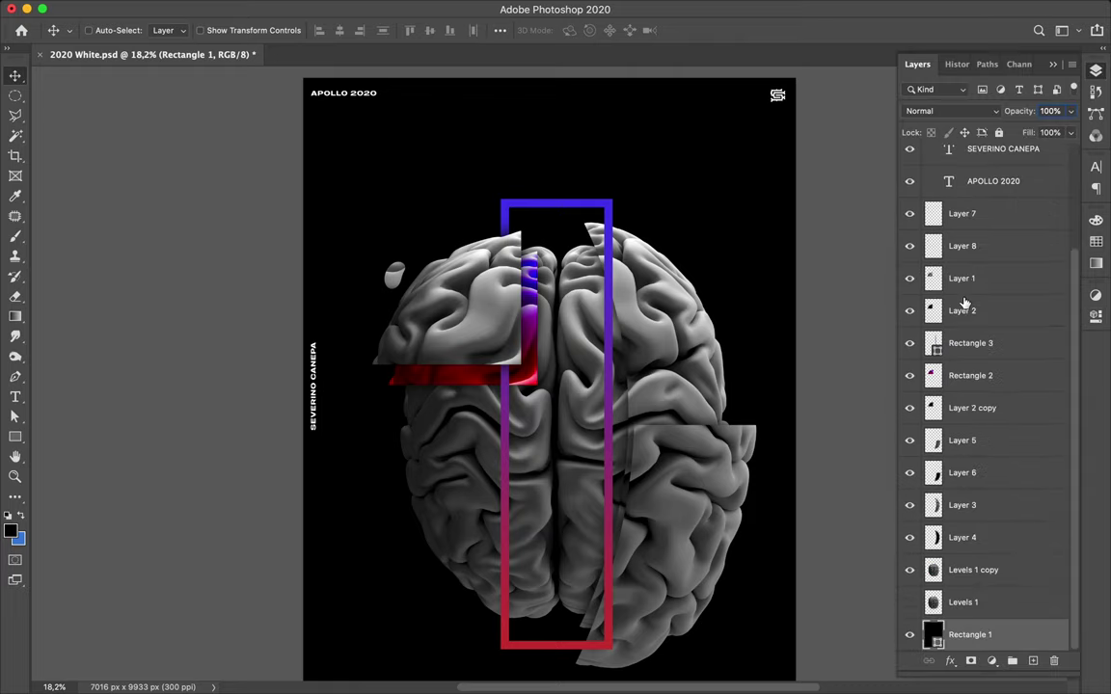
pyautogui.keyDown('super'); pyautogui.click(609, 219); pyautogui.keyUp('super')
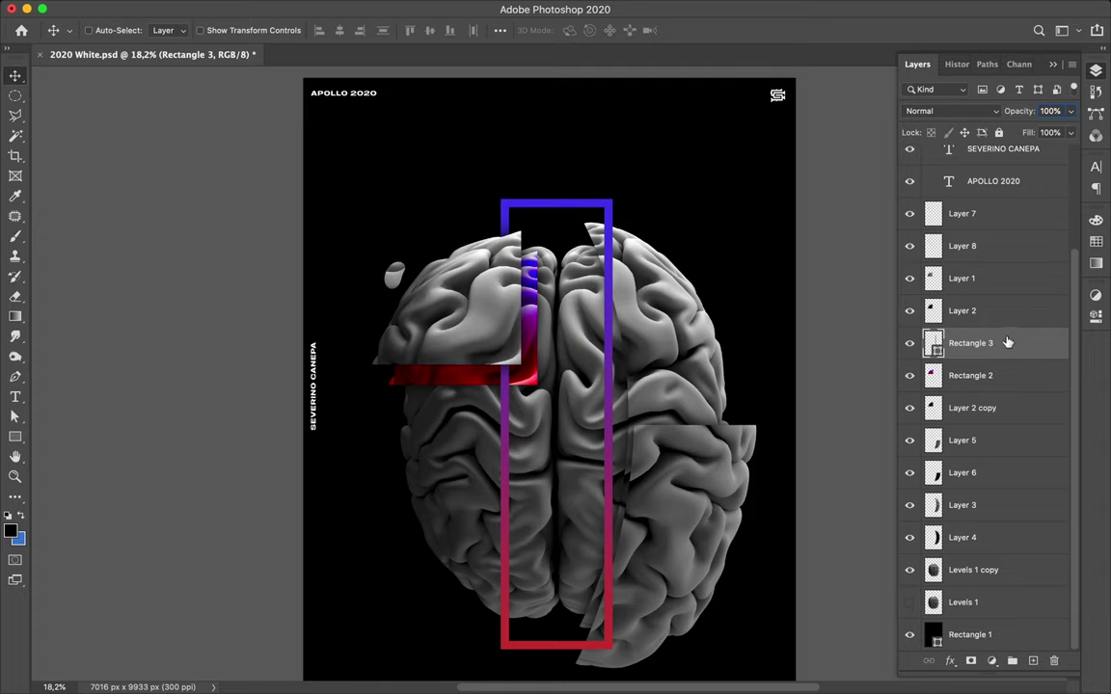
pyautogui.click(991, 666)
pyautogui.click(793, 412)
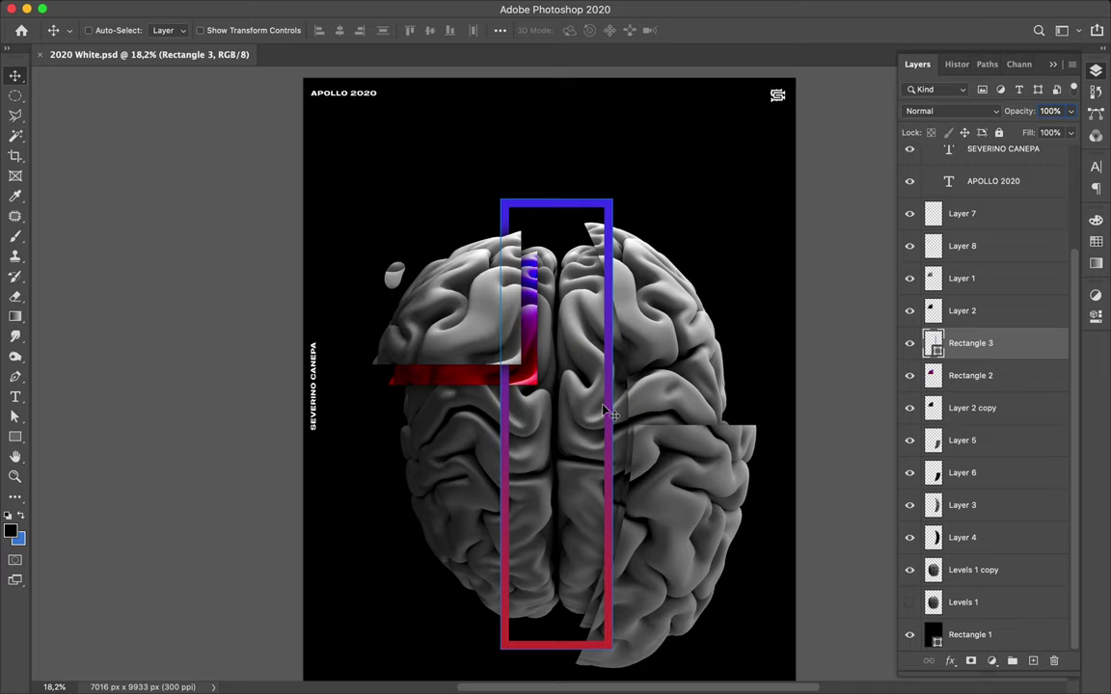
# Rasterize Rectangle 3 and add a white layer mask to it
pyautogui.rightClick(935, 343)
pyautogui.click(819, 465)
pyautogui.rightClick(1042, 352)
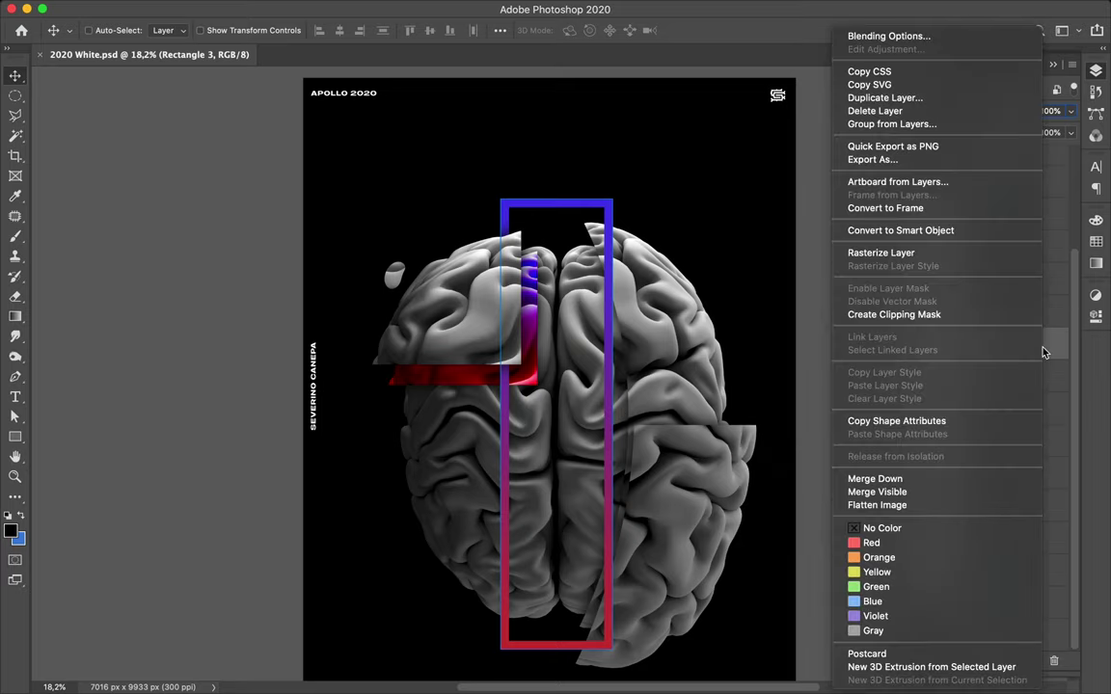
pyautogui.click(906, 255)
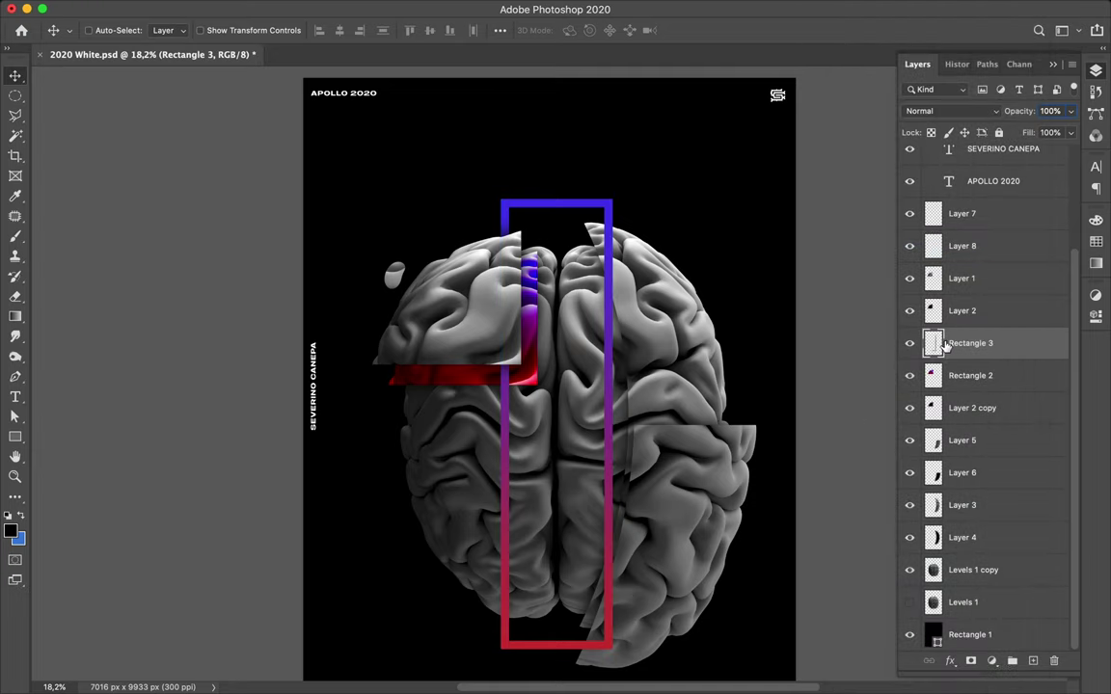
pyautogui.click(970, 661)
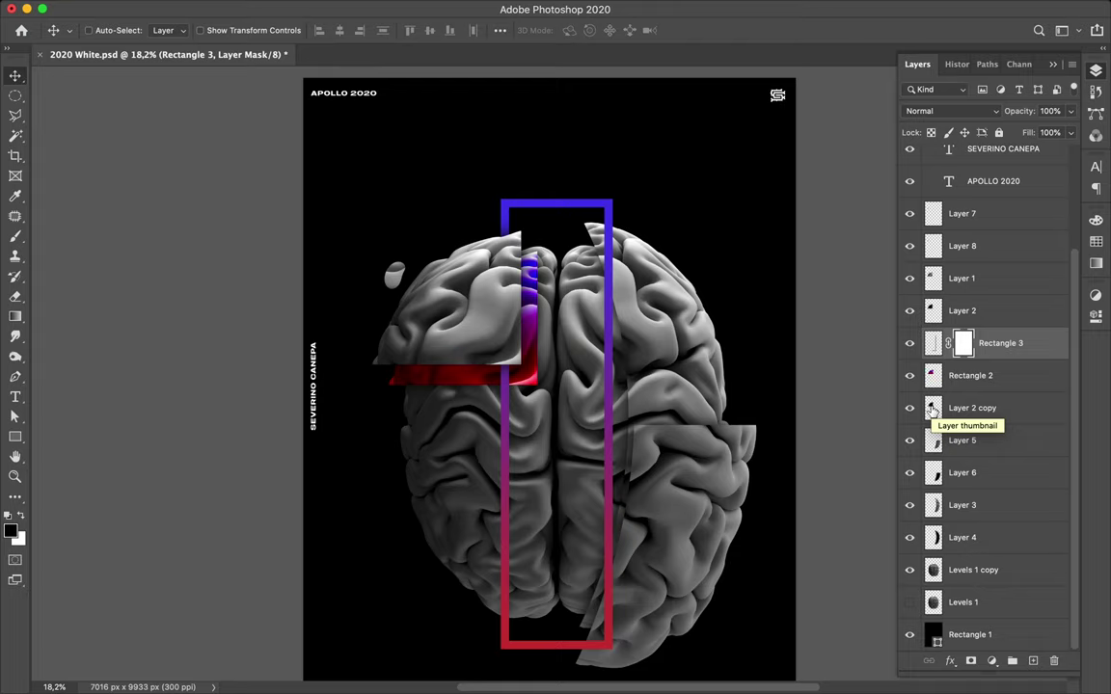
# Load Layer 3's lobe selection and paint black in Rectangle 3's mask over the right-lobe slice
pyautogui.keyDown('super'); pyautogui.click(935, 506); pyautogui.keyUp('super')
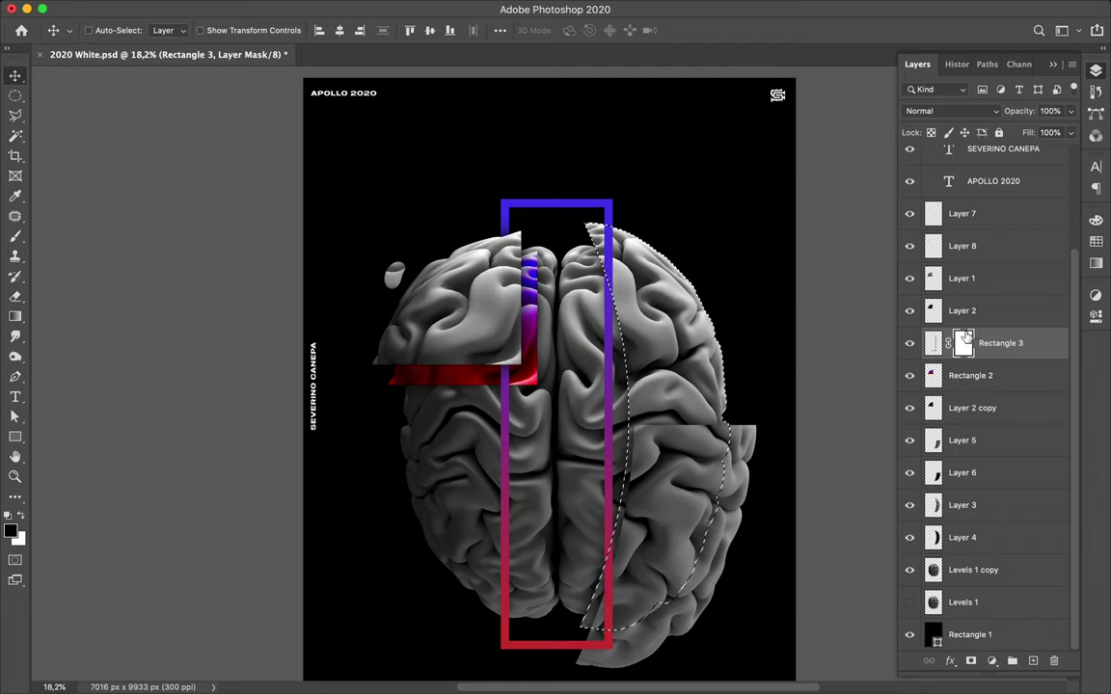
pyautogui.press('b')
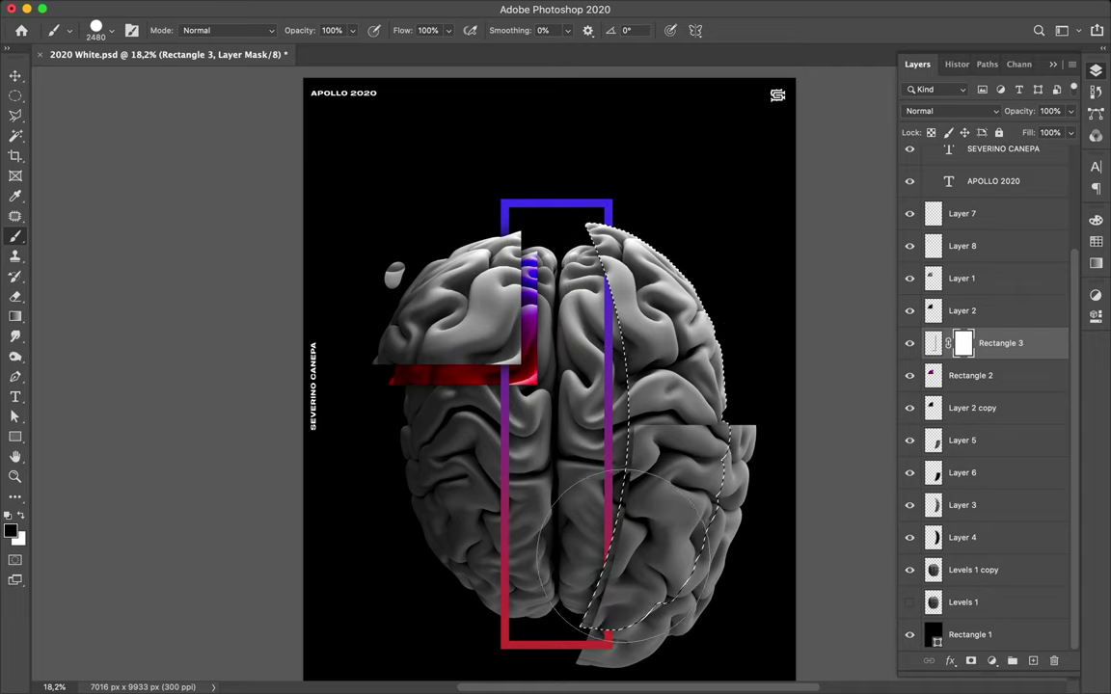
pyautogui.moveTo(624, 265); pyautogui.dragTo(710, 309)
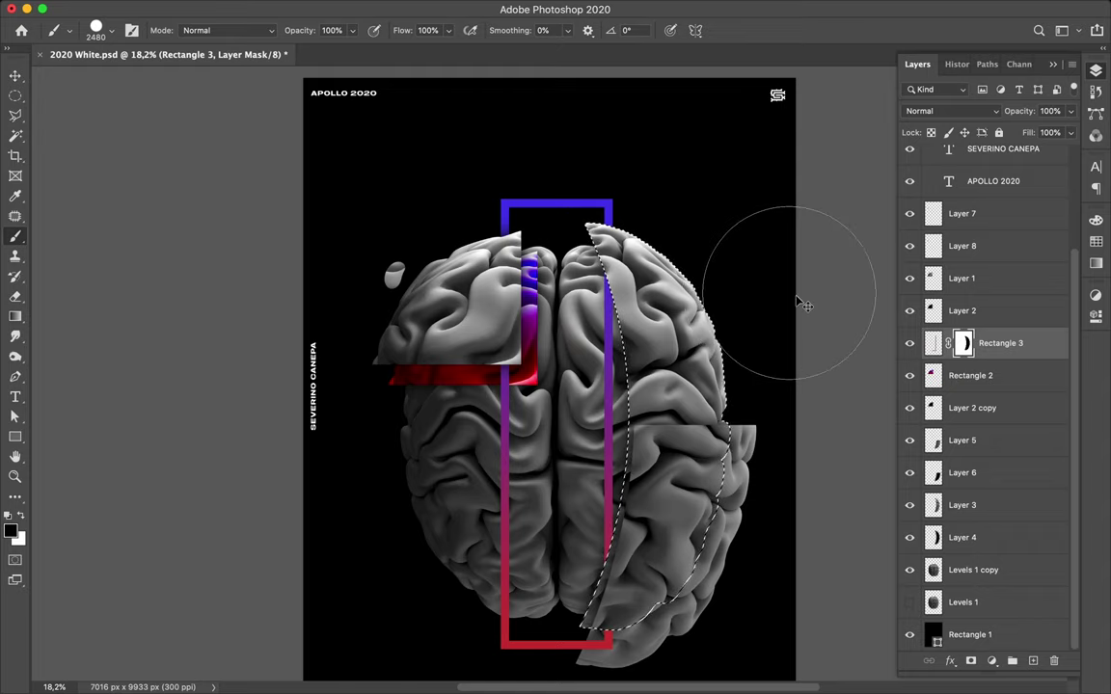
pyautogui.press('v')
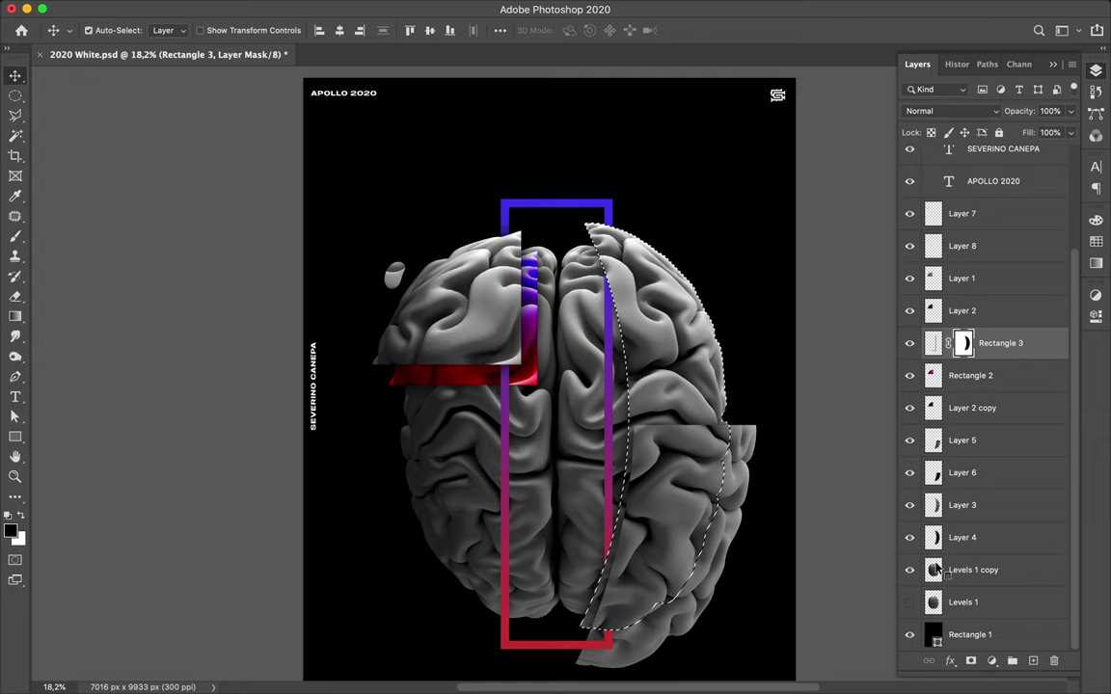
# Load the Levels 1 copy brain selection and mask out the frame's left bar below the red bar
pyautogui.rightClick(935, 569)
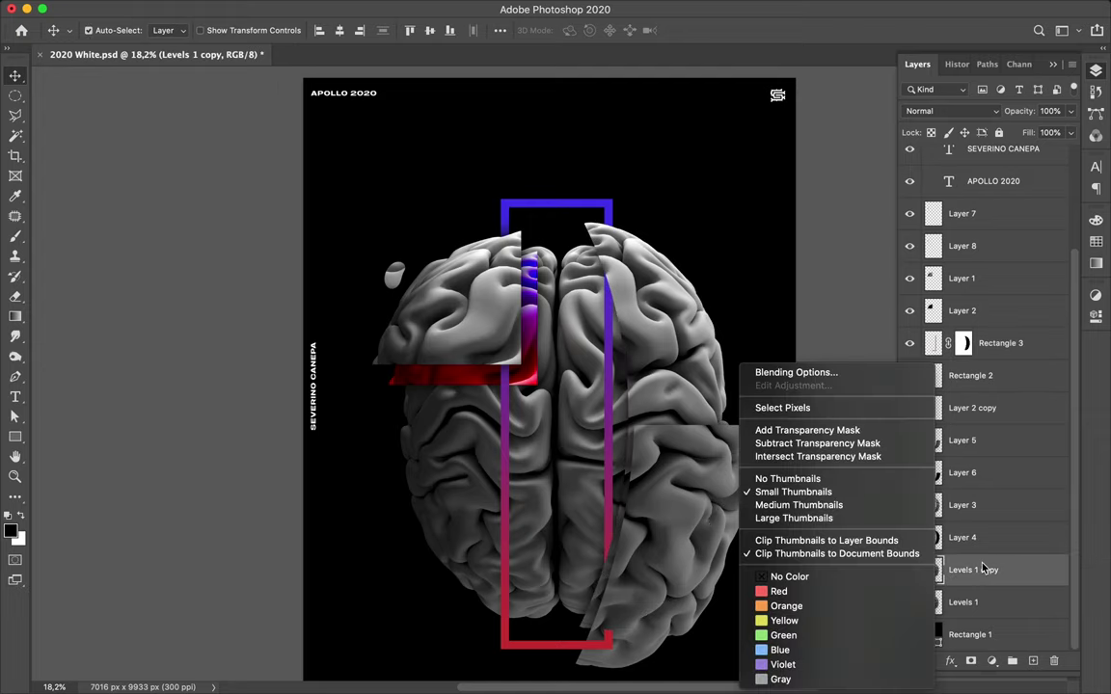
pyautogui.click(782, 407)
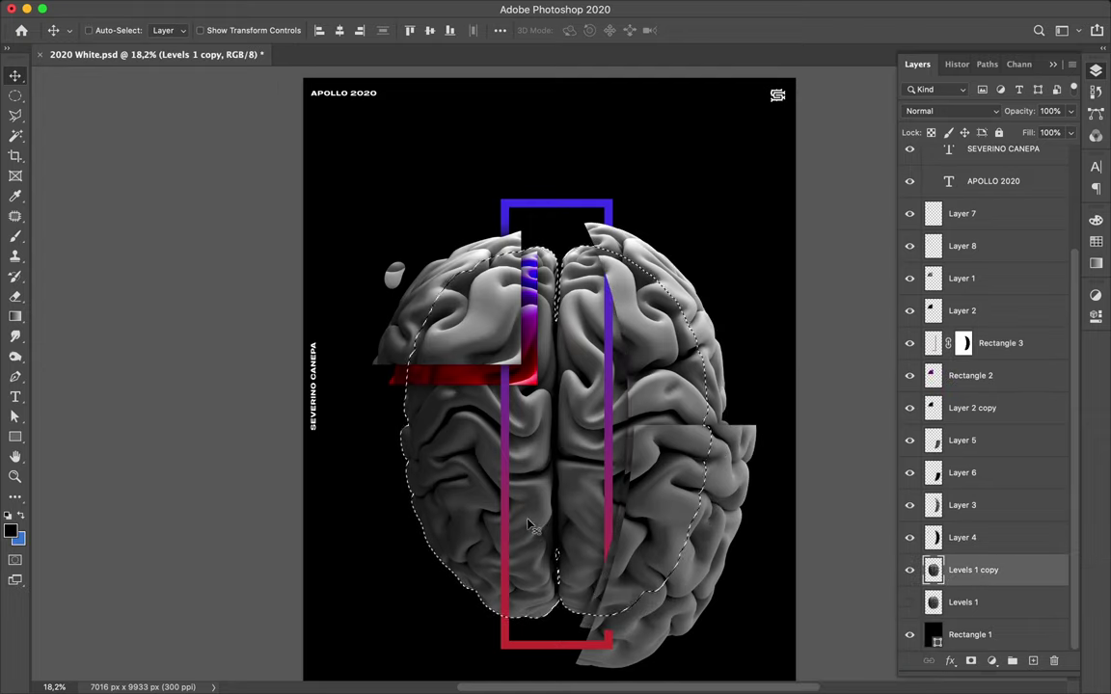
pyautogui.press('e')
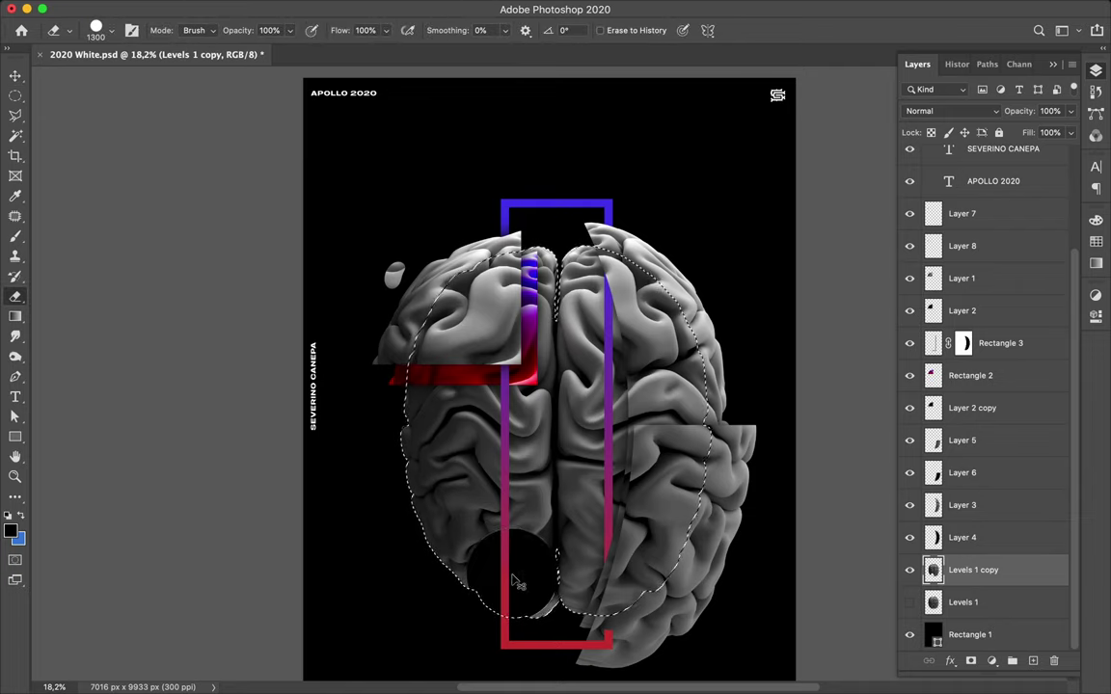
pyautogui.click(963, 343)
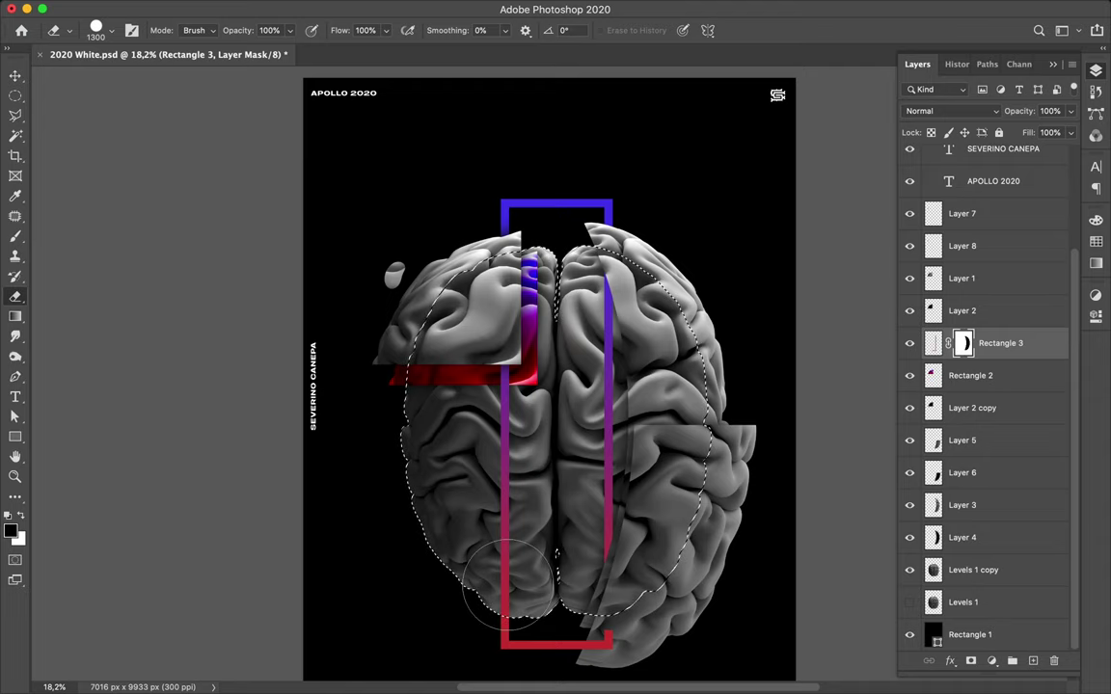
pyautogui.press('b')
pyautogui.moveTo(502, 525); pyautogui.dragTo(500, 549)
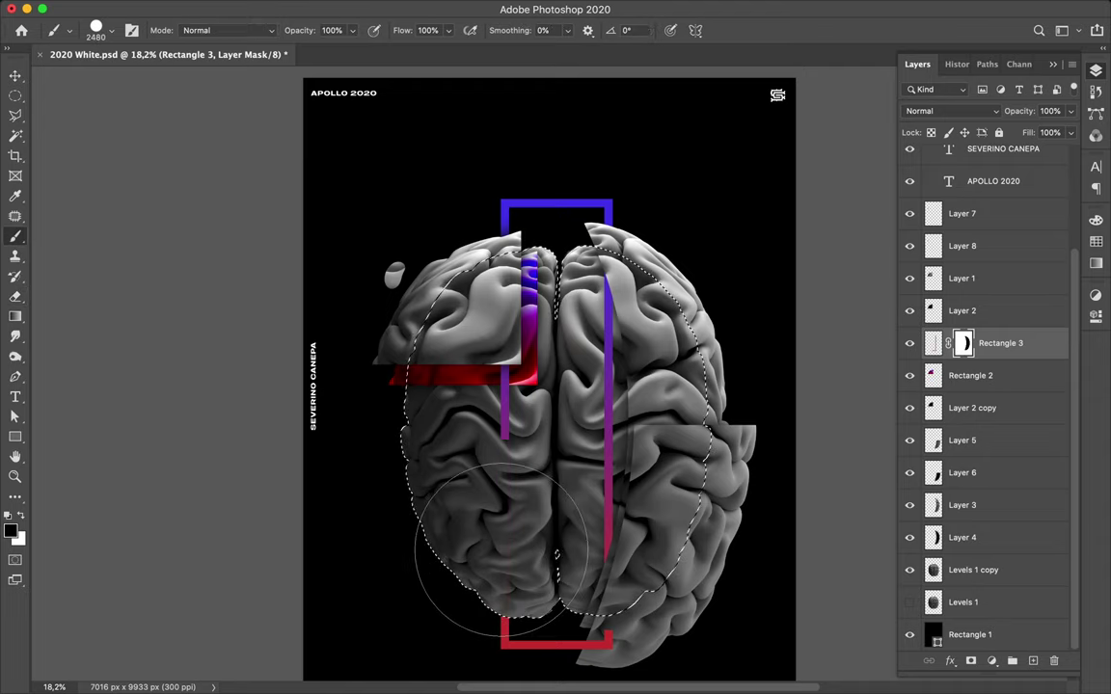
pyautogui.moveTo(486, 486); pyautogui.dragTo(487, 405)
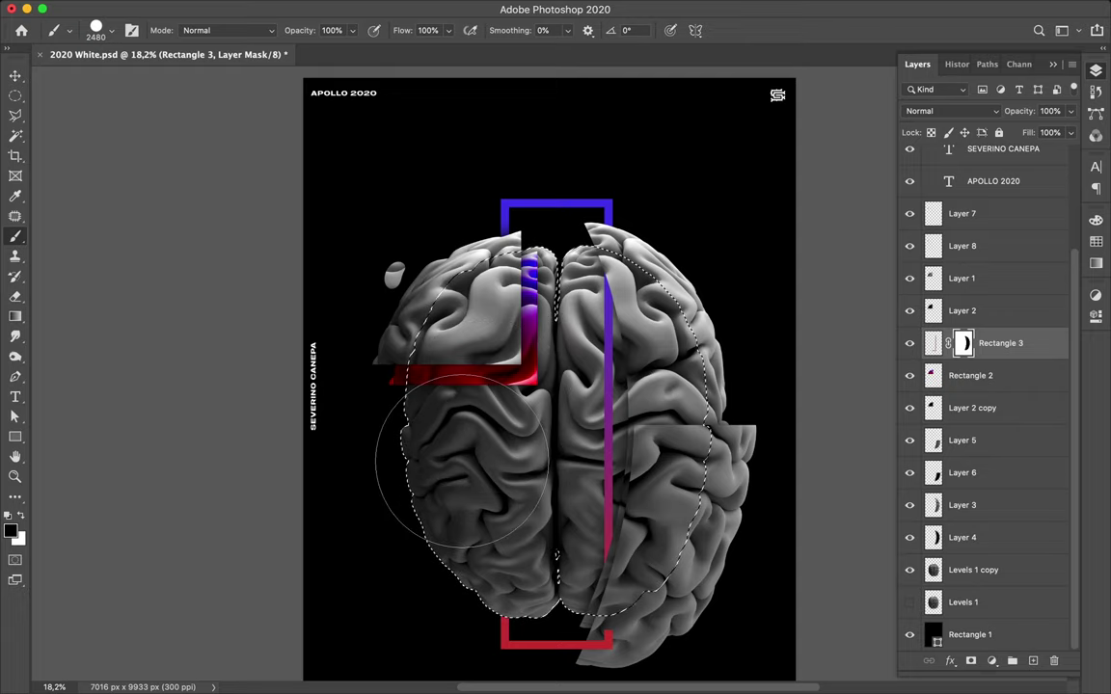
pyautogui.press('m')
pyautogui.click(768, 424)
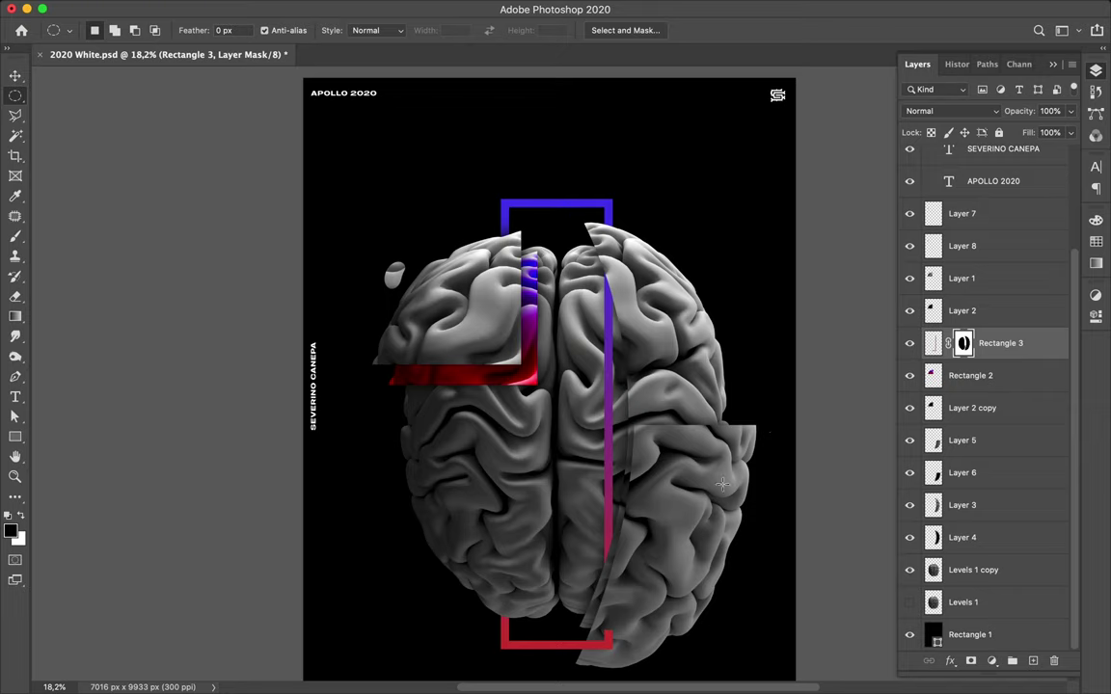
pyautogui.press('v')
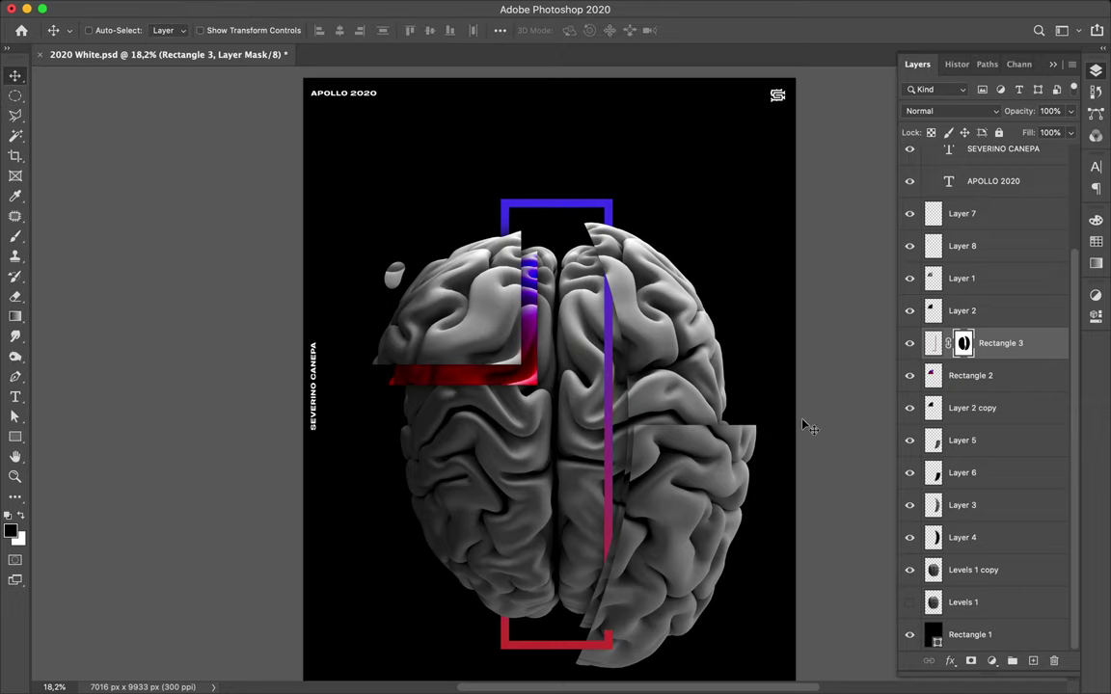
# Load the Layer 5 and Layer 3 slice selections and brush on Rectangle 3's mask
pyautogui.click(647, 439)
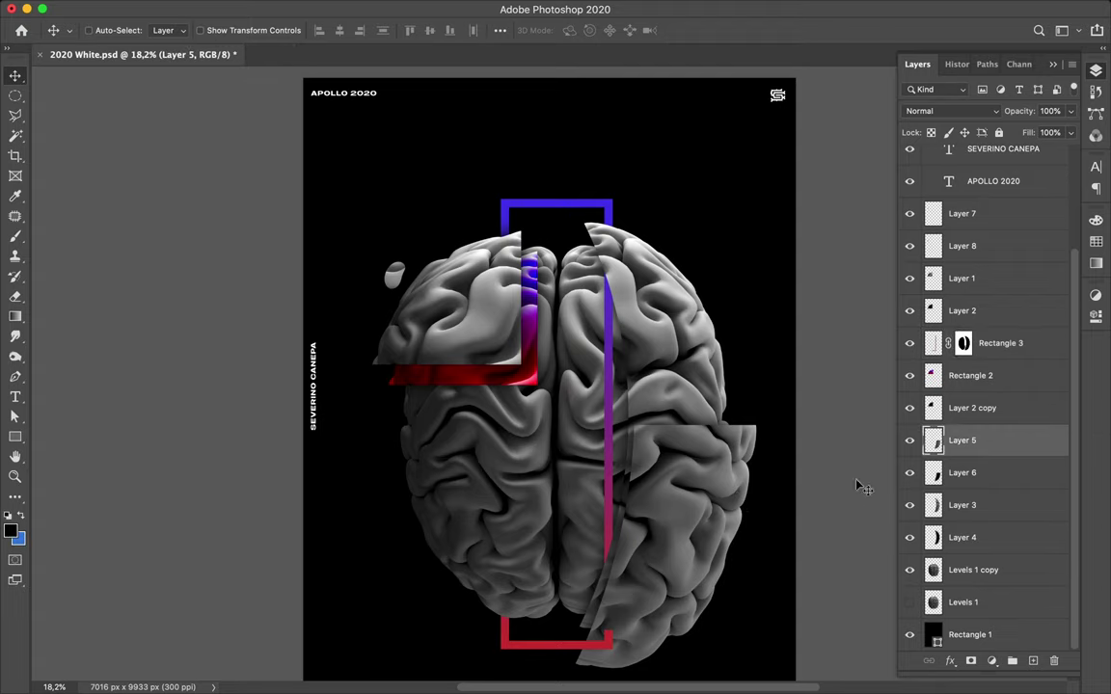
pyautogui.keyDown('super'); pyautogui.click(931, 441); pyautogui.keyUp('super')
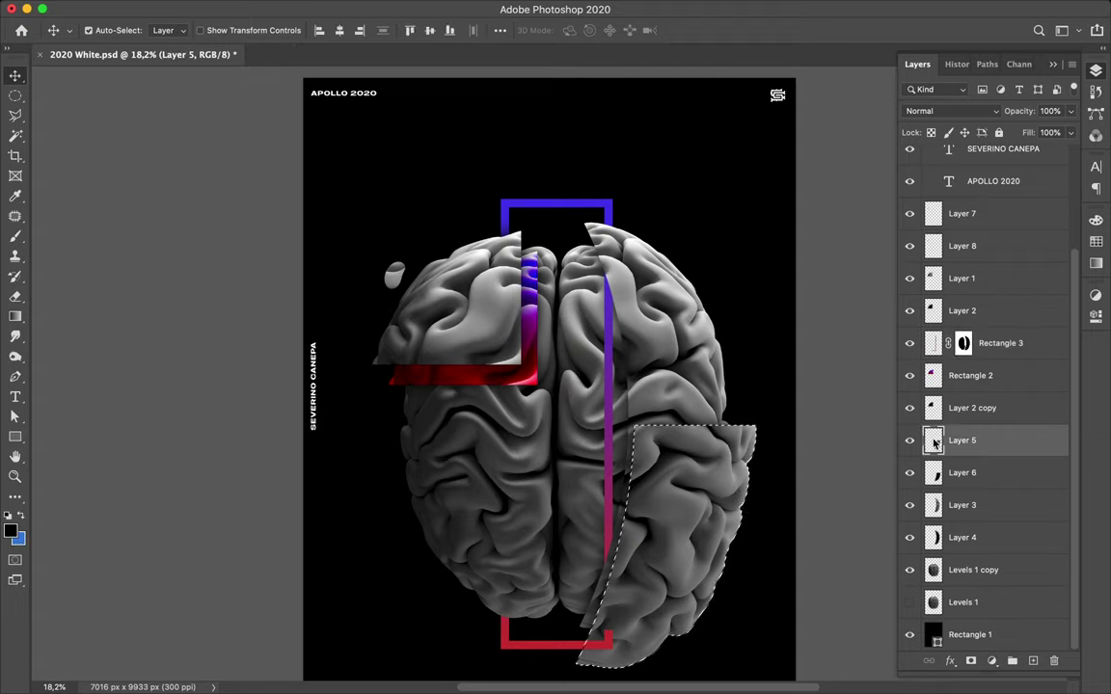
pyautogui.click(963, 343)
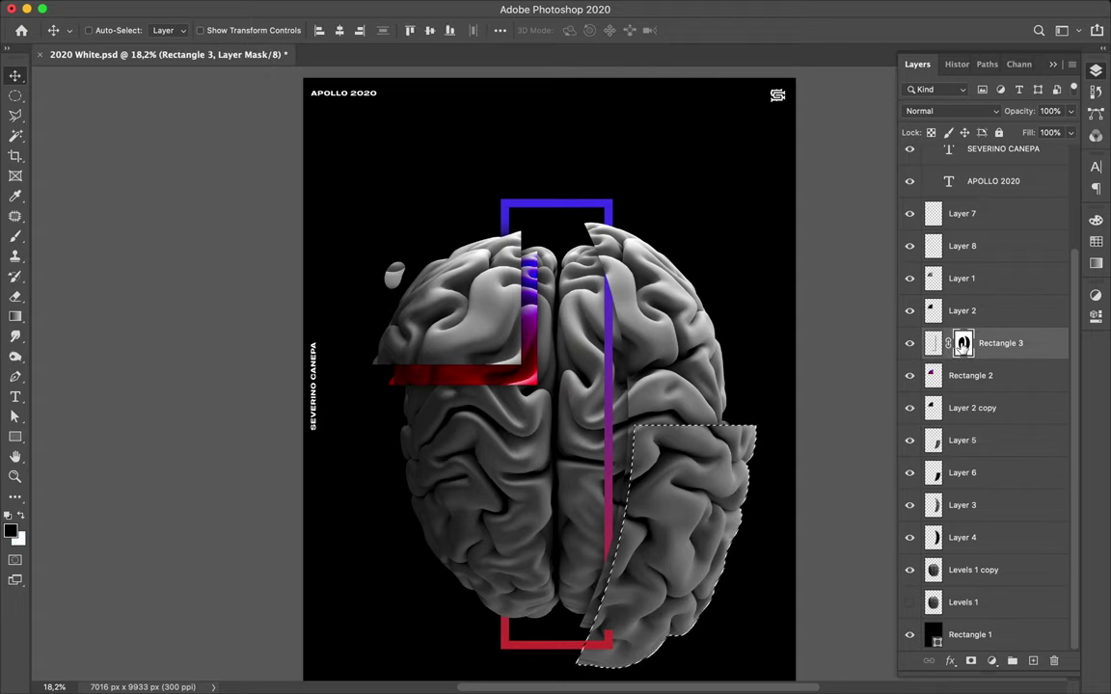
pyautogui.press('b')
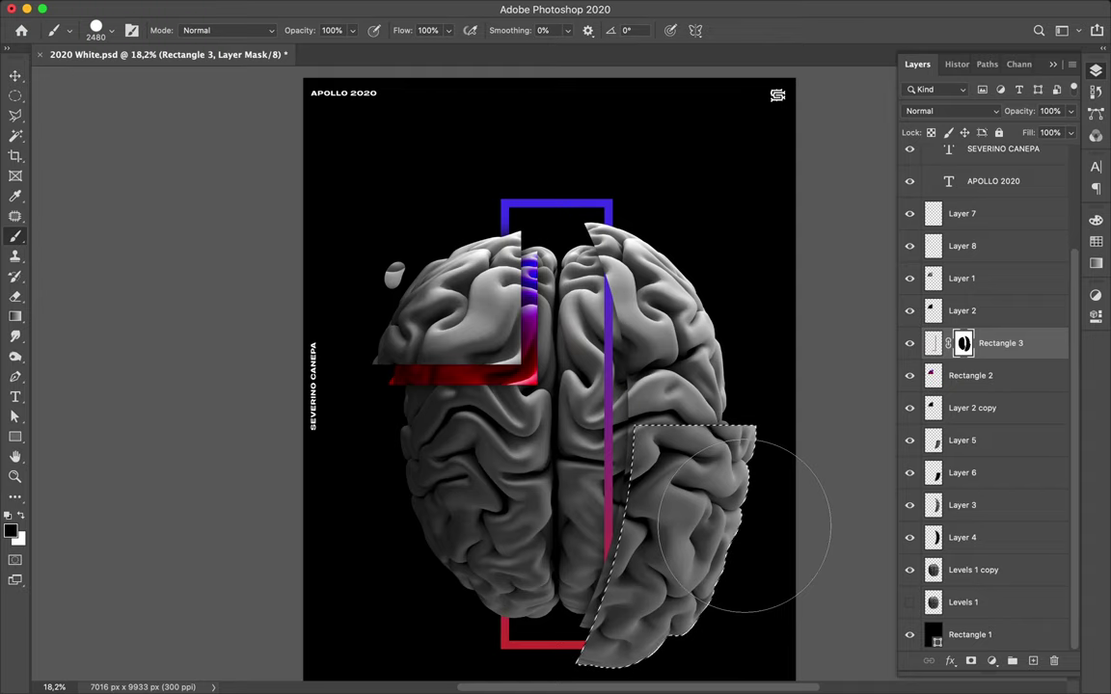
pyautogui.press('v')
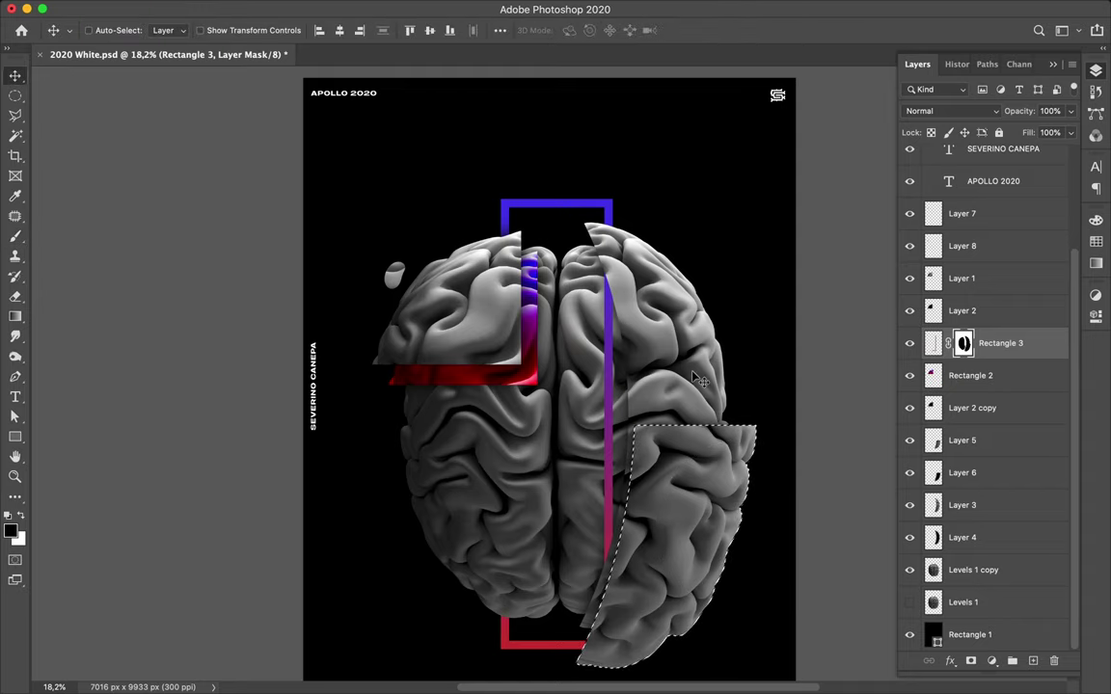
pyautogui.click(935, 505)
pyautogui.keyDown('super'); pyautogui.click(935, 508); pyautogui.keyUp('super')
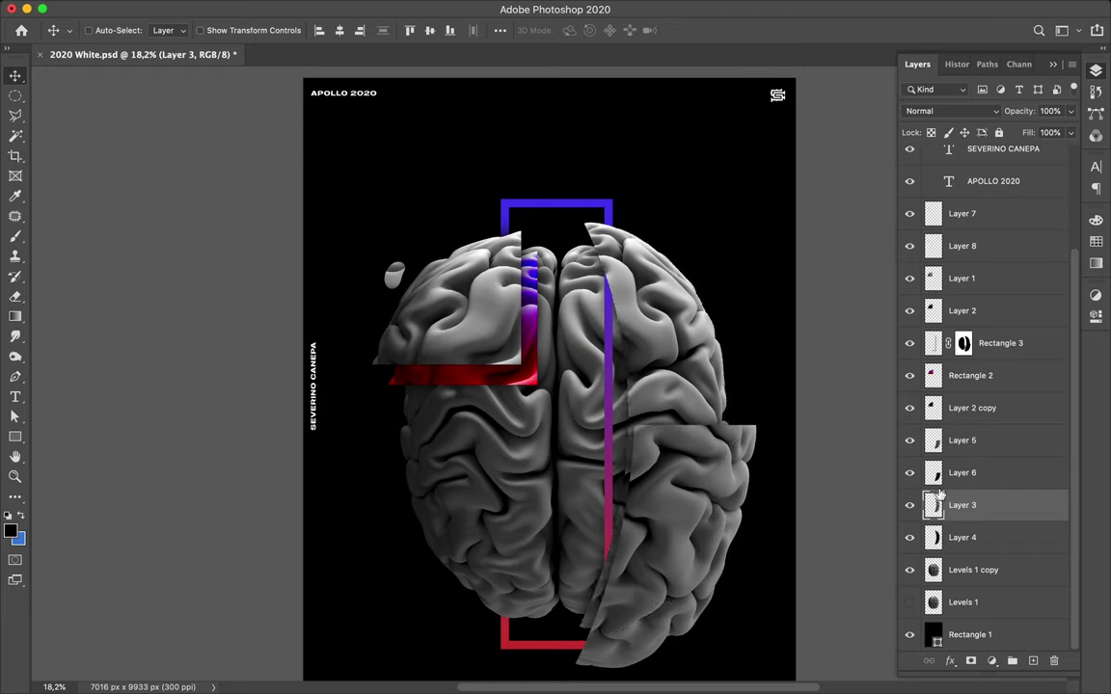
pyautogui.click(963, 344)
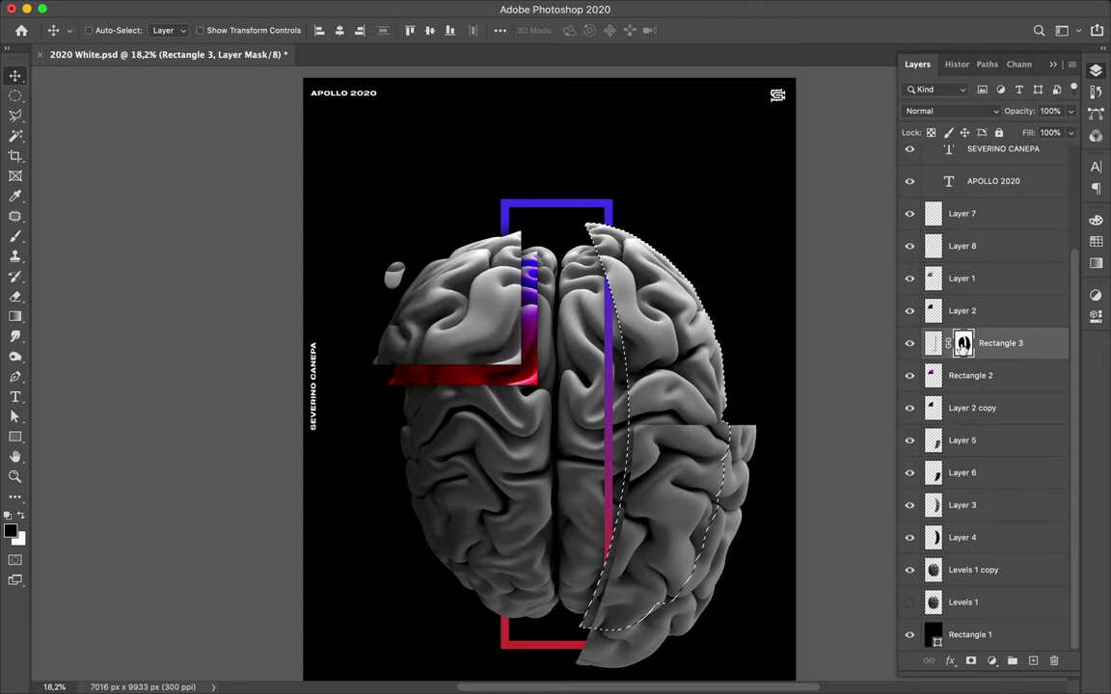
pyautogui.press('x')
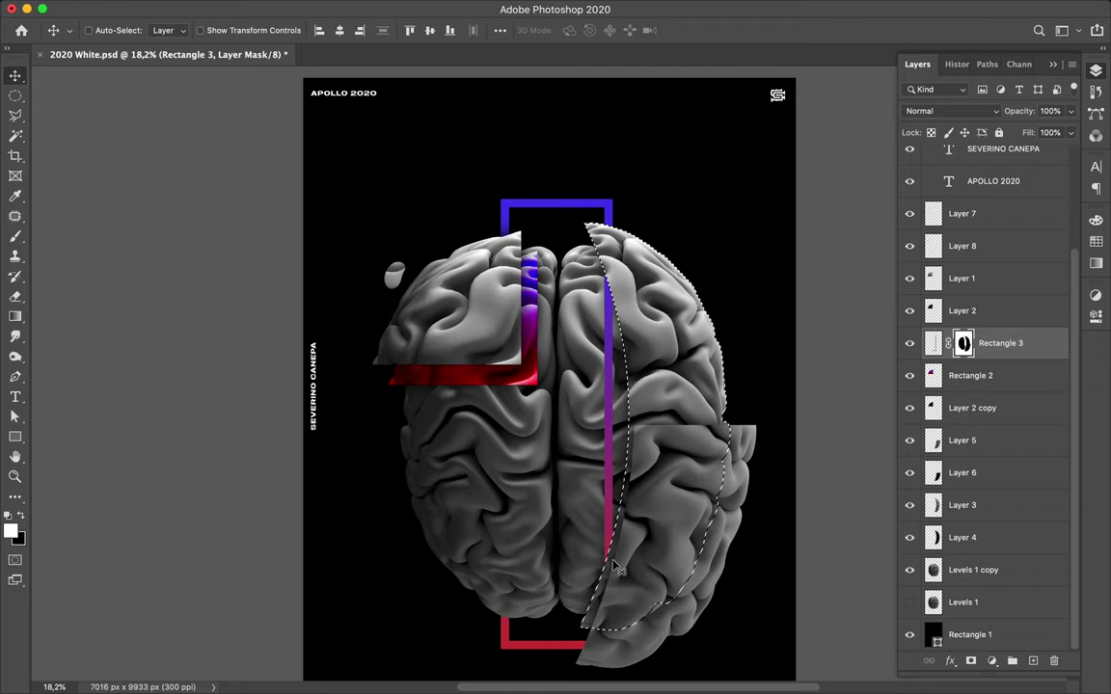
pyautogui.press('b')
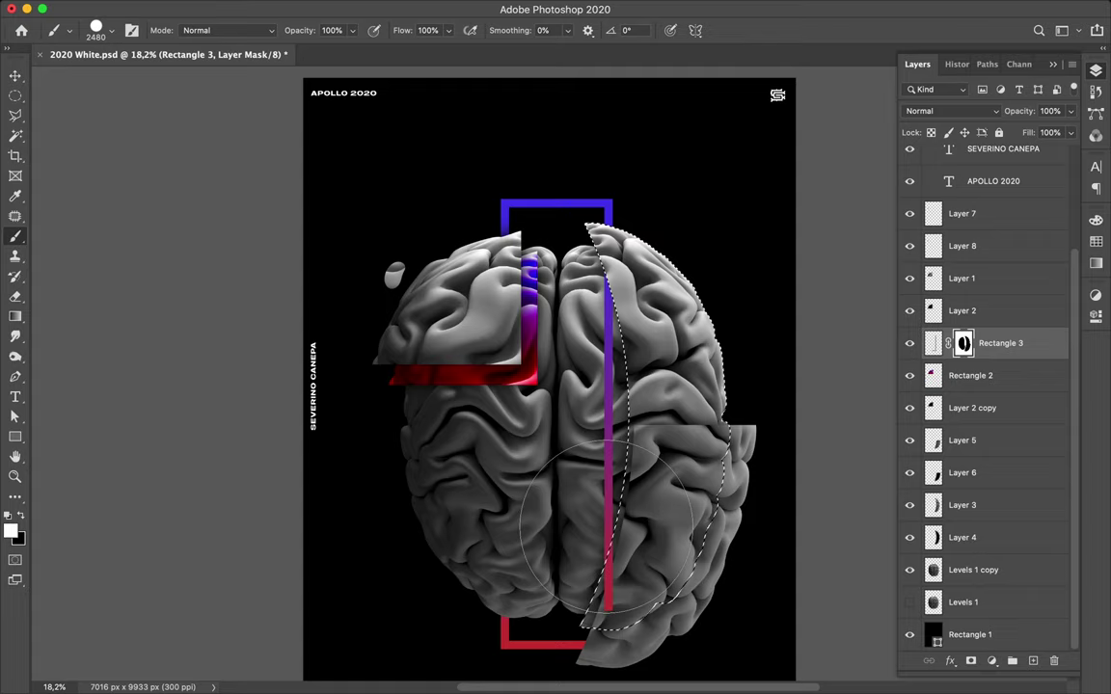
pyautogui.press('v')
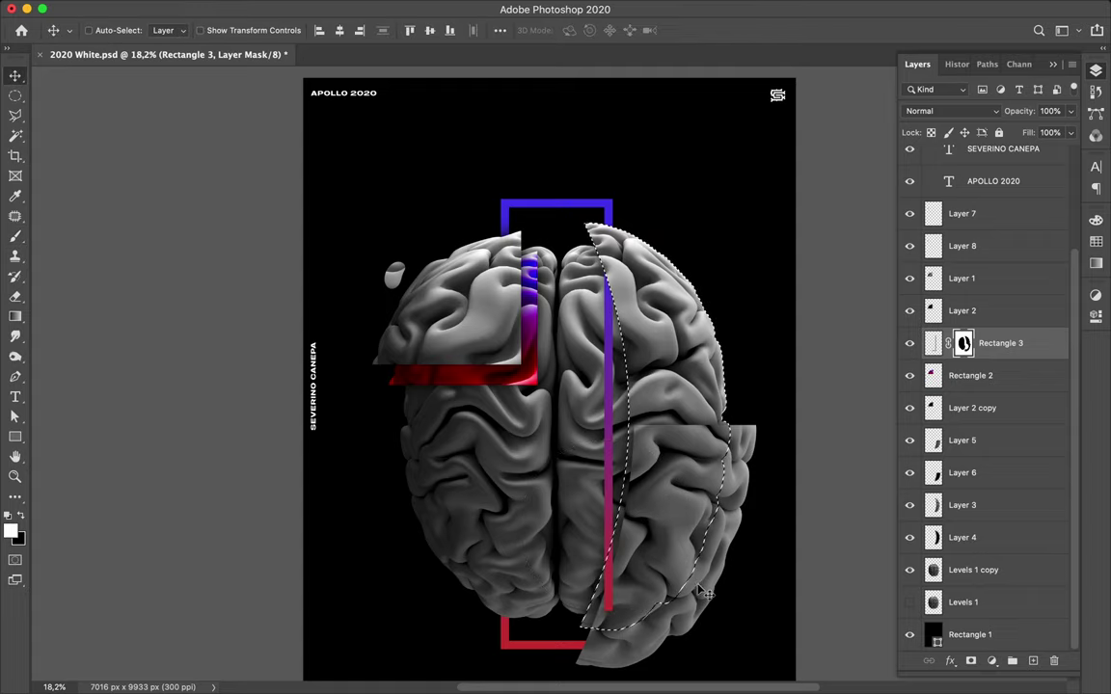
# Reload the lower-right slice selection, paint the mask so the right bar weaves through, and deselect
pyautogui.keyDown('ctrl'); pyautogui.click(708, 499); pyautogui.keyUp('ctrl')
pyautogui.keyDown('ctrl'); pyautogui.click(933, 440); pyautogui.keyUp('ctrl')
pyautogui.press('b')
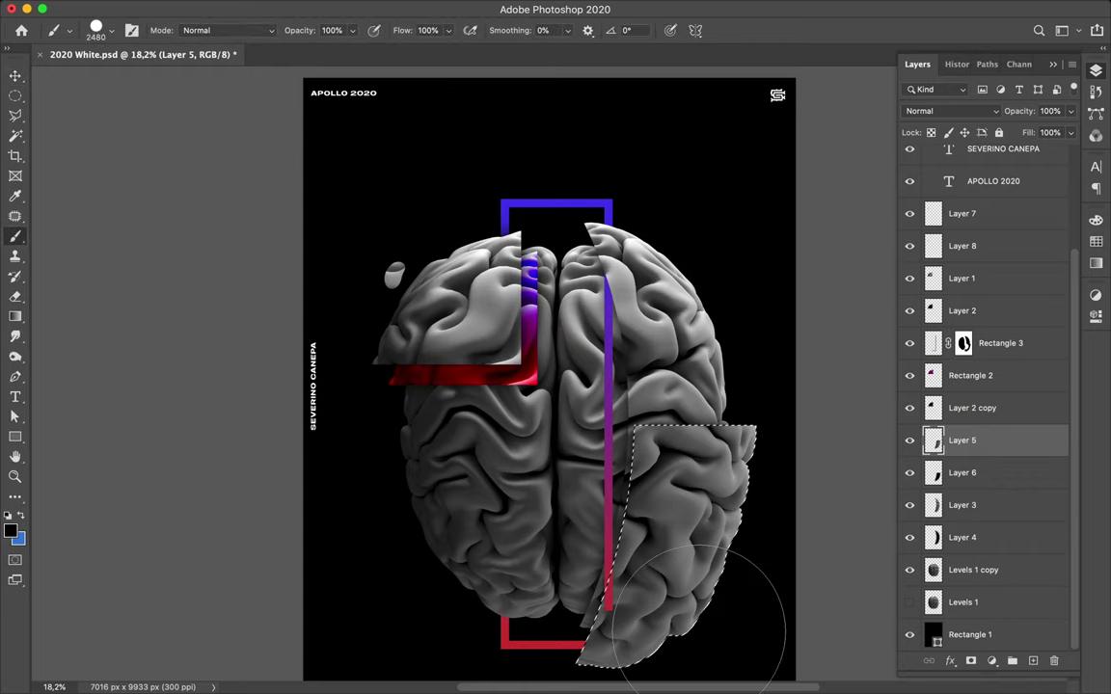
pyautogui.moveTo(733, 627); pyautogui.dragTo(626, 525)
pyautogui.hotkey('ctrl', 'z')
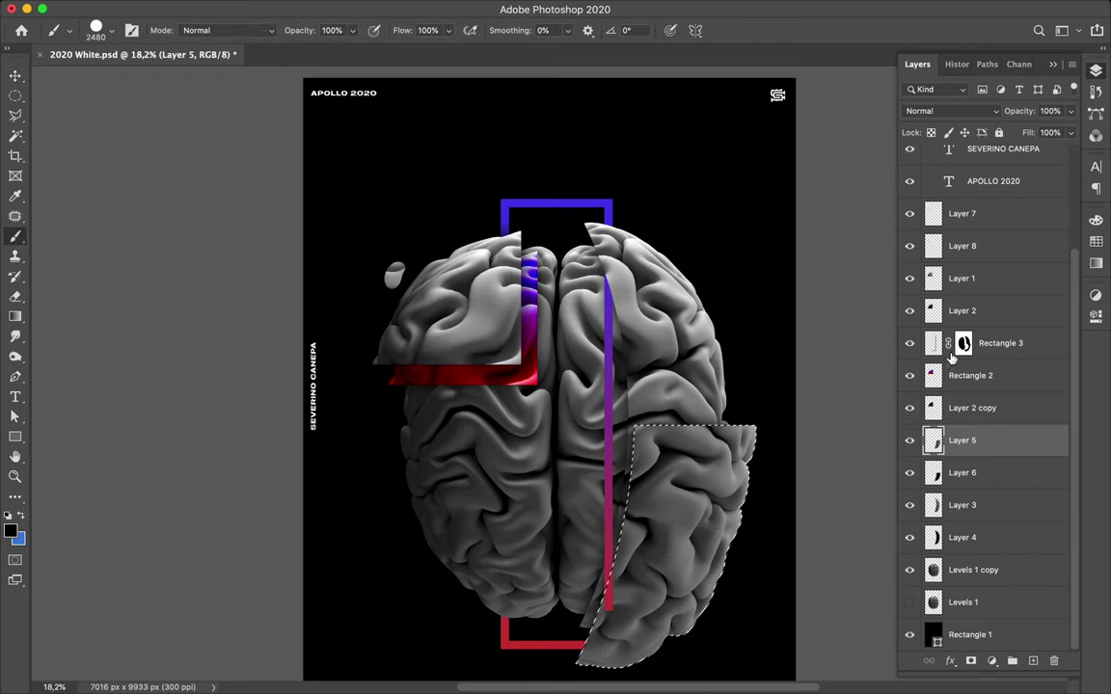
pyautogui.click(963, 344)
pyautogui.press('d')
pyautogui.moveTo(642, 603)
pyautogui.mouseDown()
pyautogui.moveTo(743, 608)
pyautogui.moveTo(673, 604)
pyautogui.mouseUp()
pyautogui.press('x')
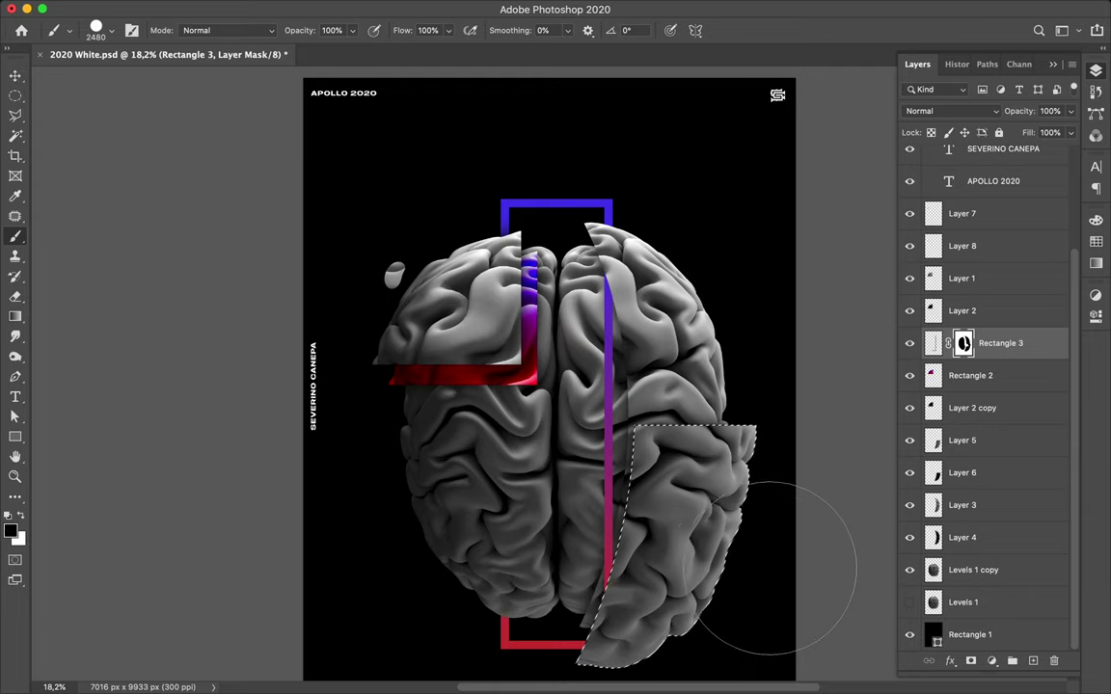
pyautogui.press('m')
pyautogui.hotkey('ctrl', 'd')
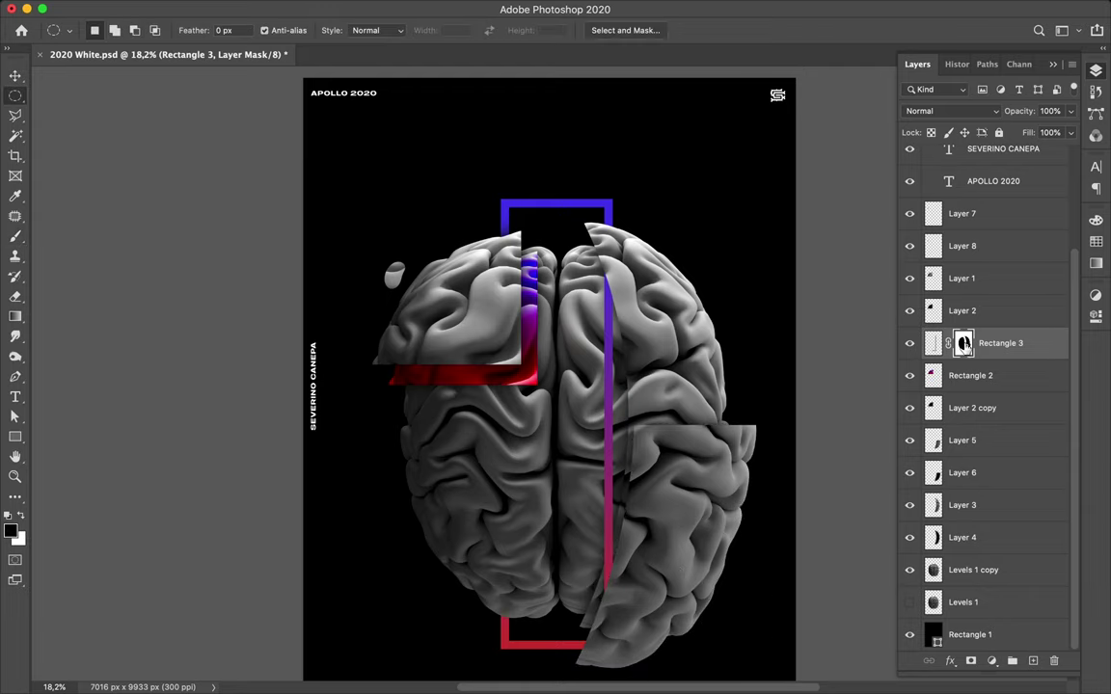
# Duplicate Rectangle 3 as Rectangle 3 copy and delete the copy's layer mask
pyautogui.click(933, 344)
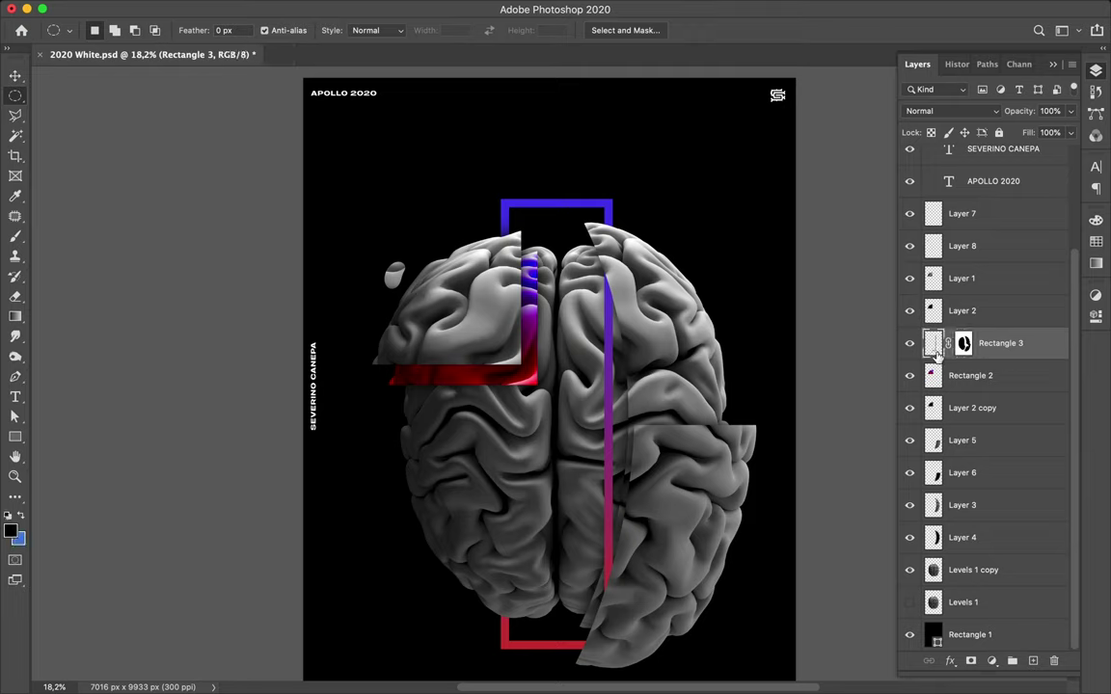
pyautogui.moveTo(1011, 347); pyautogui.dragTo(1011, 358)
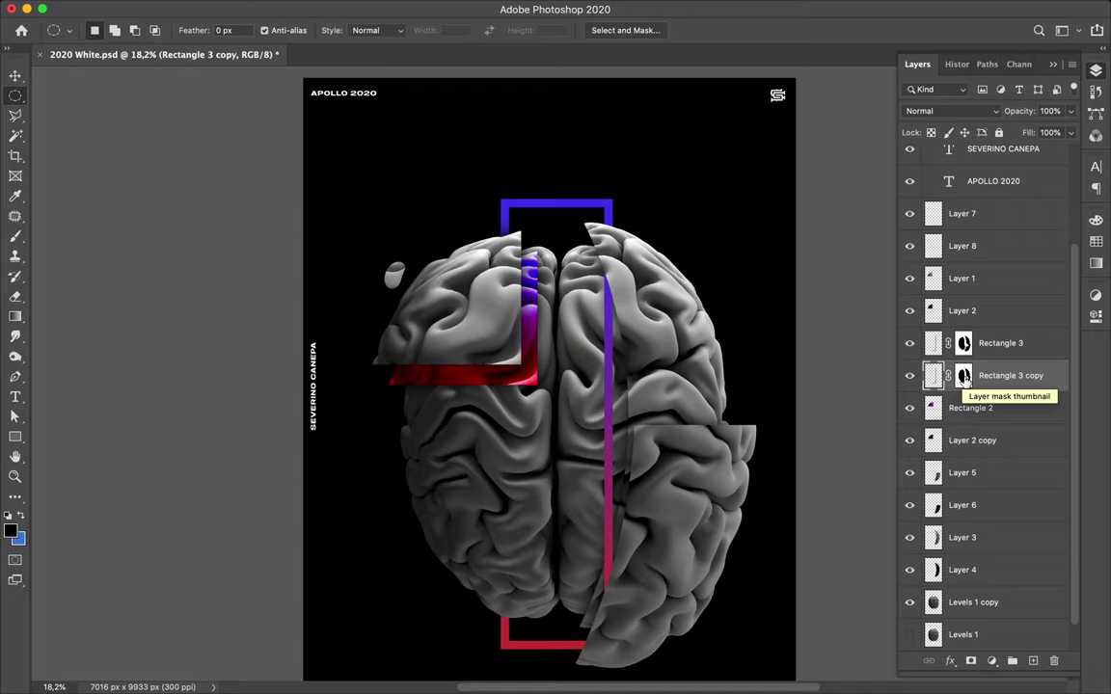
pyautogui.moveTo(964, 379); pyautogui.dragTo(1053, 660)
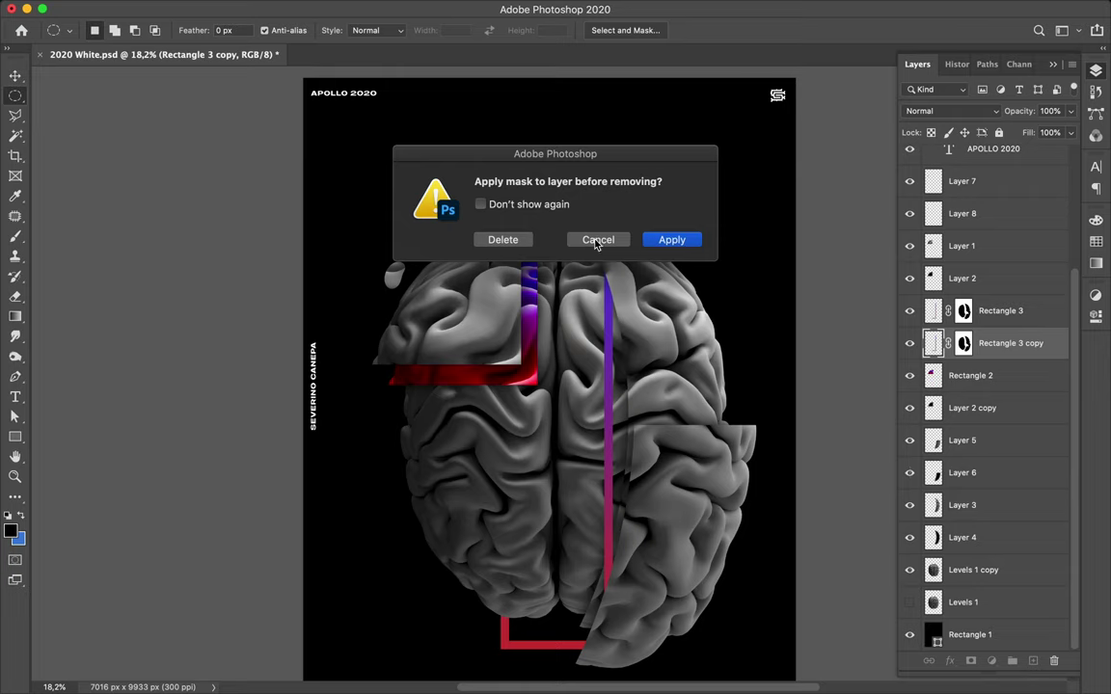
pyautogui.click(654, 240)
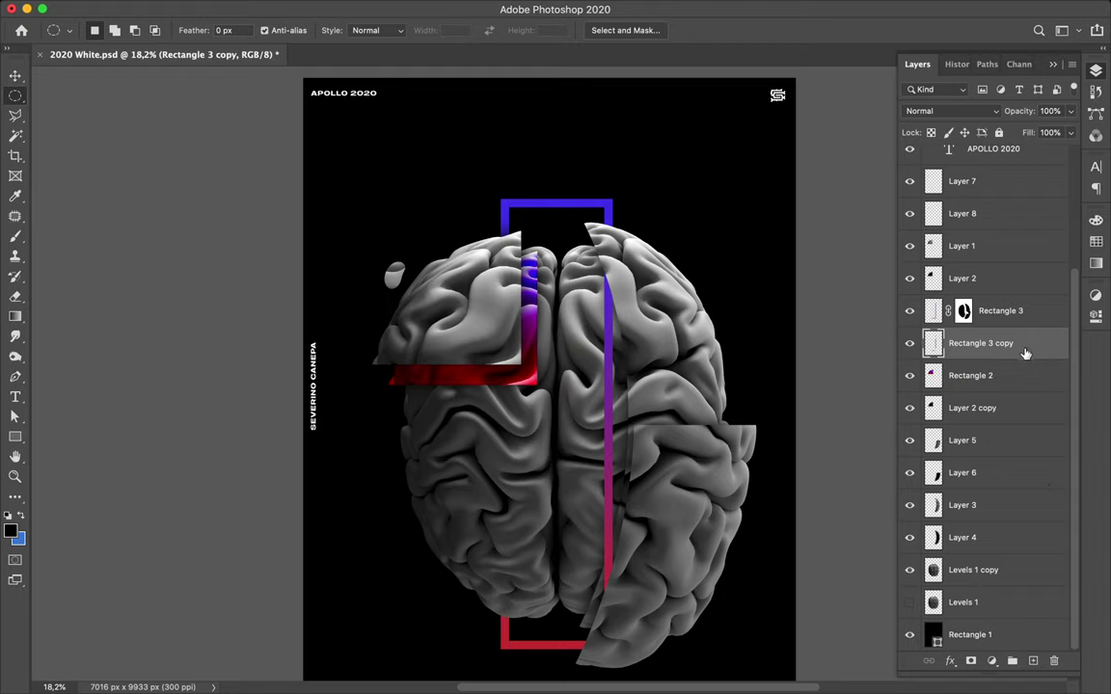
pyautogui.click(1021, 376)
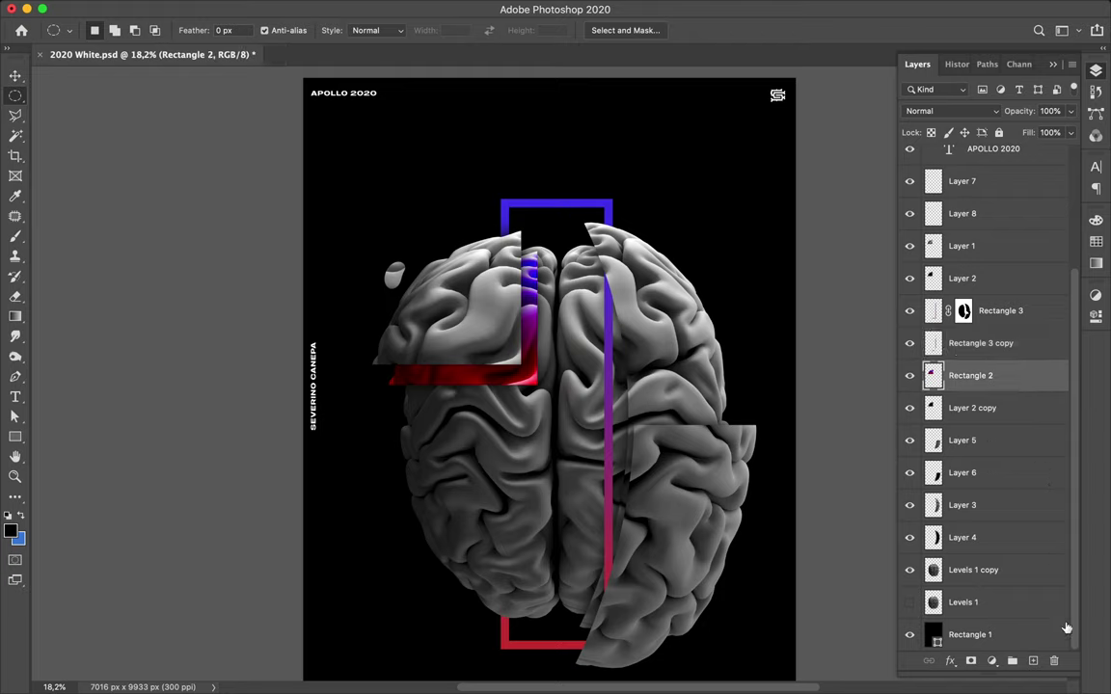
pyautogui.click(1033, 661)
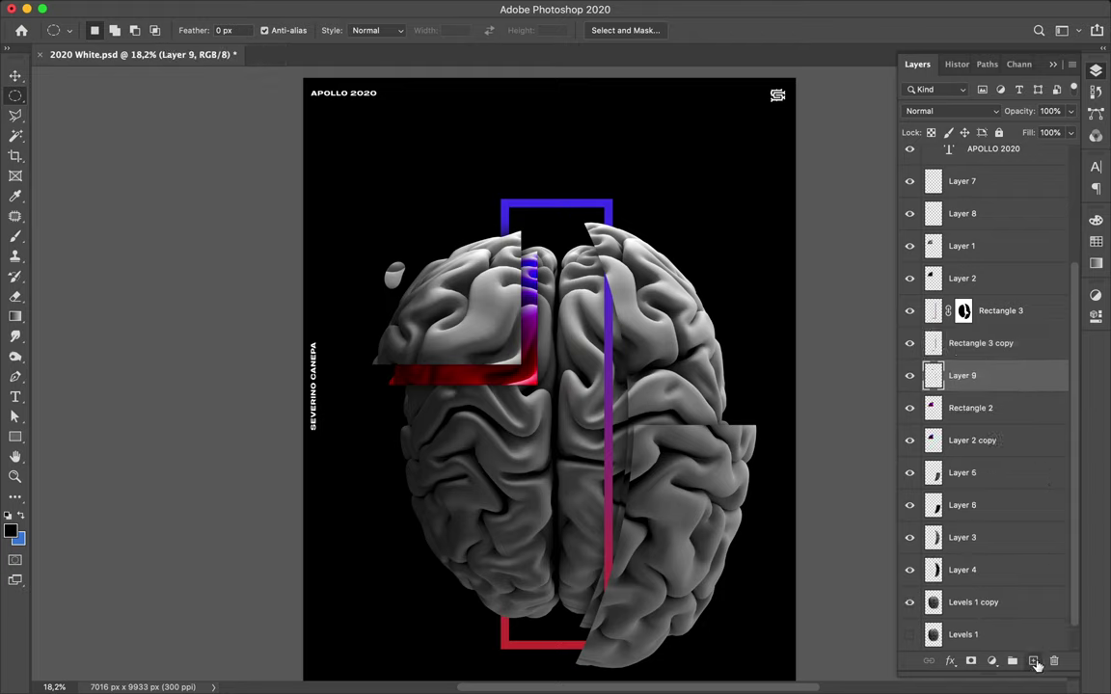
pyautogui.keyDown('super'); pyautogui.click(935, 345); pyautogui.keyUp('super')
pyautogui.press('b')
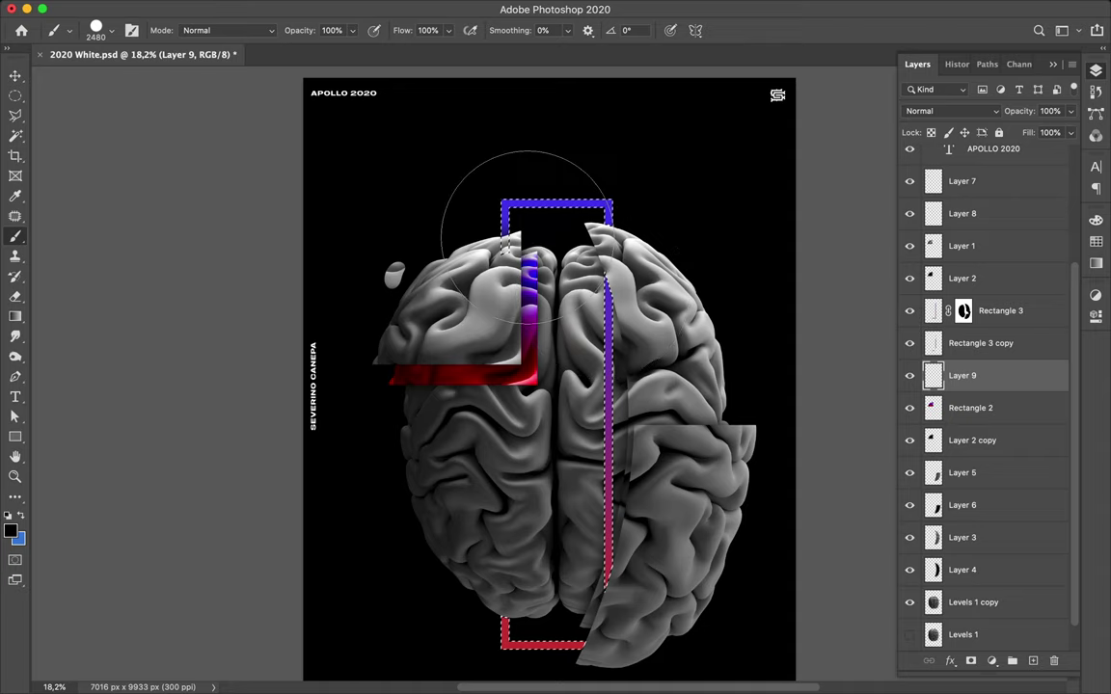
pyautogui.press('m')
pyautogui.click(535, 280)
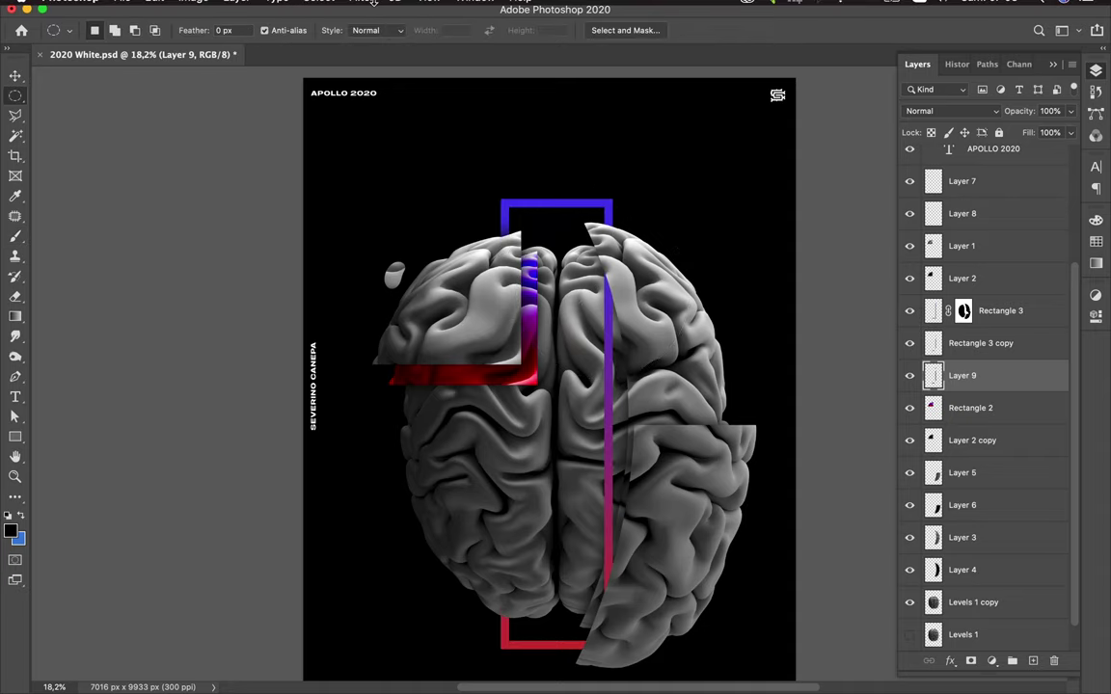
pyautogui.click(361, 9)
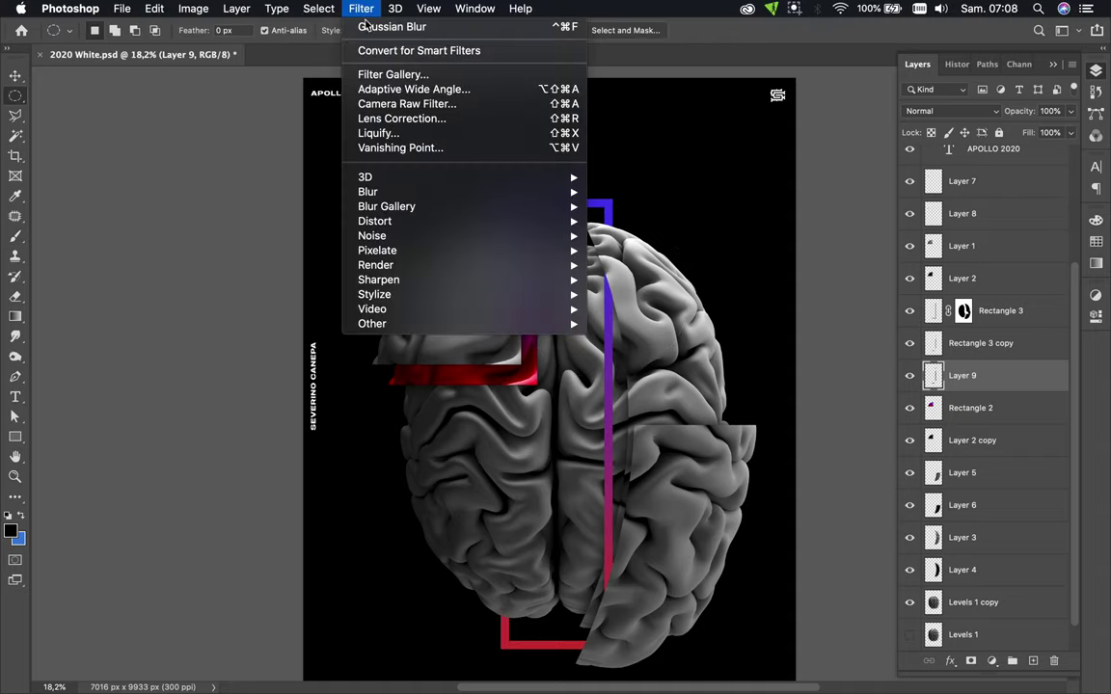
pyautogui.click(367, 27)
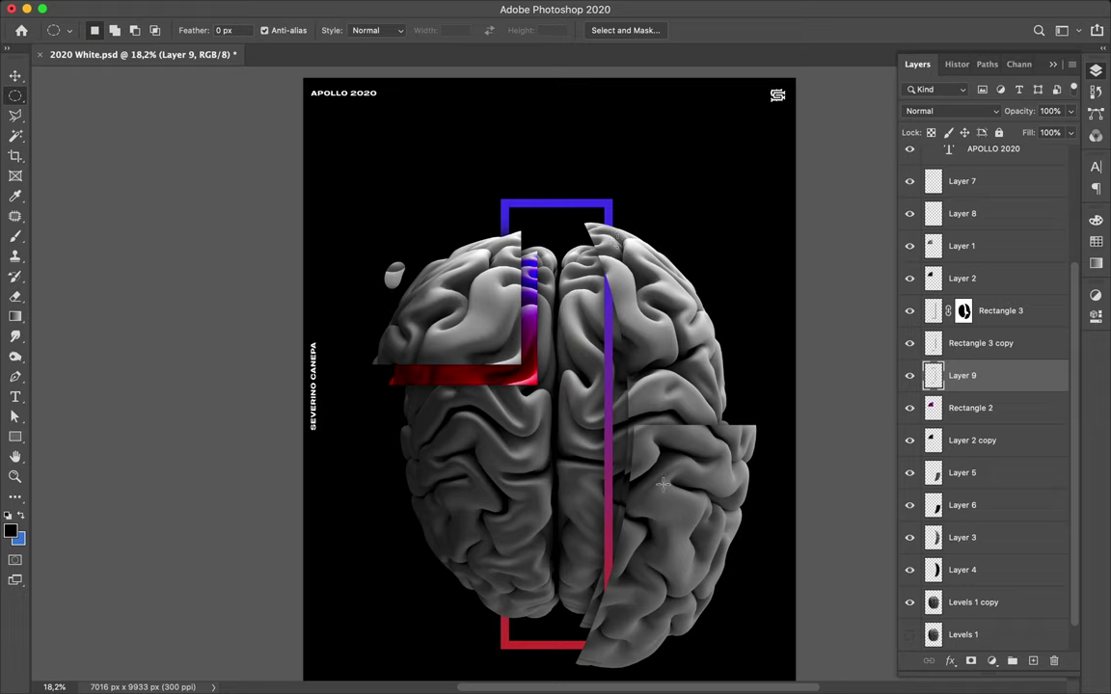
pyautogui.press('v')
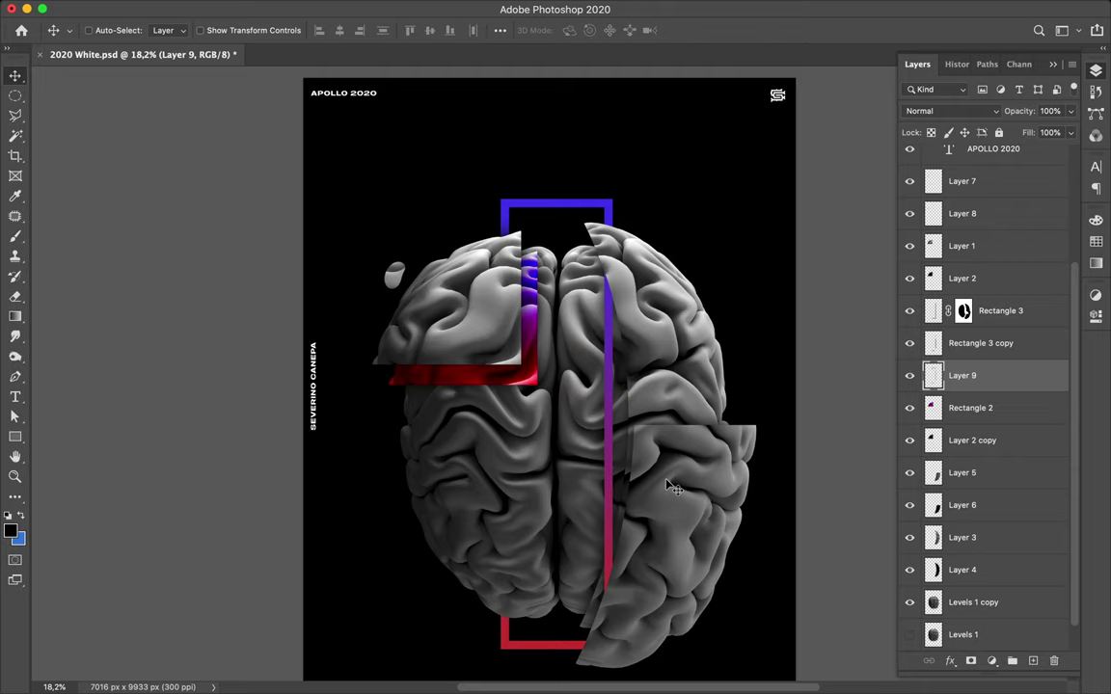
# Alt-drag a copy of the Layer 3 crescent slice upward and shrink it above the brain's right side
pyautogui.keyDown('super'); pyautogui.click(680, 359); pyautogui.keyUp('super')
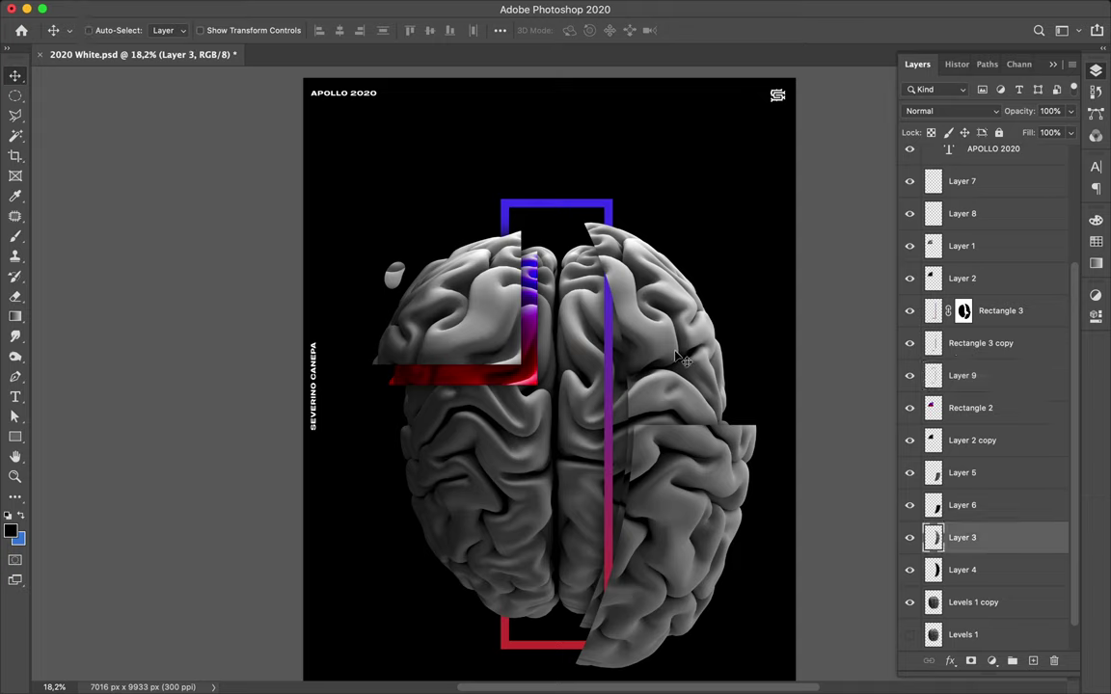
pyautogui.moveTo(679, 359); pyautogui.dragTo(647, 233)
pyautogui.press('super')
pyautogui.press('super+t')
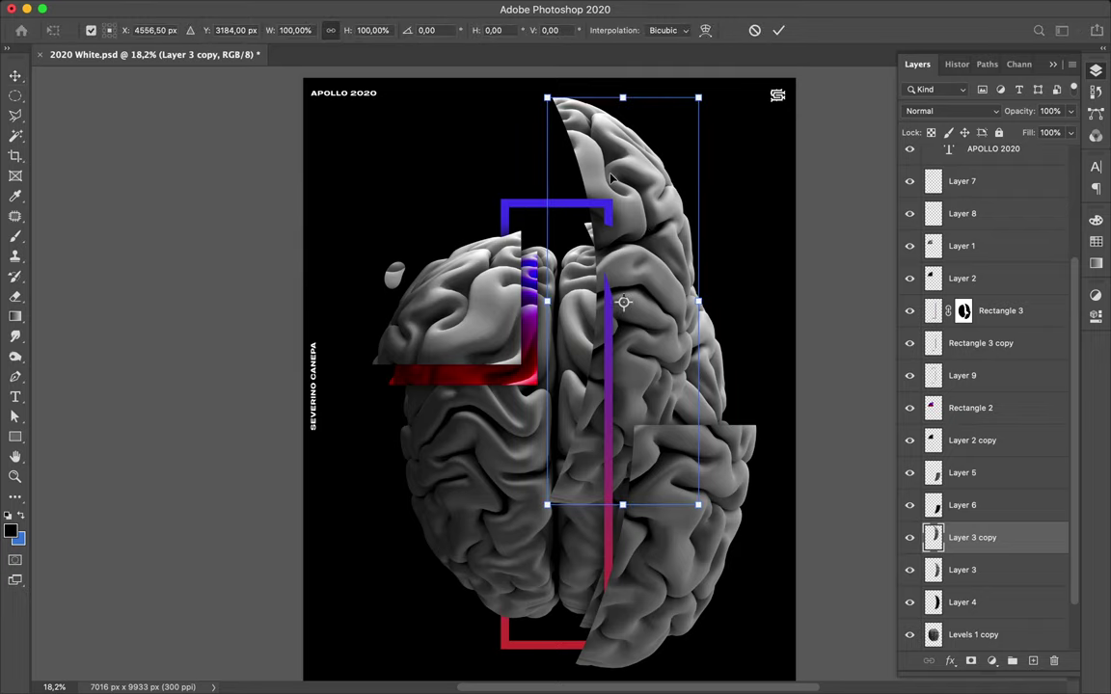
pyautogui.moveTo(621, 442); pyautogui.dragTo(623, 380)
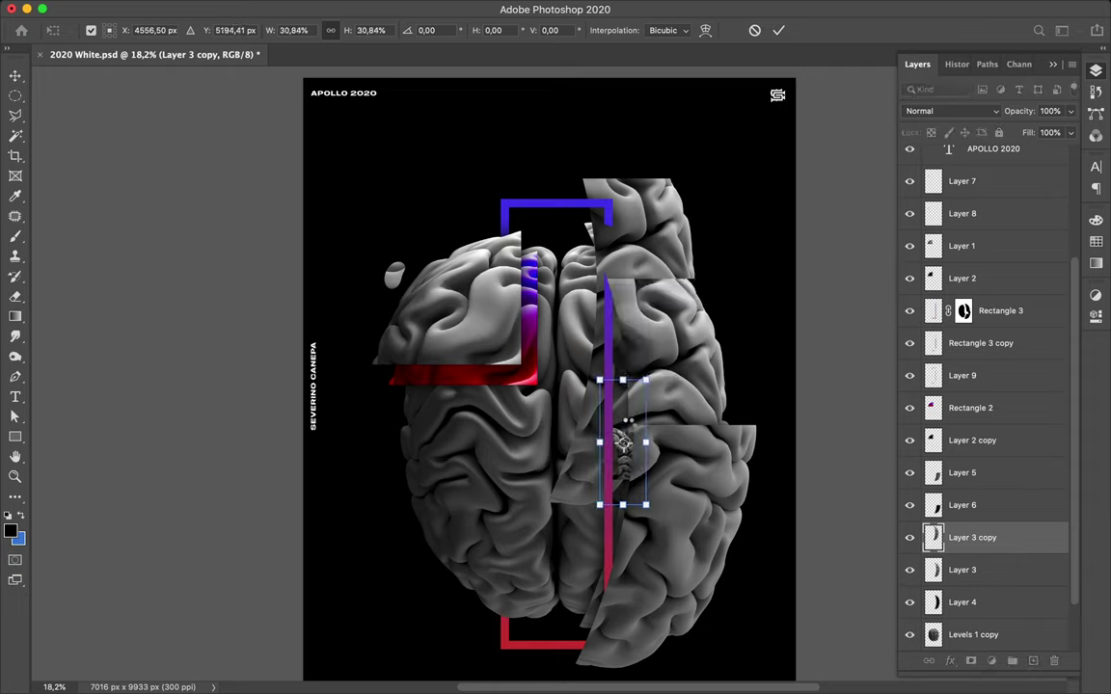
pyautogui.press('Return')
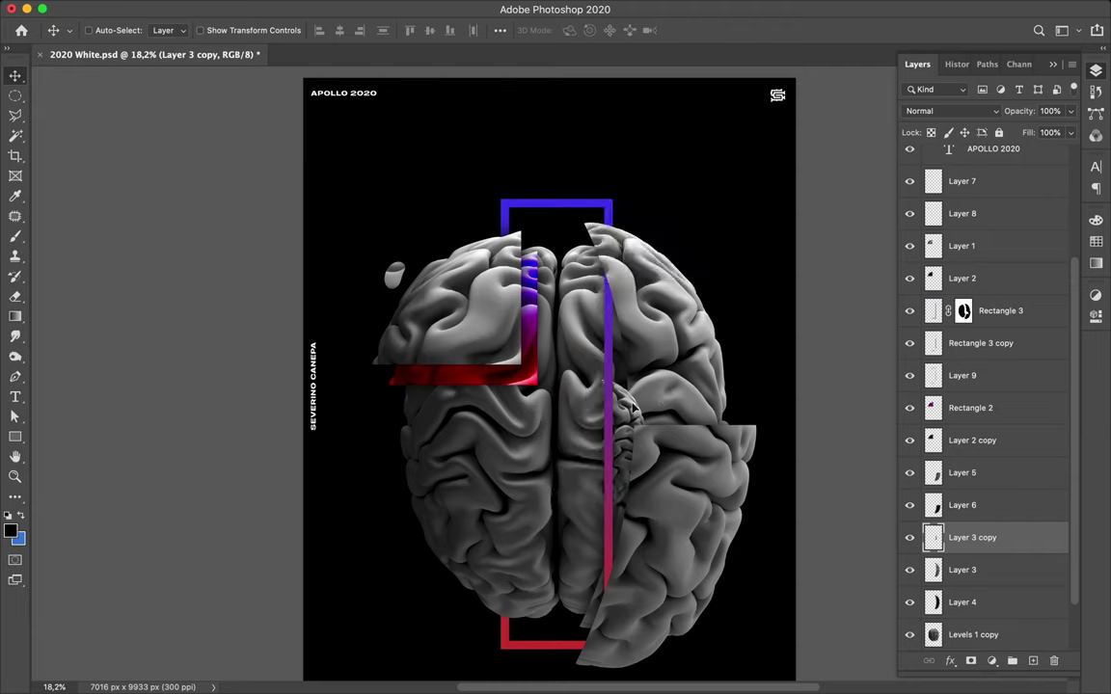
pyautogui.moveTo(672, 246); pyautogui.dragTo(677, 197)
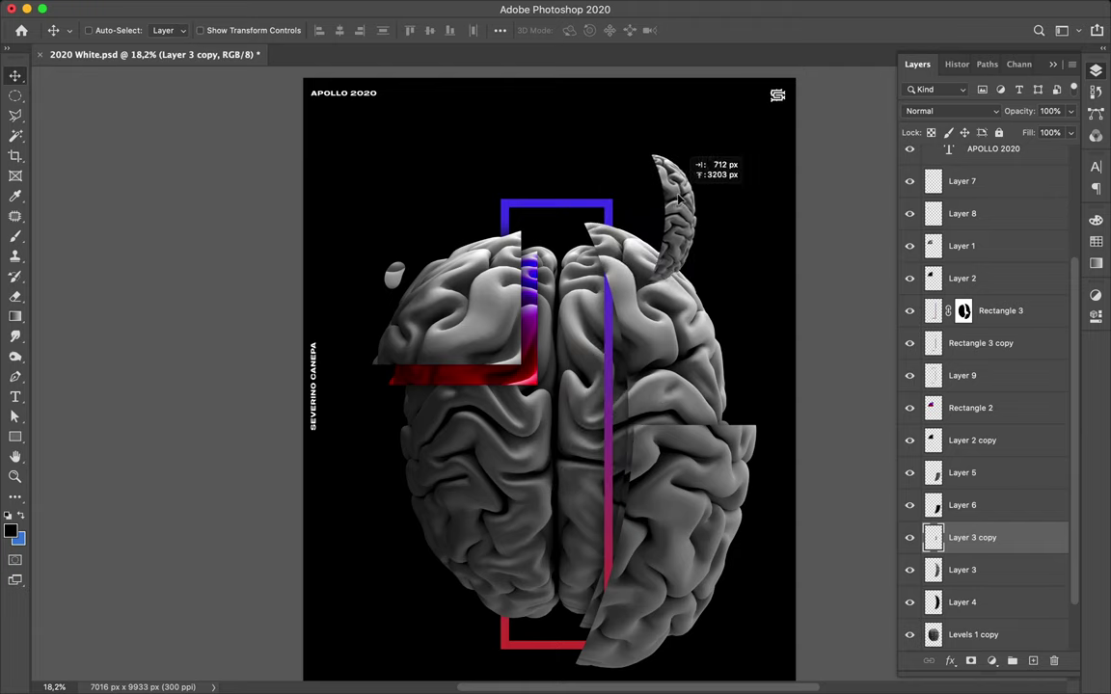
# Scale the crescent copy to about 63%, tilt it about 11° counter-clockwise, and move it top-right
pyautogui.hotkey('ctrl', 't')
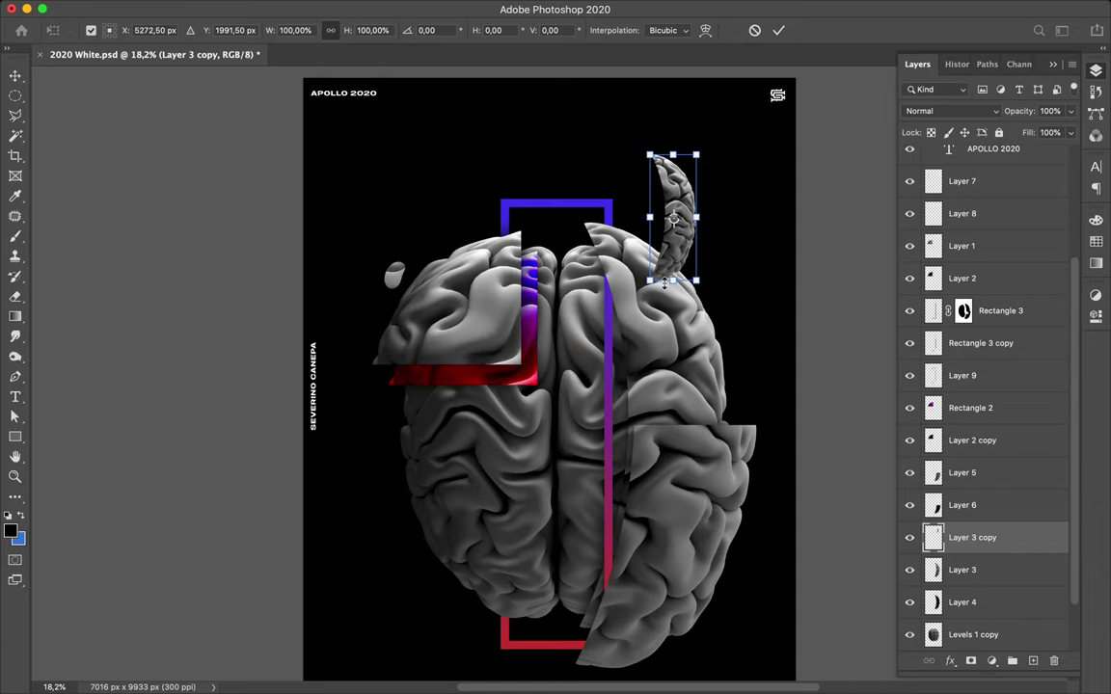
pyautogui.moveTo(675, 277); pyautogui.dragTo(680, 233)
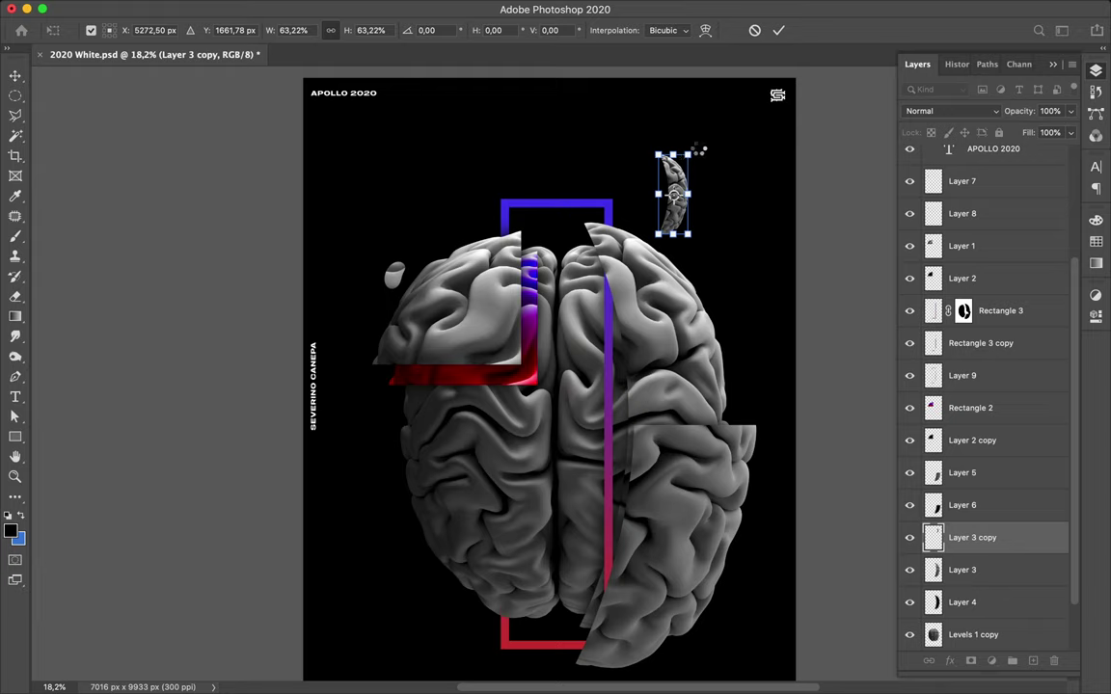
pyautogui.press('Return')
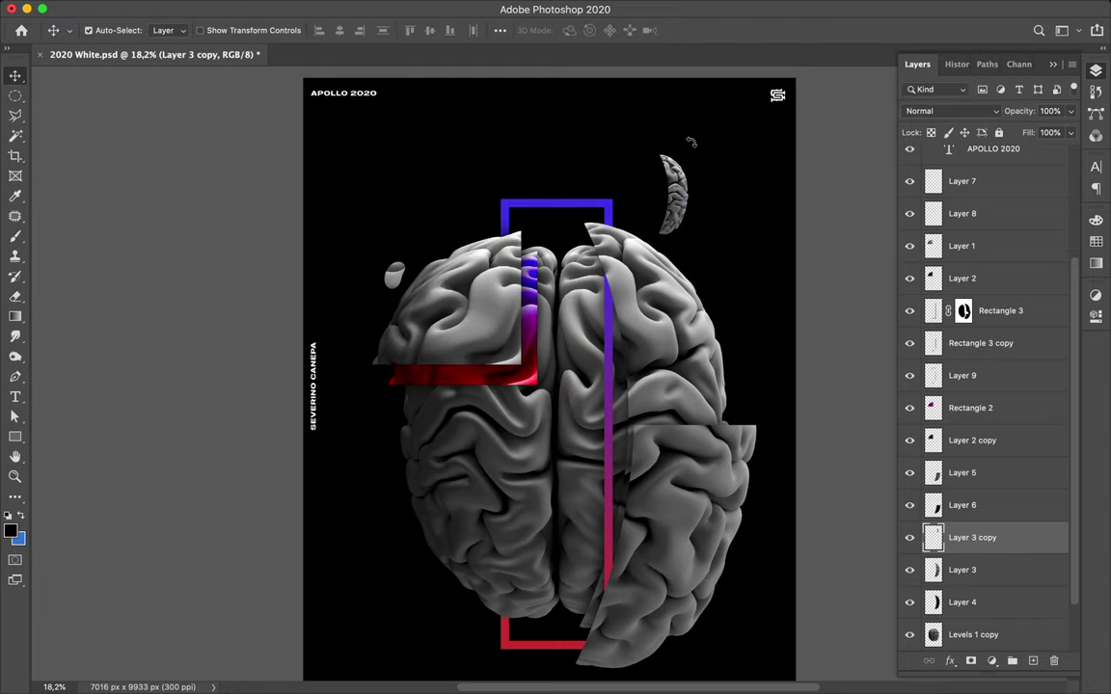
pyautogui.hotkey('ctrl', 't')
pyautogui.moveTo(712, 140); pyautogui.dragTo(679, 138)
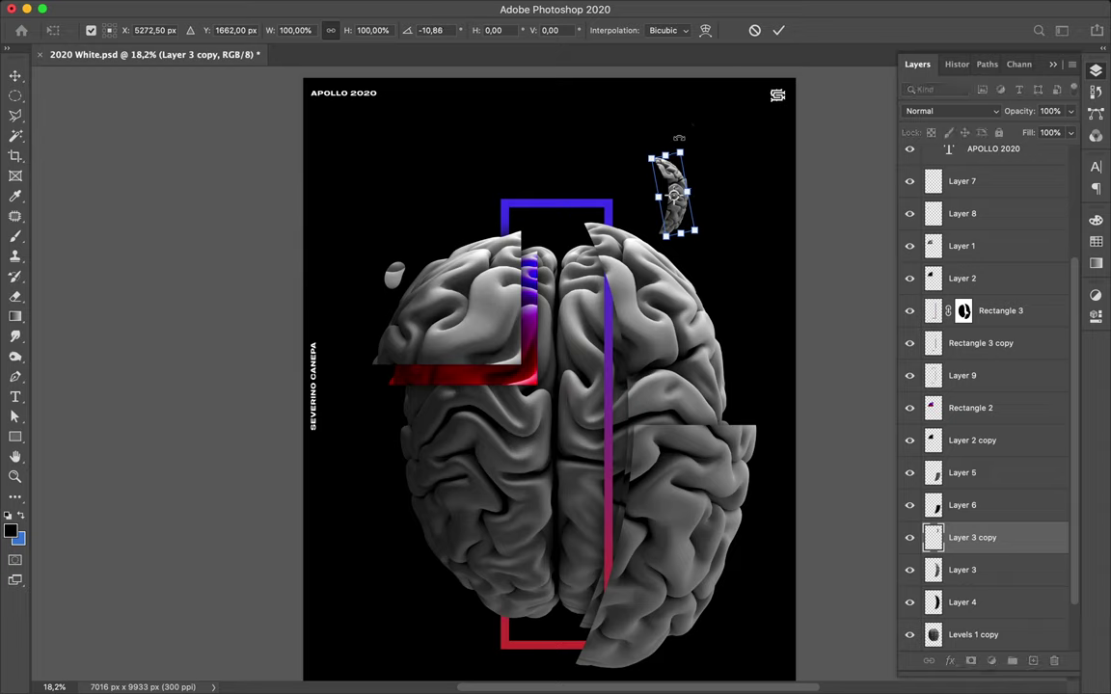
pyautogui.press('Return')
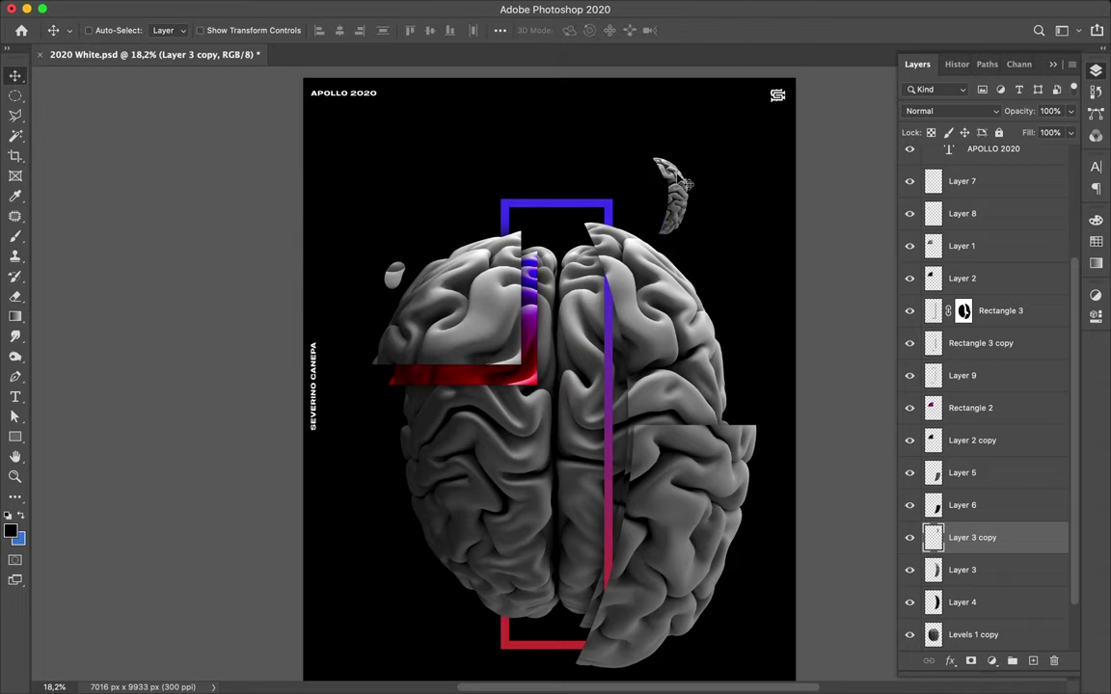
pyautogui.moveTo(674, 188); pyautogui.dragTo(692, 169)
pyautogui.press('u')
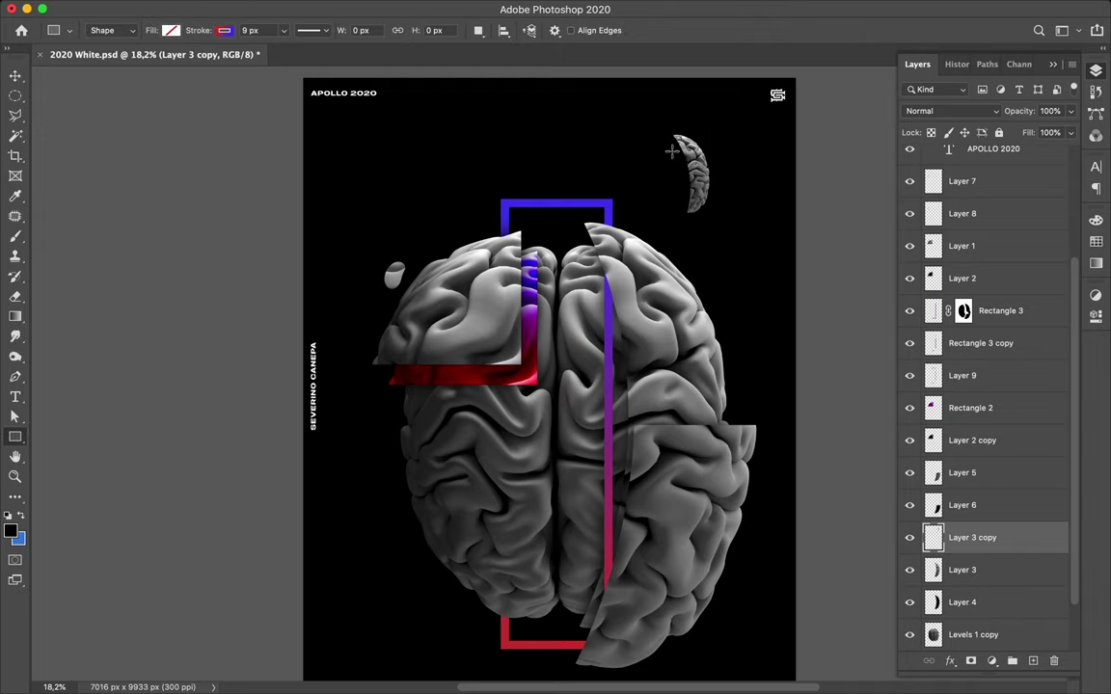
# Draw a rectangle over the small crescent with no stroke and a red-blue gradient fill
pyautogui.click(226, 37)
pyautogui.click(134, 59)
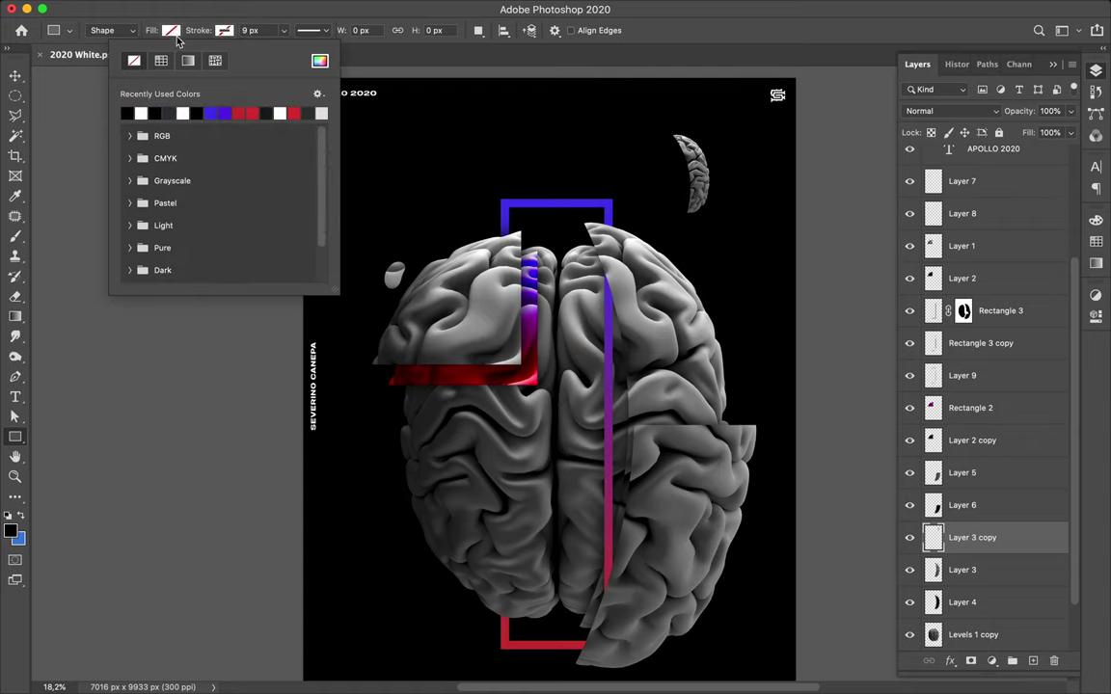
pyautogui.click(177, 35)
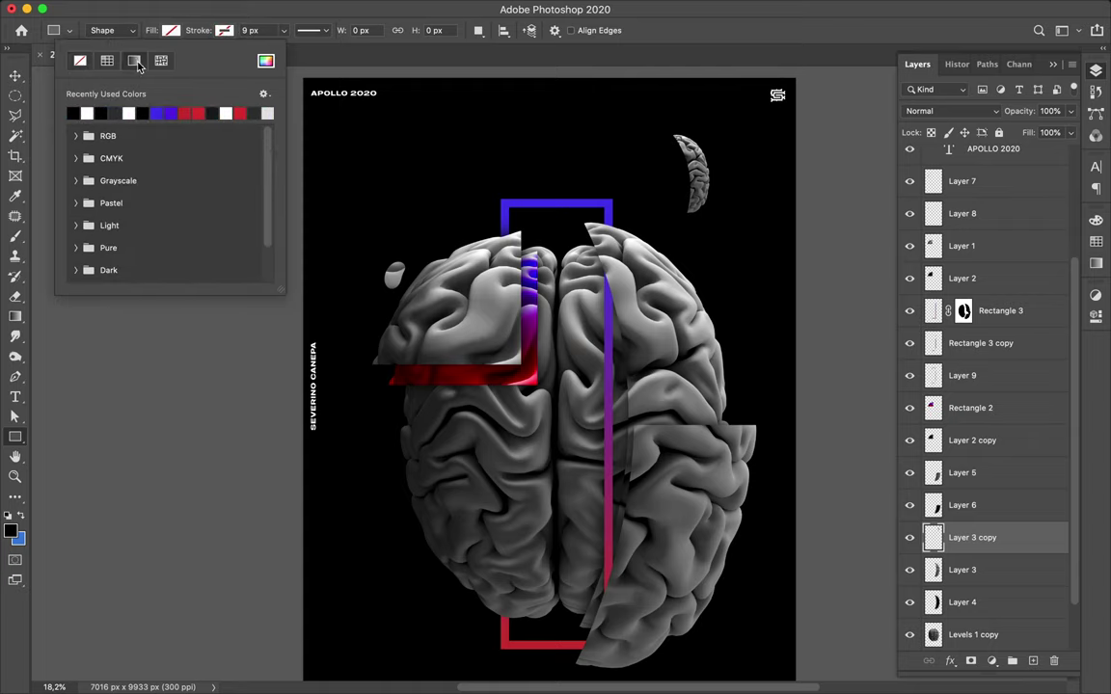
pyautogui.click(133, 60)
pyautogui.click(73, 113)
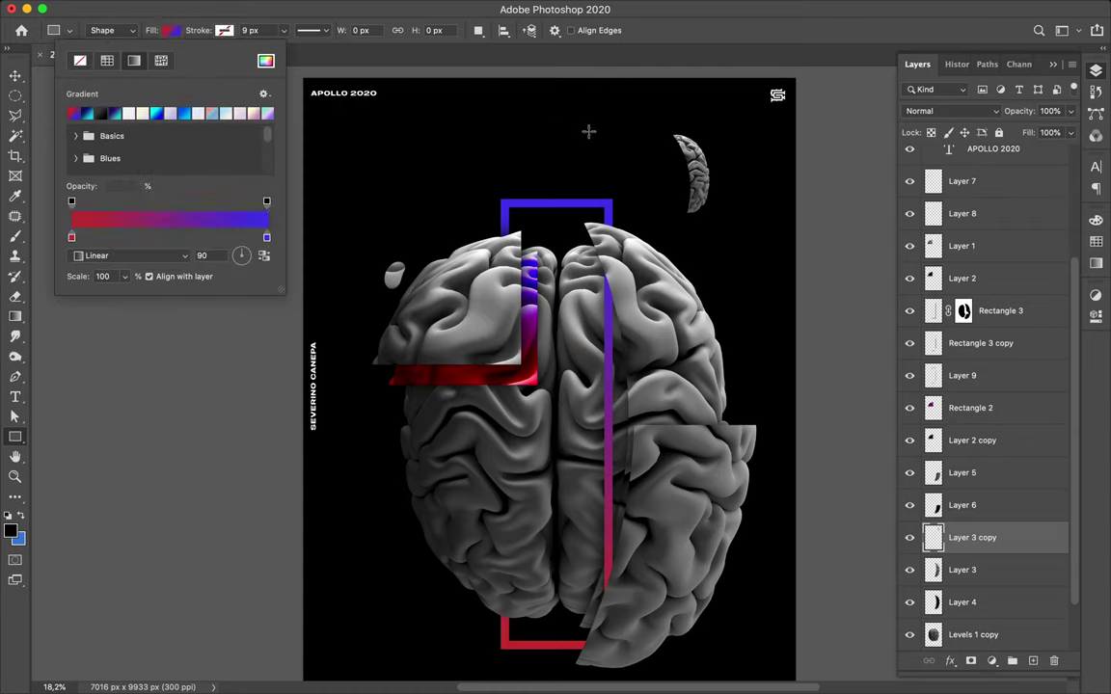
pyautogui.moveTo(665, 123); pyautogui.dragTo(718, 220)
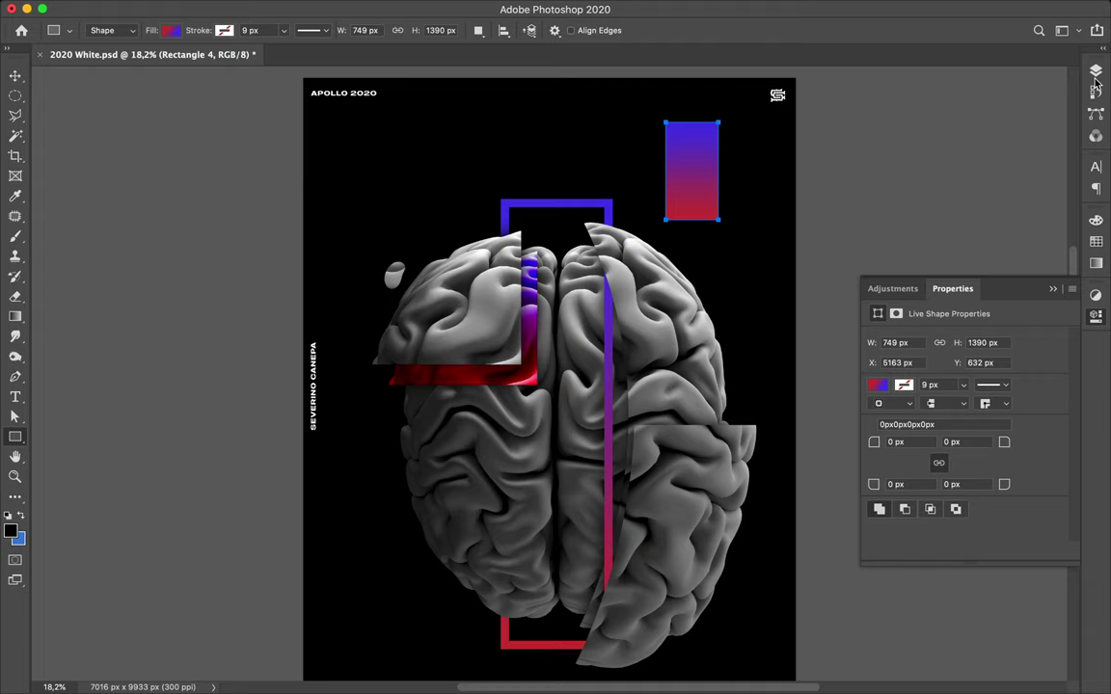
# Clip Rectangle 4 to the crescent slice and set its blend mode to Overlay
pyautogui.press('F7')
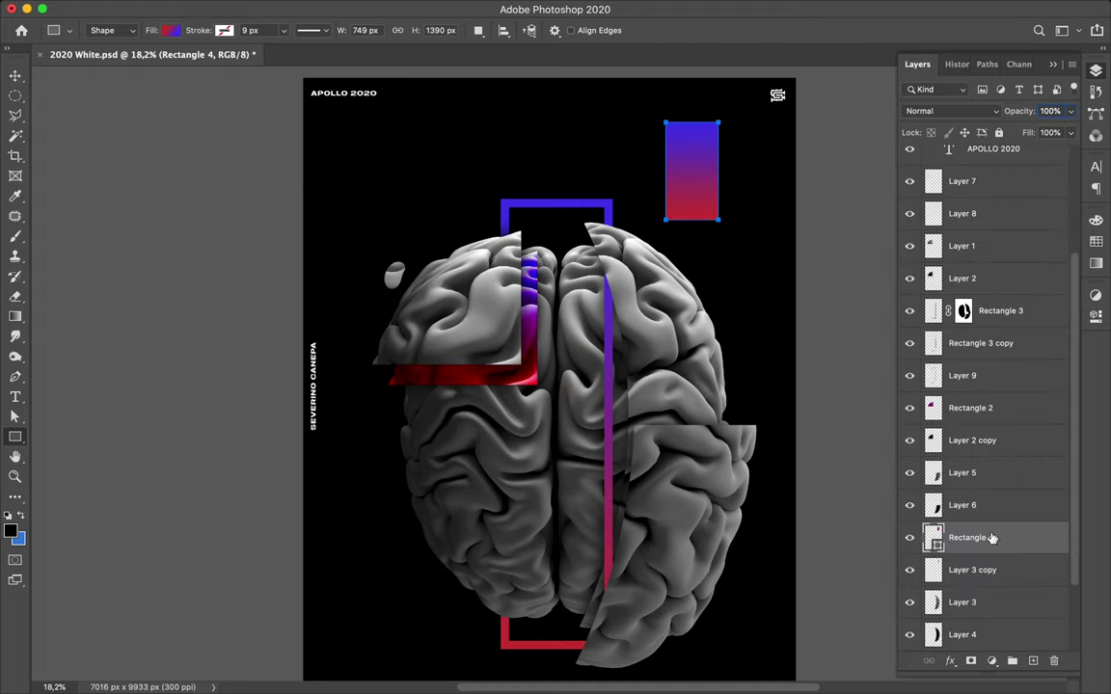
pyautogui.moveTo(985, 559); pyautogui.dragTo(983, 549)
pyautogui.keyDown('alt'); pyautogui.click(985, 550); pyautogui.keyUp('alt')
pyautogui.click(960, 112)
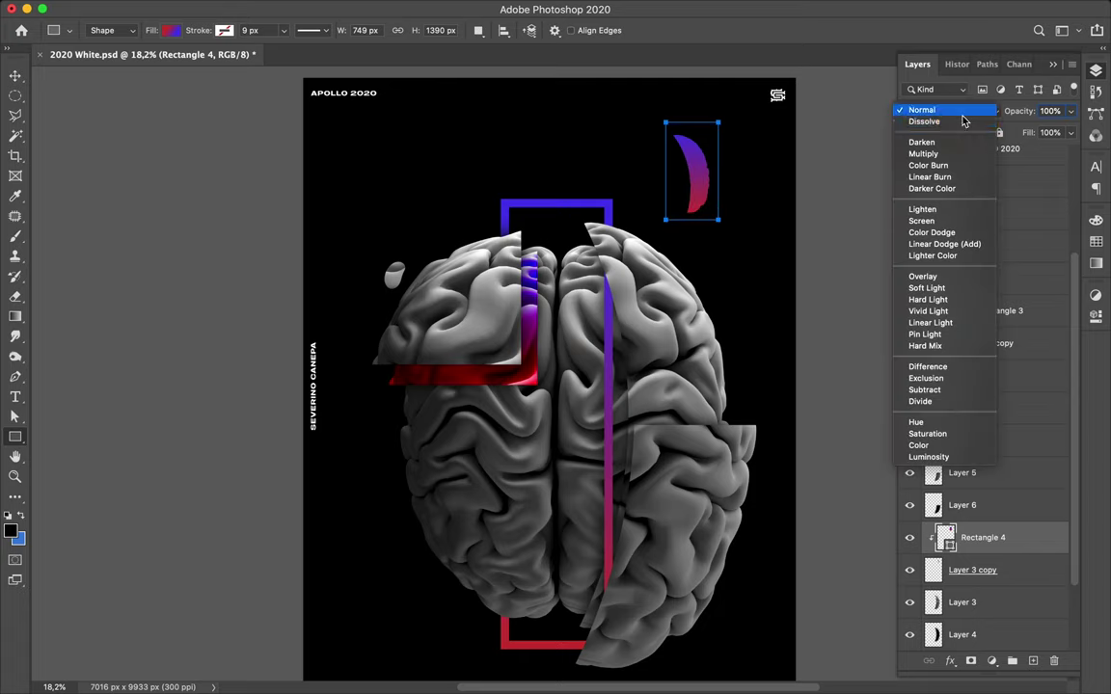
pyautogui.click(967, 279)
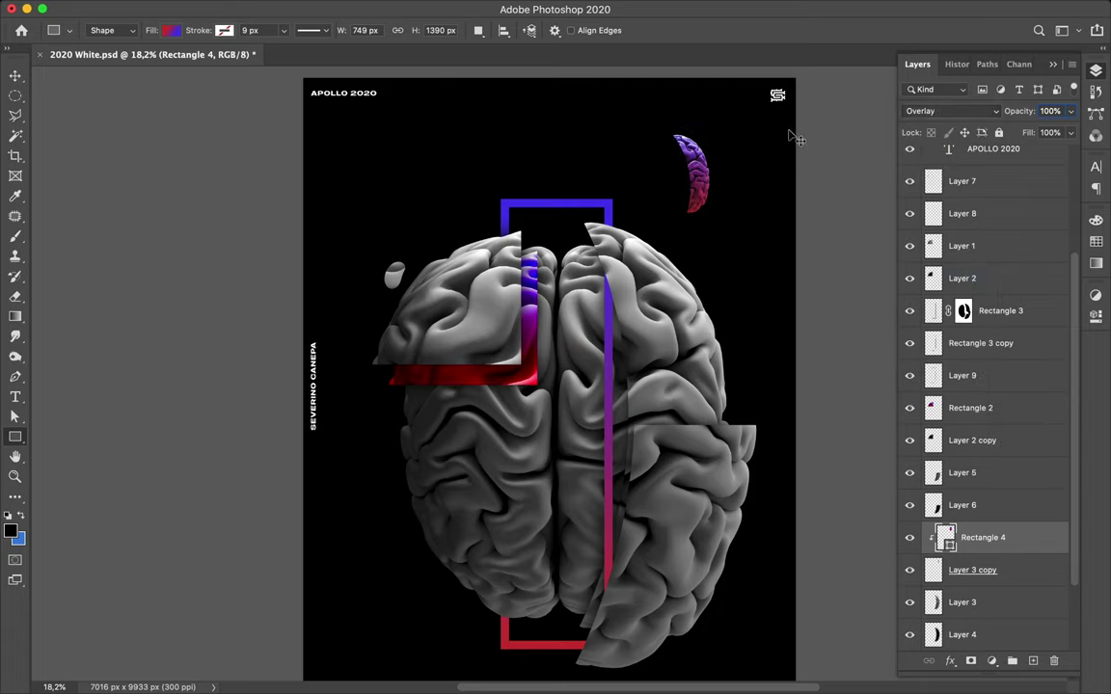
pyautogui.press('v')
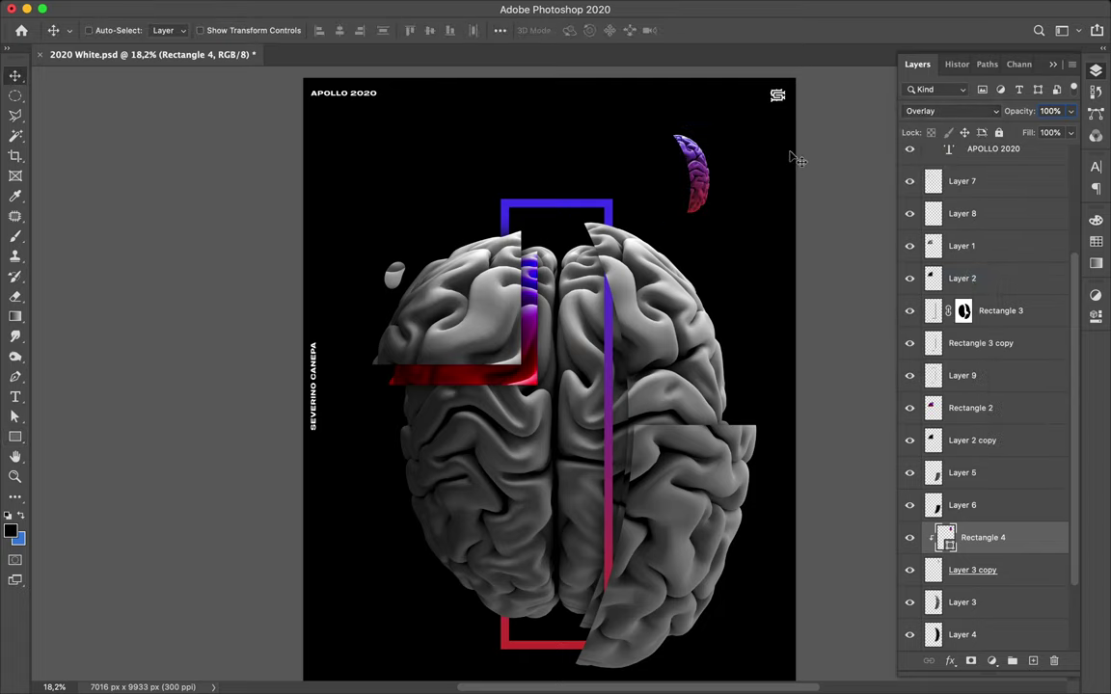
# Stamp Rectangle 4 and Layer 3 copy into a merged copy, then apply Gaussian Blur to it
pyautogui.keyDown('shift'); pyautogui.click(1001, 569); pyautogui.keyUp('shift')
pyautogui.press('super+e')
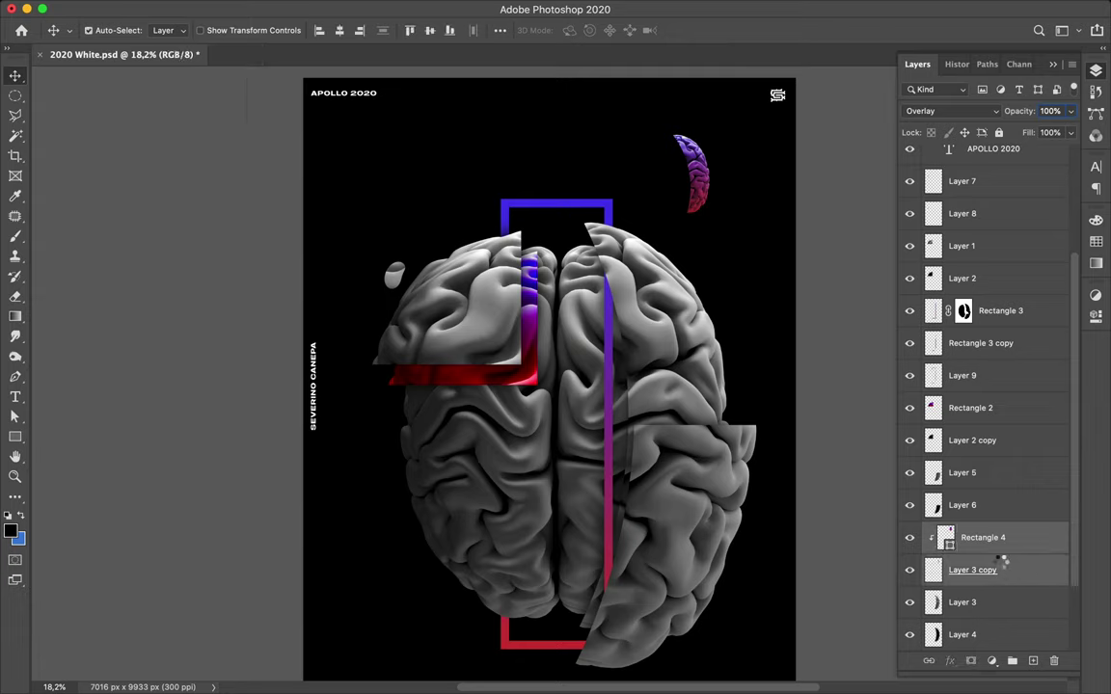
pyautogui.keyDown('alt'); pyautogui.moveTo(1011, 552); pyautogui.dragTo(1009, 559); pyautogui.keyUp('alt')
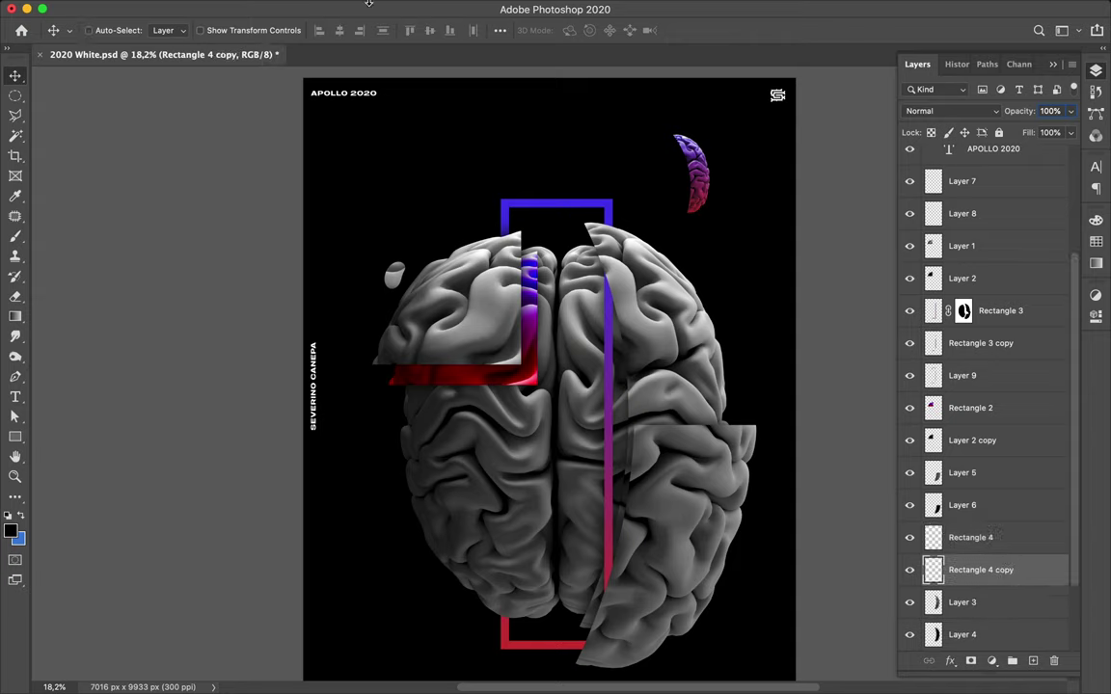
pyautogui.moveTo(298, 11)
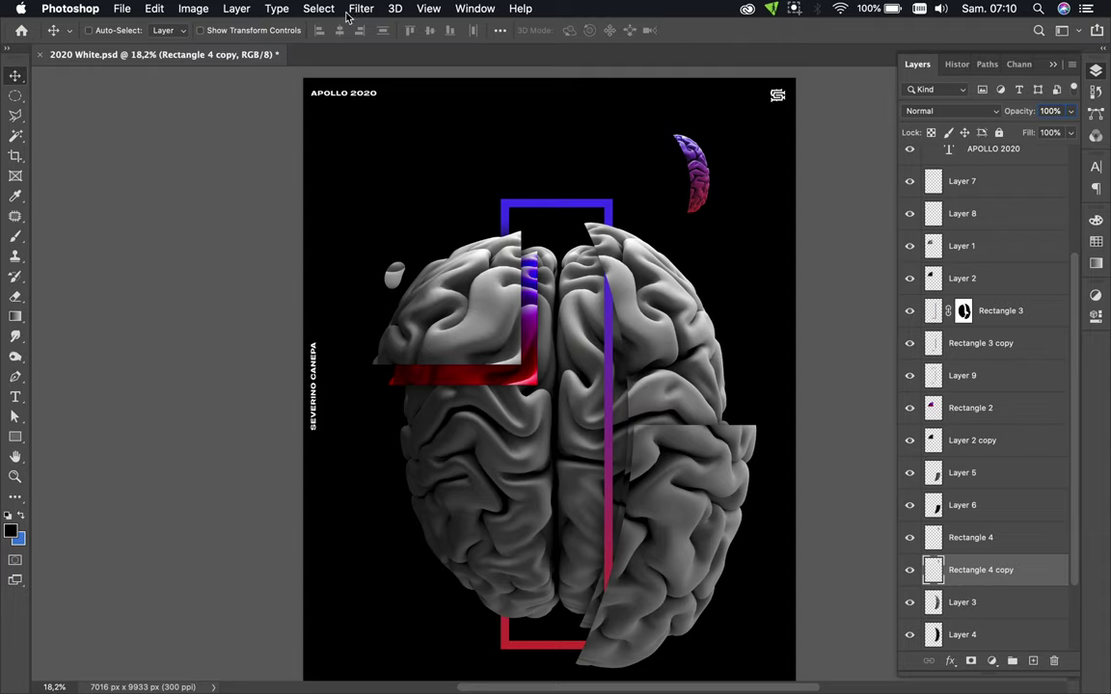
pyautogui.click(357, 11)
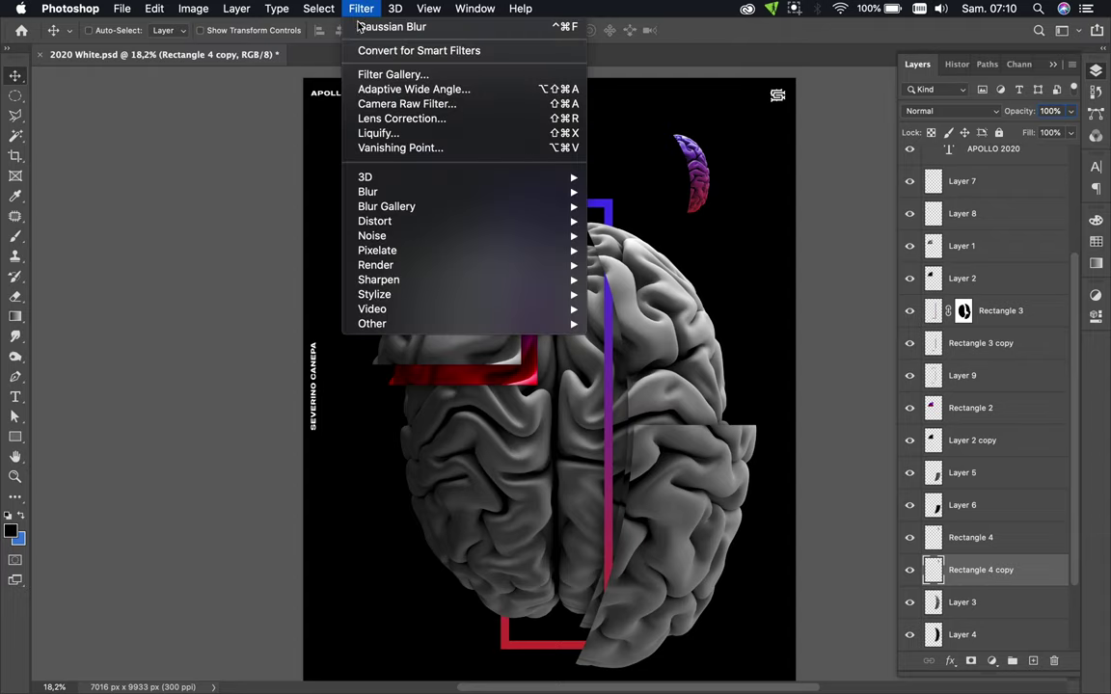
pyautogui.click(359, 30)
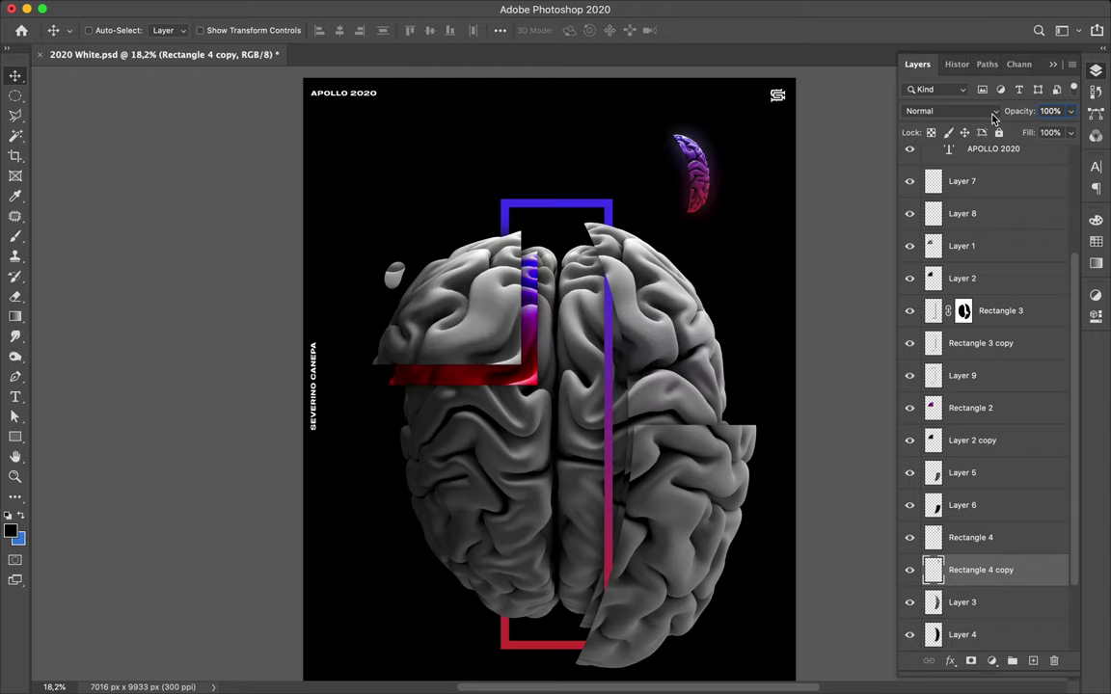
# Blend the blurred copy in Linear Dodge (Add), then duplicate it above Rectangle 4 as Rectangle 4 copy 2
pyautogui.click(993, 113)
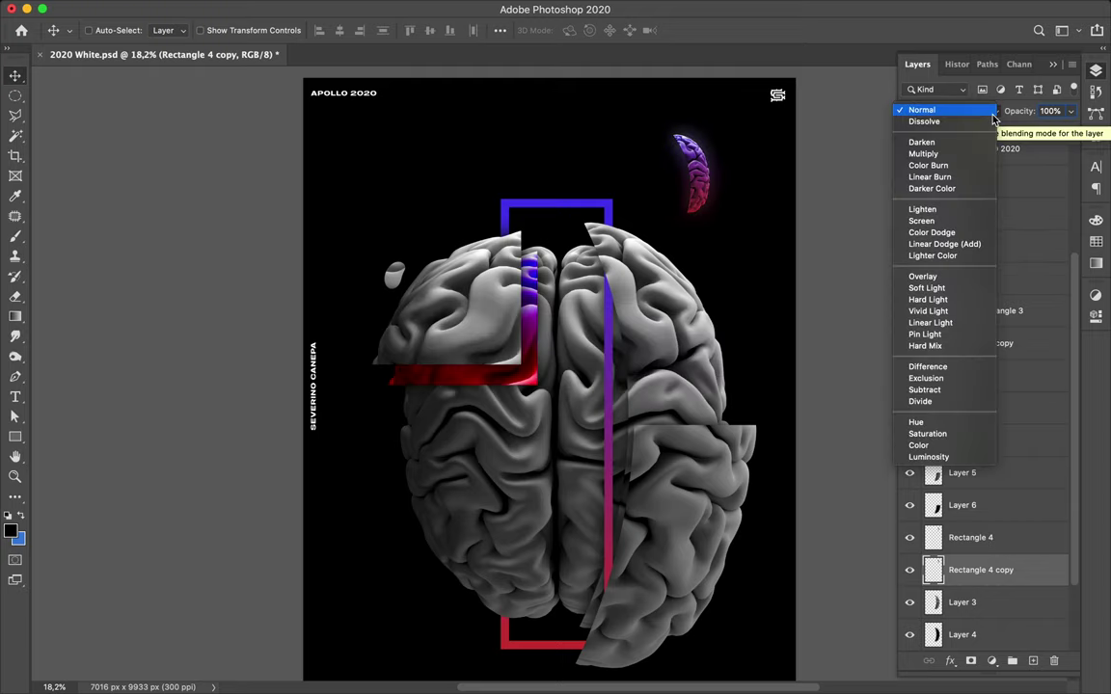
pyautogui.click(979, 245)
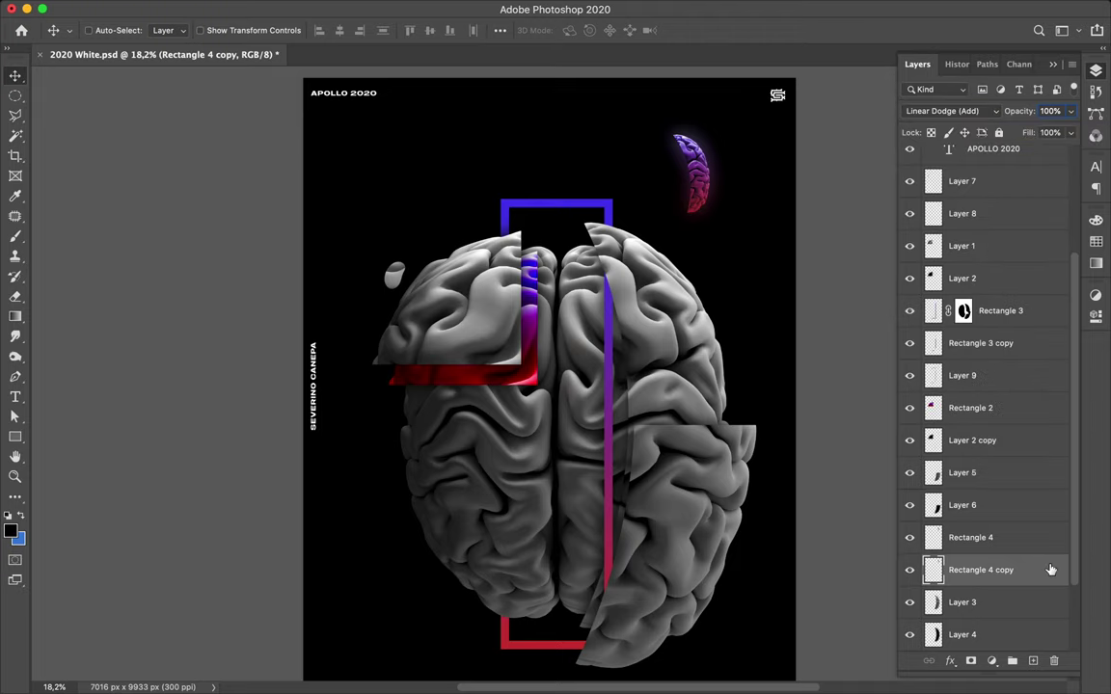
pyautogui.moveTo(1004, 581); pyautogui.dragTo(1003, 539)
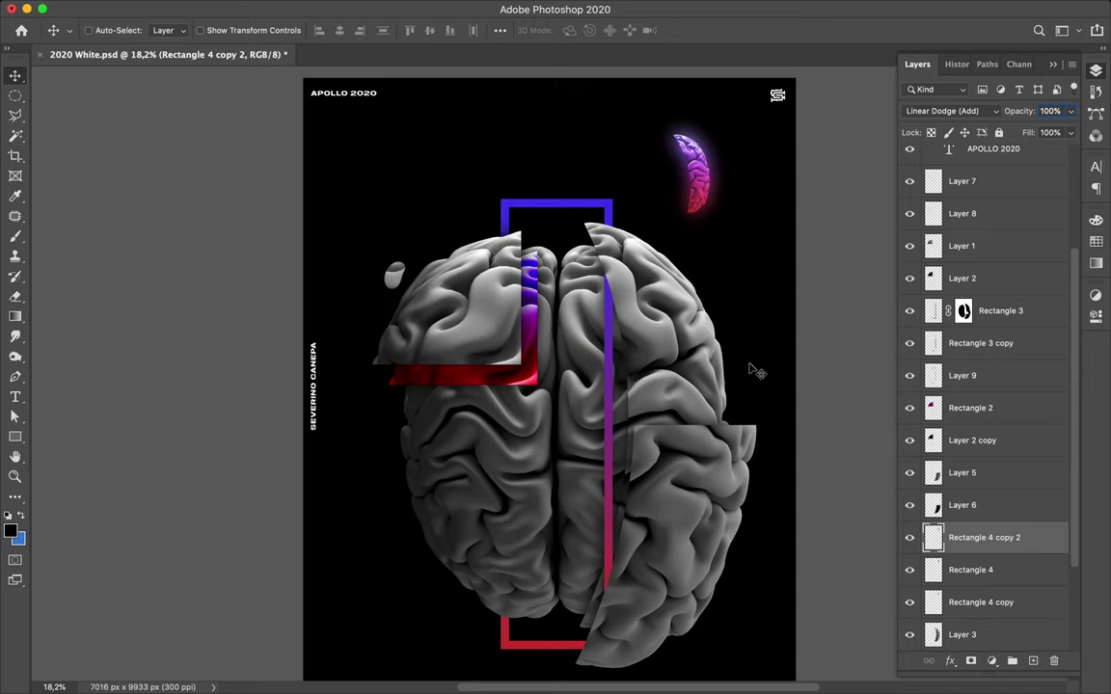
pyautogui.scroll(-5, 752, 386)
# Draw a rectangular marquee over the brain's lower-left area
pyautogui.scroll(4, 761, 420)
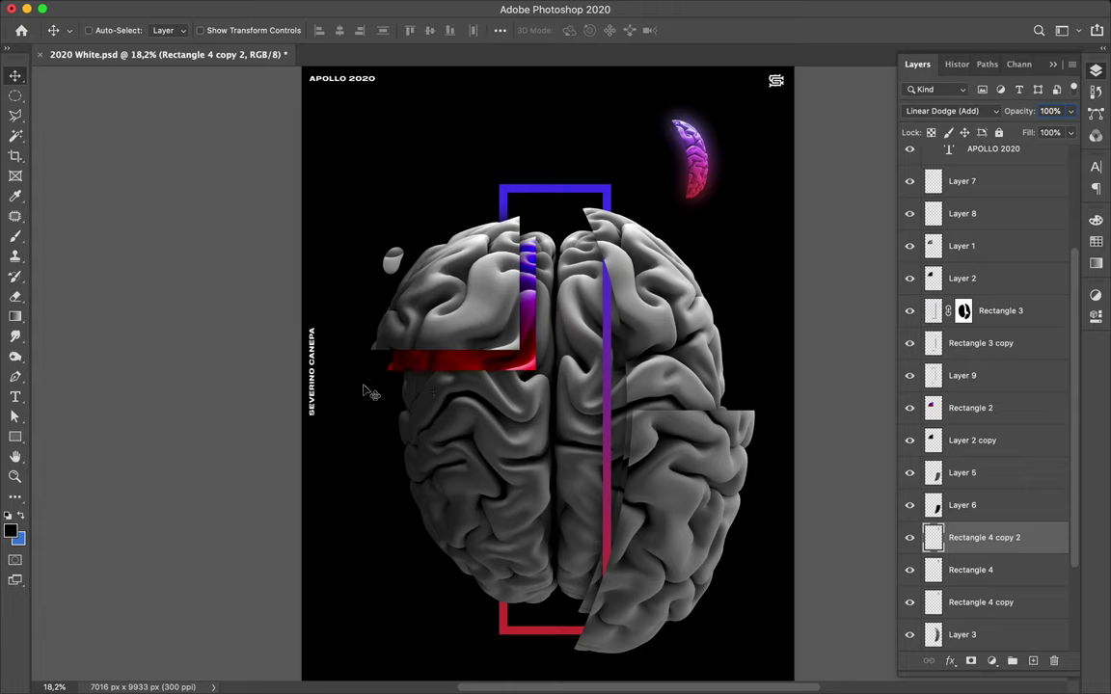
pyautogui.press('m')
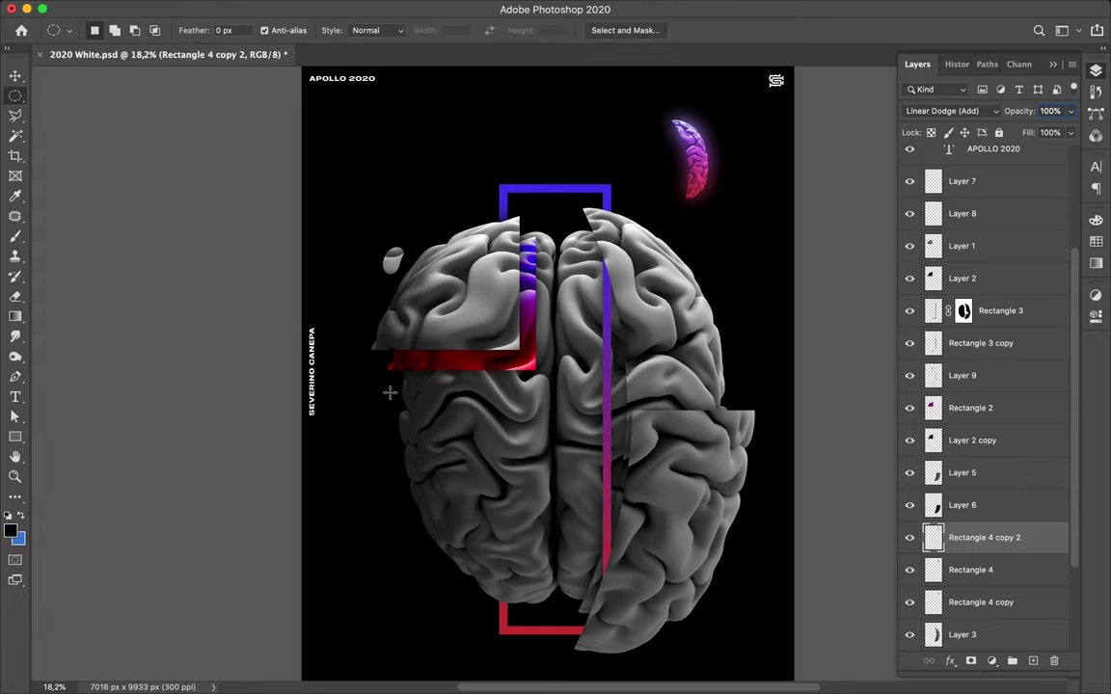
pyautogui.click(390, 392)
pyautogui.rightClick(16, 96)
pyautogui.click(86, 93)
pyautogui.moveTo(382, 393); pyautogui.dragTo(478, 501)
pyautogui.press('super+c')
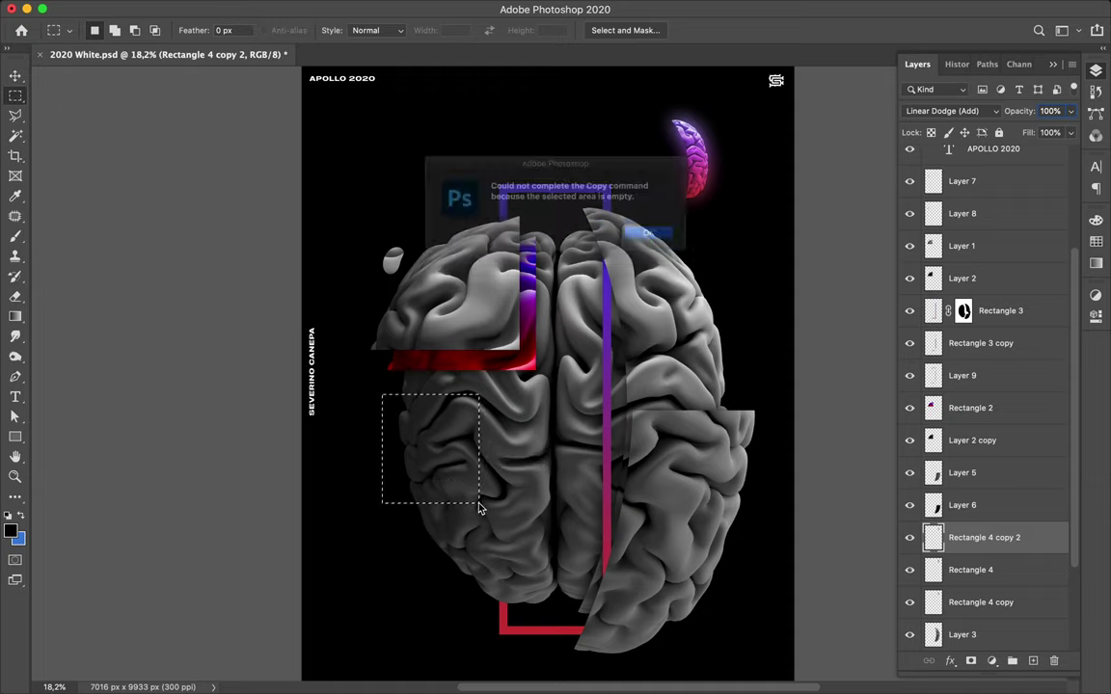
pyautogui.click(672, 240)
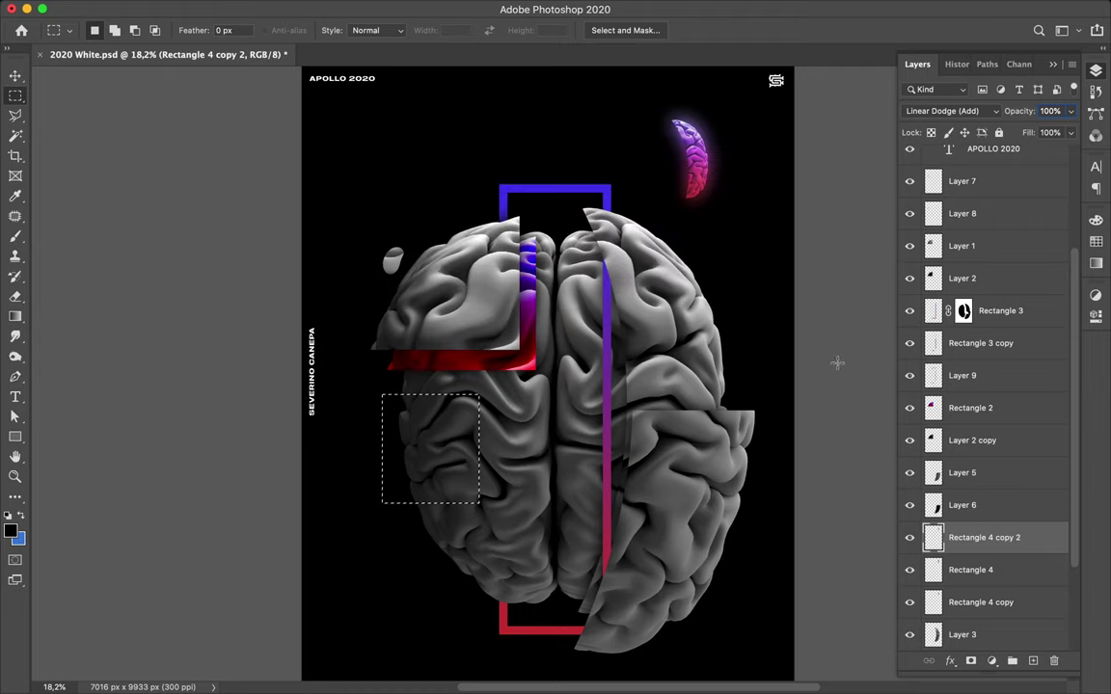
# Copy the marquee from Levels 1 copy onto Layer 10 and shift the patch left
pyautogui.scroll(-4, 974, 532)
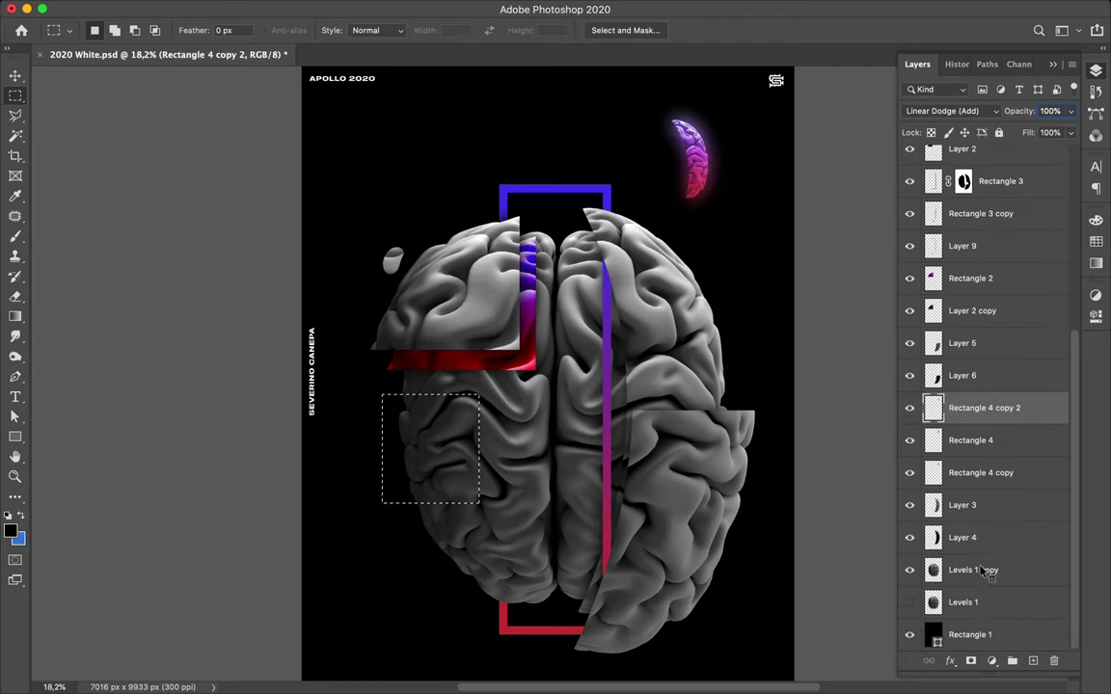
pyautogui.click(980, 570)
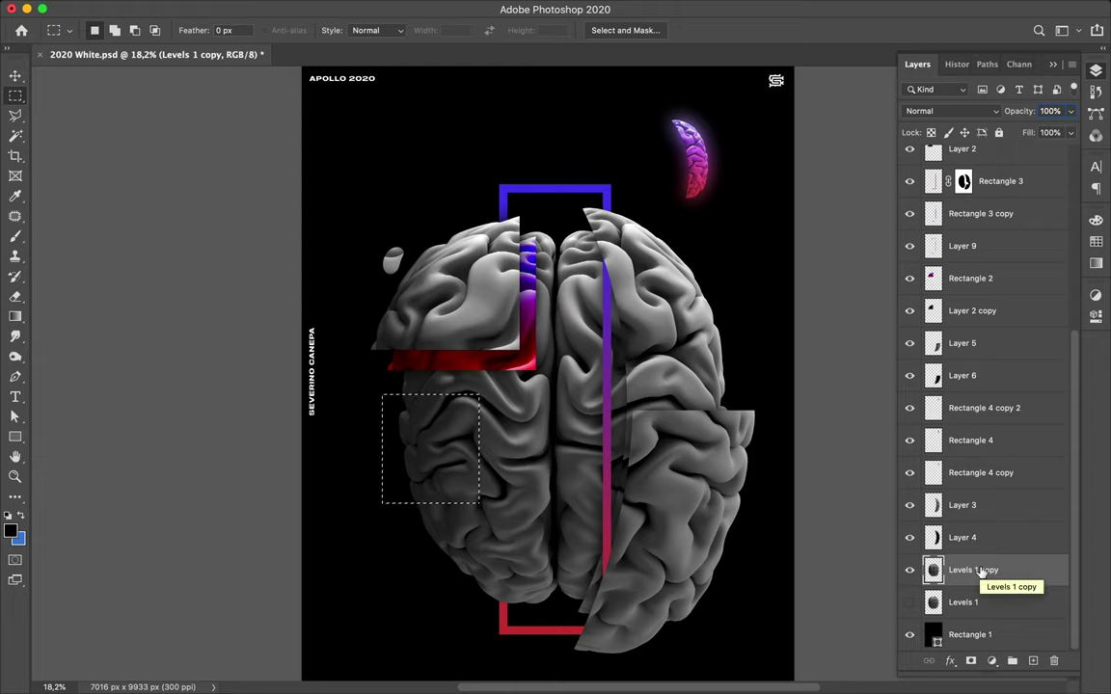
pyautogui.hotkey('ctrl', 'j')
pyautogui.press('v')
pyautogui.moveTo(512, 453); pyautogui.dragTo(448, 461)
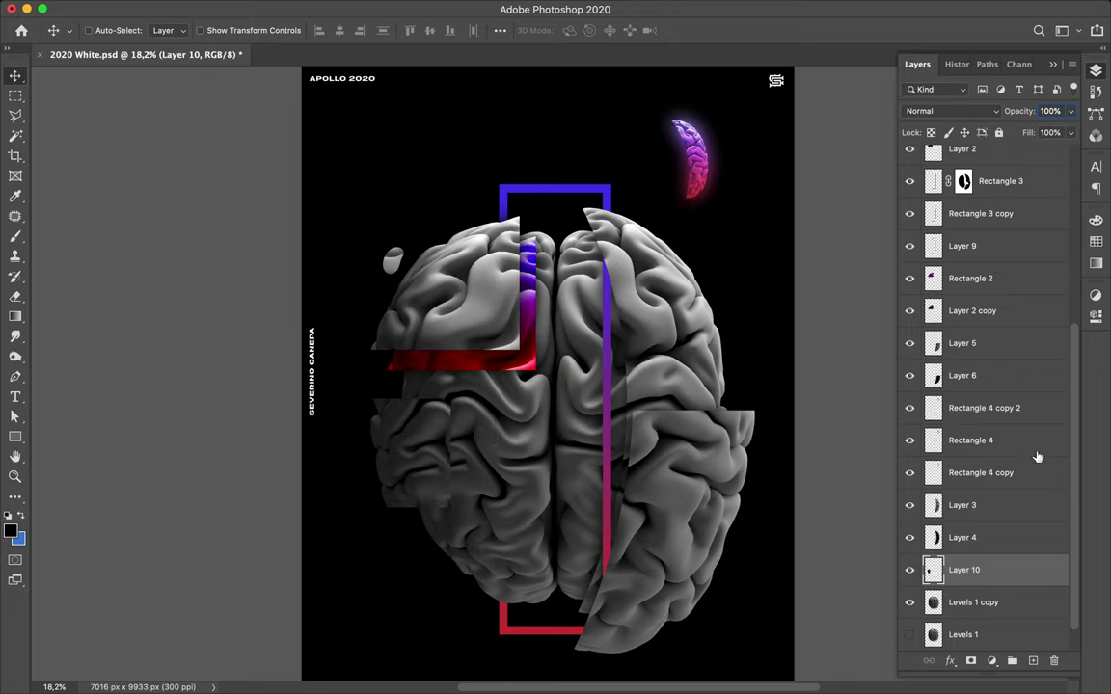
pyautogui.click(1038, 600)
# Copy another brain patch onto its own layer and clear the selection
pyautogui.press('super+j')
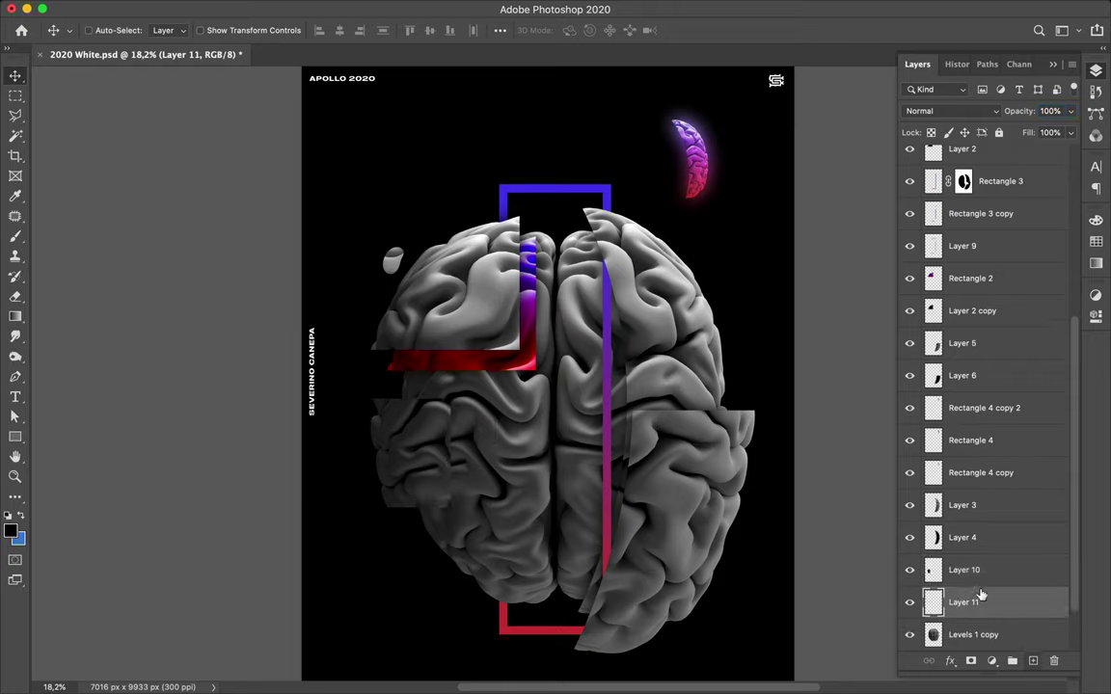
pyautogui.press('b')
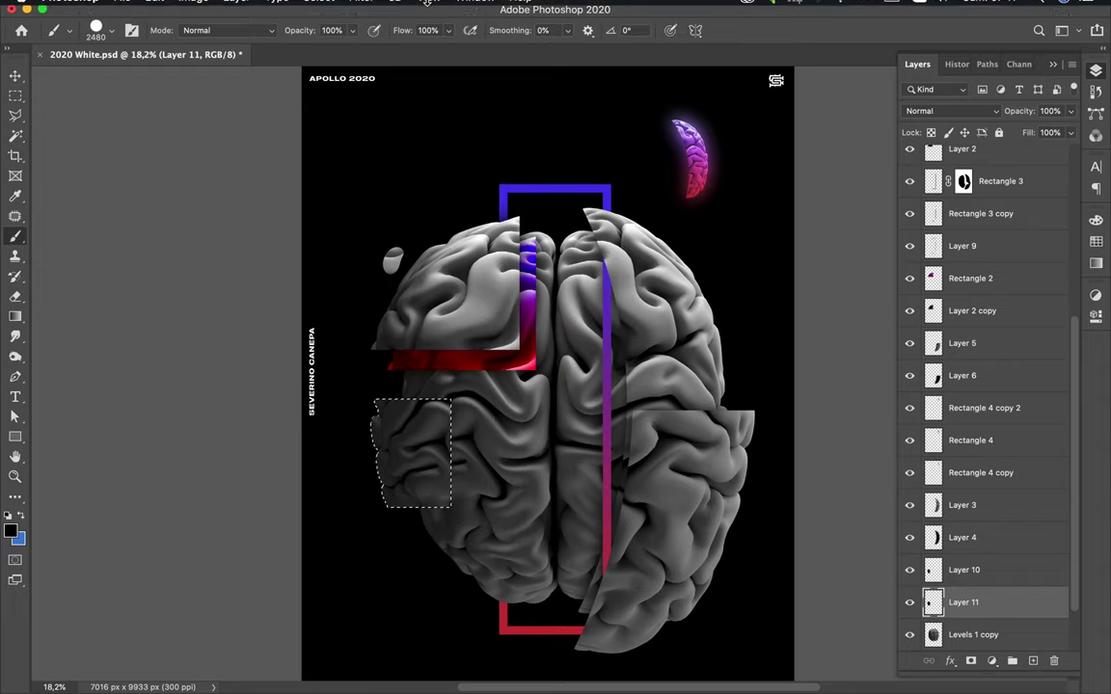
pyautogui.press('m')
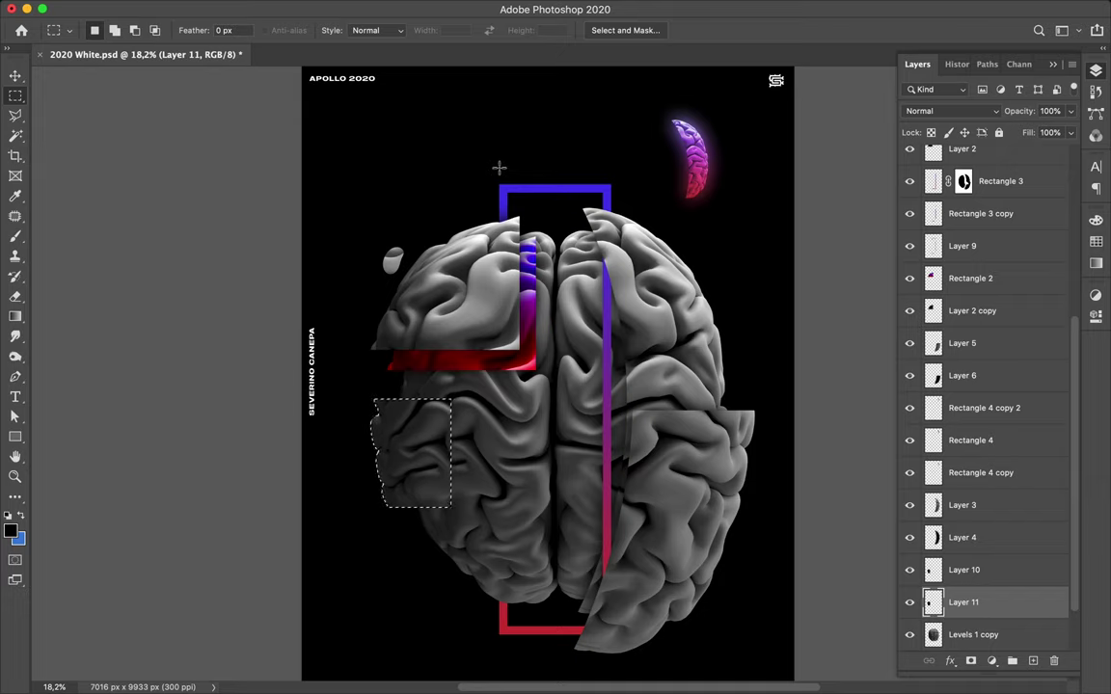
pyautogui.click(343, 433)
pyautogui.click(362, 9)
pyautogui.click(363, 9)
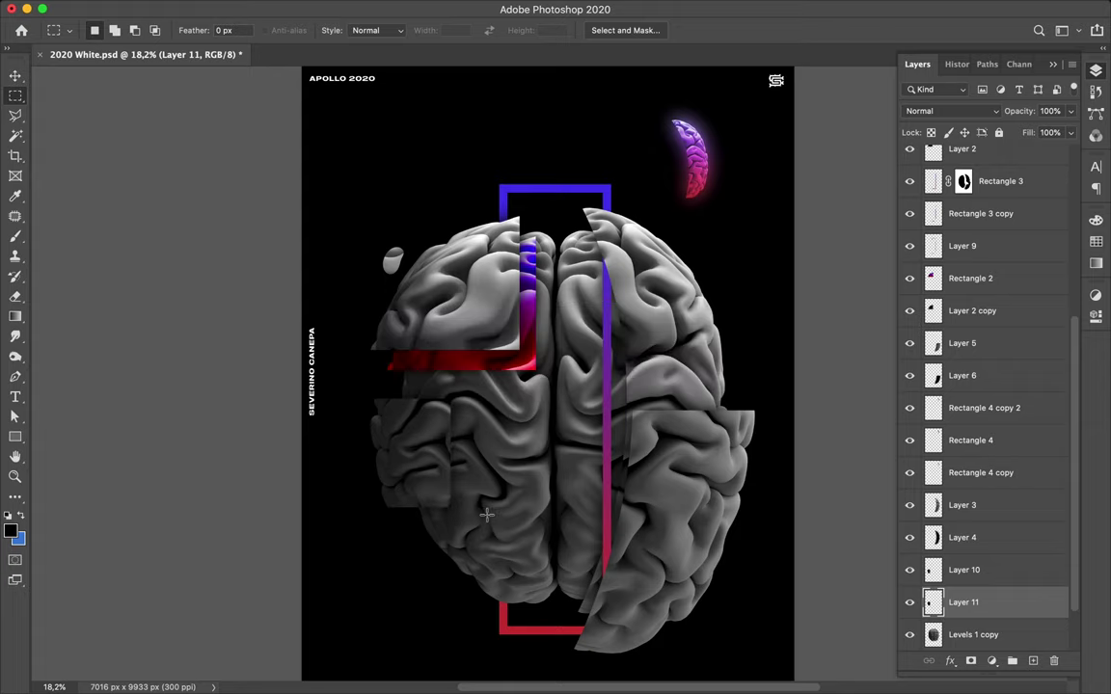
# Merge Layer 10 and Layer 11, then drag an offset copy of the block further left
pyautogui.keyDown('shift'); pyautogui.click(950, 576); pyautogui.keyUp('shift')
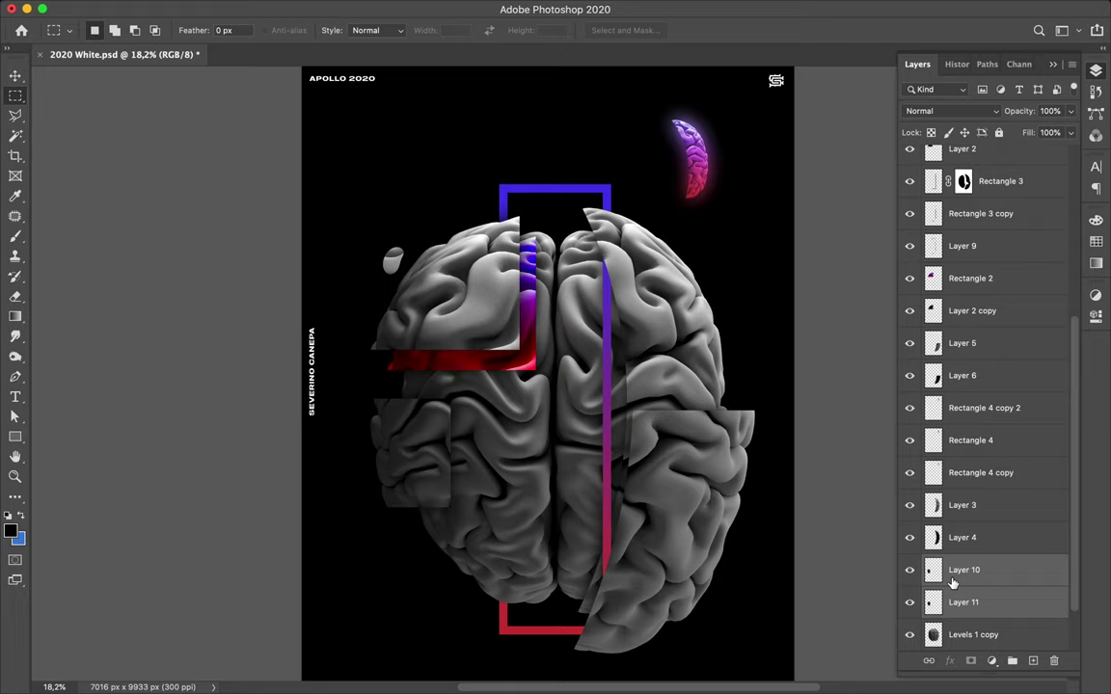
pyautogui.hotkey('ctrl', 'e')
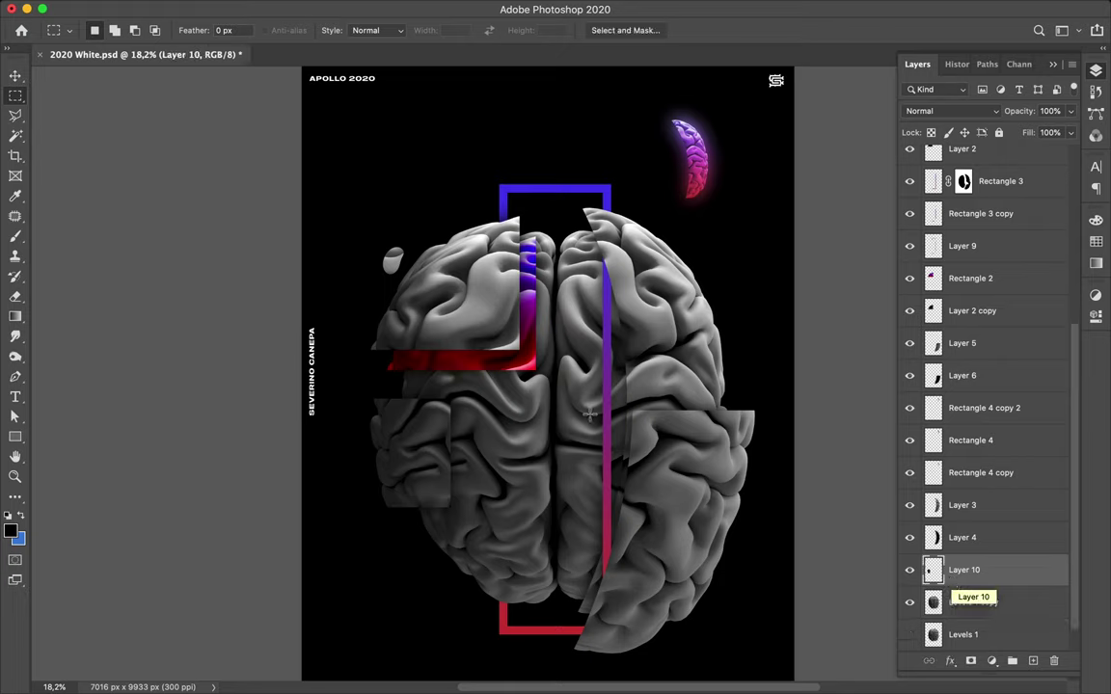
pyautogui.press('v')
pyautogui.moveTo(438, 432); pyautogui.dragTo(417, 466)
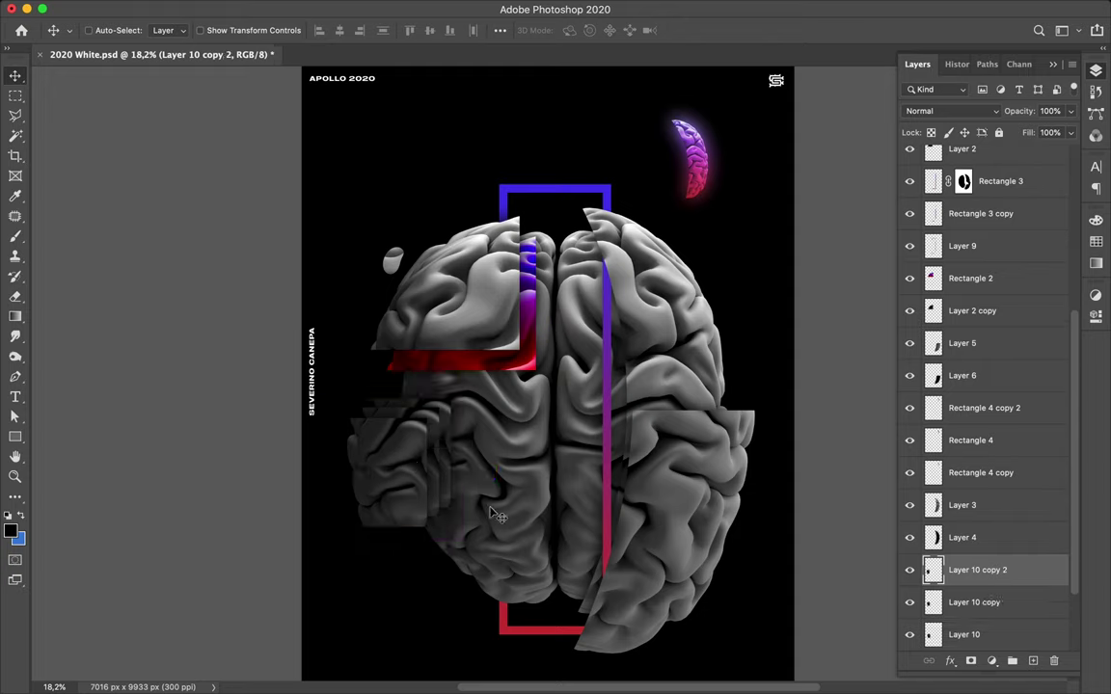
# Try an offset copy of the Layer 5 slice, undo it, and reselect Layer 5
pyautogui.click(668, 495)
pyautogui.moveTo(672, 496); pyautogui.dragTo(618, 455)
pyautogui.hotkey('ctrl', 'z')
pyautogui.keyDown('ctrl'); pyautogui.click(644, 404); pyautogui.keyUp('ctrl')
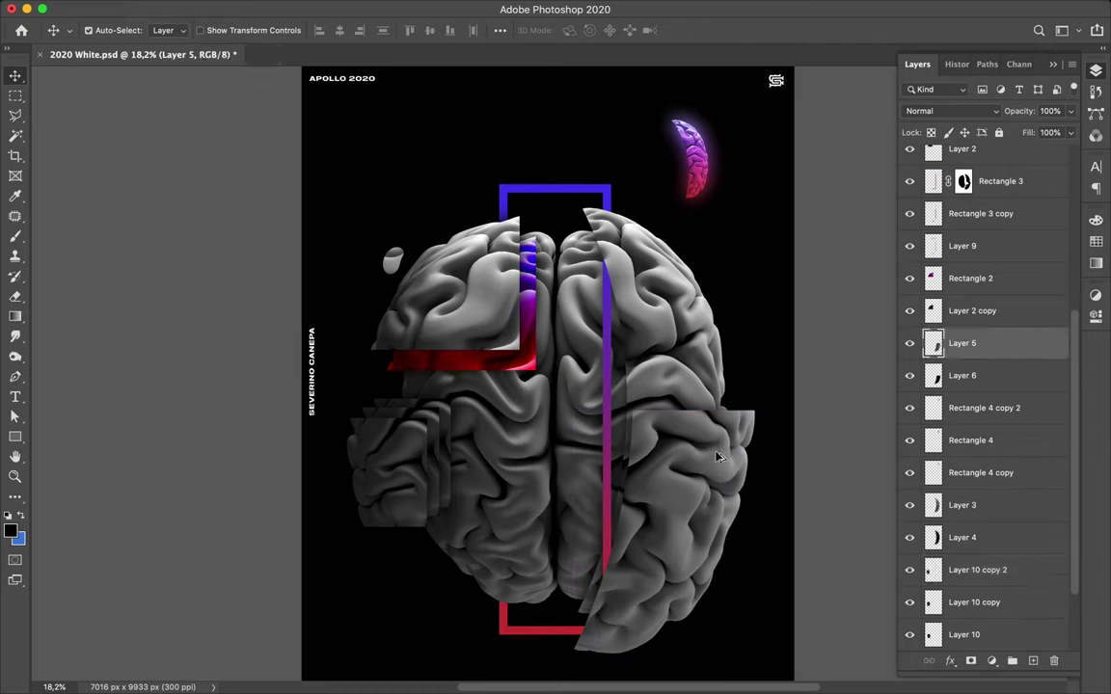
# Duplicate Layers 5 and 6 twice, shrink the copies to about two-thirds, and place them on the brain's right side
pyautogui.keyDown('shift'); pyautogui.click(969, 374); pyautogui.keyUp('shift')
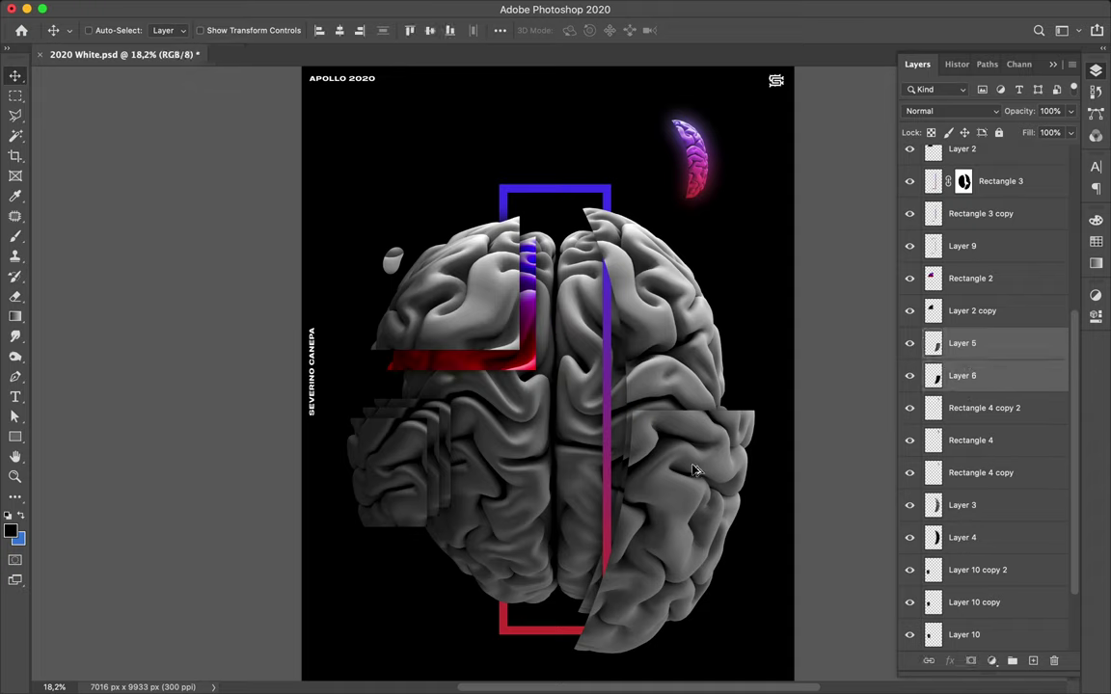
pyautogui.moveTo(696, 471); pyautogui.dragTo(704, 483)
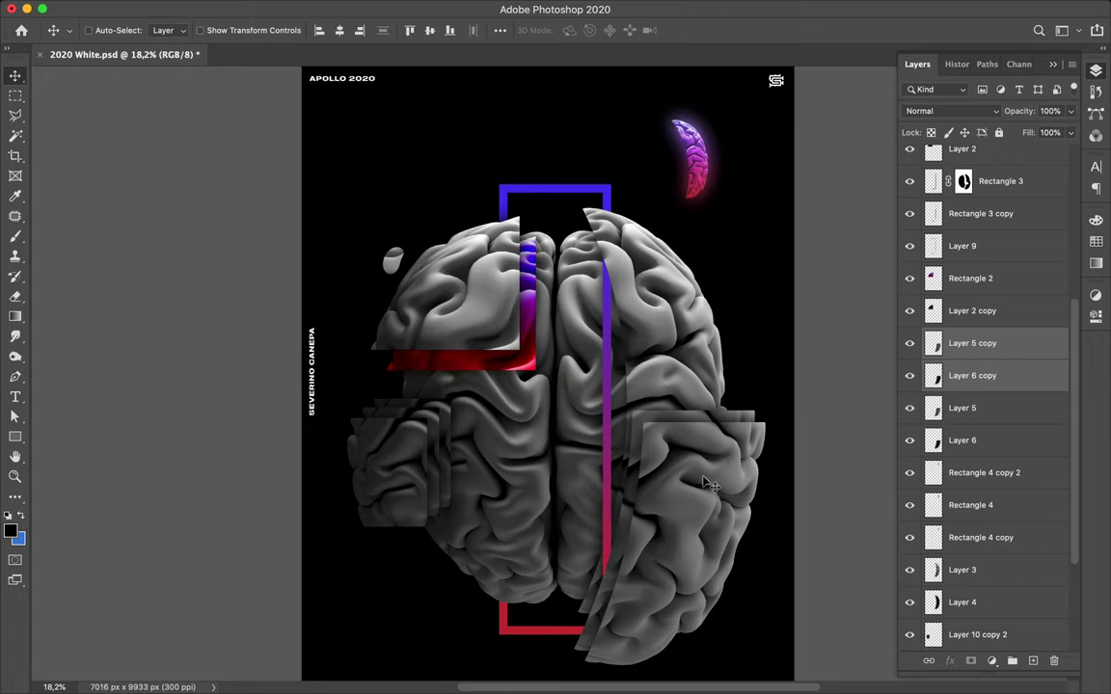
pyautogui.moveTo(704, 482); pyautogui.dragTo(716, 493)
pyautogui.moveTo(715, 493); pyautogui.dragTo(713, 494)
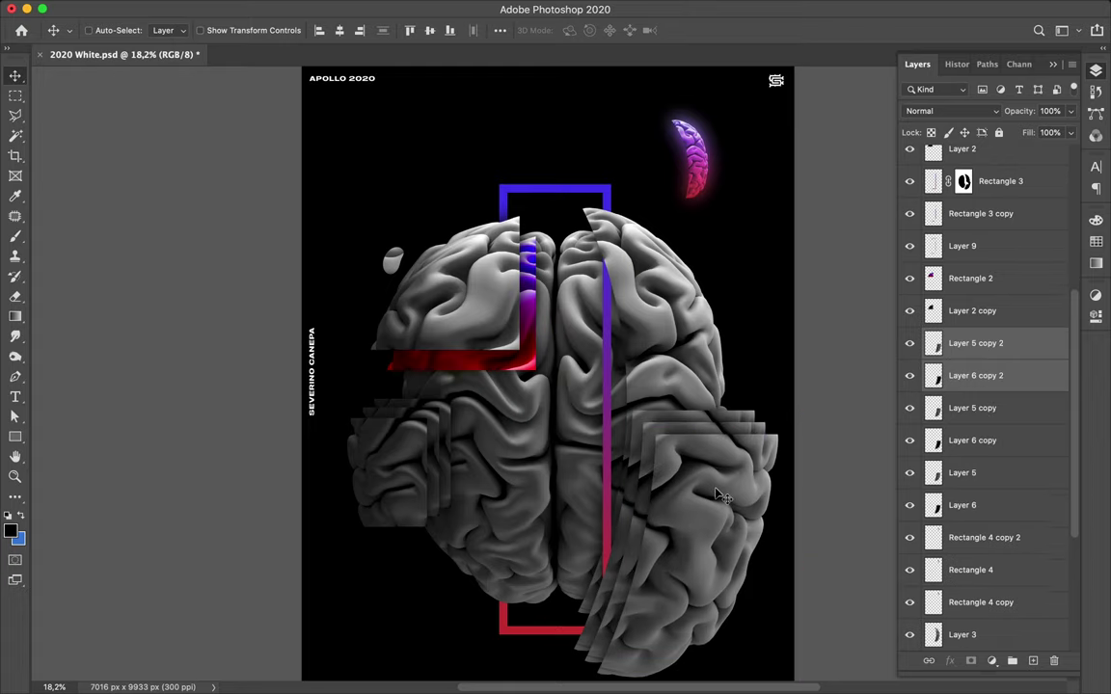
pyautogui.press('super+t')
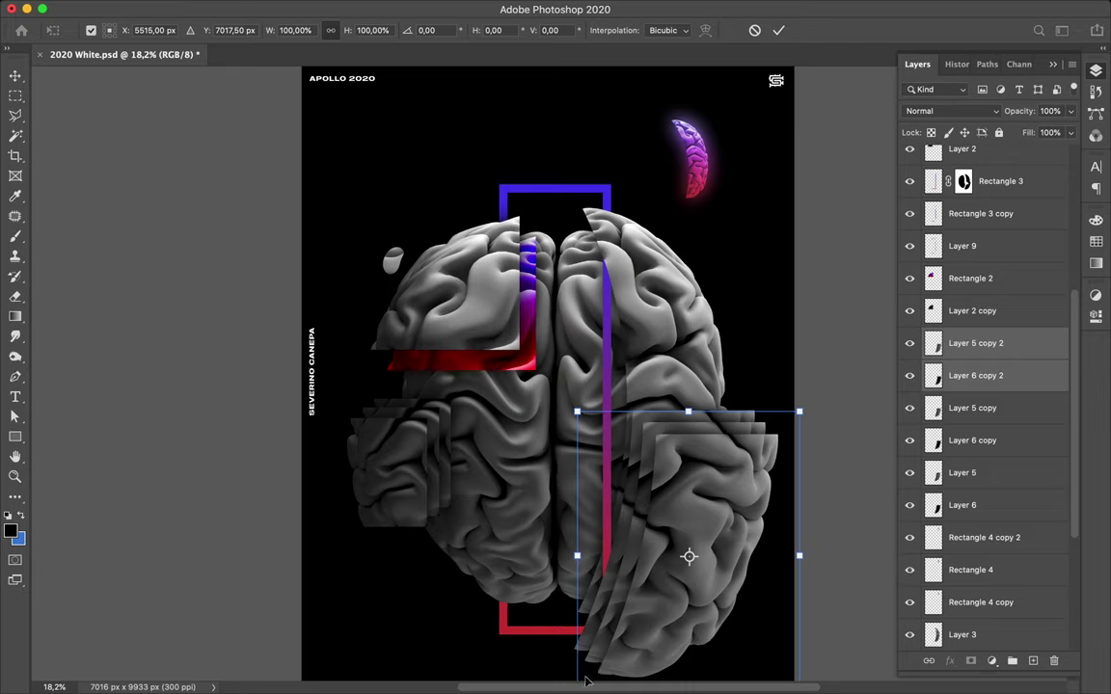
pyautogui.scroll(-3, 597, 665)
pyautogui.moveTo(576, 603); pyautogui.dragTo(646, 502)
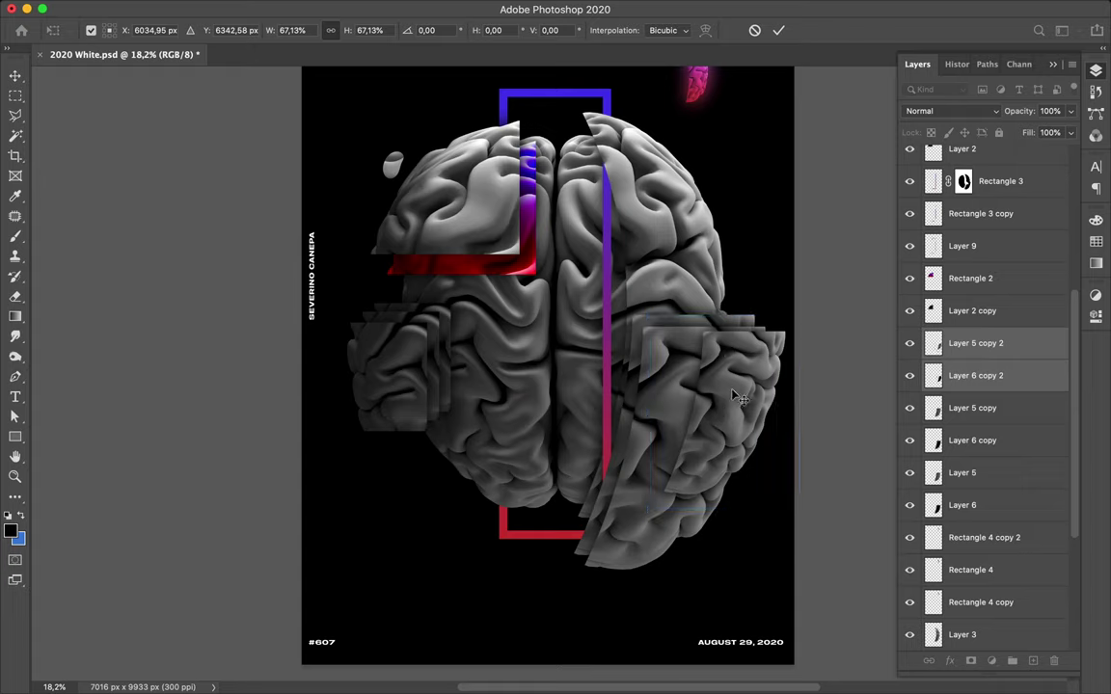
pyautogui.press('Return')
pyautogui.moveTo(734, 388); pyautogui.dragTo(710, 441)
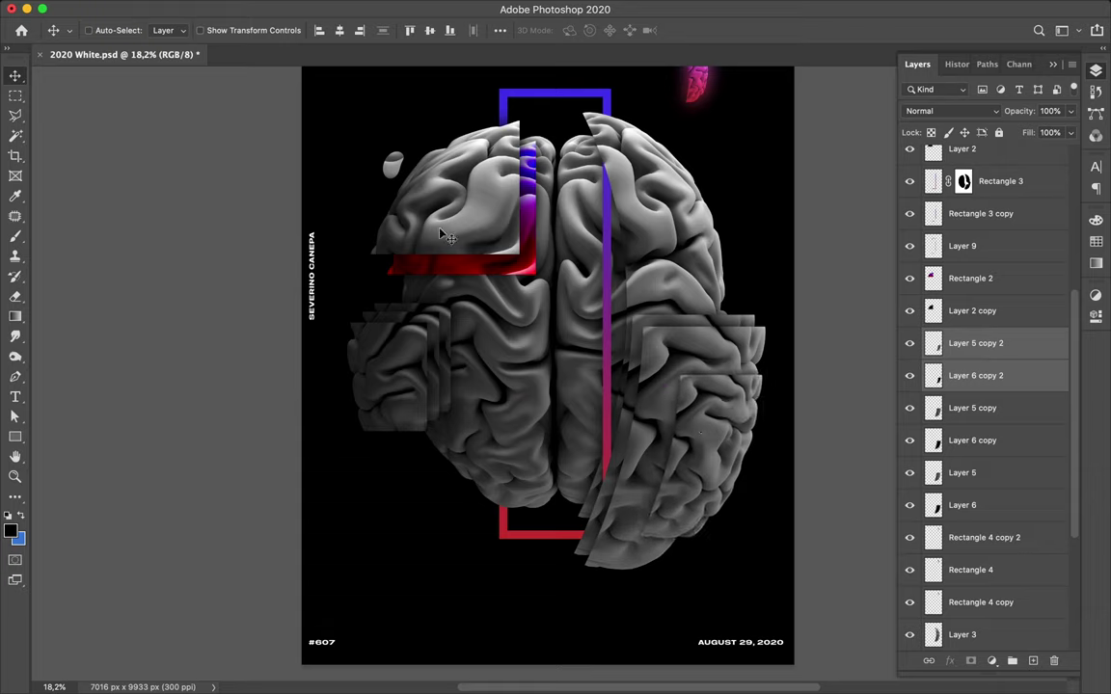
# Duplicate the Layer 1 and Layer 2 upper-left brain pieces with a slight offset
pyautogui.keyDown('super'); pyautogui.click(416, 181); pyautogui.keyUp('super')
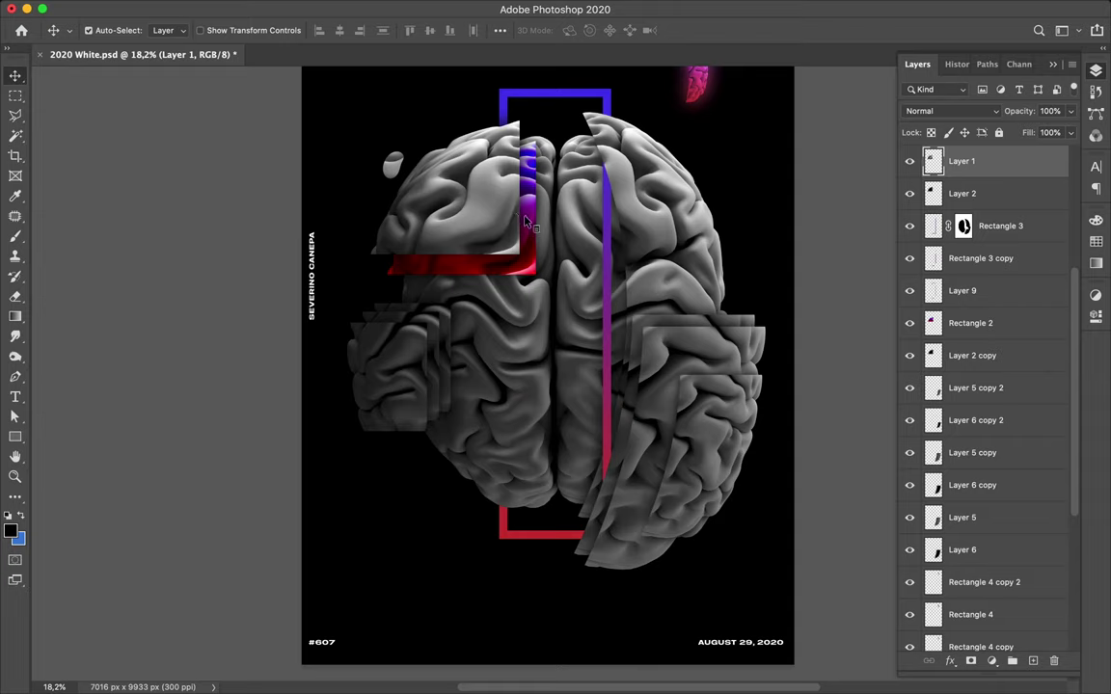
pyautogui.keyDown('shift'); pyautogui.keyDown('super'); pyautogui.click(506, 217); pyautogui.keyUp('super'); pyautogui.keyUp('shift')
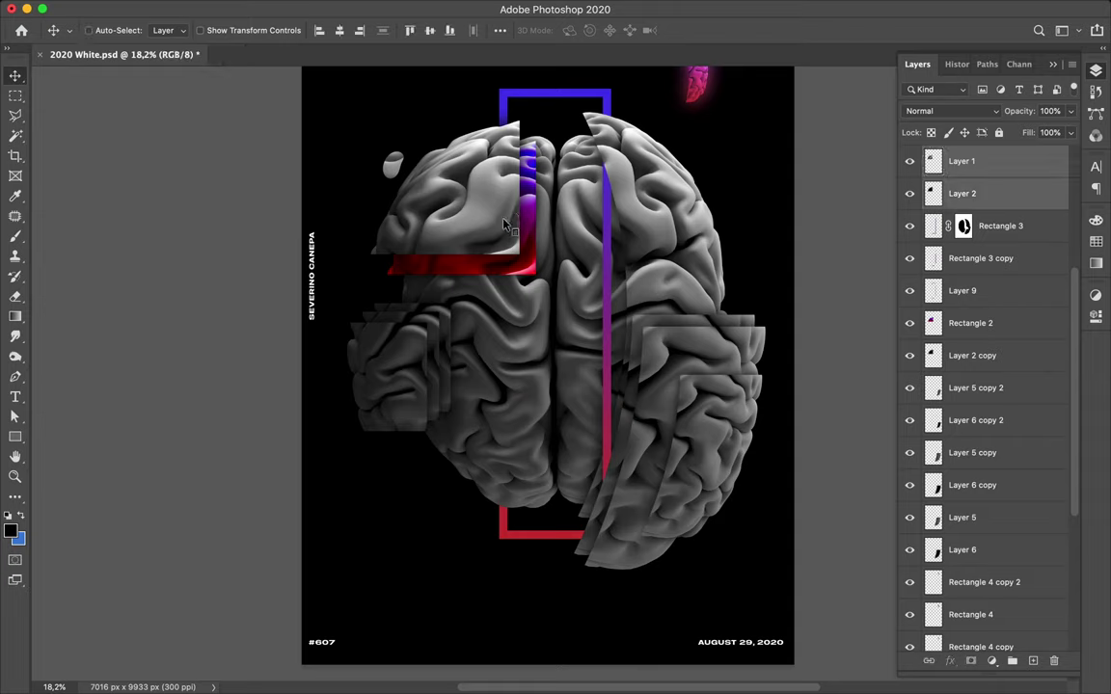
pyautogui.press('super')
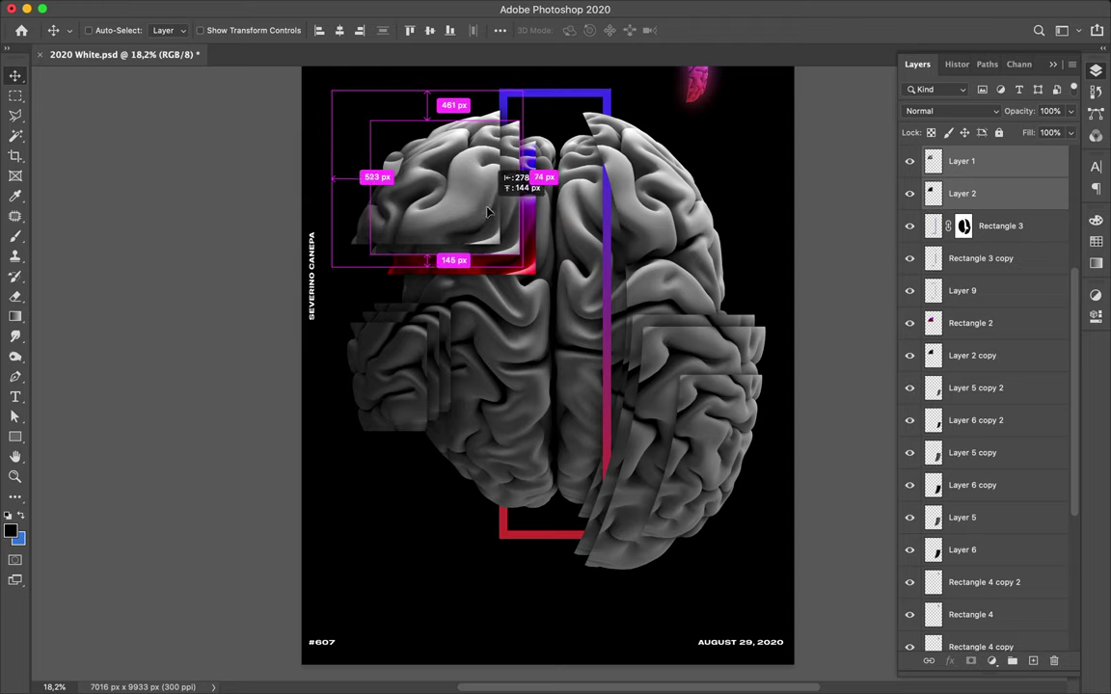
pyautogui.moveTo(489, 214); pyautogui.dragTo(496, 220)
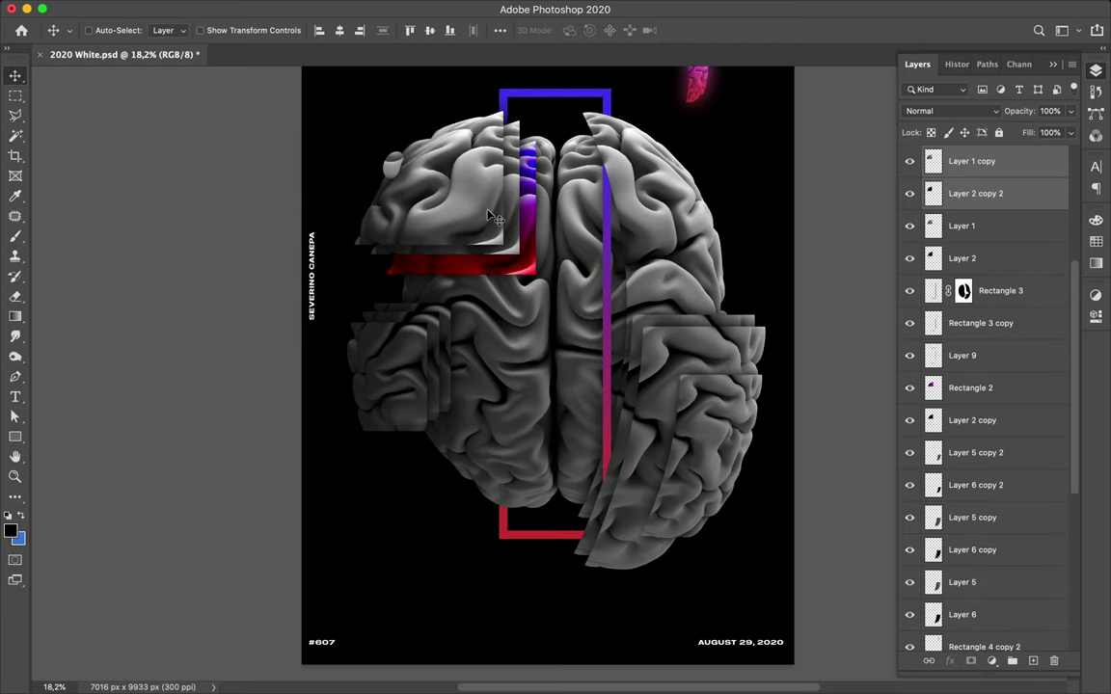
# Duplicate the Layer 3 right-half brain slice with a small rightward offset
pyautogui.keyDown('super'); pyautogui.click(653, 214); pyautogui.keyUp('super')
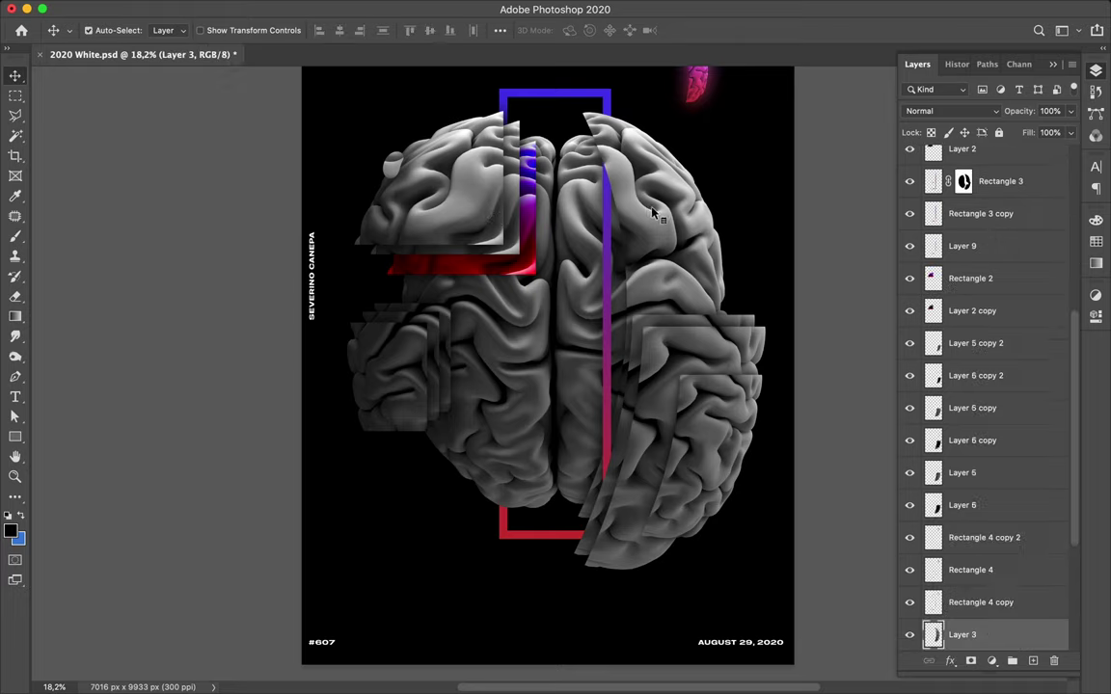
pyautogui.click(632, 274)
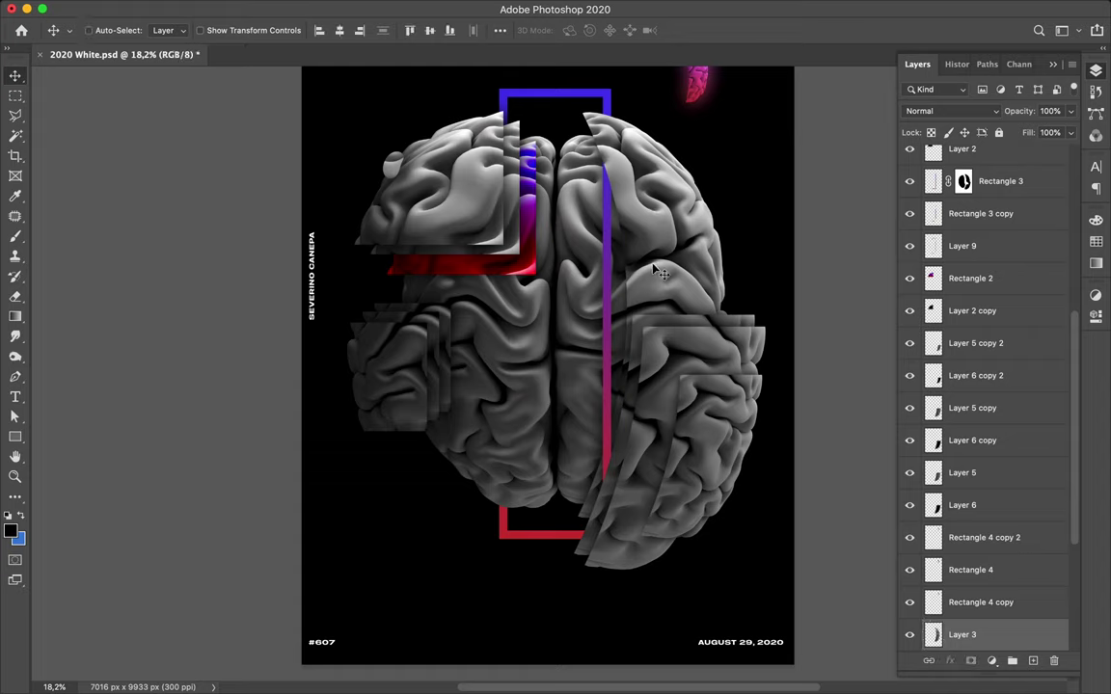
pyautogui.moveTo(651, 256); pyautogui.dragTo(679, 260)
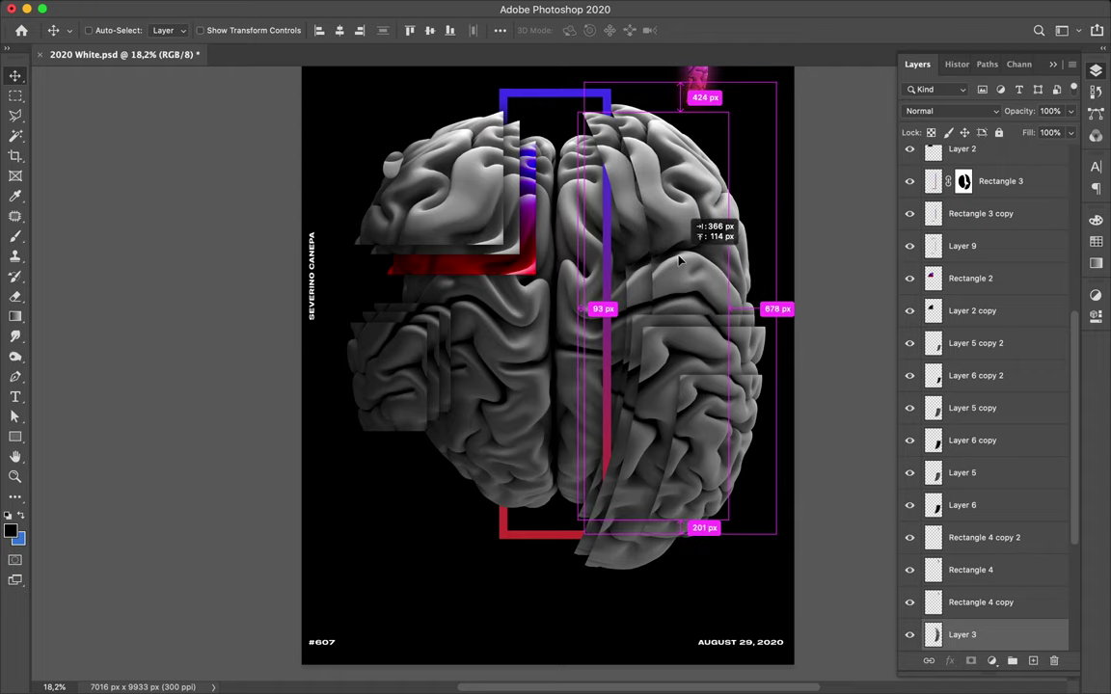
pyautogui.moveTo(680, 260); pyautogui.dragTo(679, 260)
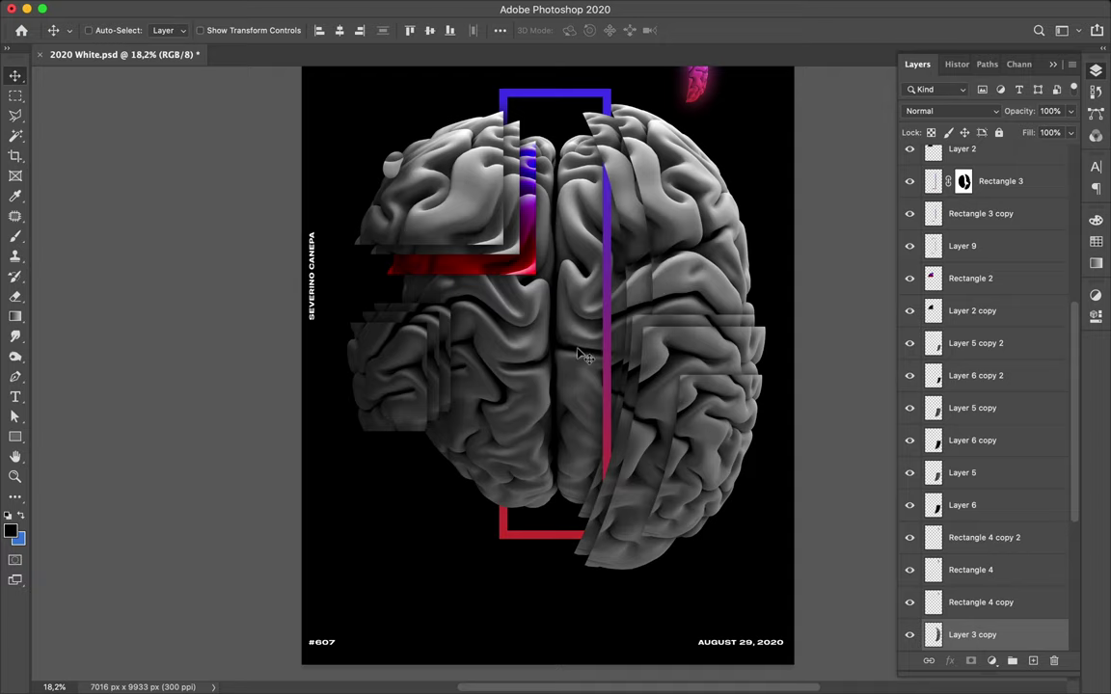
pyautogui.scroll(2, 582, 360)
pyautogui.scroll(-2, 582, 360)
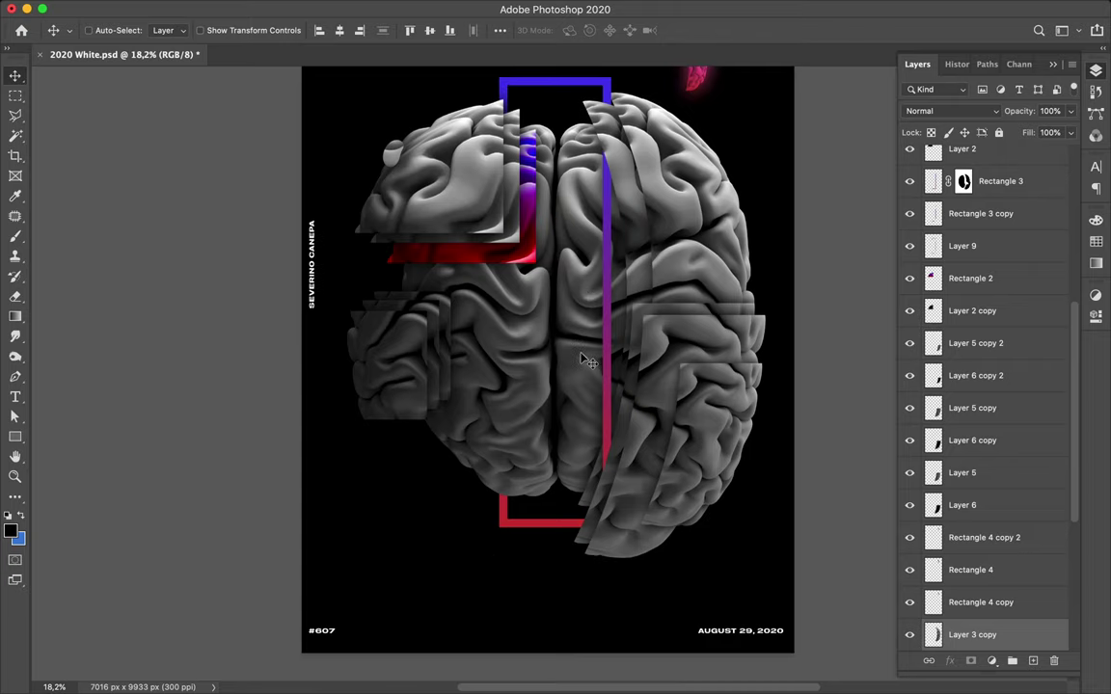
pyautogui.press('z')
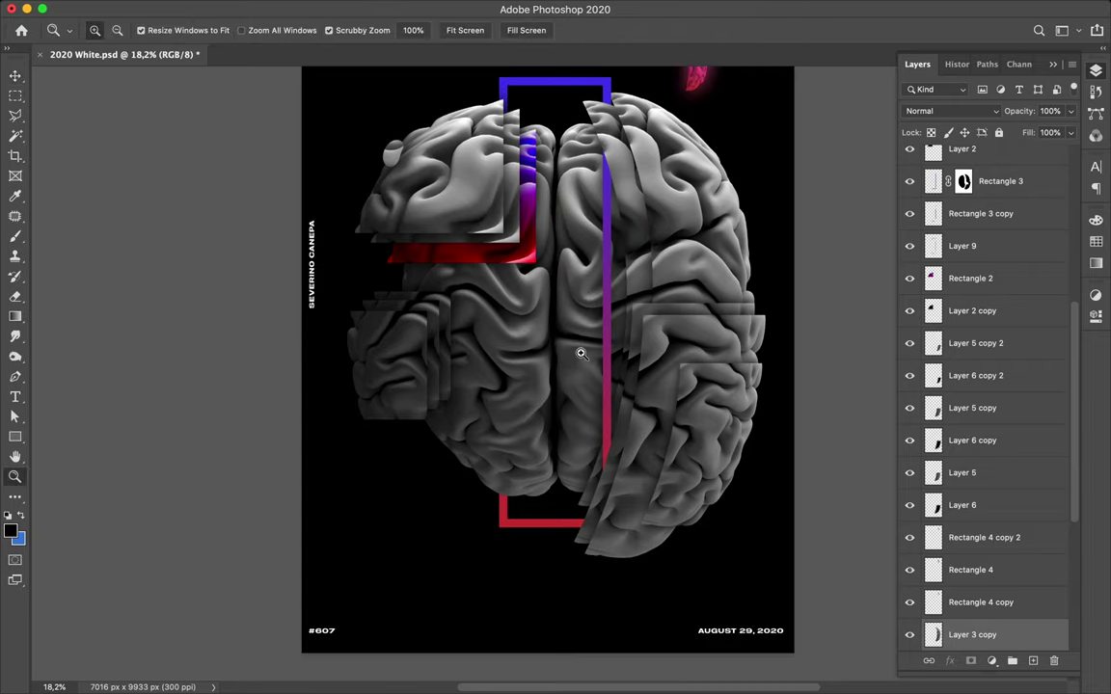
# Add the vertical text 'MENTAL PROCESS #6' down the poster's centre with the Vertical Type tool
pyautogui.press('t')
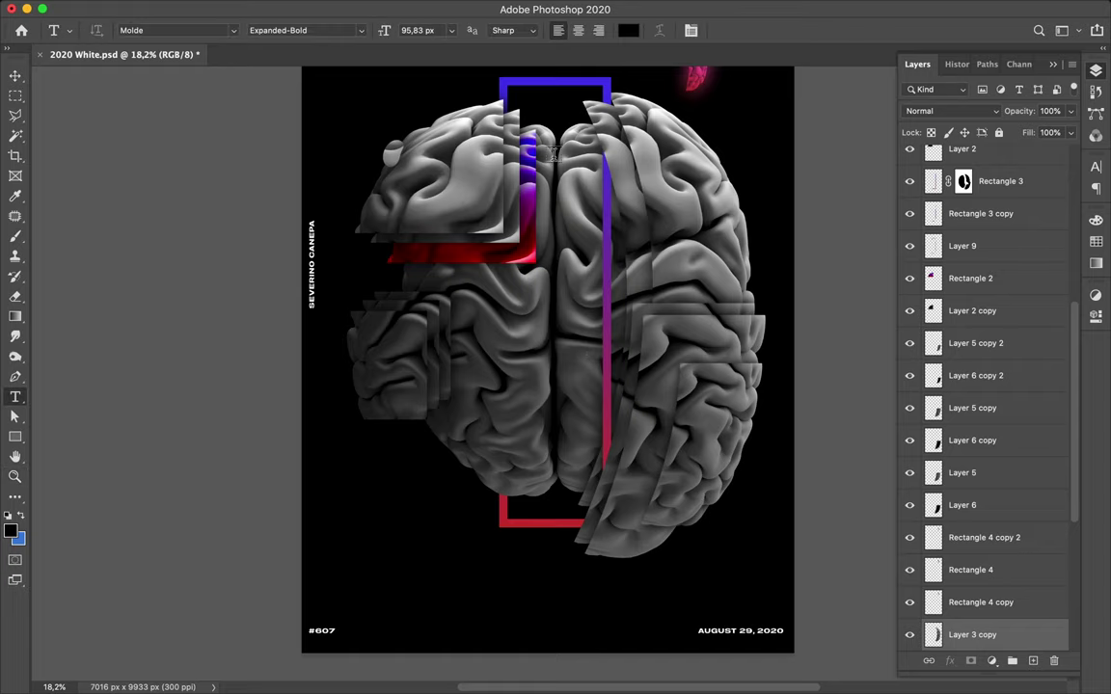
pyautogui.click(15, 398)
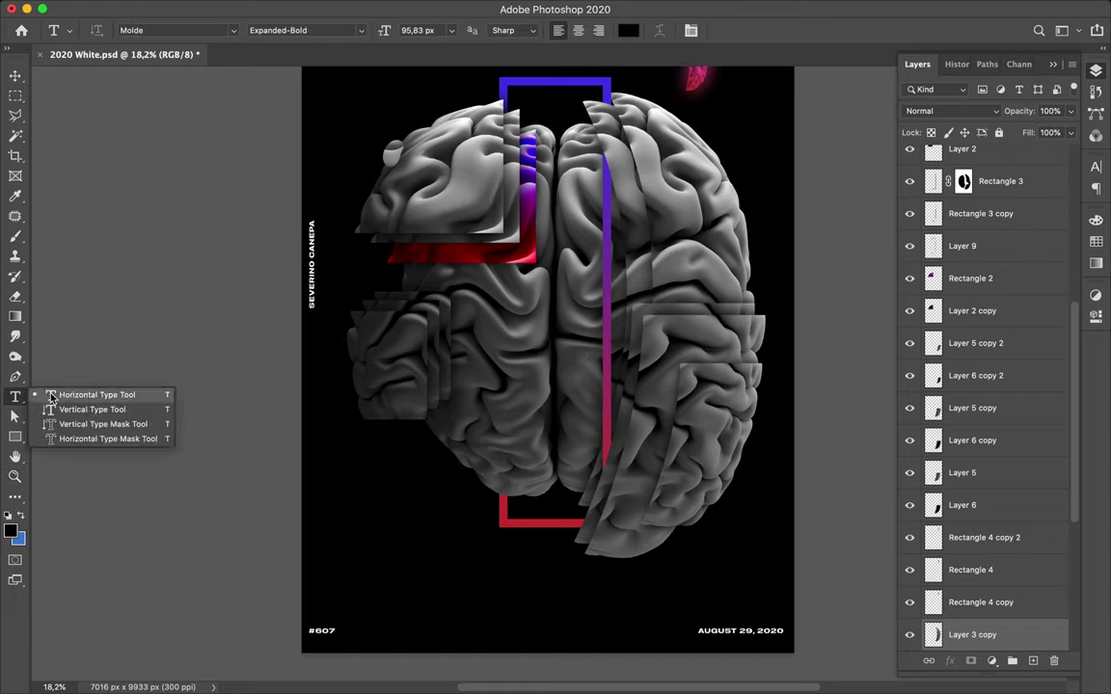
pyautogui.click(80, 411)
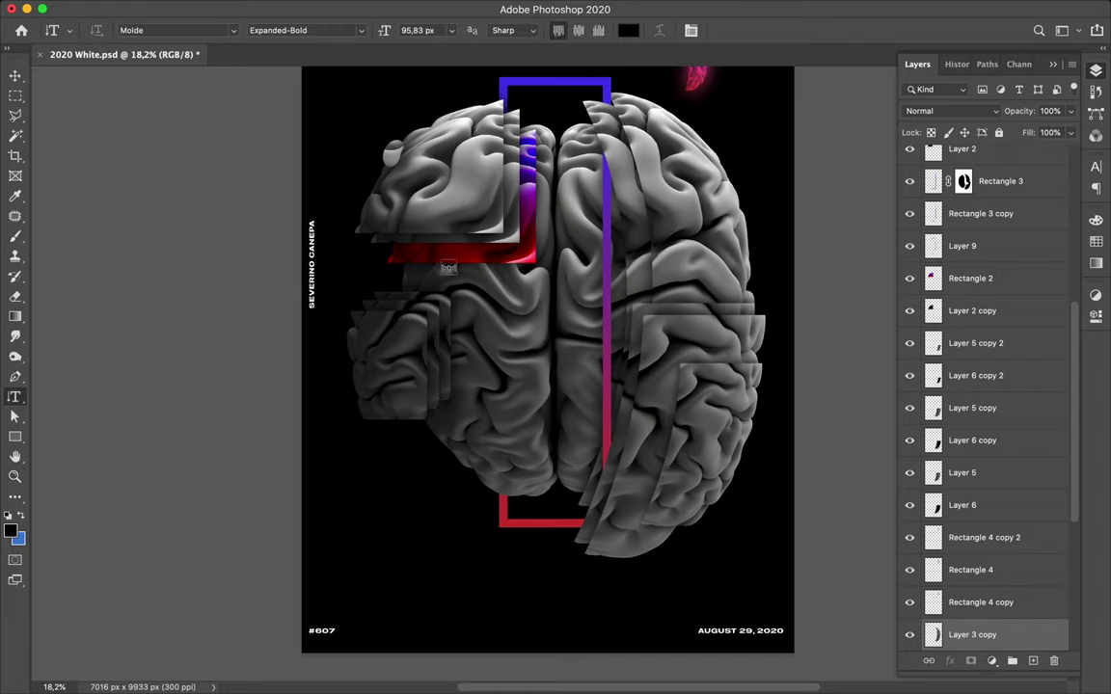
pyautogui.click(553, 189)
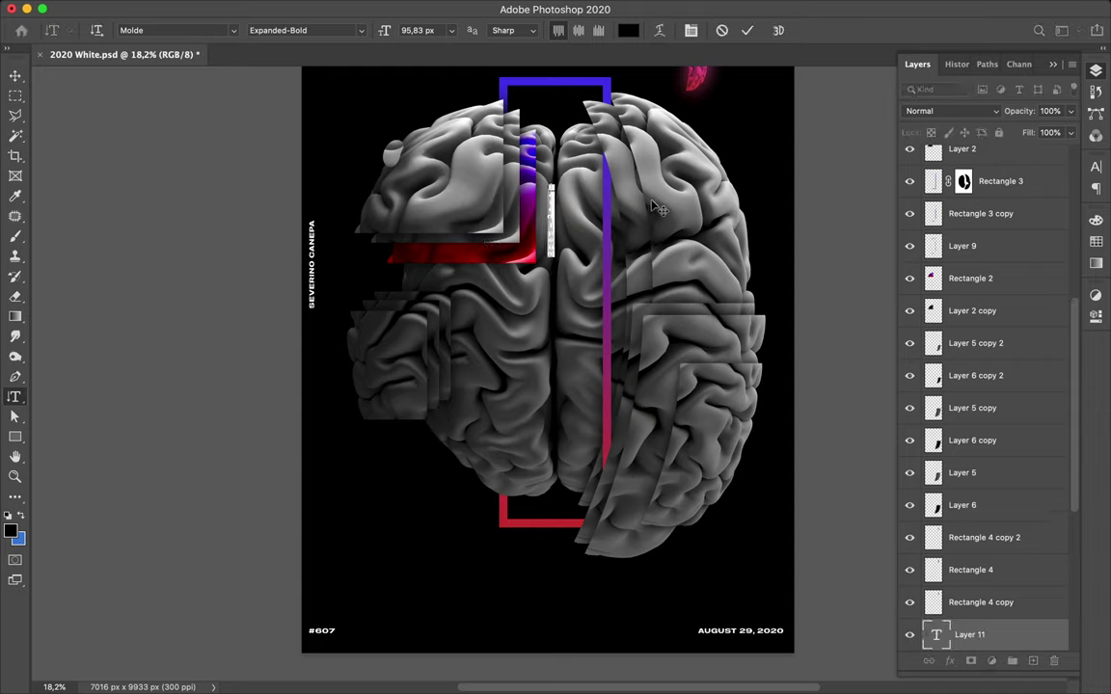
pyautogui.press('BackSpace')
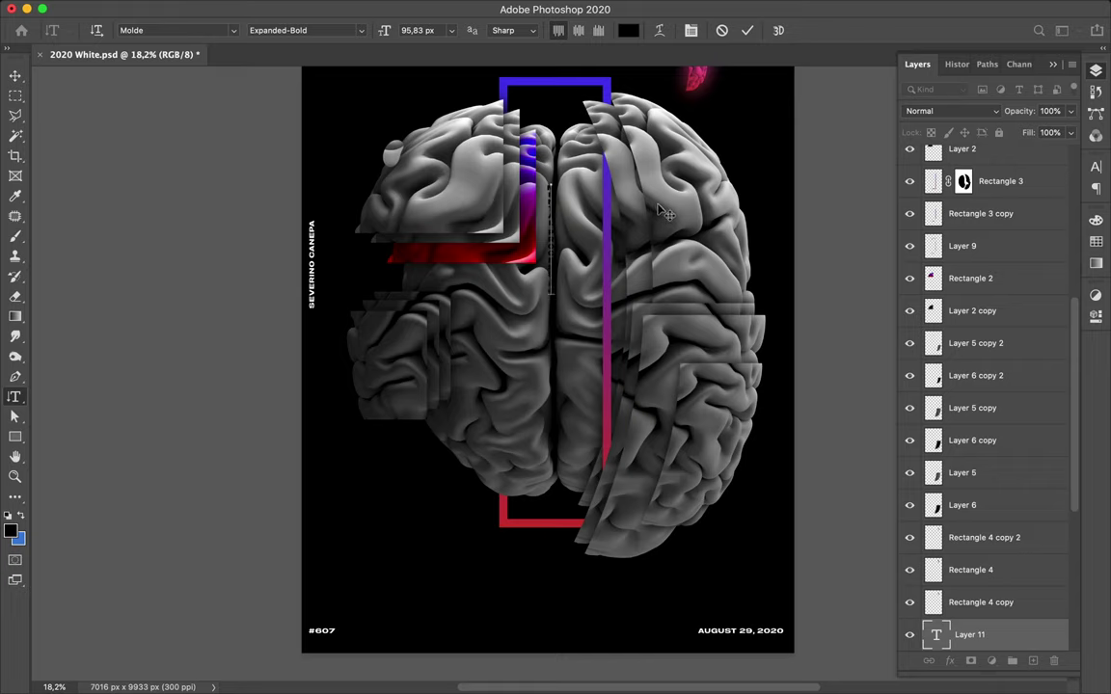
pyautogui.press('super+Return')
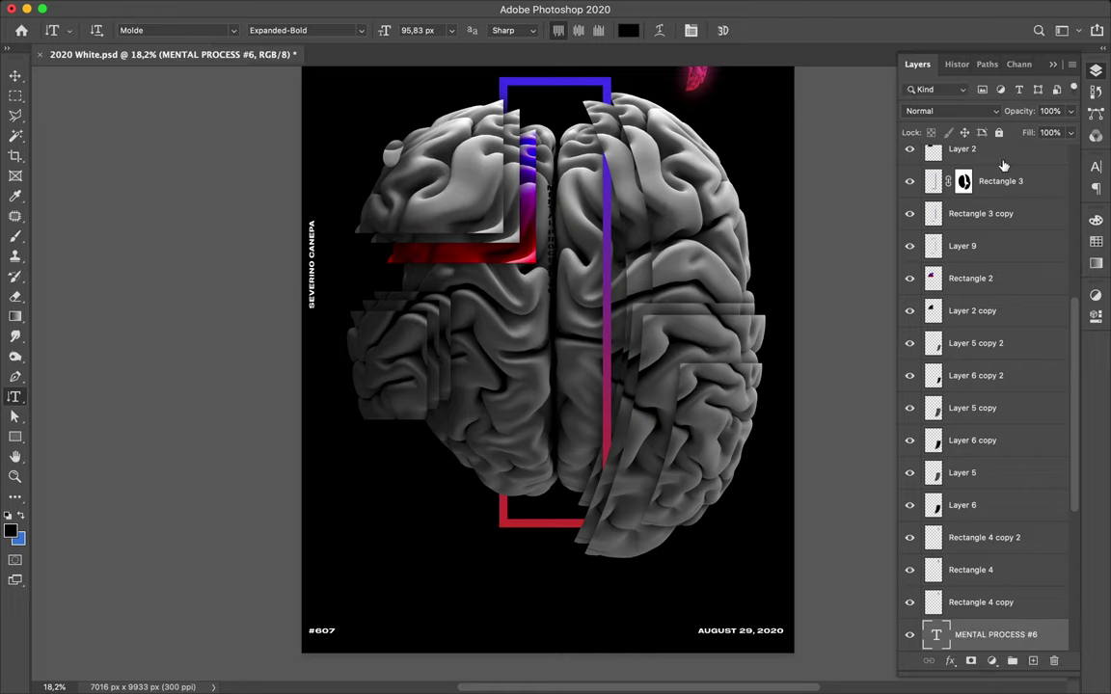
# Set the text colour to white (#ffffff) in the Character panel
pyautogui.click(1095, 166)
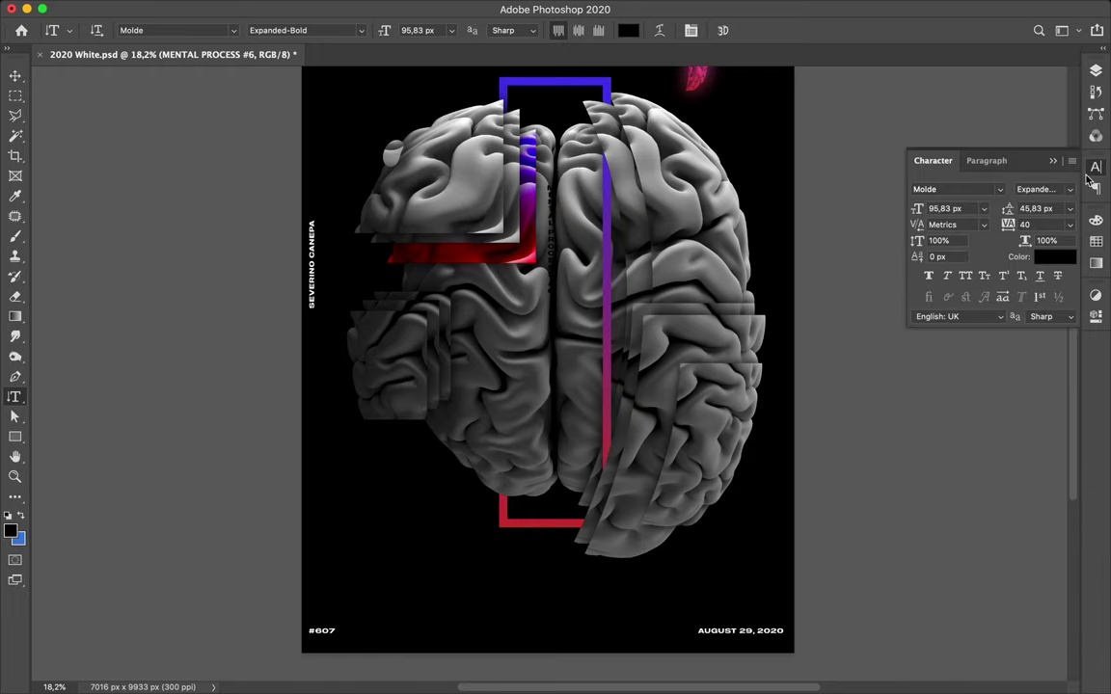
pyautogui.click(1060, 256)
pyautogui.moveTo(715, 385); pyautogui.dragTo(693, 377)
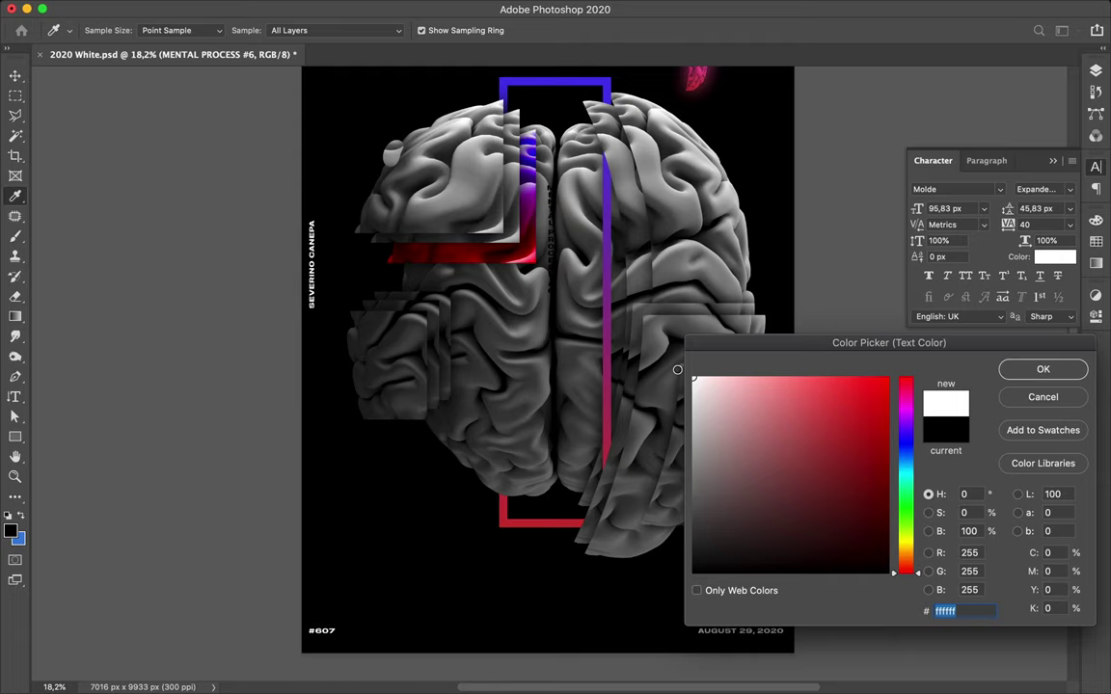
pyautogui.click(1064, 367)
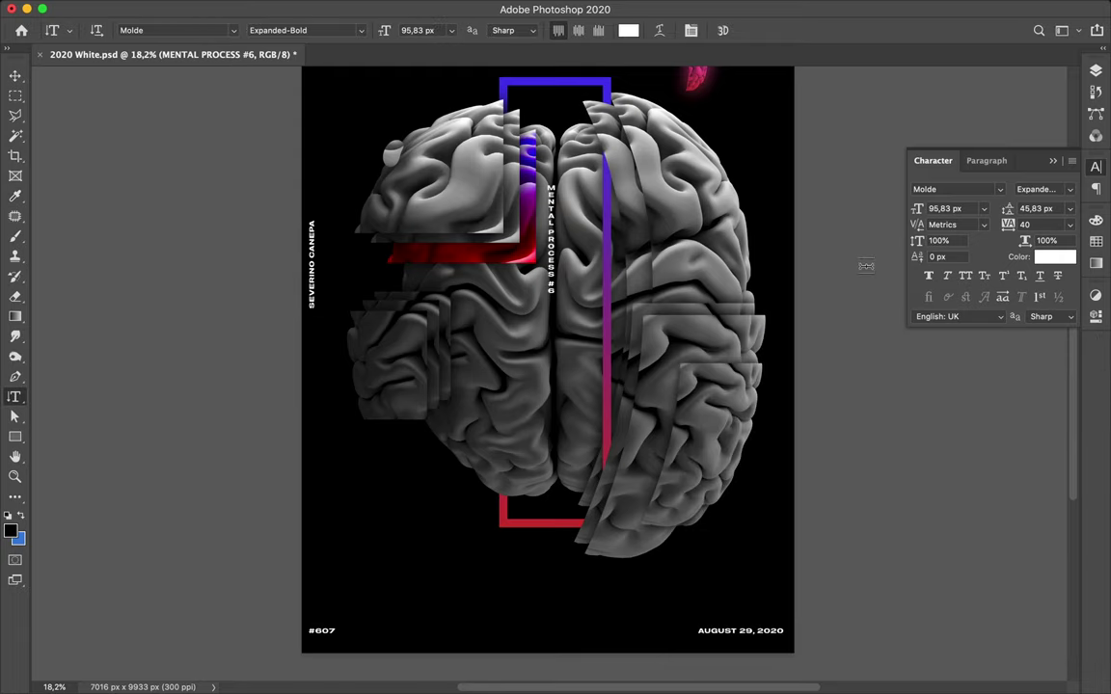
# Centre-align the vertical text in the Paragraph panel and move it down slightly
pyautogui.click(984, 161)
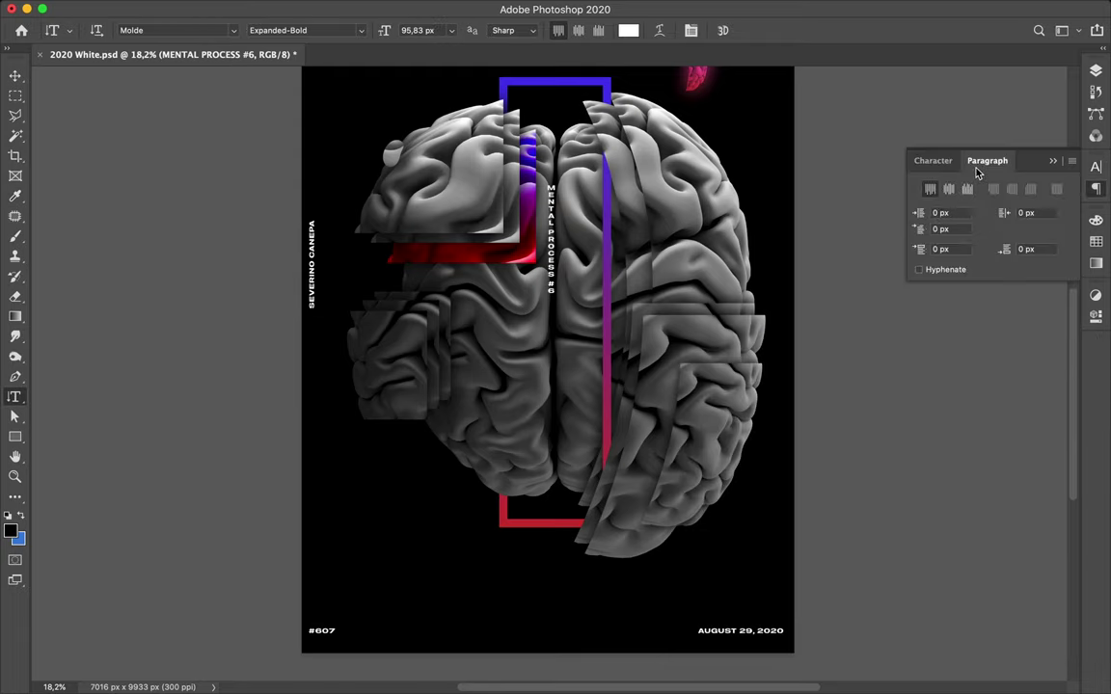
pyautogui.click(949, 189)
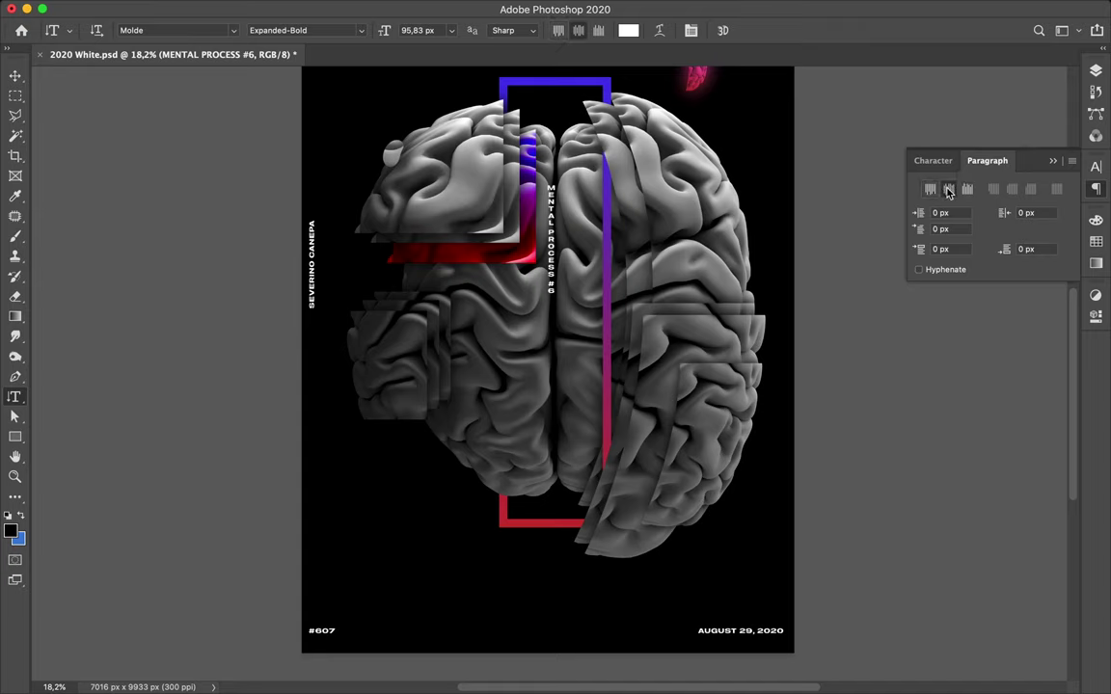
pyautogui.press('v')
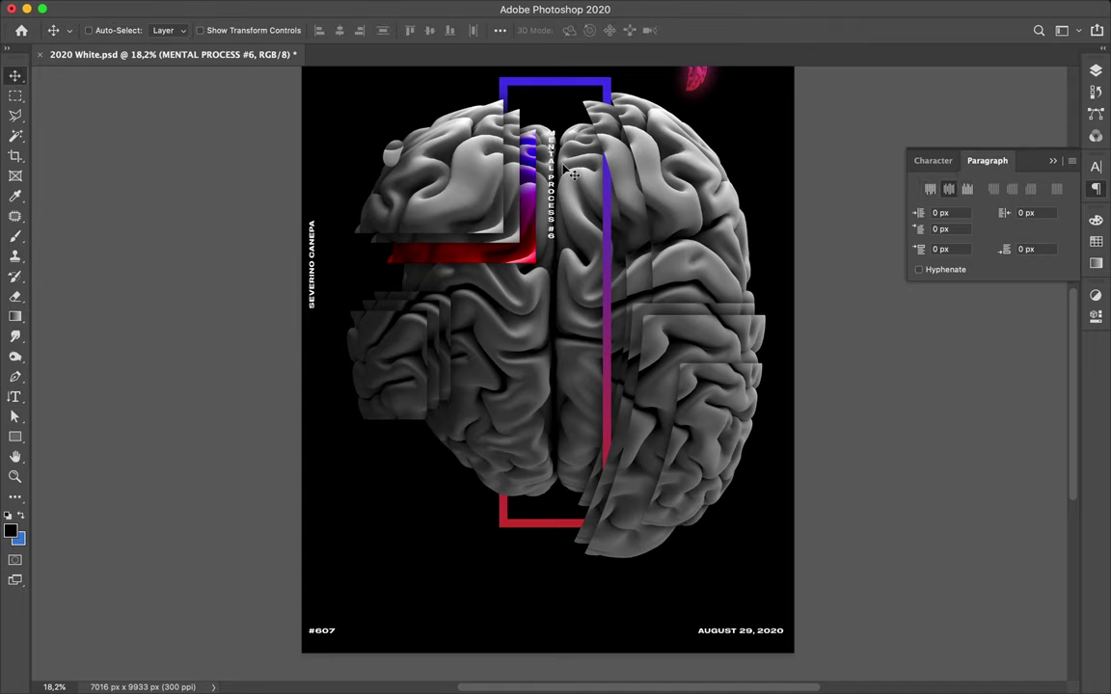
pyautogui.moveTo(565, 174); pyautogui.dragTo(565, 212)
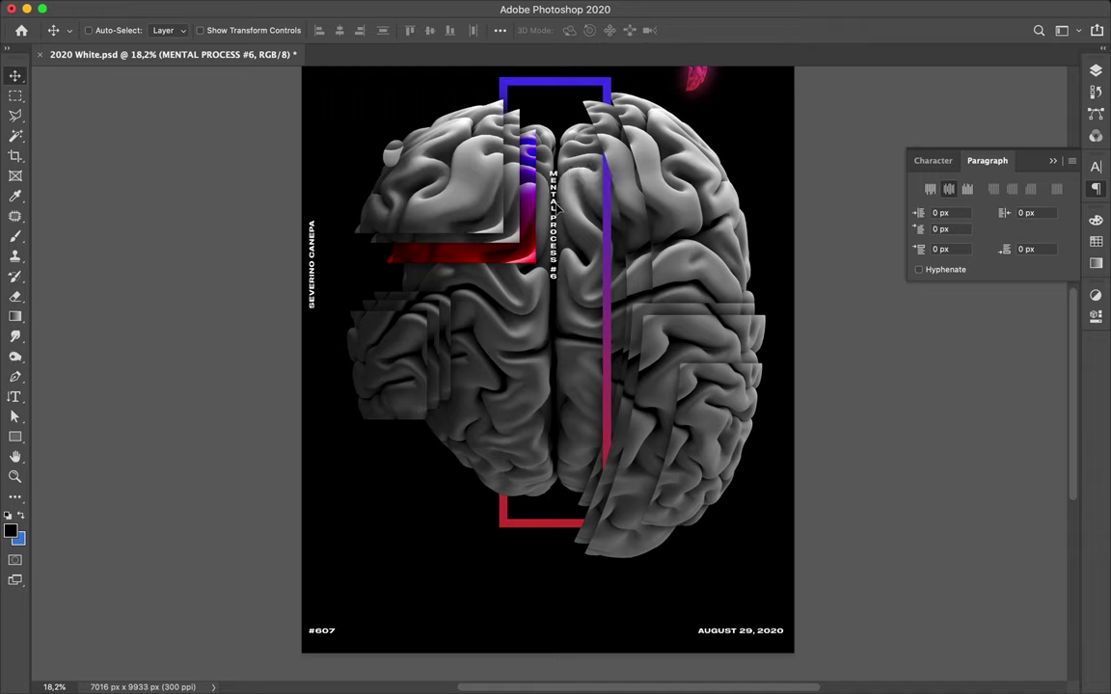
# Set the text's leading to 132 px in the Character panel
pyautogui.click(937, 161)
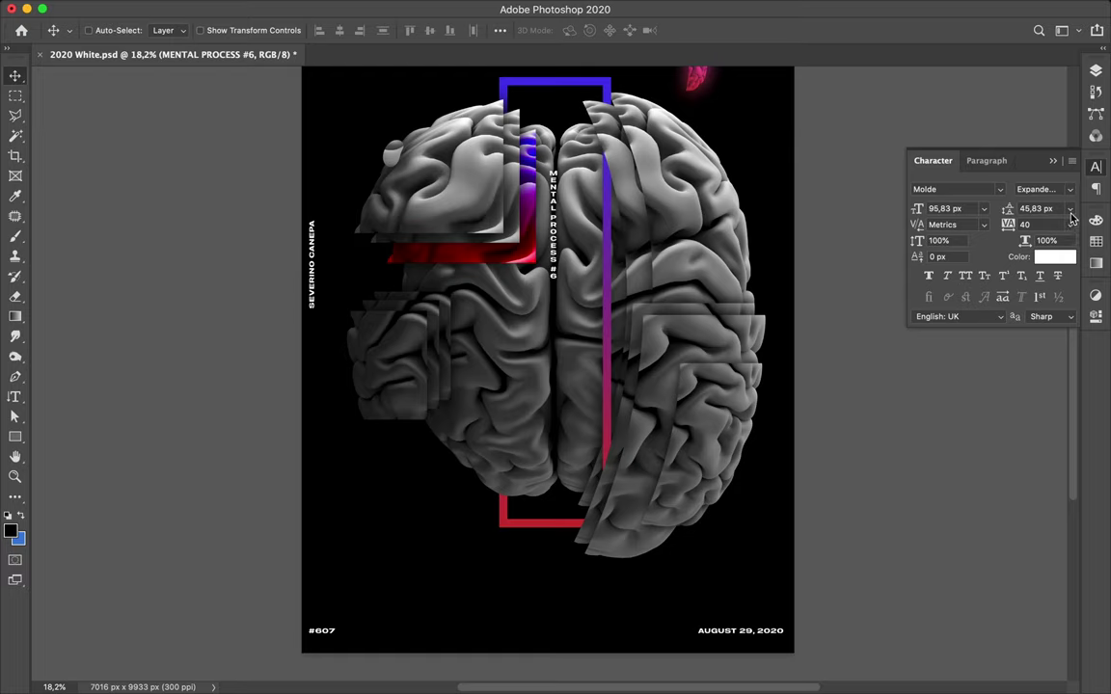
pyautogui.click(1069, 210)
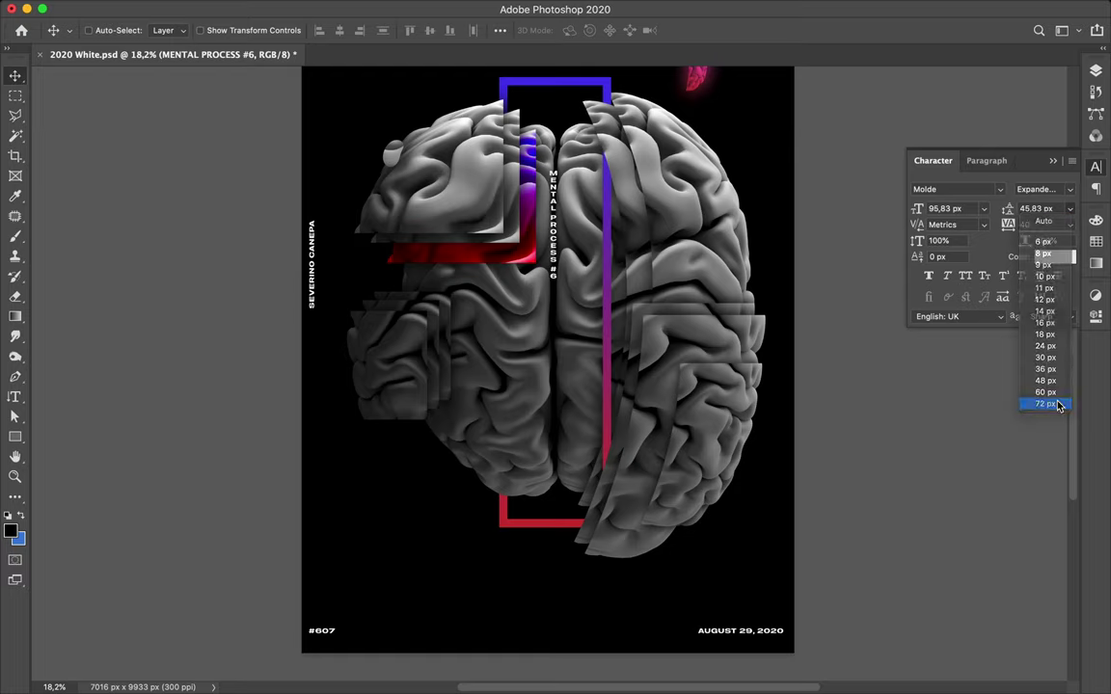
pyautogui.click(1045, 517)
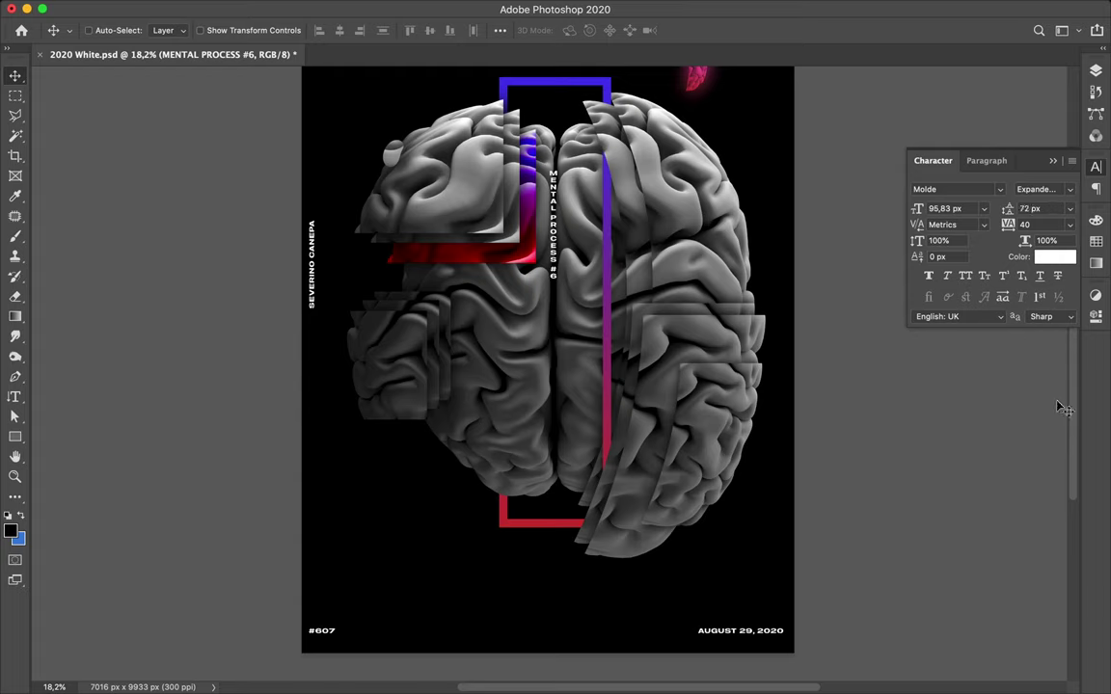
pyautogui.click(1043, 210)
pyautogui.write('112')
pyautogui.press('Return')
pyautogui.write('132')
pyautogui.press('Return')
# Increase the tracking step by step to 2440 and reposition the spaced-out text along the frame
pyautogui.click(1051, 223)
pyautogui.write('440')
pyautogui.press('Return')
pyautogui.write('640')
pyautogui.press('Return')
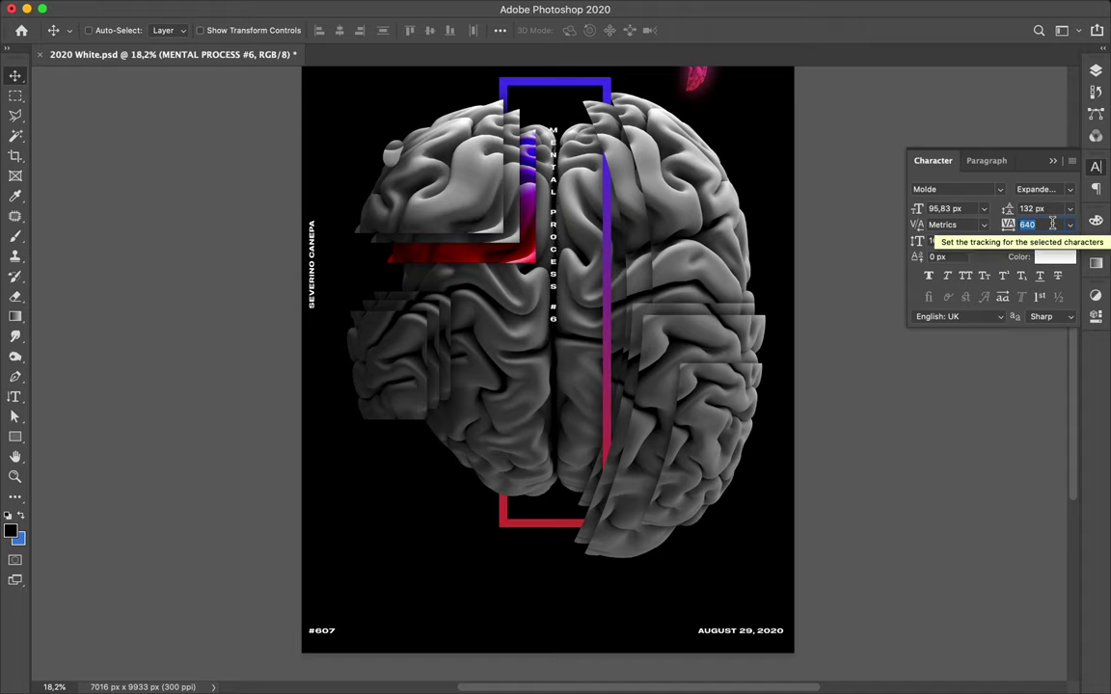
pyautogui.write('1240')
pyautogui.press('Return')
pyautogui.write('1640')
pyautogui.press('Return')
pyautogui.write('1840')
pyautogui.press('Return')
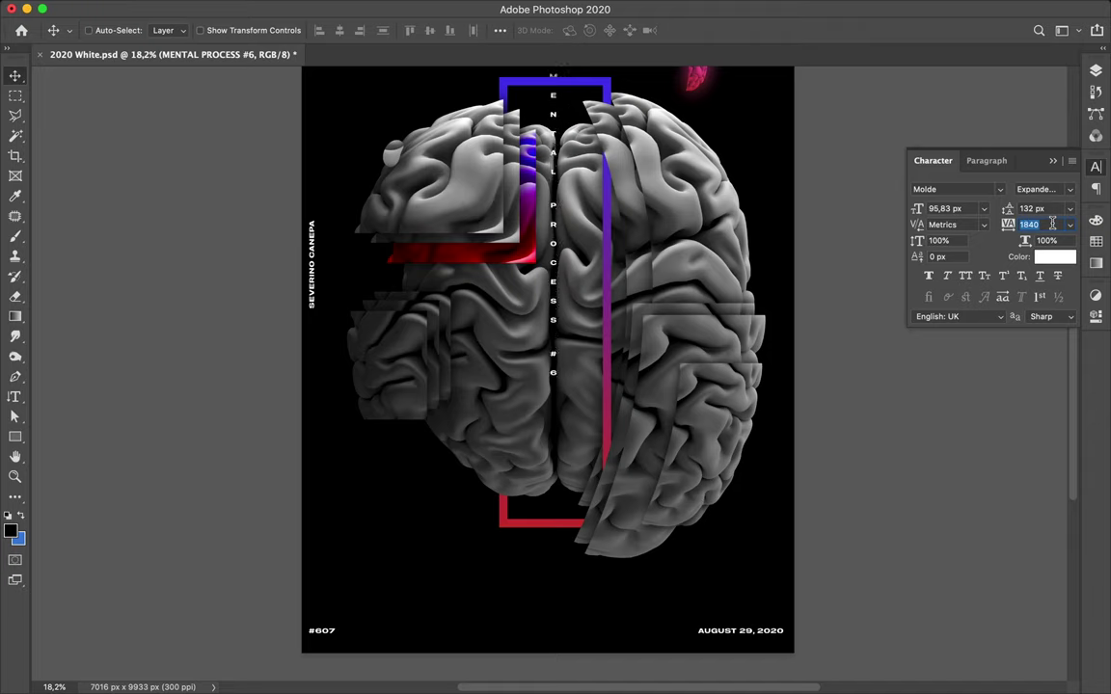
pyautogui.write('2440')
pyautogui.press('Return')
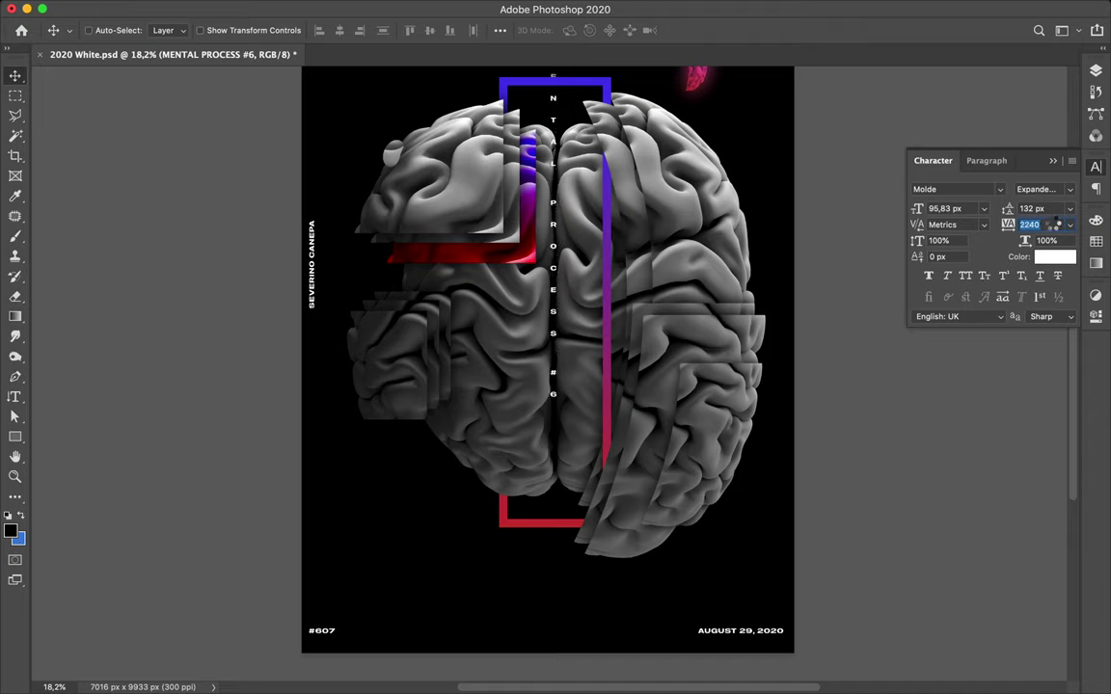
pyautogui.moveTo(503, 143); pyautogui.dragTo(559, 169)
pyautogui.scroll(-2, 564, 183)
pyautogui.scroll(-2, 569, 193)
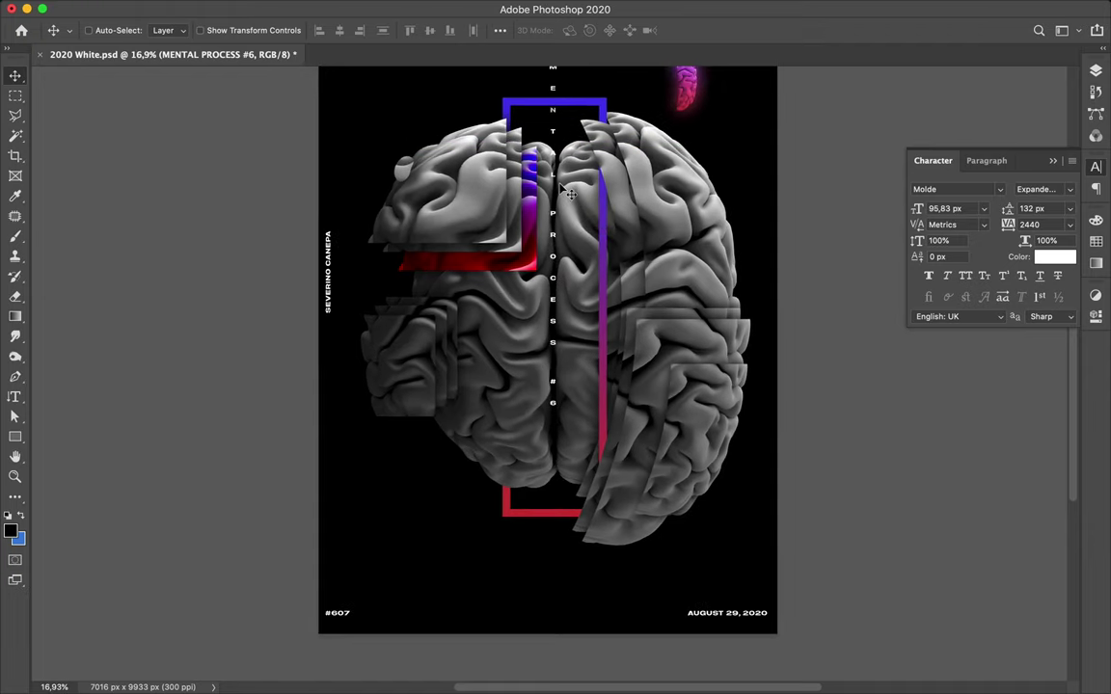
pyautogui.scroll(-1, 570, 194)
# Drag the MENTAL PROCESS #6 text about 40 px down into the frame, then select Levels 1 copy
pyautogui.moveTo(564, 204); pyautogui.dragTo(557, 249)
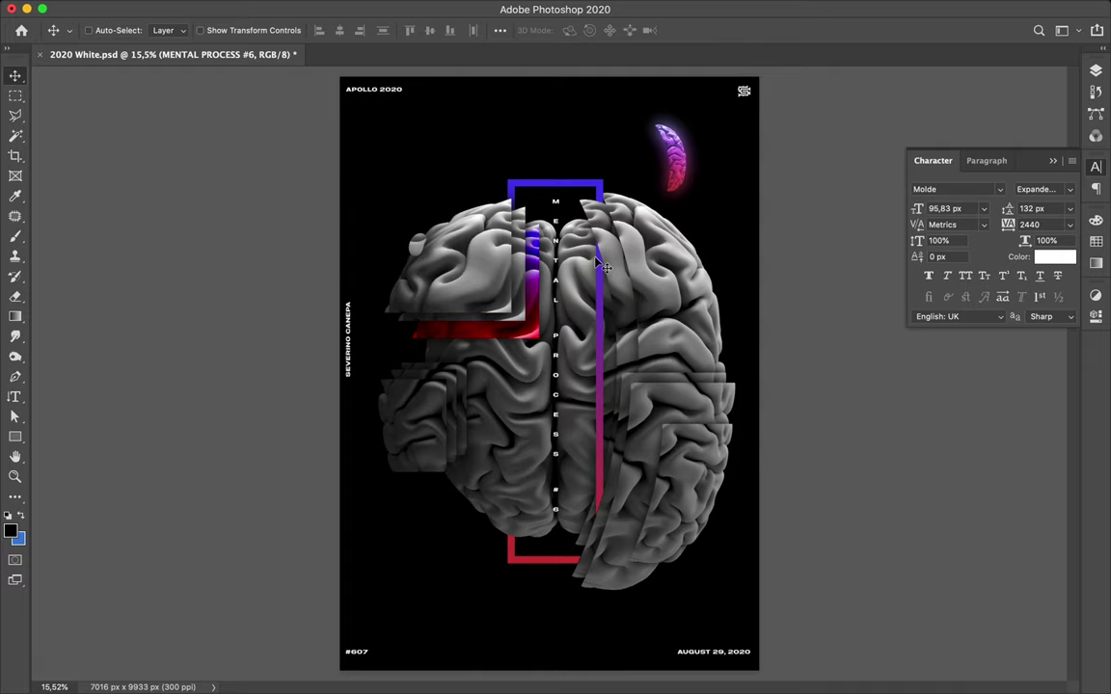
pyautogui.keyDown('super'); pyautogui.click(525, 442); pyautogui.keyUp('super')
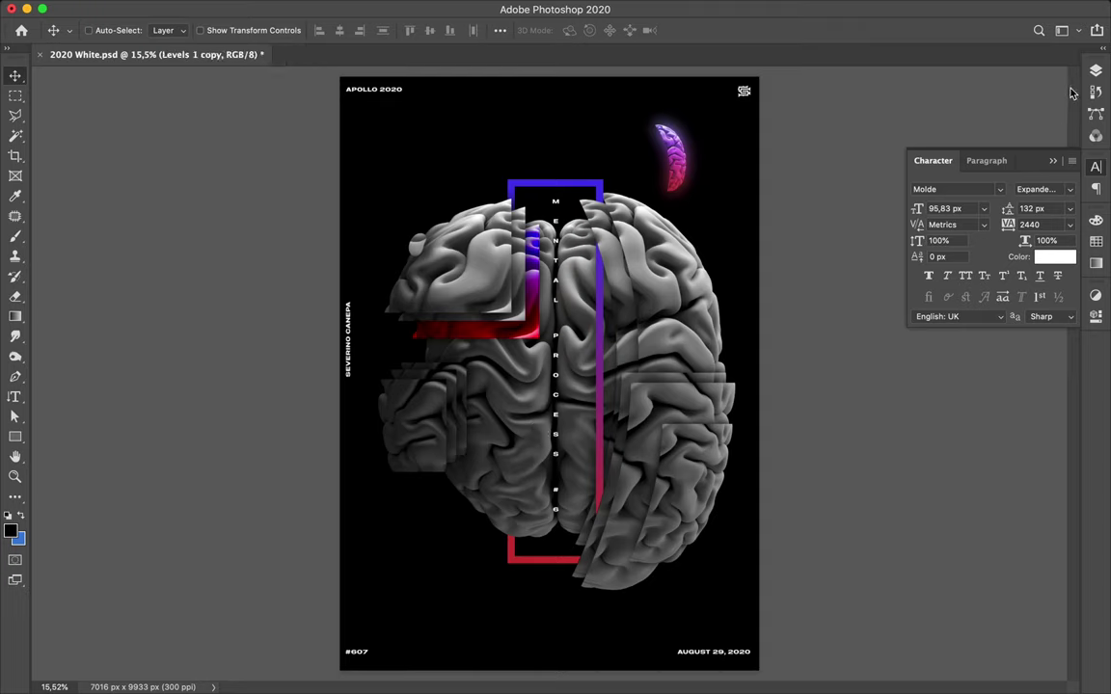
# Create a new layer above Levels 1, fill the loaded brain selection with black, and deselect
pyautogui.click(1096, 74)
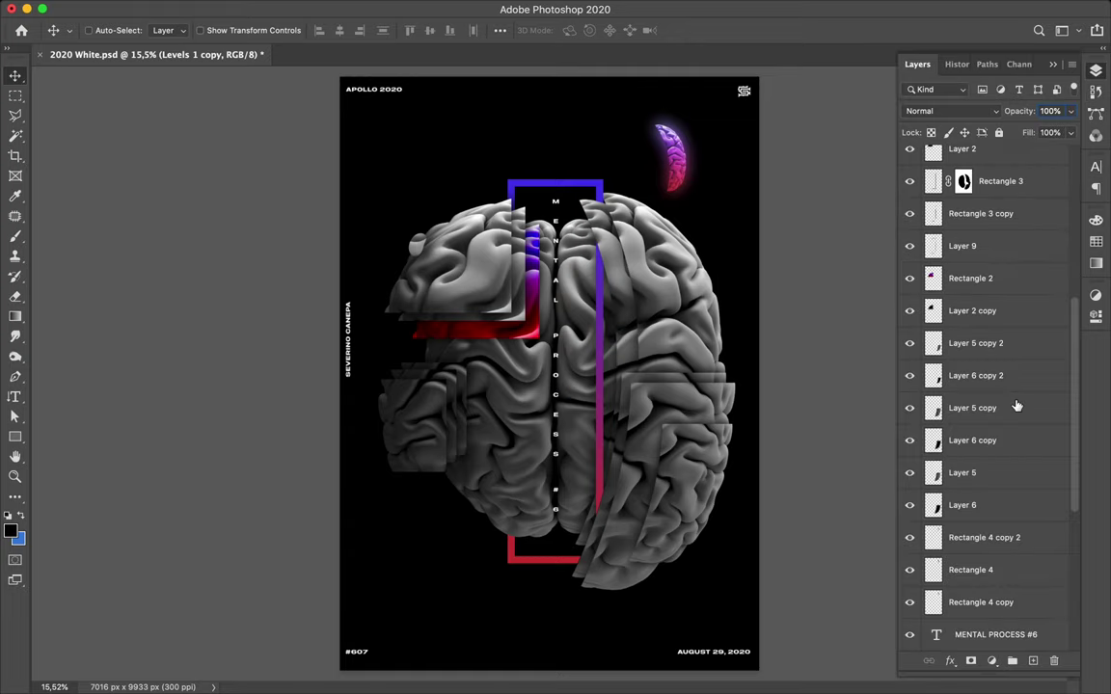
pyautogui.scroll(-10, 1016, 406)
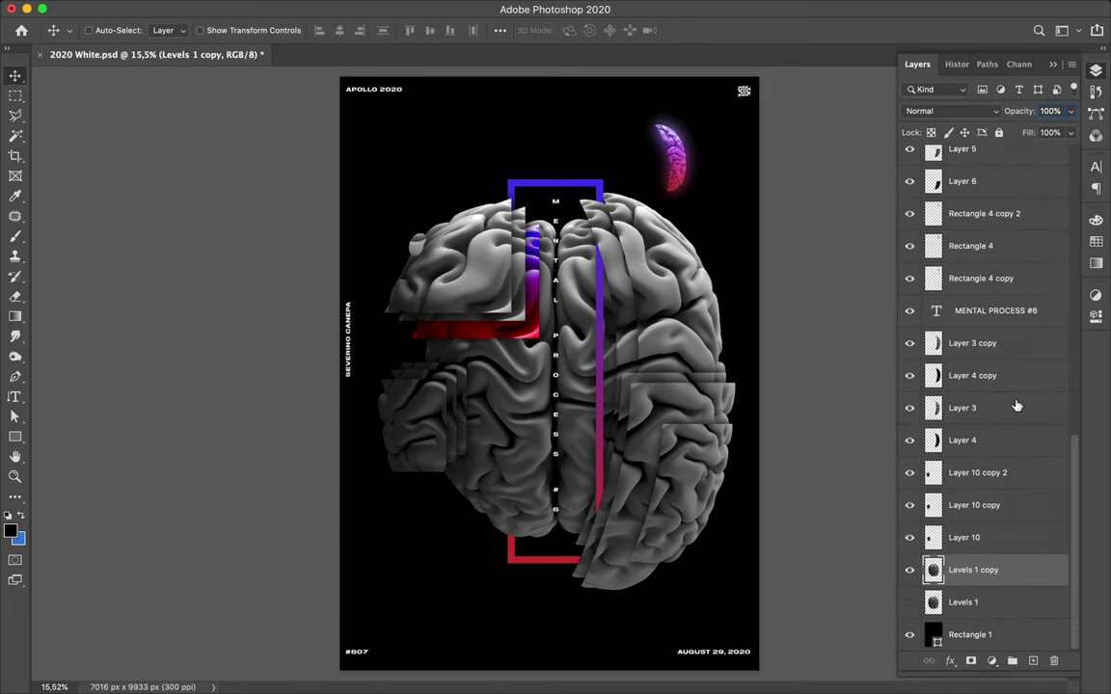
pyautogui.click(994, 601)
pyautogui.press('super+shift+alt+n')
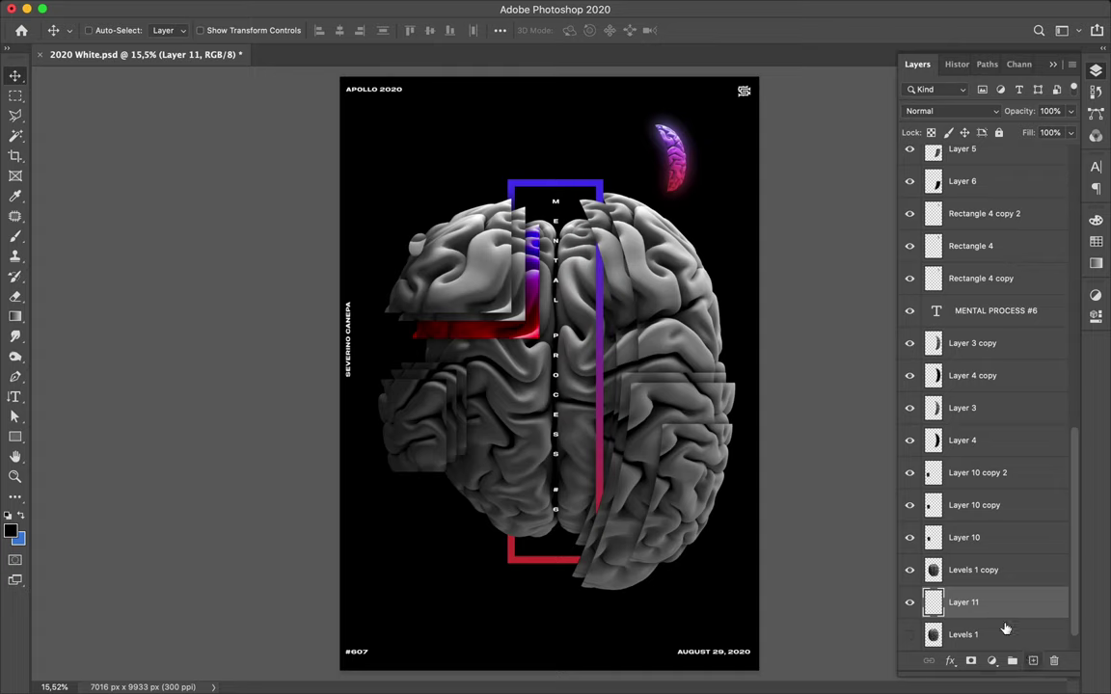
pyautogui.press('super+shift+d')
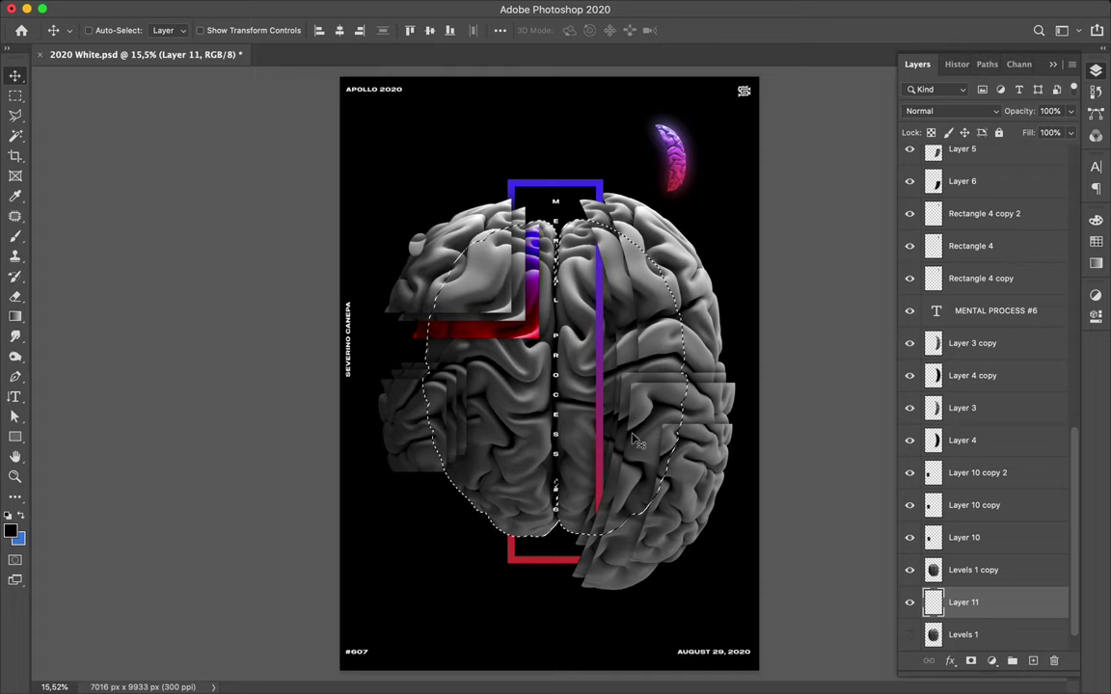
pyautogui.press('b')
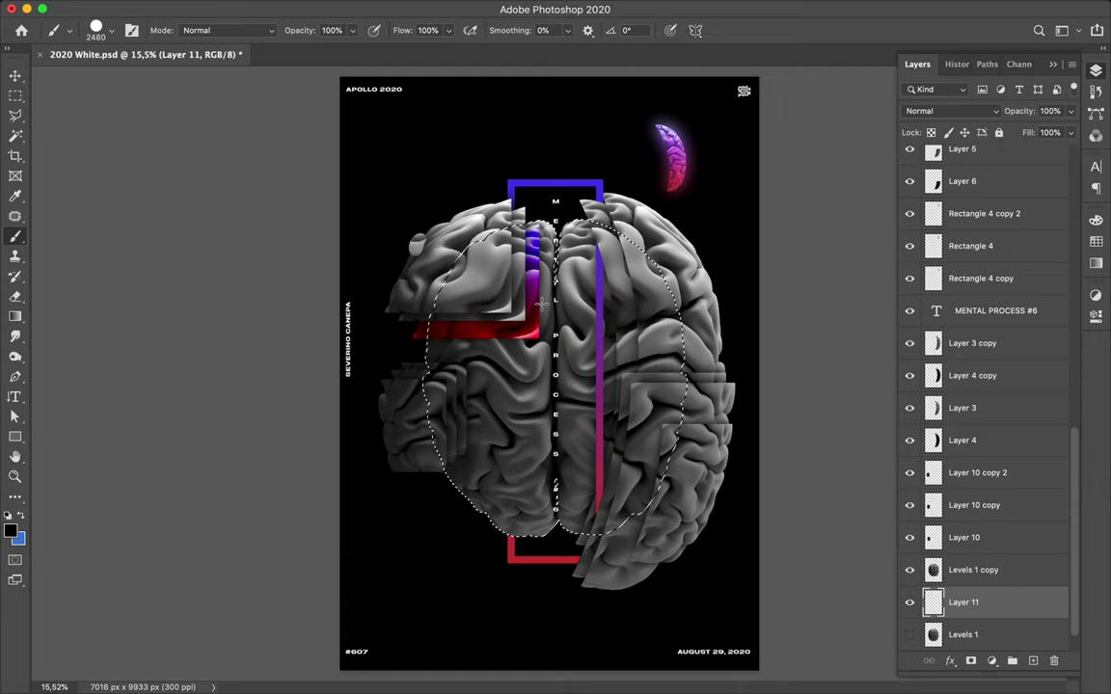
pyautogui.hotkey('alt', 'BackSpace')
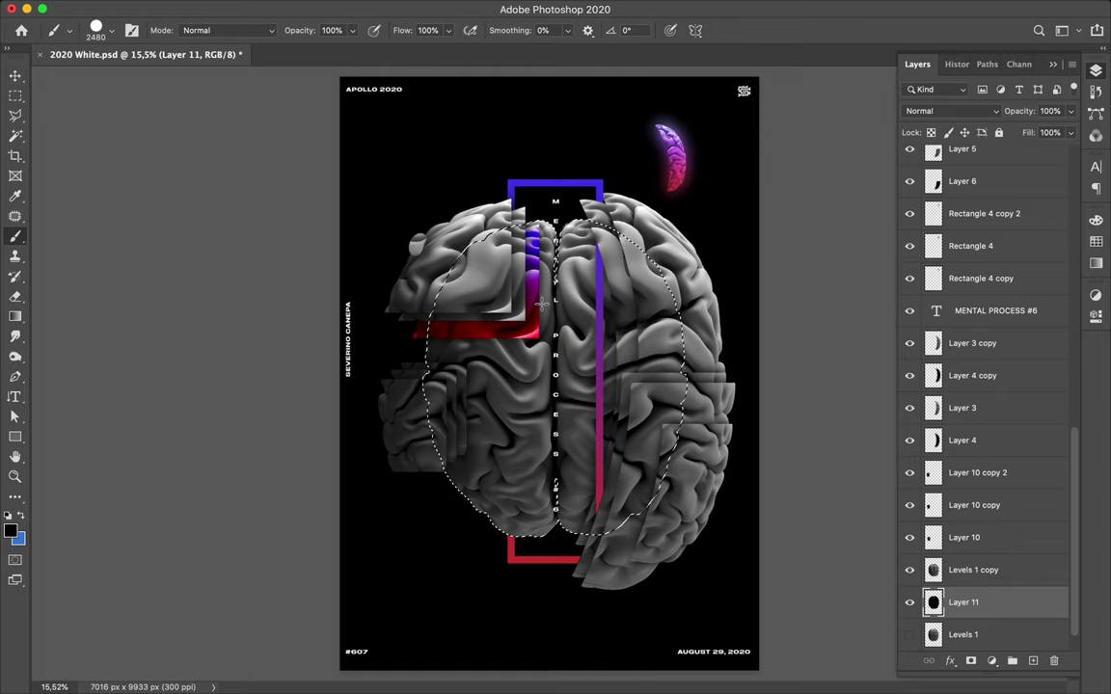
pyautogui.press('m')
pyautogui.press('super+d')
# Look through the Filter menu and another menu-bar menu without applying a command
pyautogui.moveTo(356, 5)
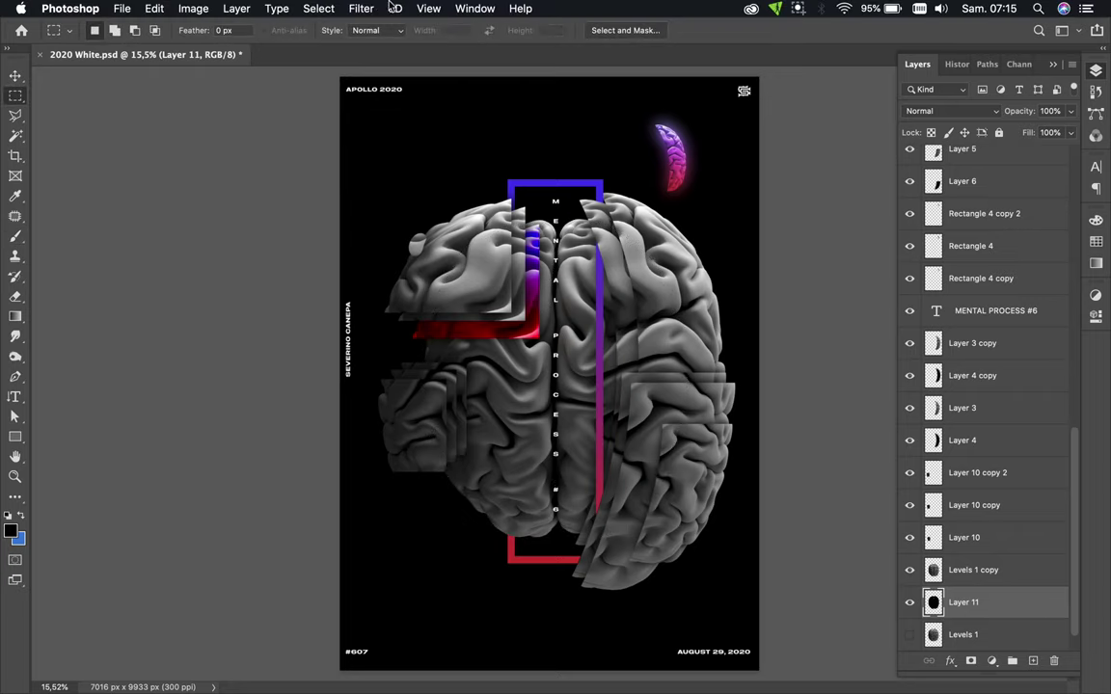
pyautogui.click(360, 7)
pyautogui.click(372, 28)
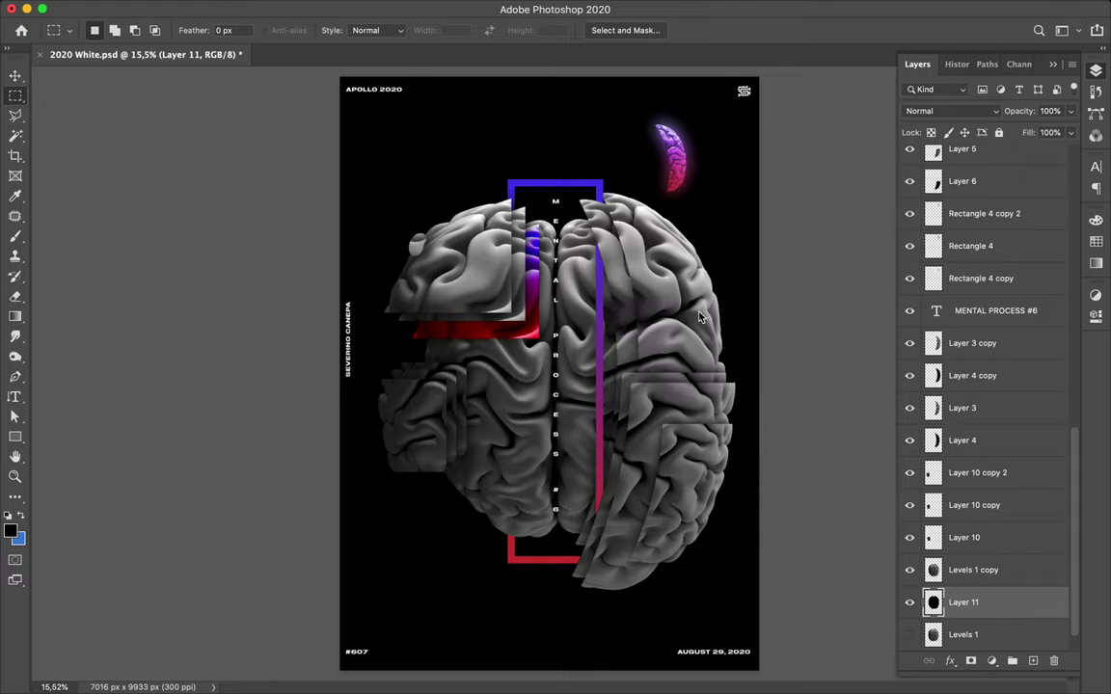
pyautogui.click(639, 670)
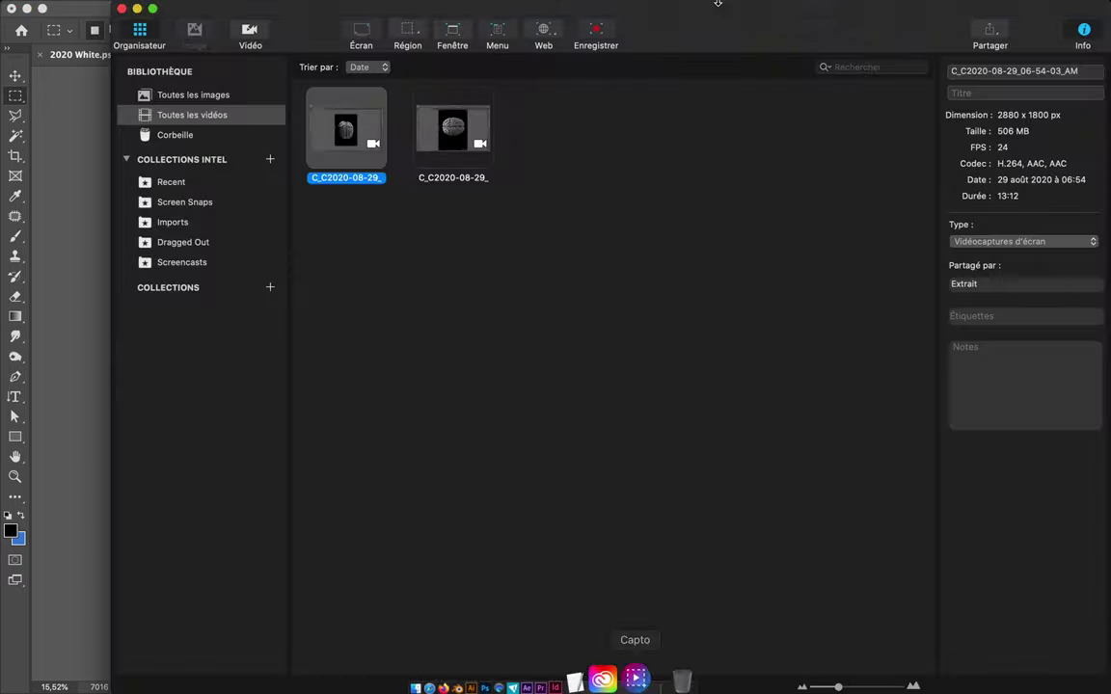
pyautogui.click(600, 31)
pyautogui.click(617, 39)
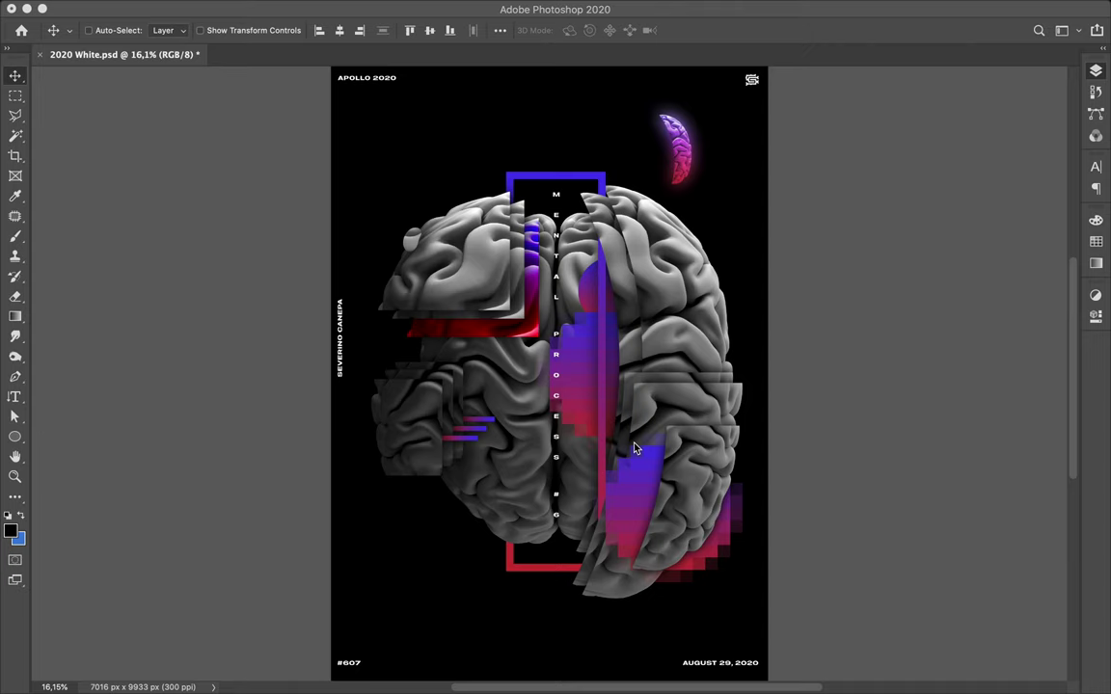
# Bring up the Layers panel with F7 and pick the Ellipse tool from the toolbar
pyautogui.press('F7')
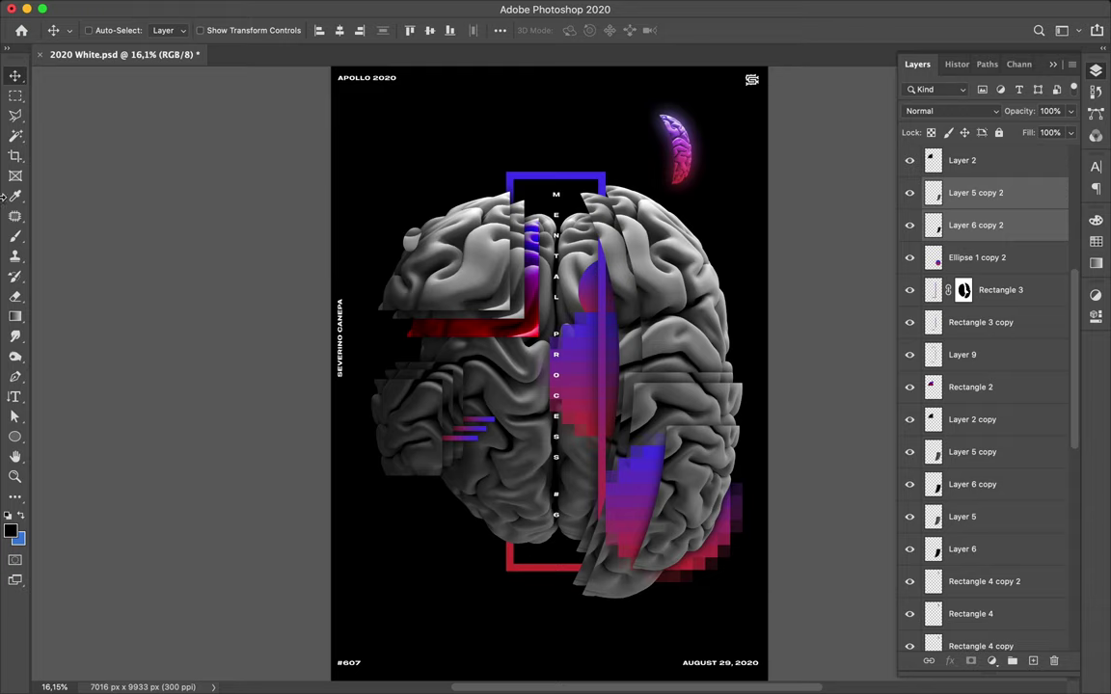
pyautogui.click(14, 439)
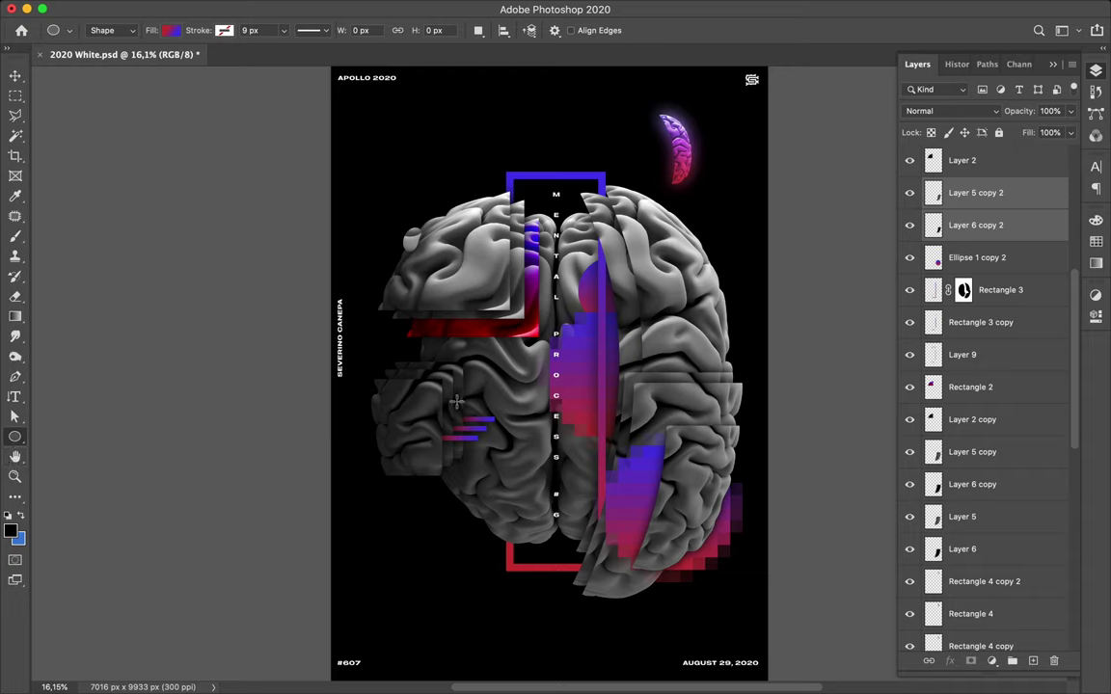
# Draw a 984 px circle with no fill and a red-to-blue gradient stroke
pyautogui.moveTo(429, 382); pyautogui.dragTo(556, 464)
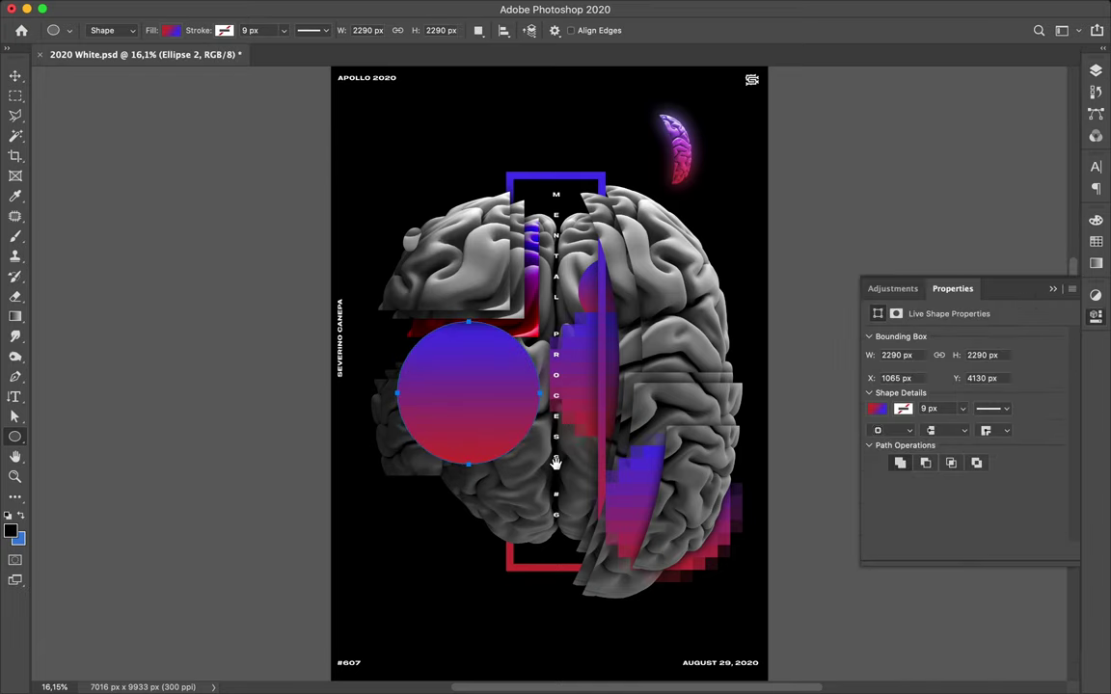
pyautogui.click(169, 30)
pyautogui.click(80, 60)
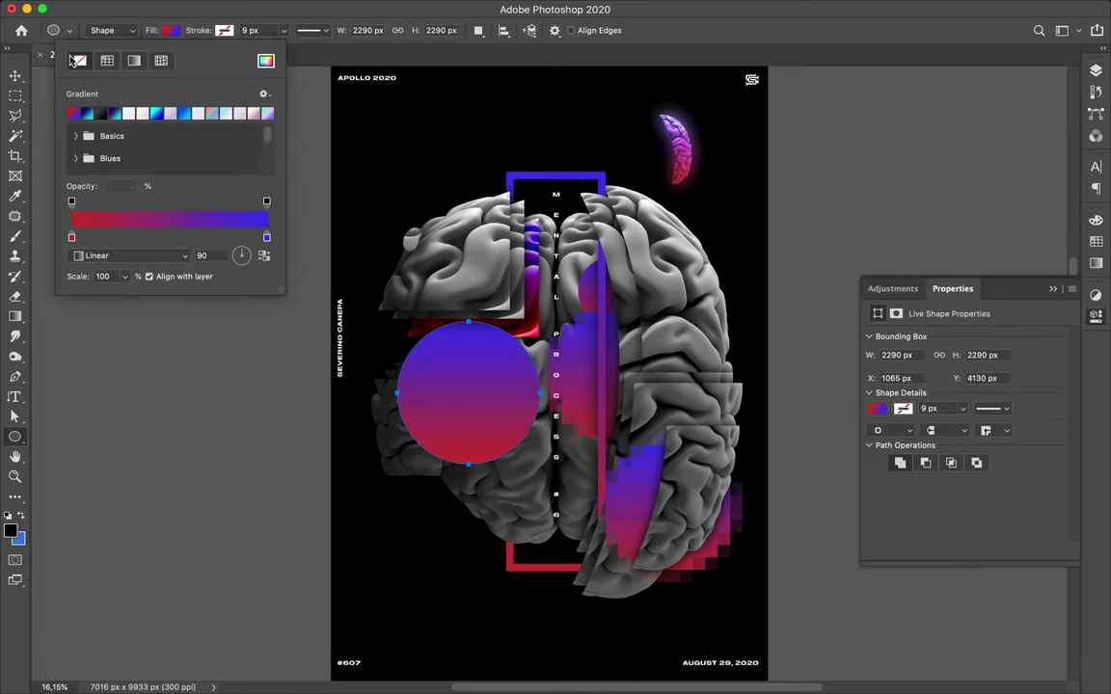
pyautogui.click(223, 30)
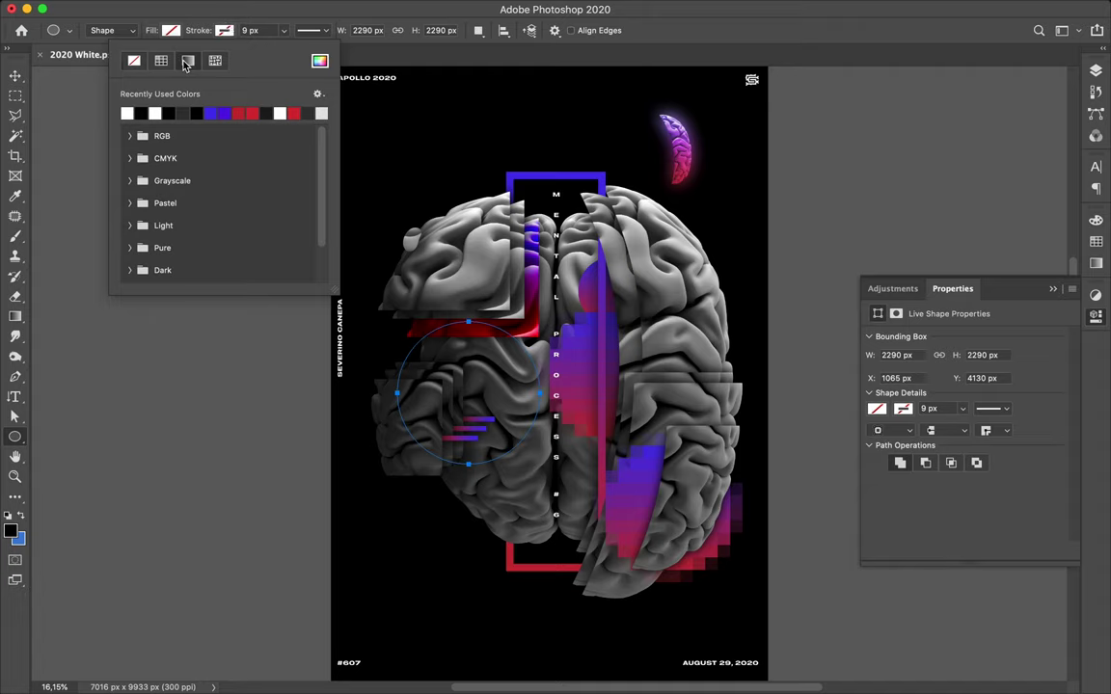
pyautogui.click(188, 60)
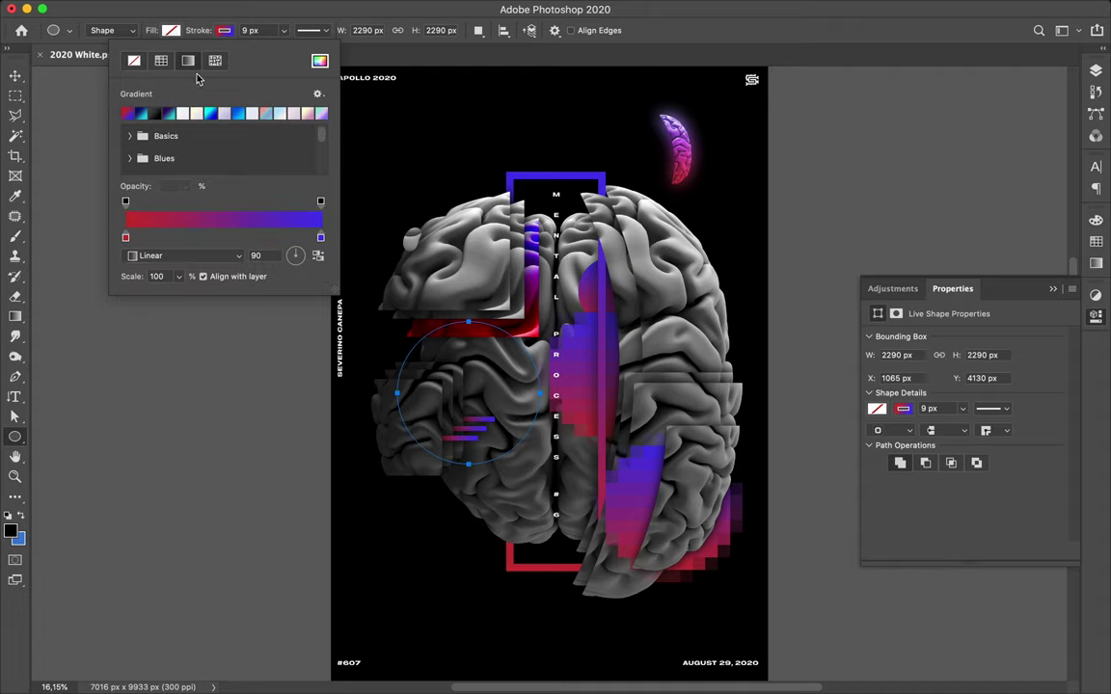
# Try outline thicknesses of 39, 49 and 89 px, then settle on 79 px
pyautogui.click(261, 31)
pyautogui.write('39')
pyautogui.press('Return')
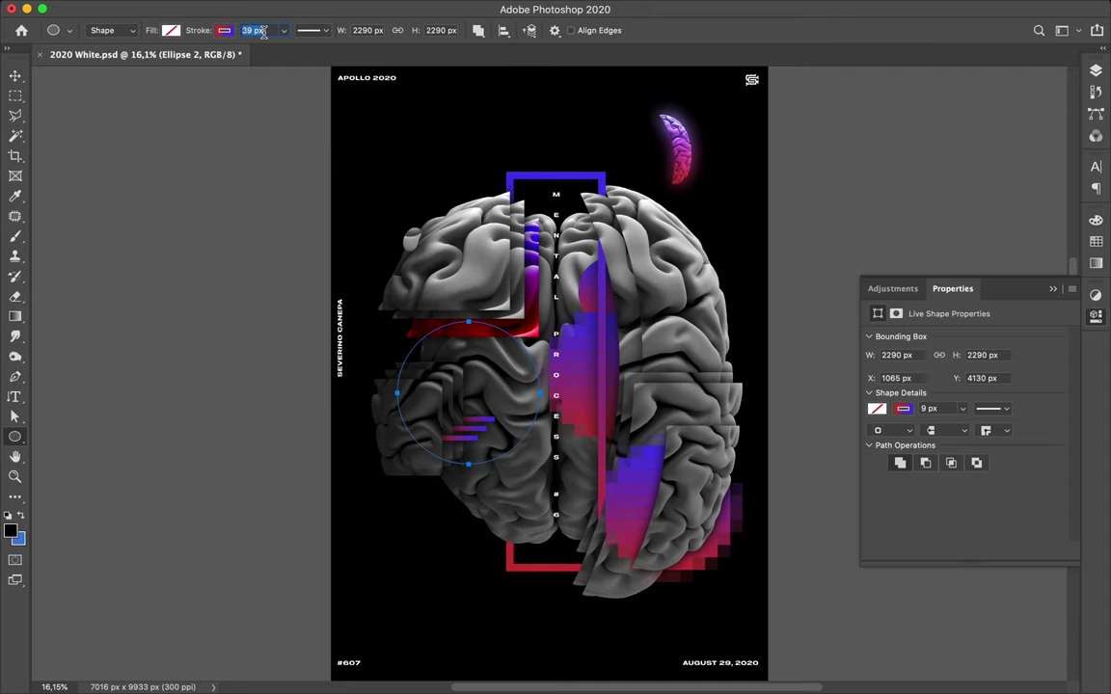
pyautogui.press('a')
pyautogui.click(314, 32)
pyautogui.write('49')
pyautogui.press('Return')
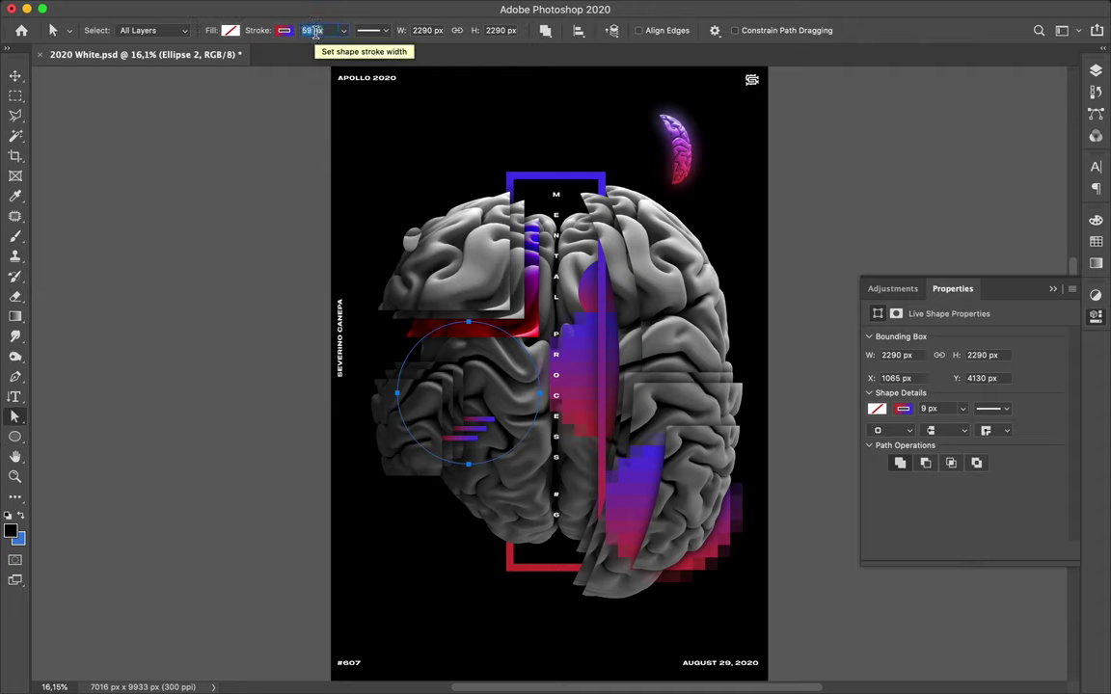
pyautogui.write('89')
pyautogui.press('Return')
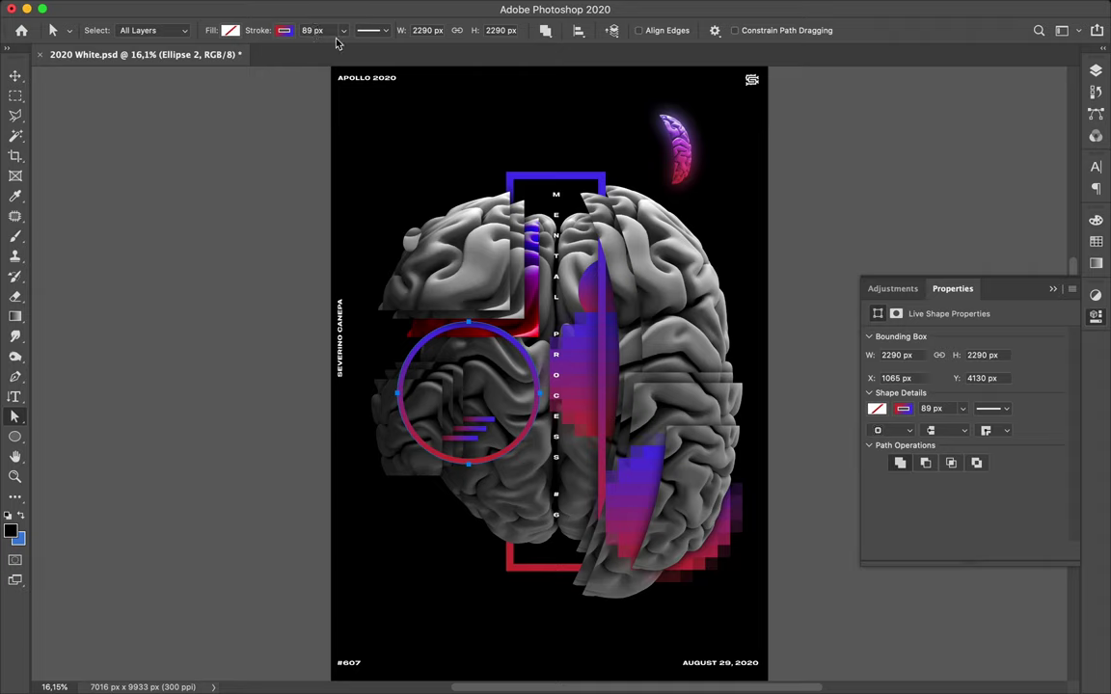
pyautogui.click(333, 32)
pyautogui.write('79')
pyautogui.press('Return')
pyautogui.press('v')
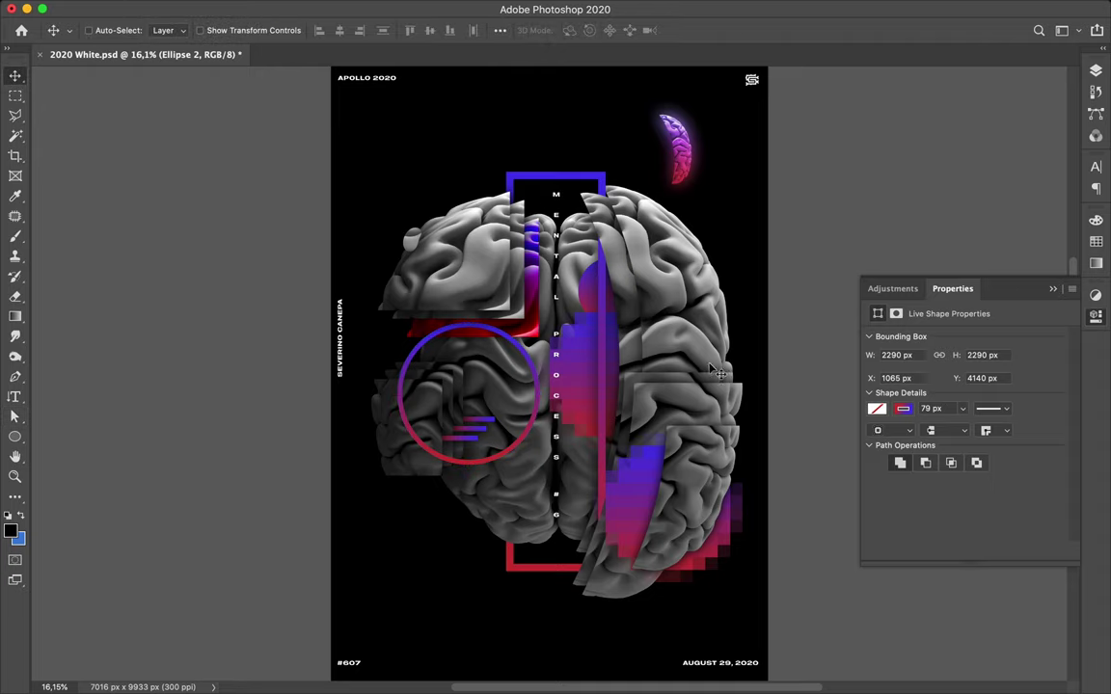
# Nudge the ring up-left, move Ellipse 2 above Ellipse 1 copy 2, and add a layer mask
pyautogui.moveTo(487, 374); pyautogui.dragTo(530, 397)
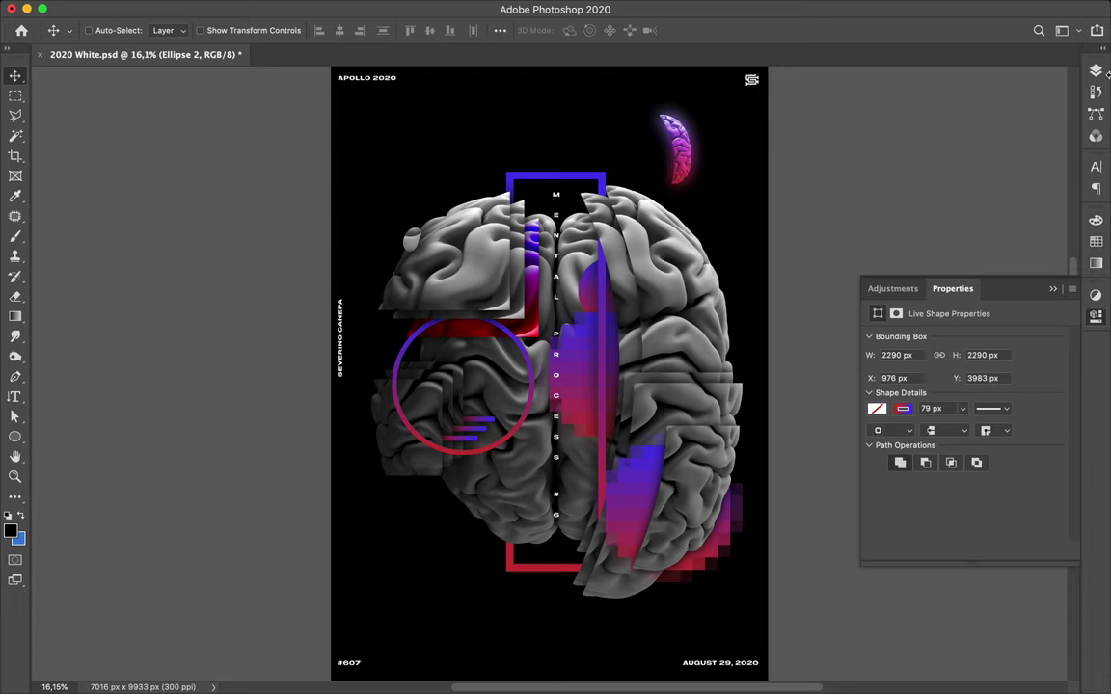
pyautogui.press('F7')
pyautogui.moveTo(997, 192); pyautogui.dragTo(993, 545)
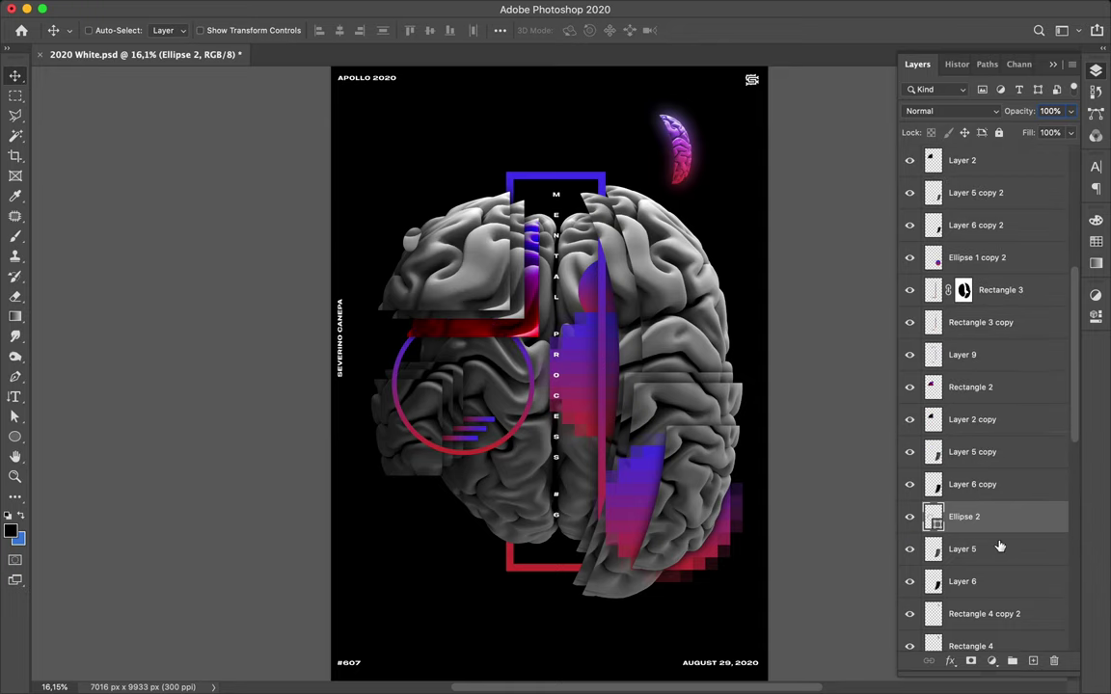
pyautogui.scroll(-3, 986, 514)
pyautogui.scroll(1, 987, 514)
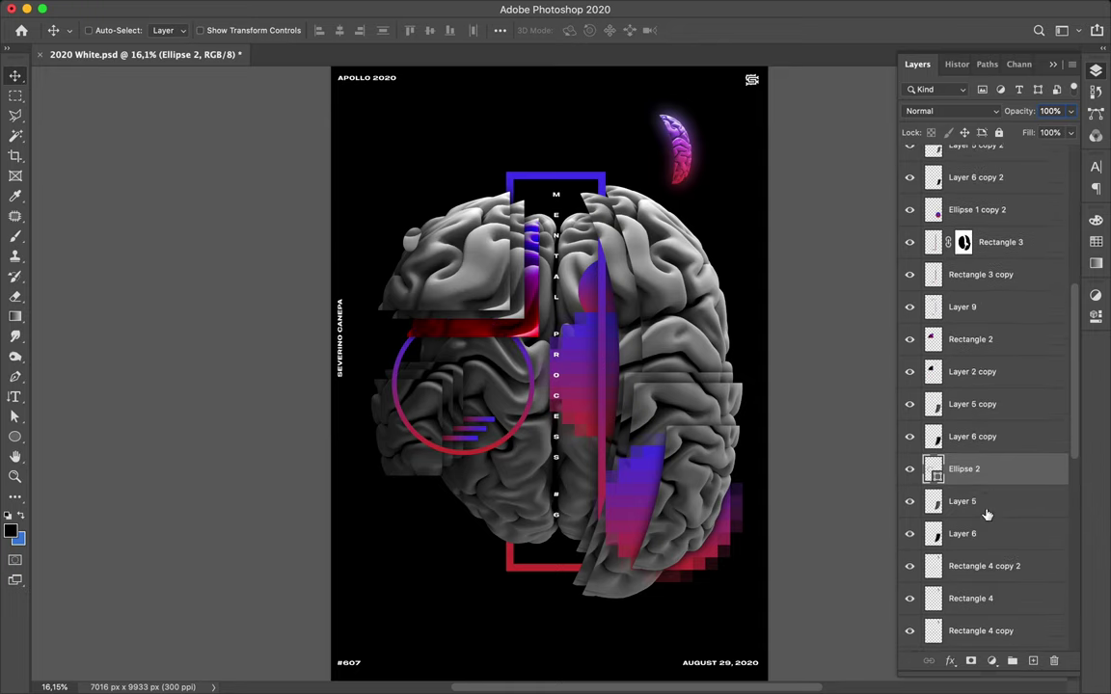
pyautogui.moveTo(984, 477); pyautogui.dragTo(951, 198)
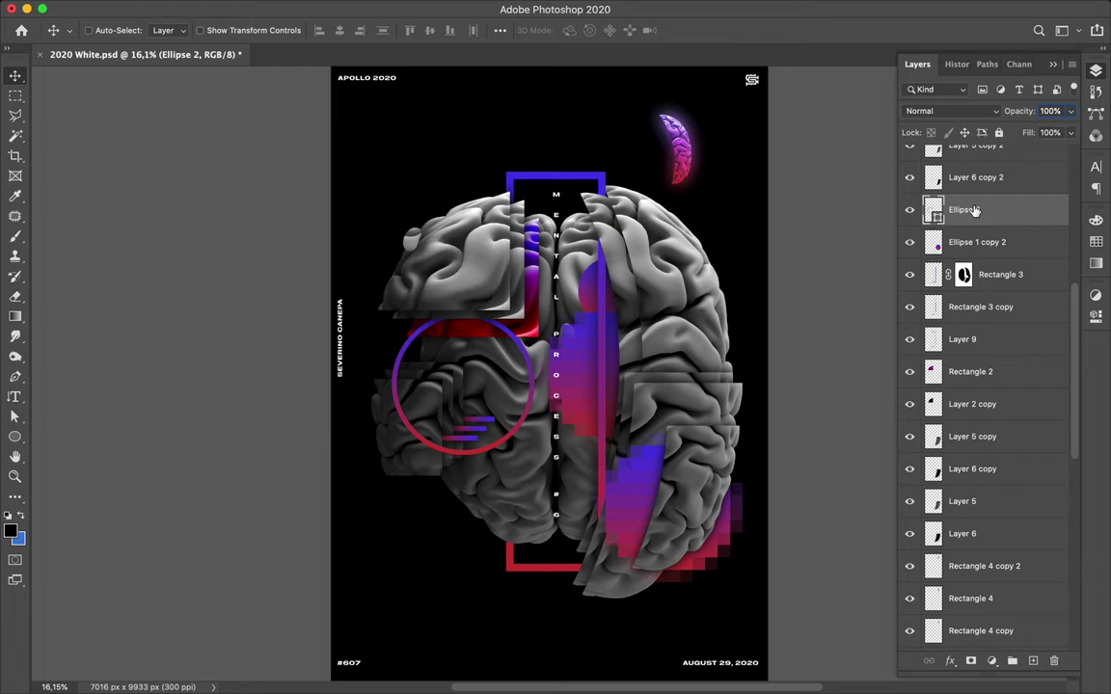
pyautogui.click(973, 662)
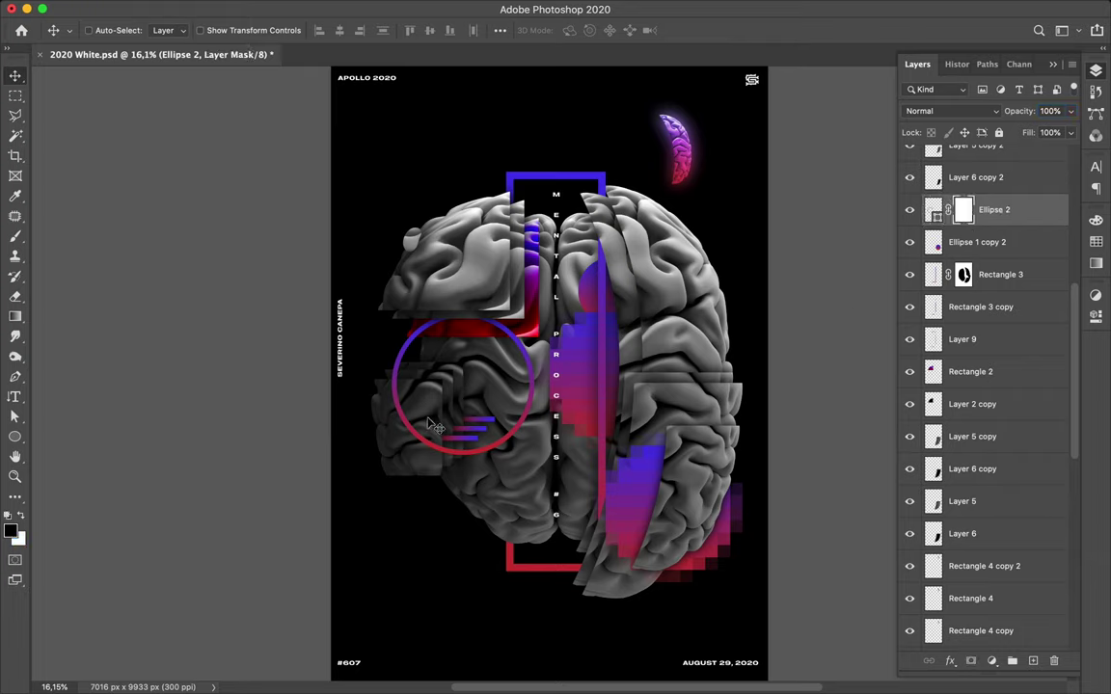
# Load Layer 10 copy 2's outline and paint black on Ellipse 2's mask there
pyautogui.keyDown('ctrl'); pyautogui.click(395, 377); pyautogui.keyUp('ctrl')
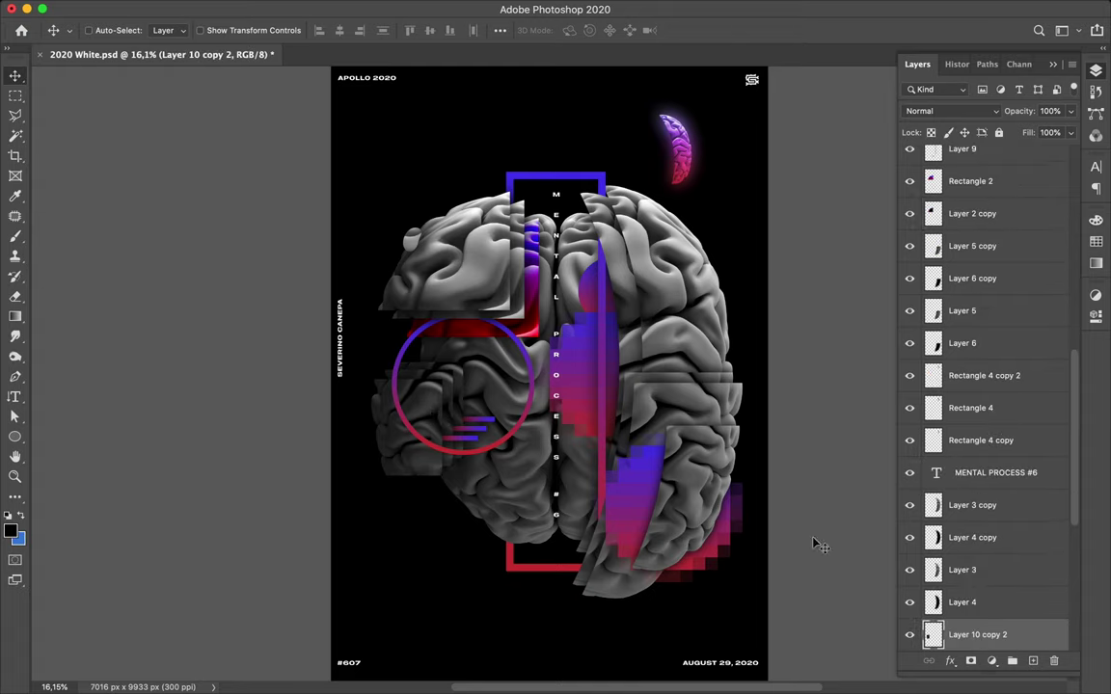
pyautogui.keyDown('ctrl'); pyautogui.click(932, 634); pyautogui.keyUp('ctrl')
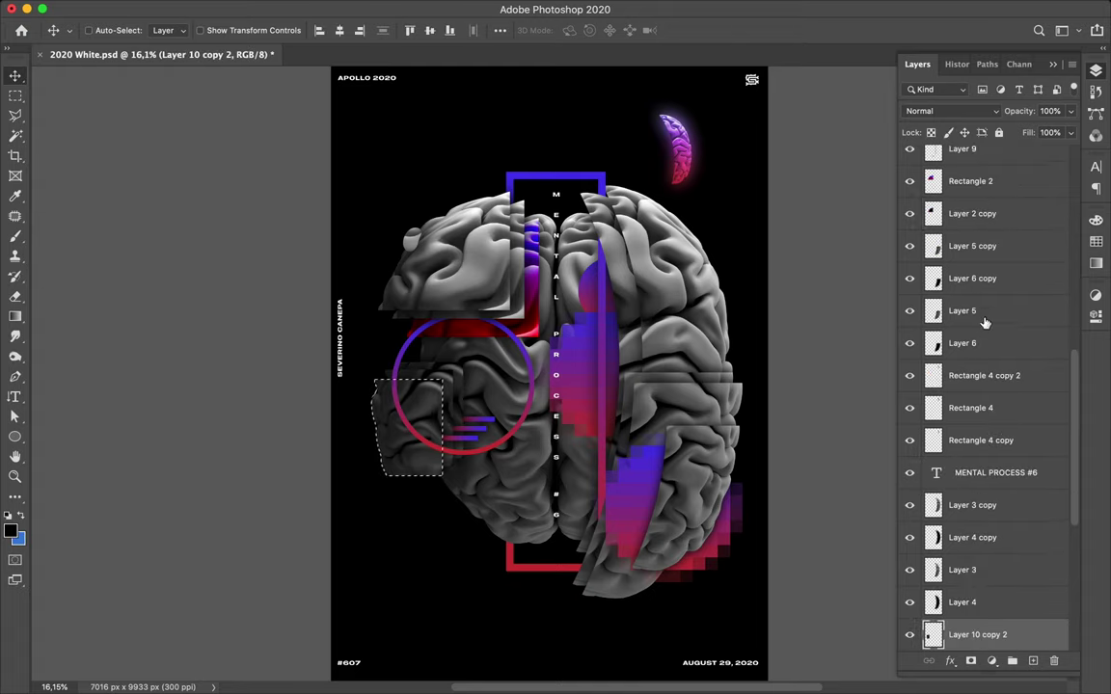
pyautogui.scroll(5, 983, 323)
pyautogui.click(960, 187)
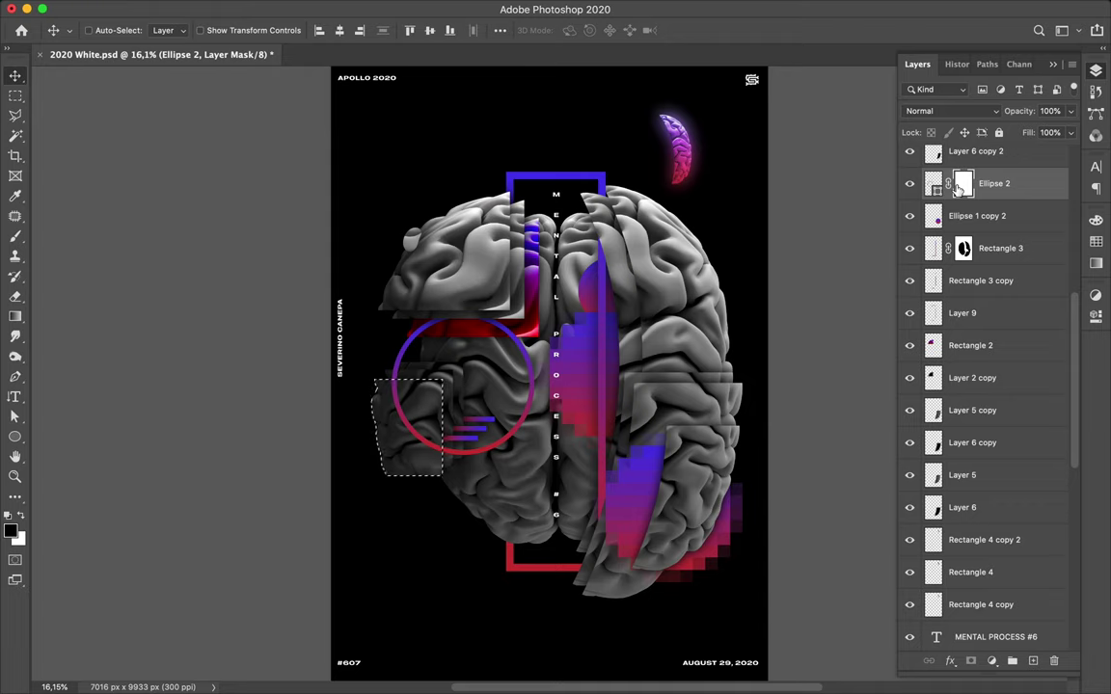
pyautogui.press('b')
pyautogui.click(431, 421)
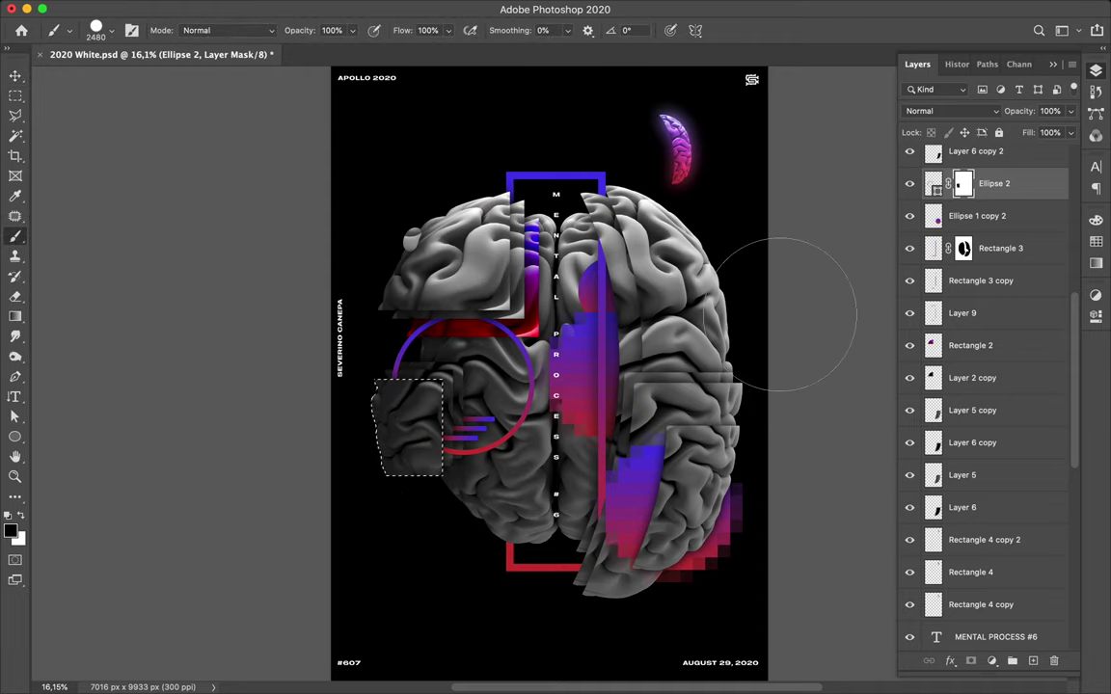
pyautogui.scroll(-4, 1032, 392)
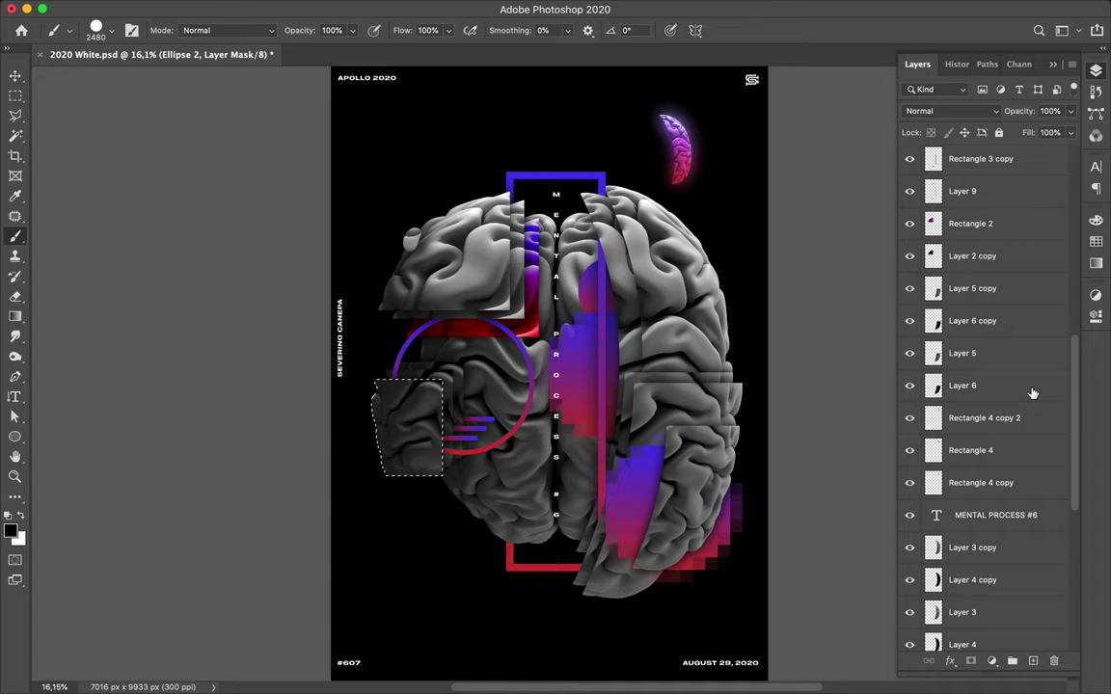
pyautogui.scroll(-6, 1031, 392)
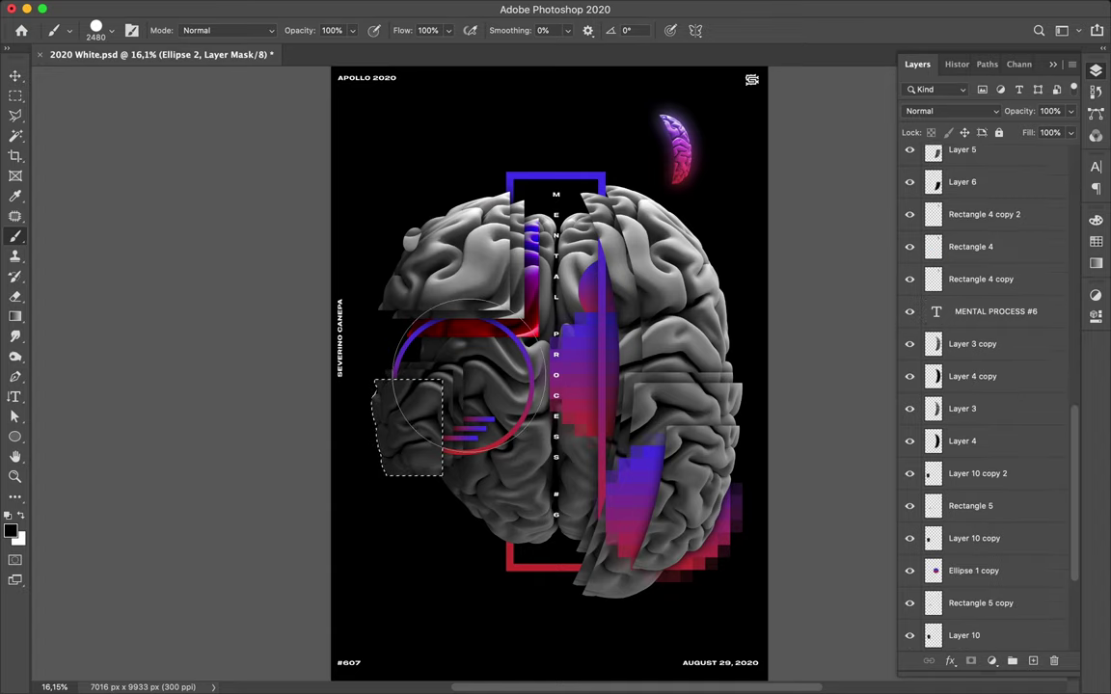
pyautogui.press('v')
pyautogui.press('super+d')
# Load Layer 10 copy's outline as a selection and paint it out of Ellipse 2's mask
pyautogui.keyDown('super'); pyautogui.click(453, 397); pyautogui.keyUp('super')
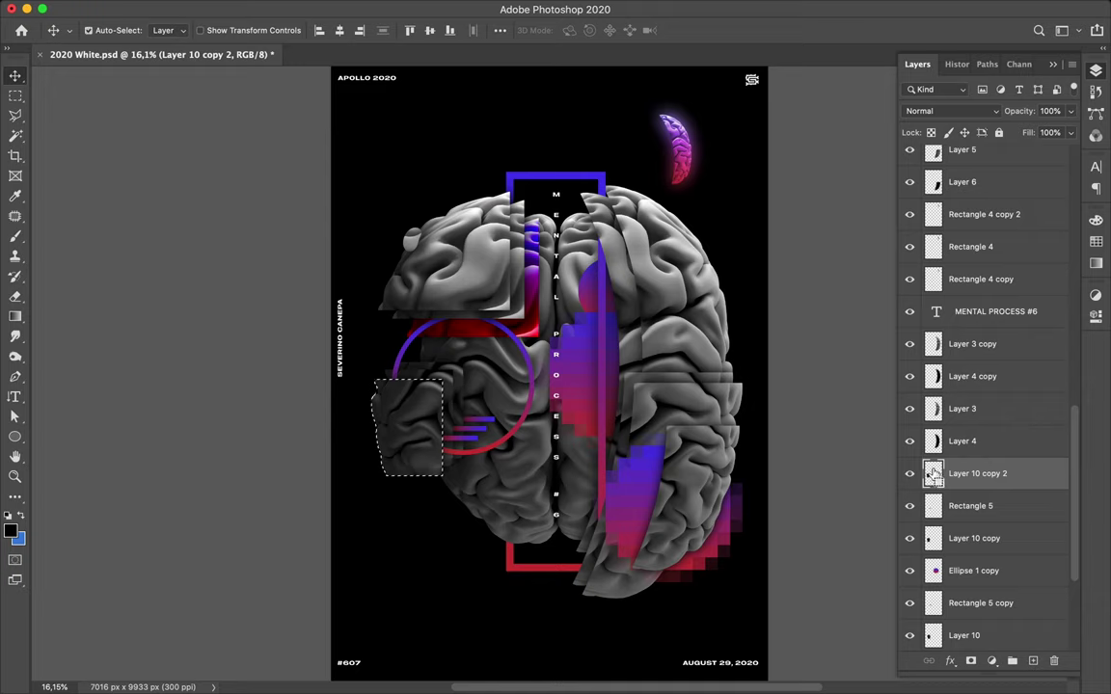
pyautogui.press('super+d')
pyautogui.keyDown('super'); pyautogui.click(450, 379); pyautogui.keyUp('super')
pyautogui.scroll(-3, 1005, 493)
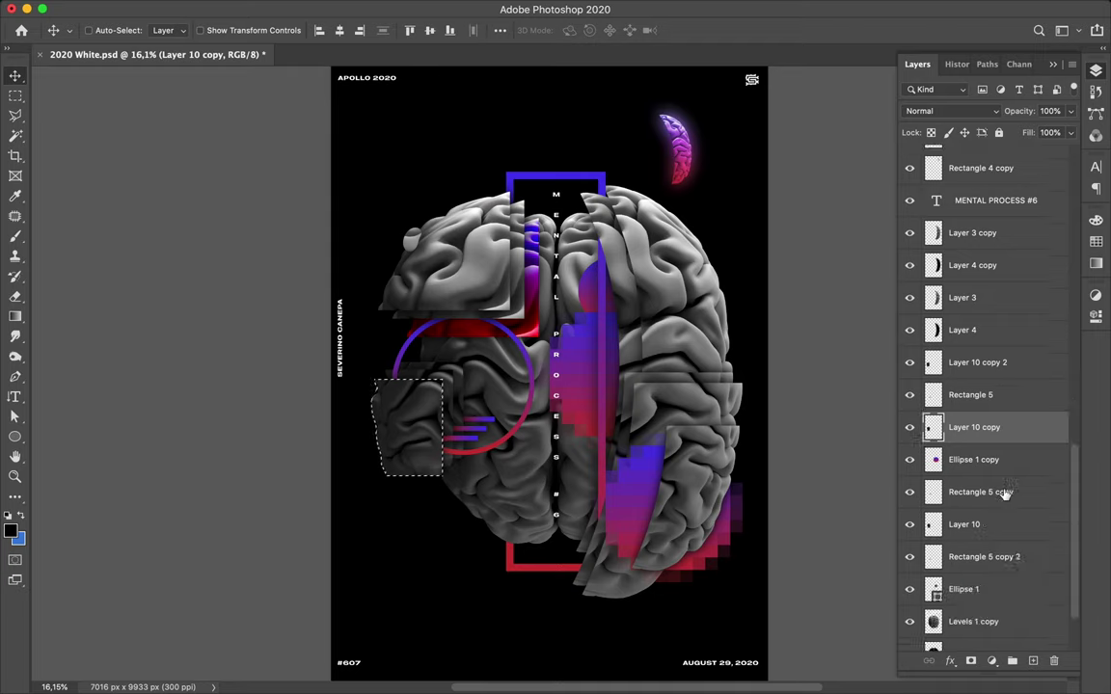
pyautogui.click(917, 524)
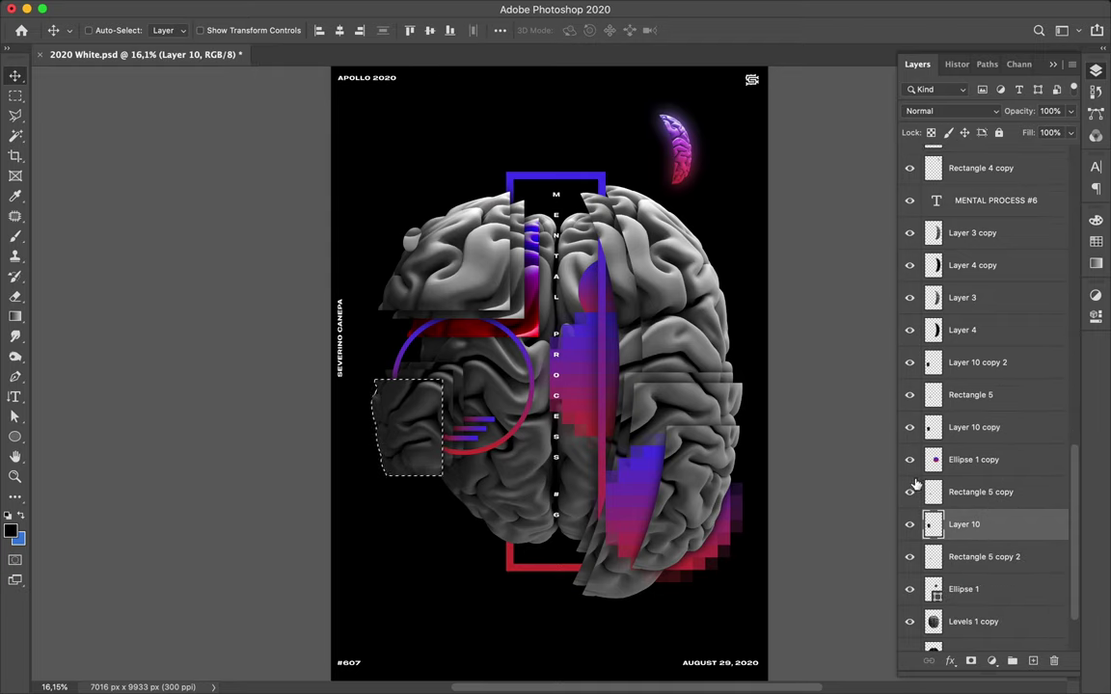
pyautogui.click(909, 492)
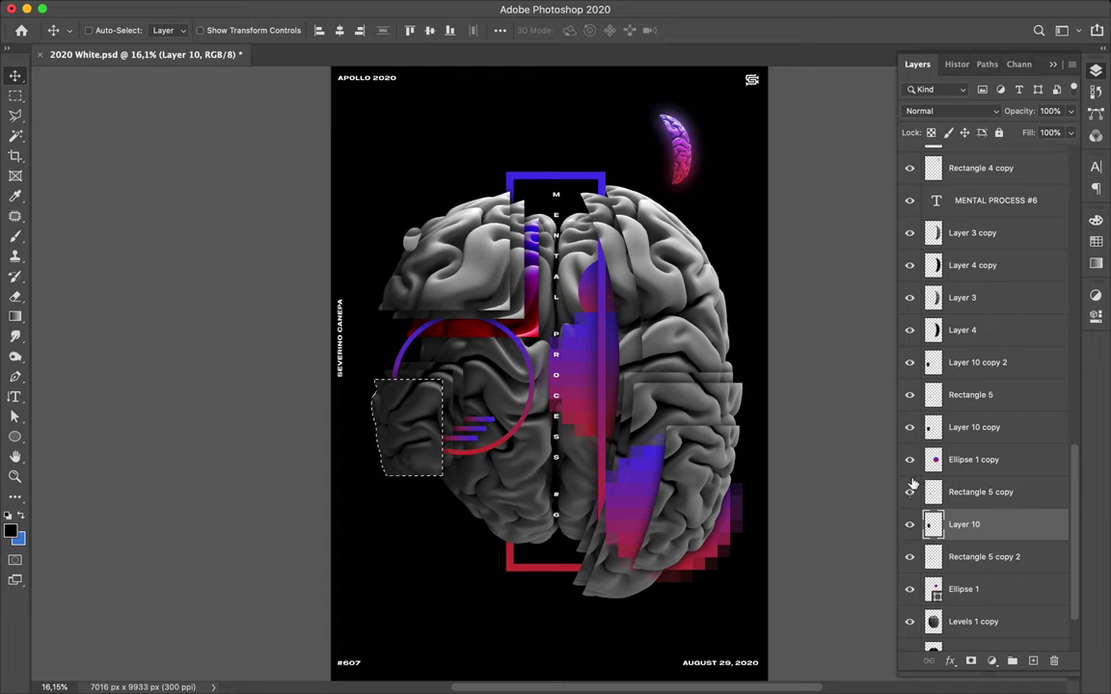
pyautogui.click(988, 435)
pyautogui.keyDown('super'); pyautogui.click(933, 429); pyautogui.keyUp('super')
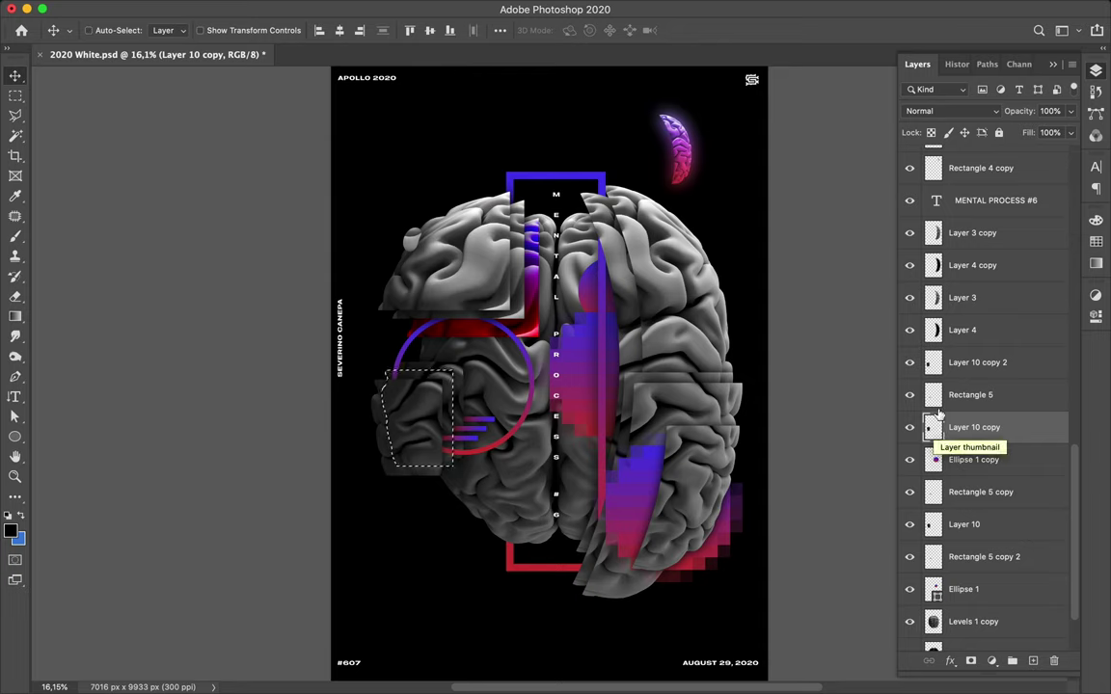
pyautogui.scroll(5, 982, 272)
pyautogui.scroll(1, 984, 272)
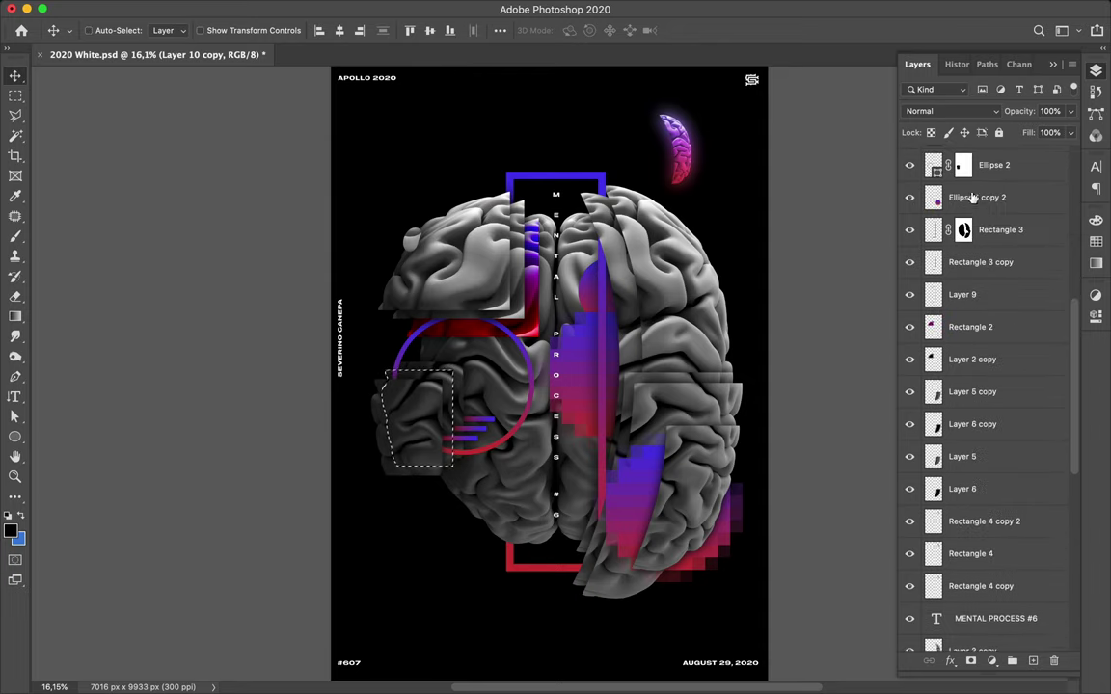
pyautogui.click(963, 165)
pyautogui.press('b')
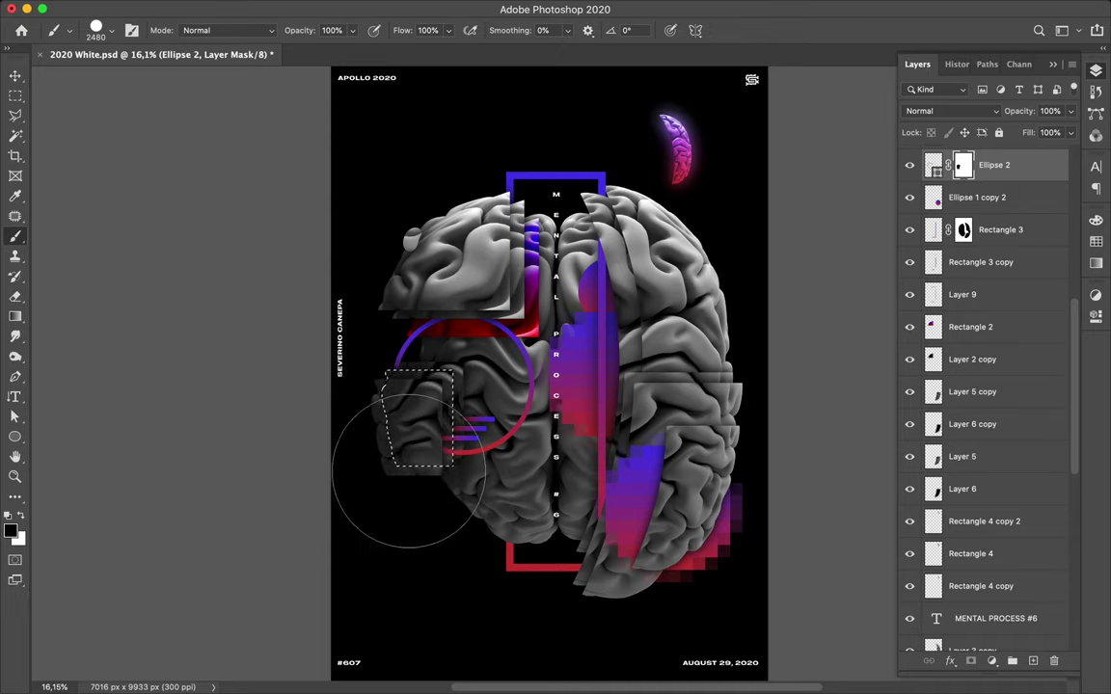
# Clear the selection and review the layer stack
pyautogui.press('m')
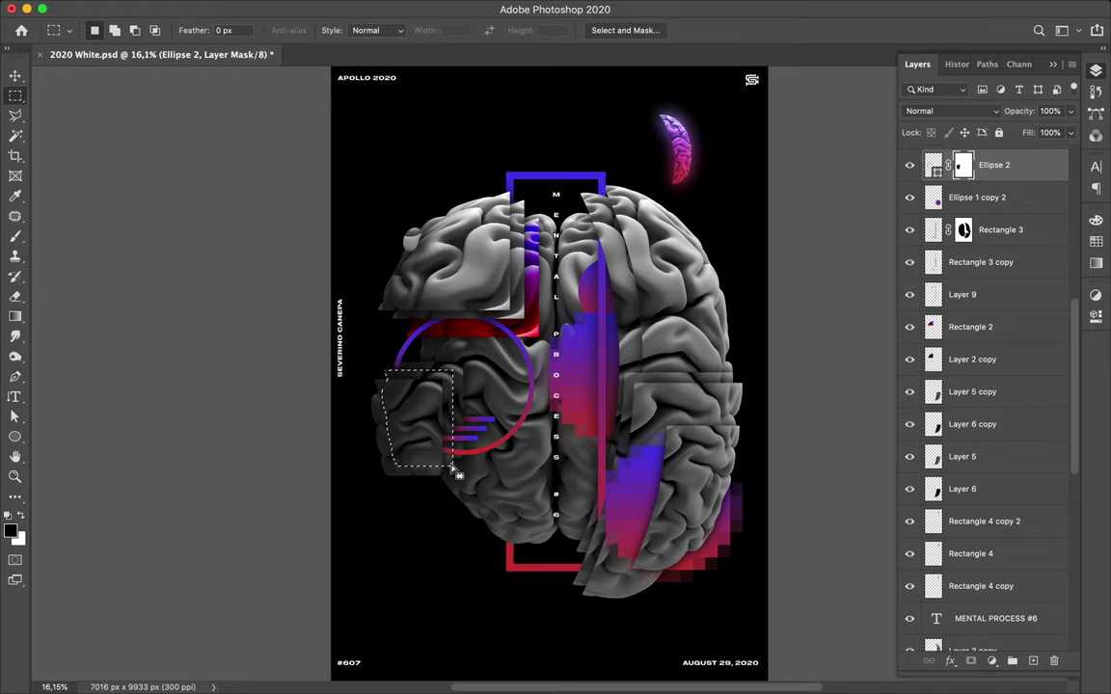
pyautogui.click(507, 493)
pyautogui.scroll(3, 507, 493)
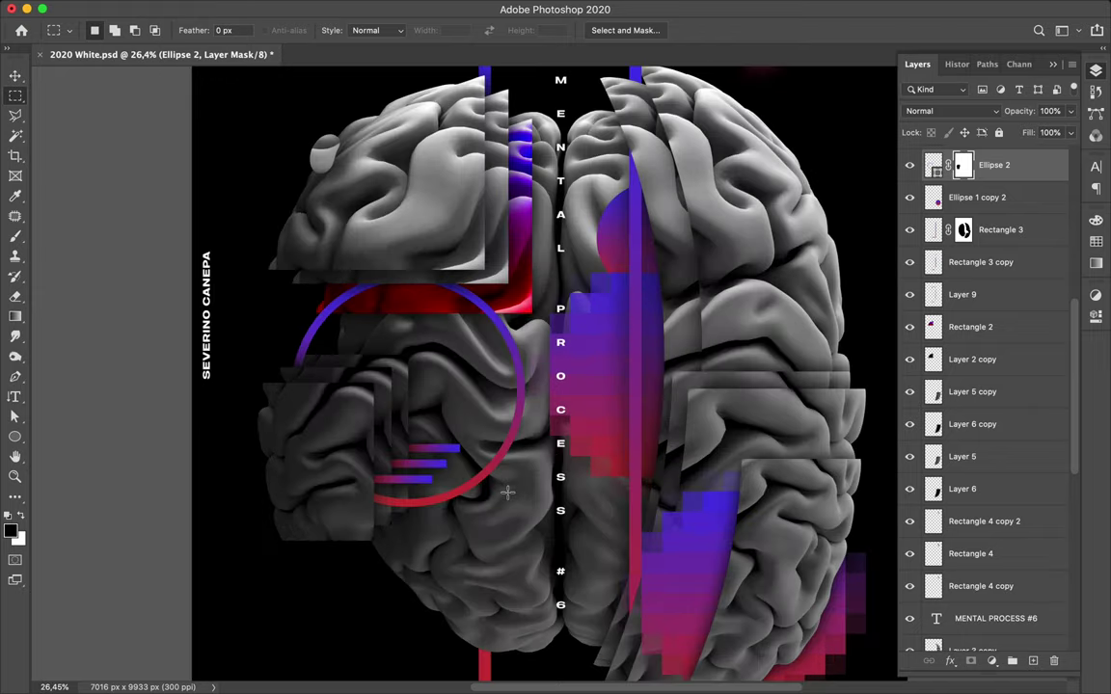
pyautogui.scroll(-1, 507, 493)
pyautogui.scroll(-1, 507, 492)
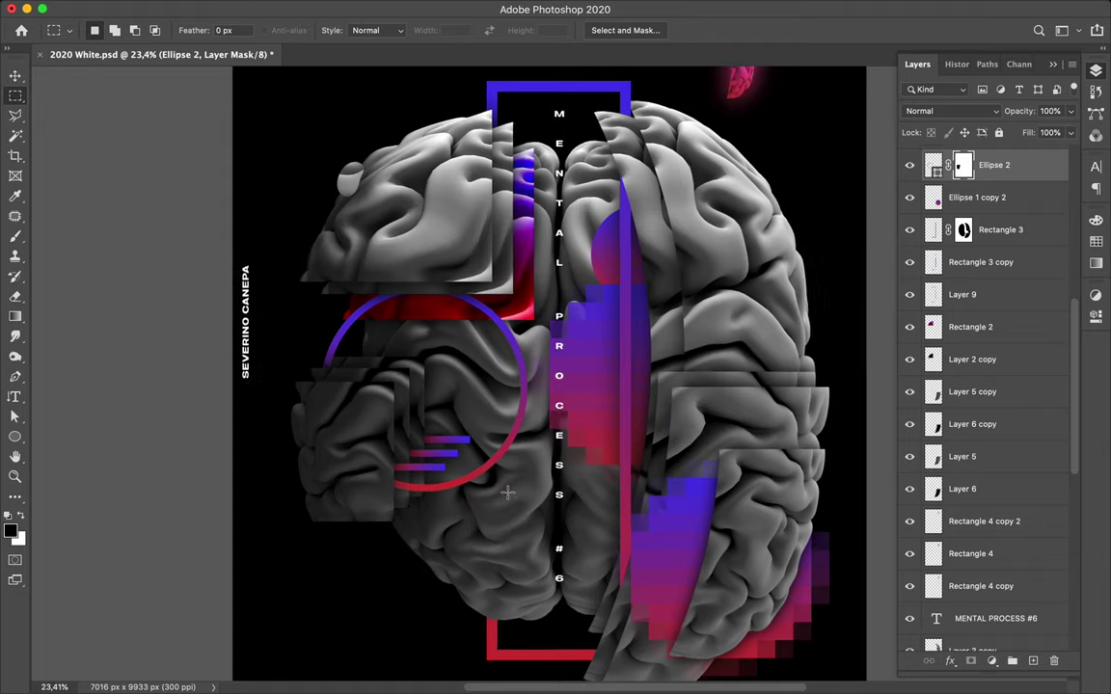
pyautogui.scroll(-2, 507, 492)
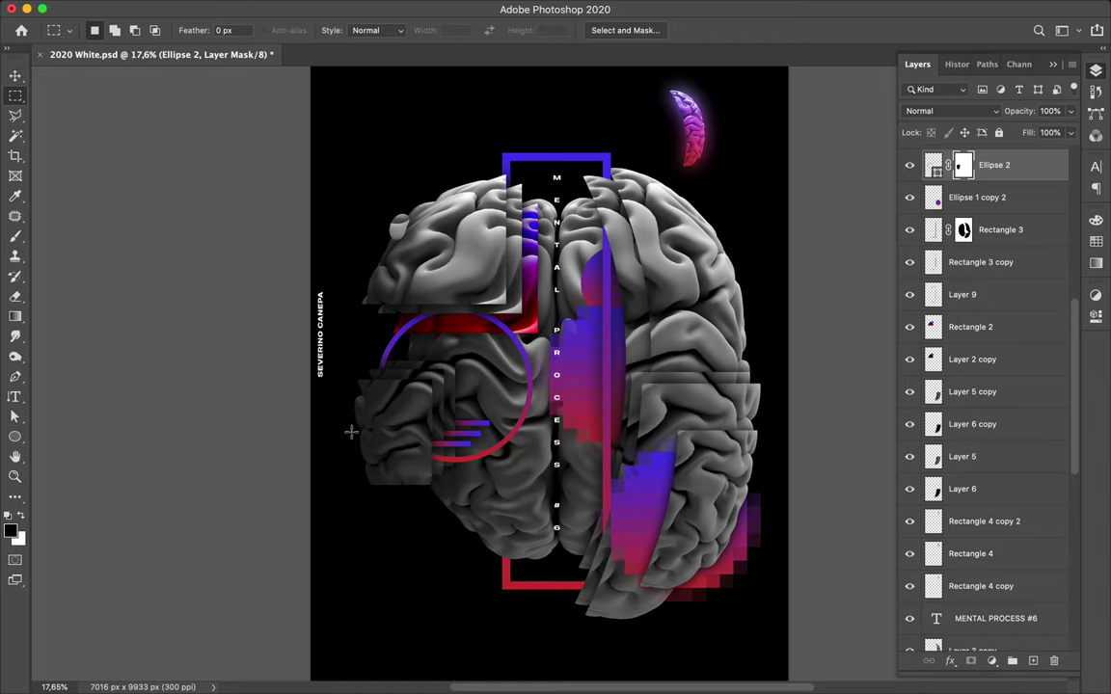
pyautogui.press('u')
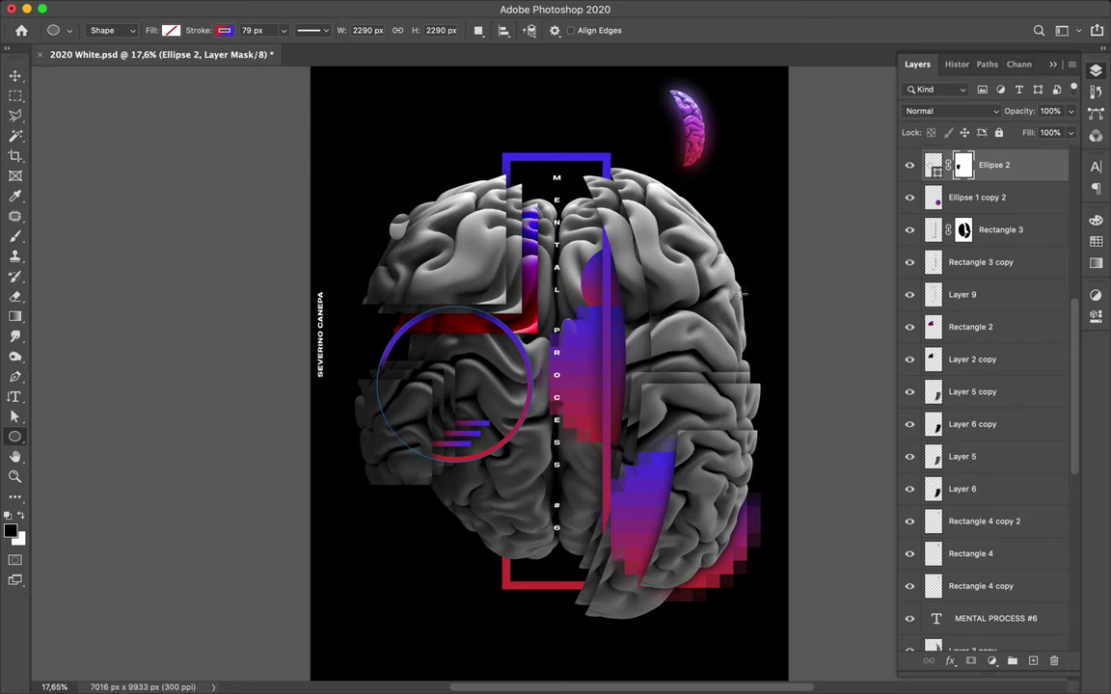
# Draw a 1152 px ring on the brain's right side with a 39 px gradient outline
pyautogui.moveTo(712, 268); pyautogui.dragTo(761, 325)
pyautogui.press('a')
pyautogui.press('v')
pyautogui.press('a')
pyautogui.click(327, 30)
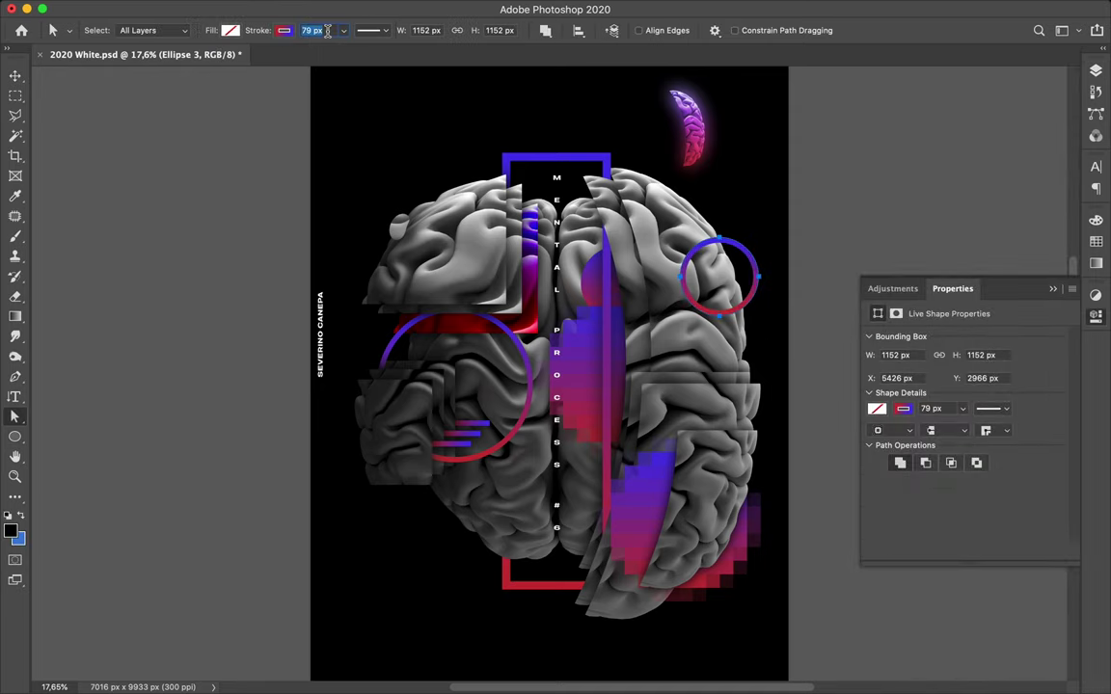
pyautogui.press('Return')
pyautogui.press('v')
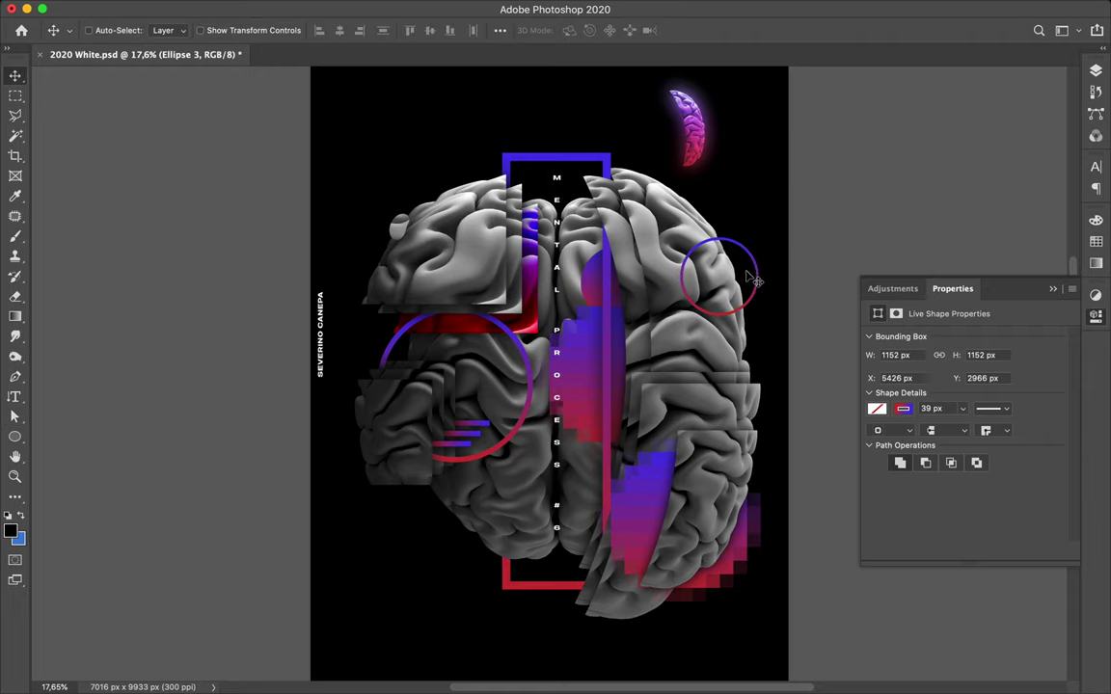
# Move Ellipse 3 up-left and drop its layer below Layer 4, behind the brain slices
pyautogui.moveTo(757, 274); pyautogui.dragTo(735, 235)
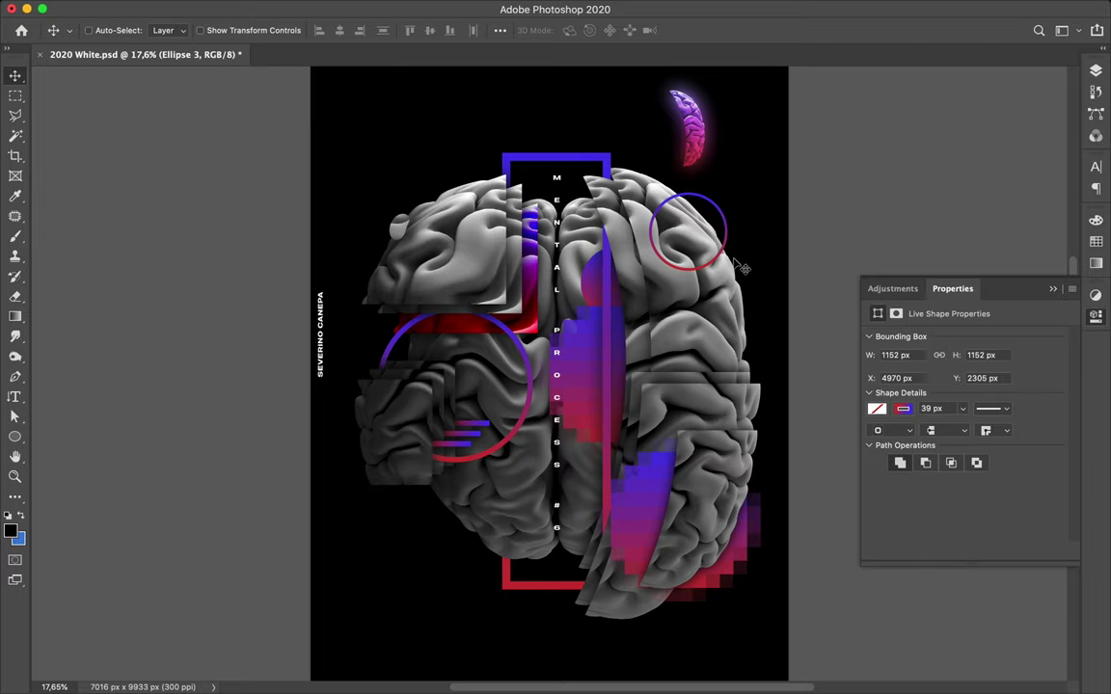
pyautogui.click(1095, 71)
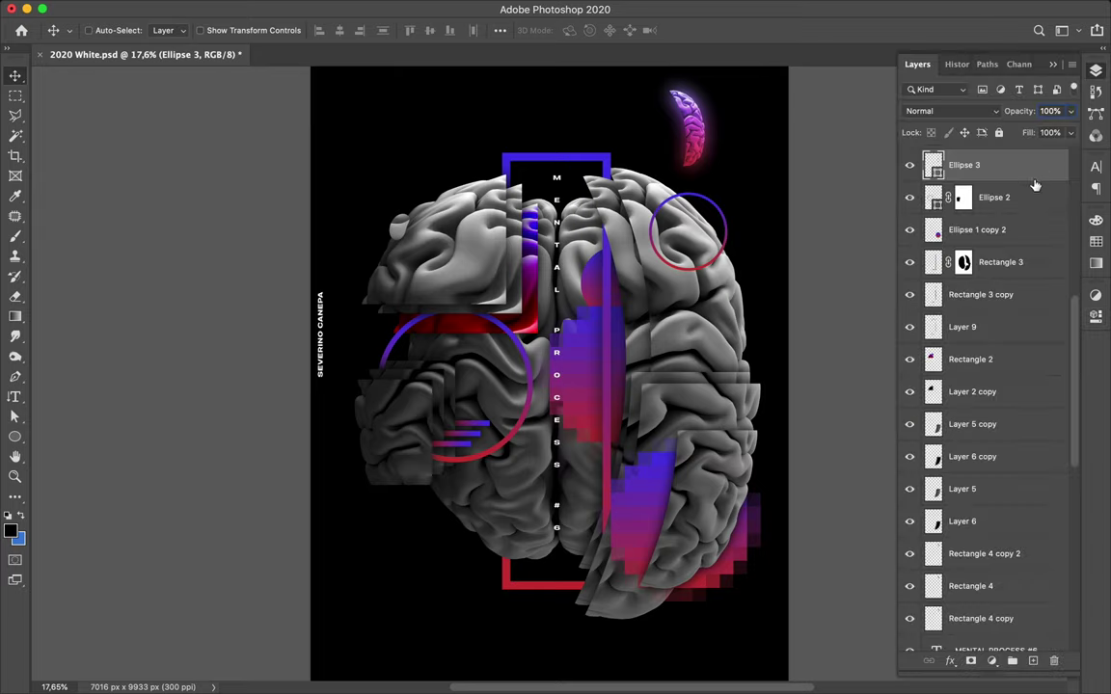
pyautogui.moveTo(1012, 173); pyautogui.dragTo(1019, 603)
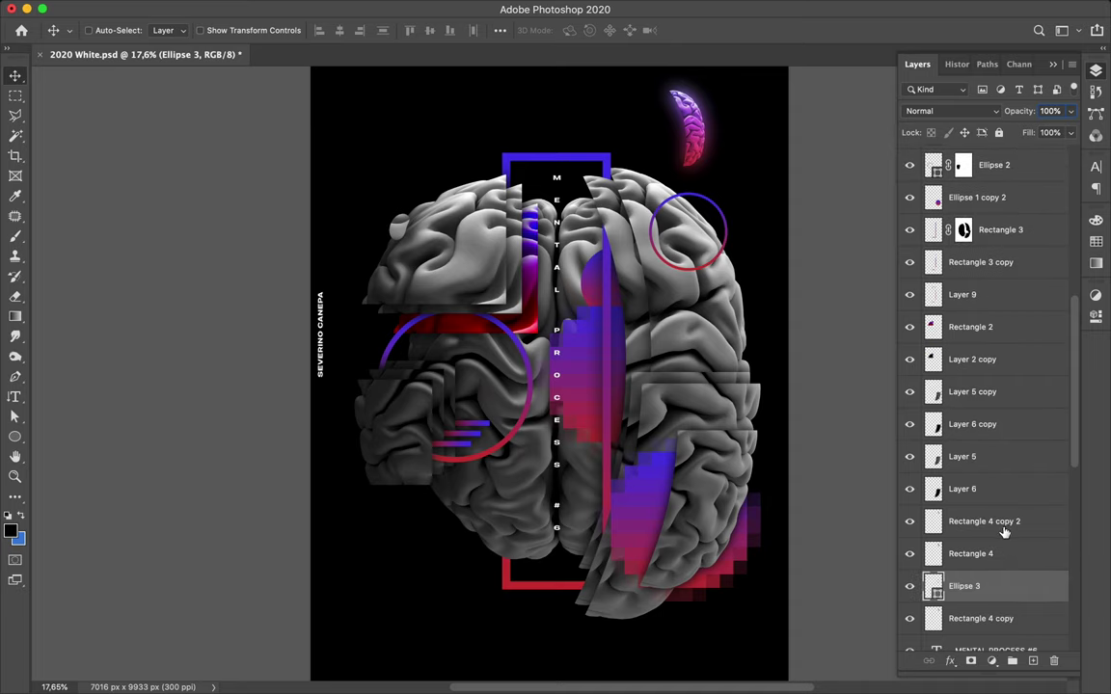
pyautogui.scroll(-4, 1004, 532)
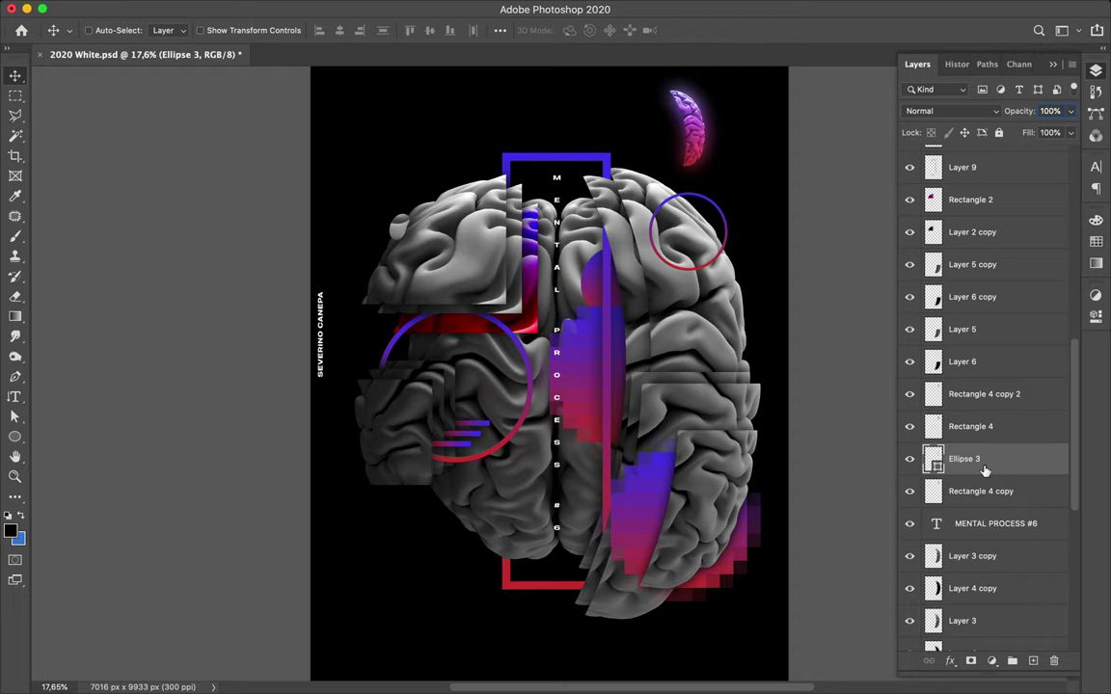
pyautogui.moveTo(990, 462); pyautogui.dragTo(1000, 588)
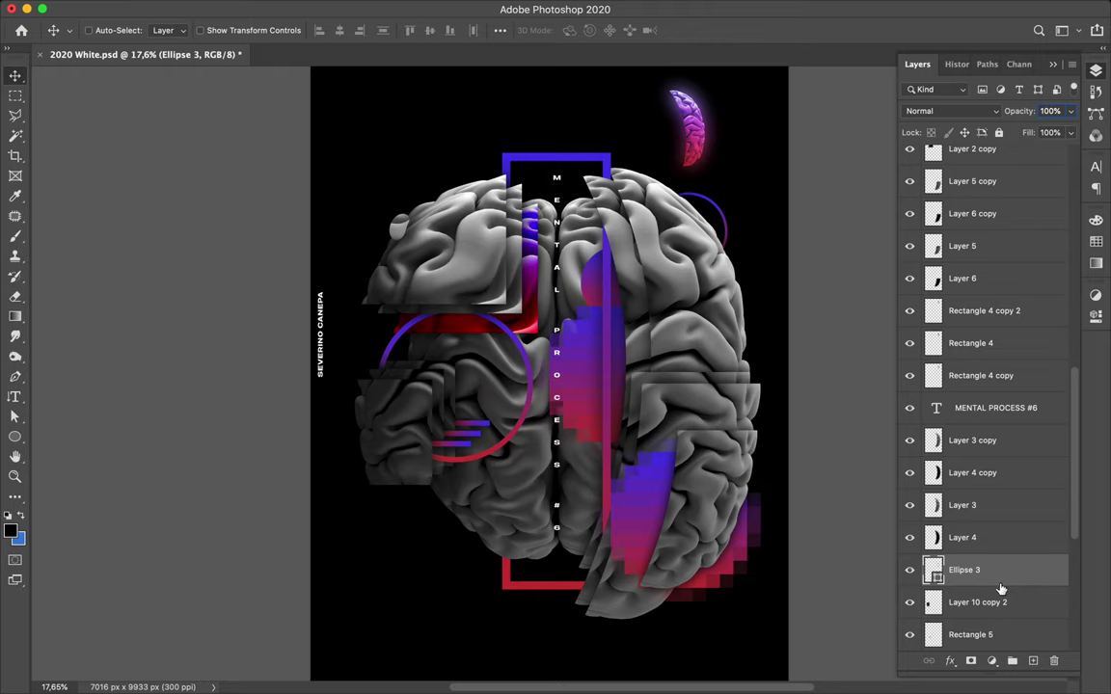
# Draw a 507 px circle on the upper right brain with a red-blue gradient fill and no stroke
pyautogui.press('u')
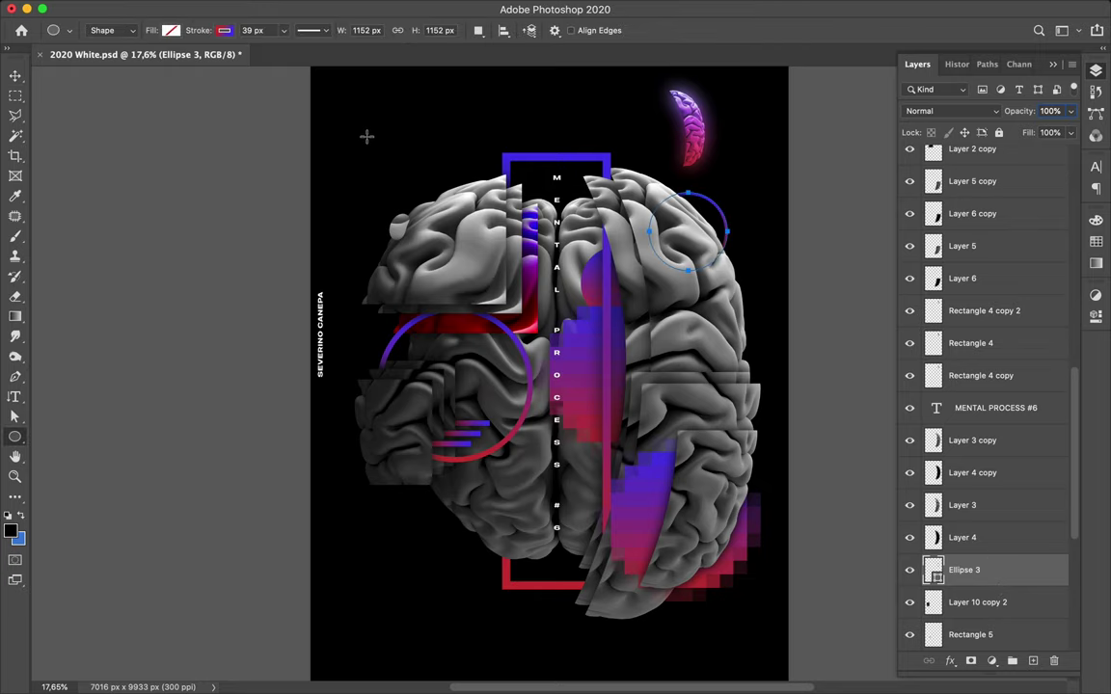
pyautogui.moveTo(681, 269); pyautogui.dragTo(689, 275)
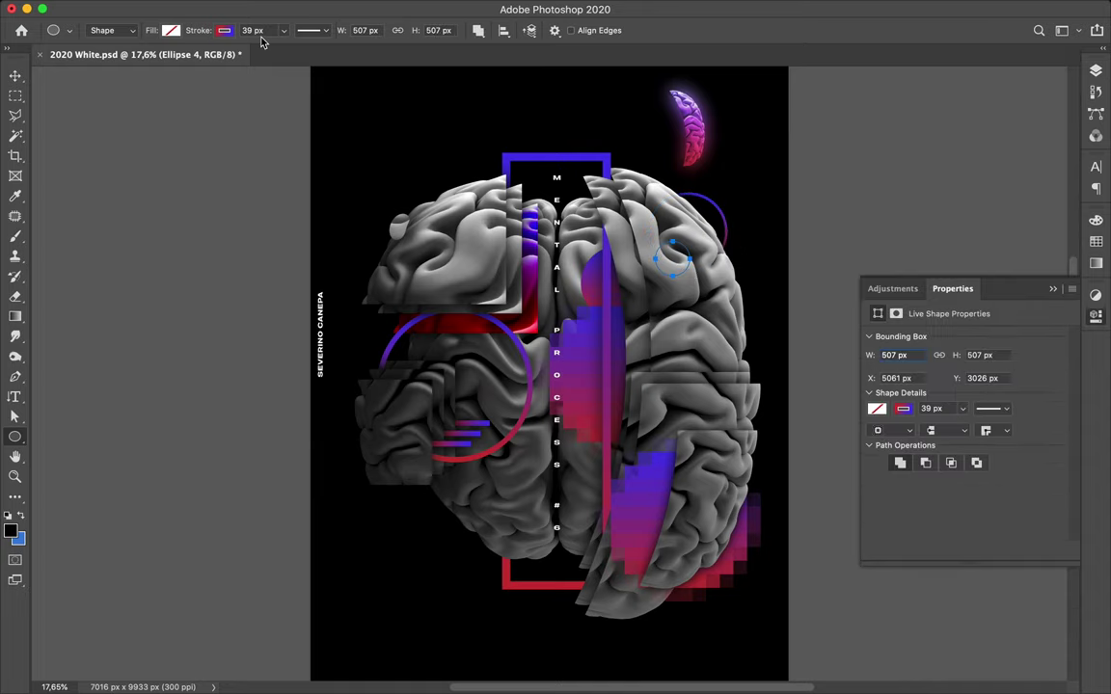
pyautogui.click(171, 31)
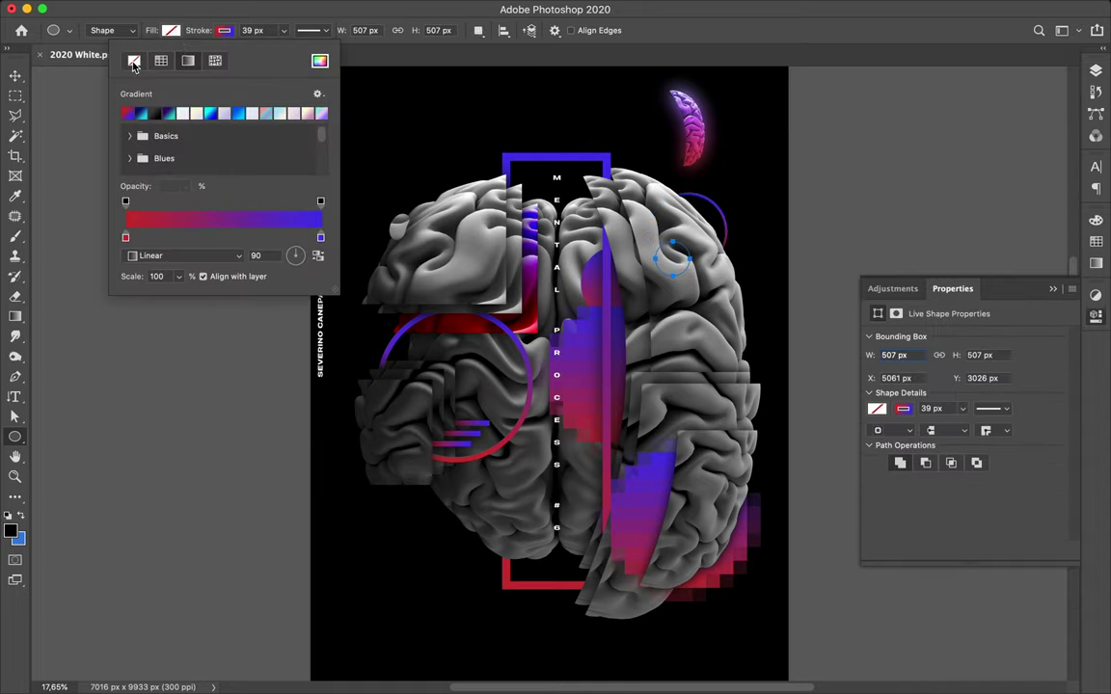
pyautogui.click(169, 33)
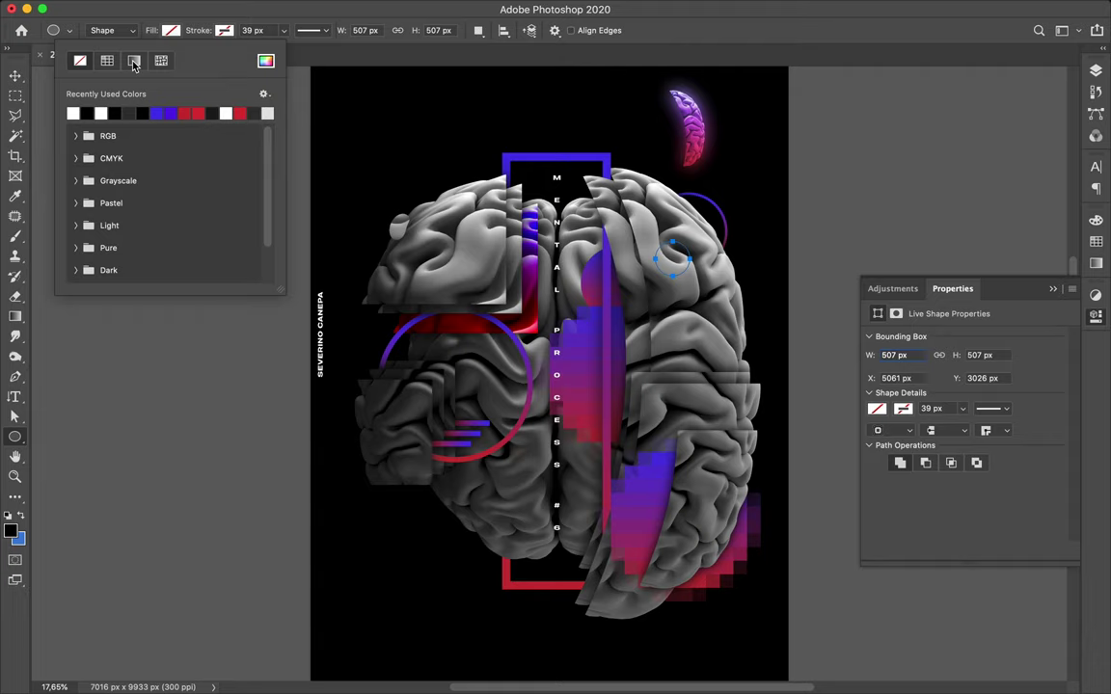
pyautogui.click(134, 59)
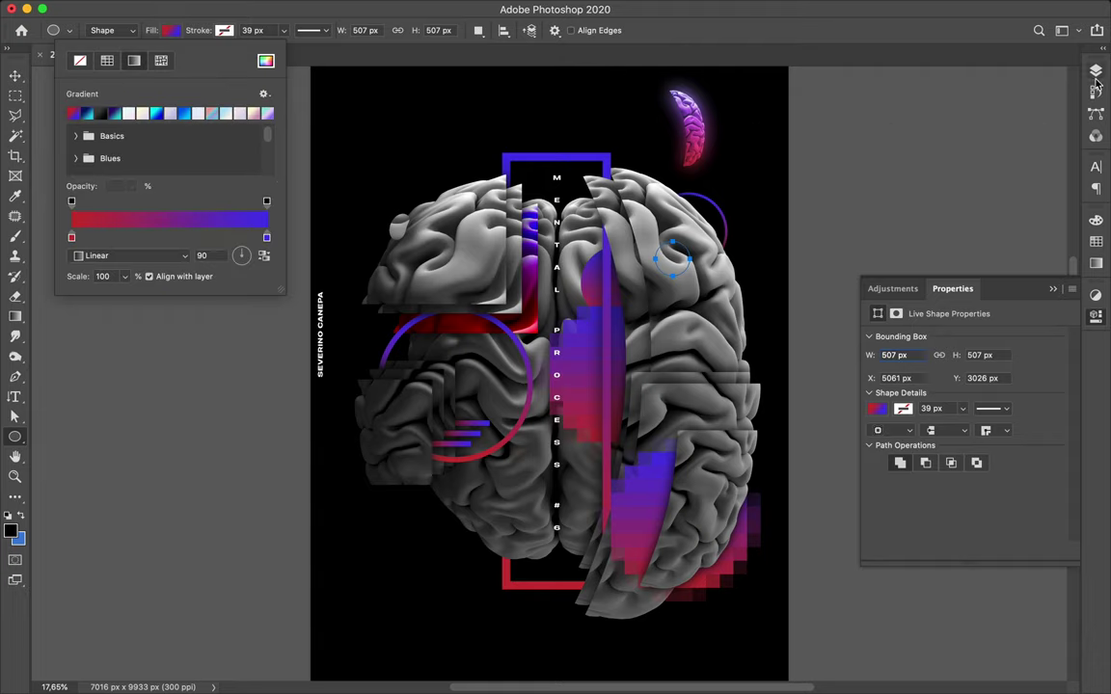
pyautogui.click(985, 68)
# Place Ellipse 4 between Layer 2 copy and Layer 5 copy, add Layer 12 beneath it, and load the disc's outline
pyautogui.click(1095, 73)
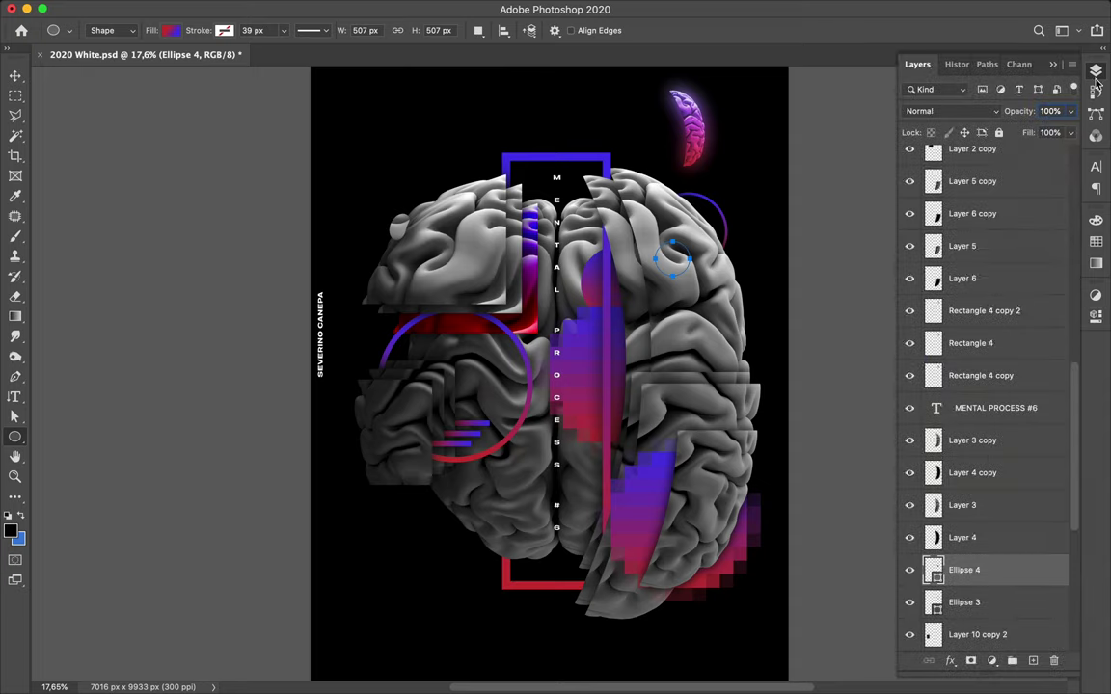
pyautogui.moveTo(981, 571); pyautogui.dragTo(983, 174)
pyautogui.moveTo(983, 252); pyautogui.dragTo(984, 249)
pyautogui.scroll(5, 984, 250)
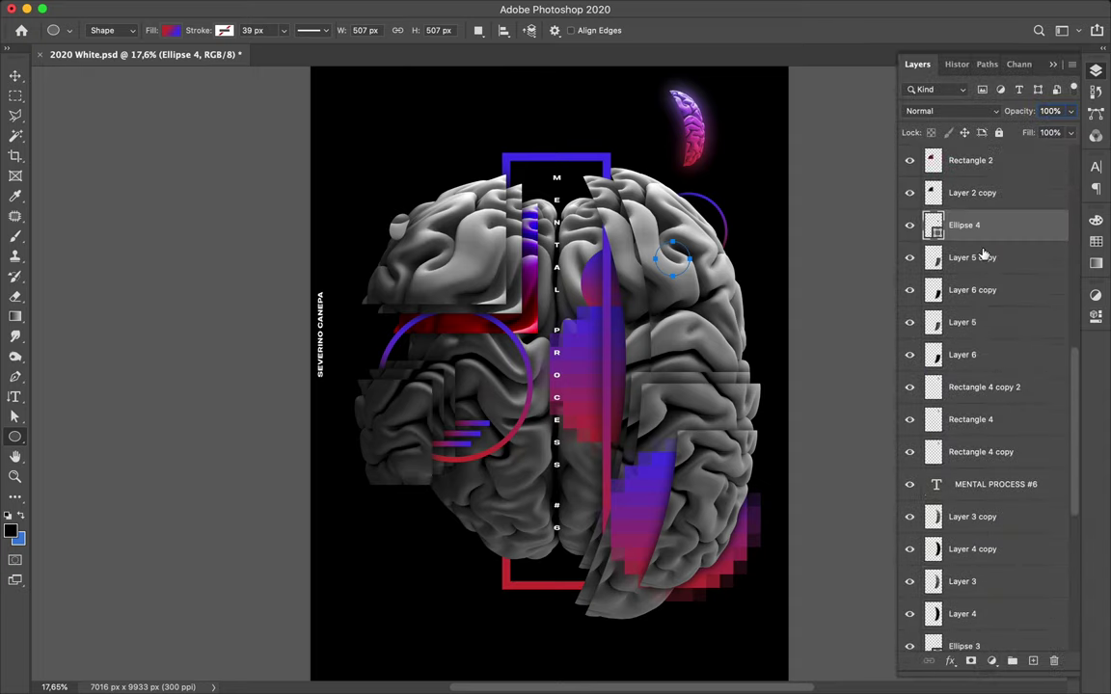
pyautogui.moveTo(982, 334)
pyautogui.mouseDown()
pyautogui.moveTo(979, 200)
pyautogui.moveTo(986, 337)
pyautogui.mouseUp()
pyautogui.click(988, 378)
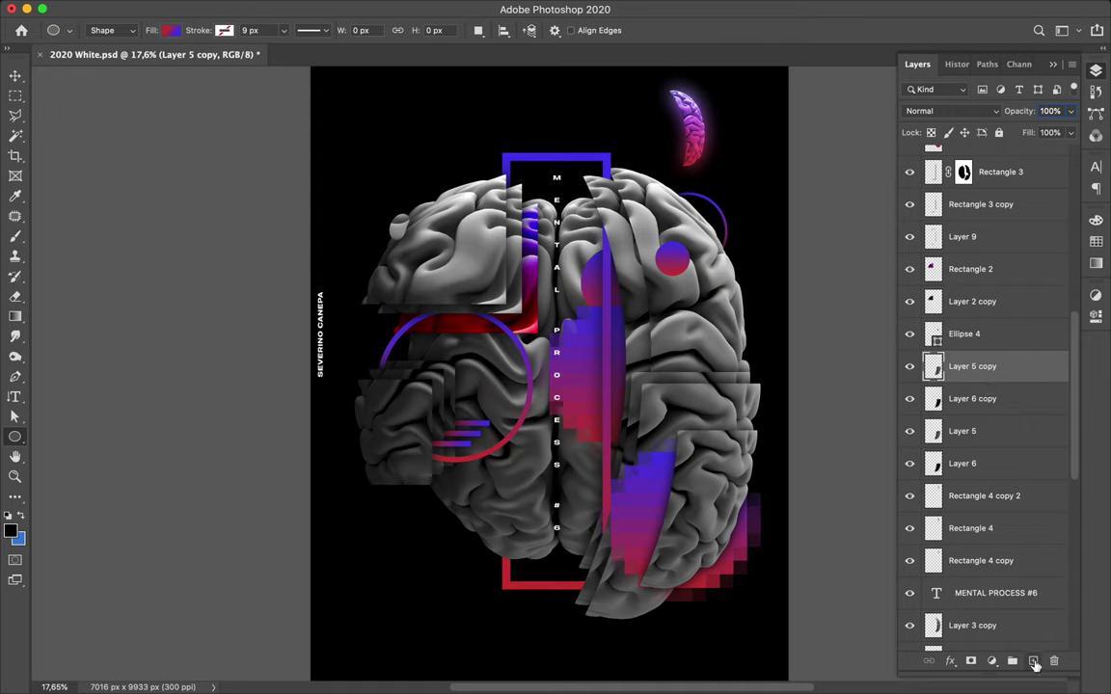
pyautogui.click(1034, 661)
pyautogui.keyDown('super'); pyautogui.click(934, 334); pyautogui.keyUp('super')
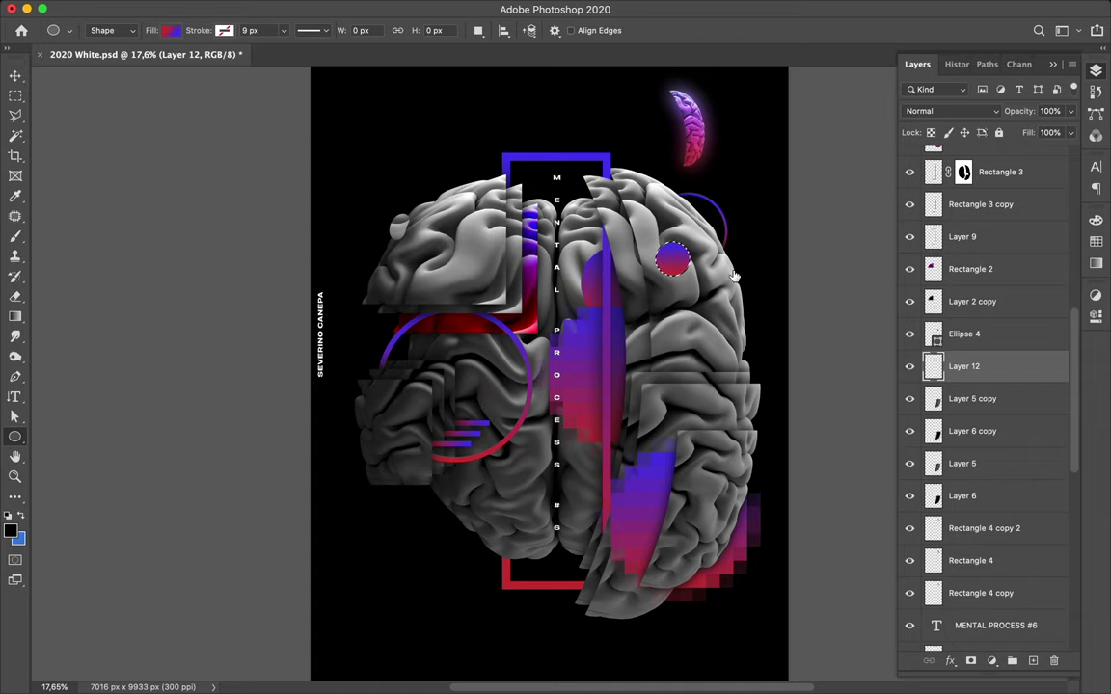
# Deselect the disc outline and apply a 67.8 px Gaussian Blur to Layer 12
pyautogui.press('b')
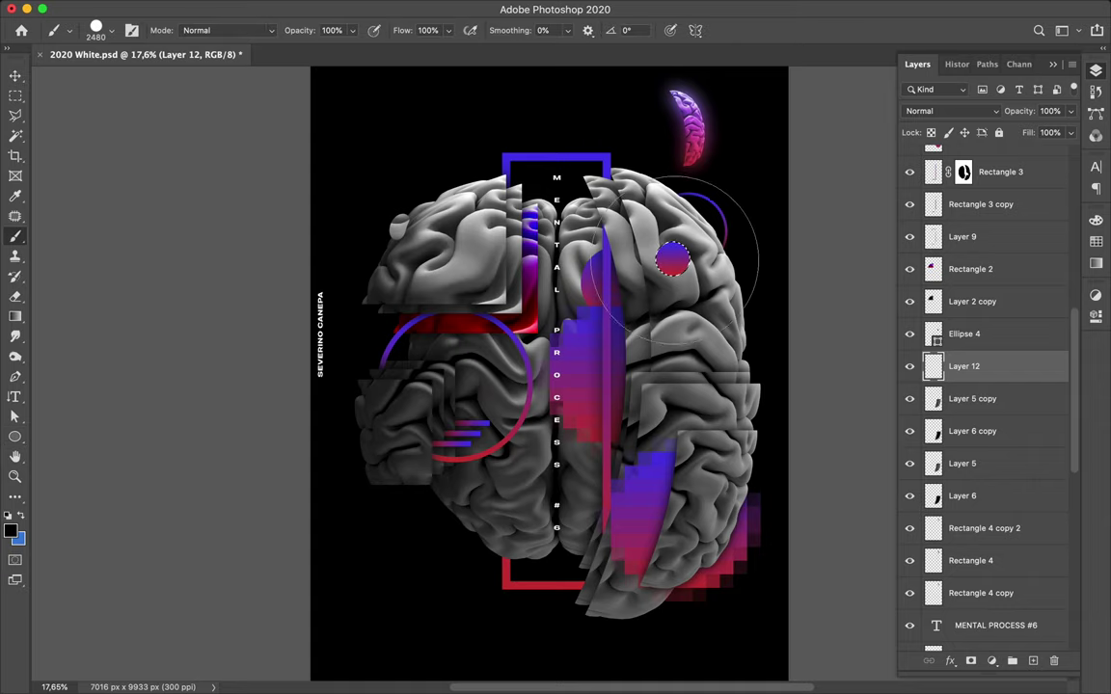
pyautogui.press('m')
pyautogui.press('super+d')
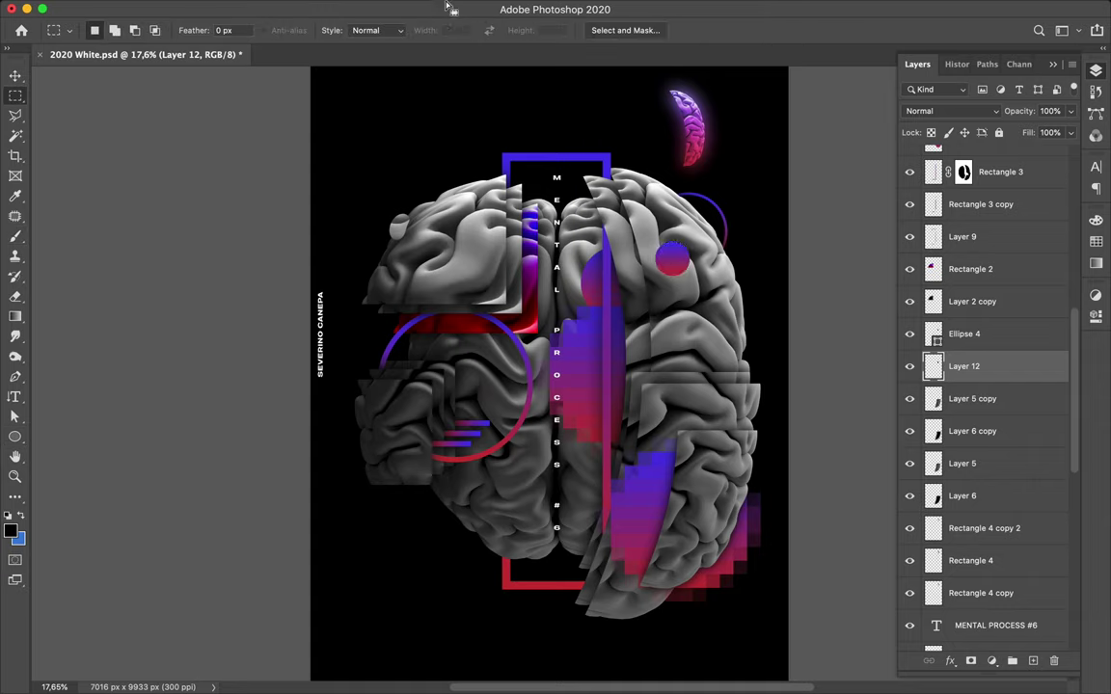
pyautogui.moveTo(372, 4)
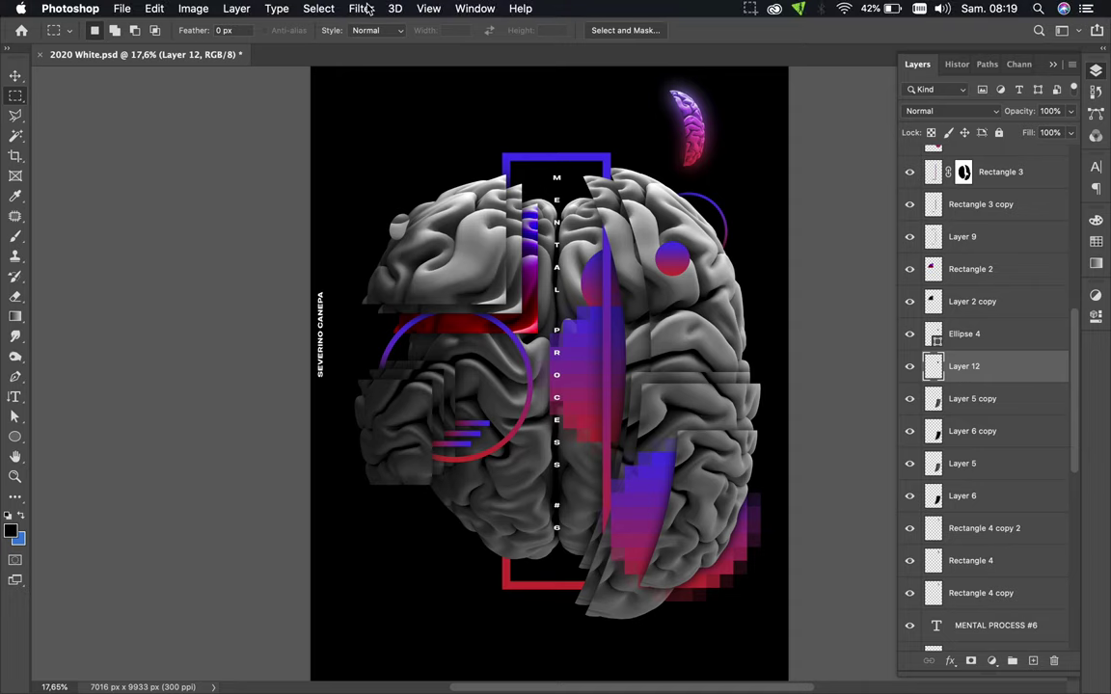
pyautogui.click(367, 10)
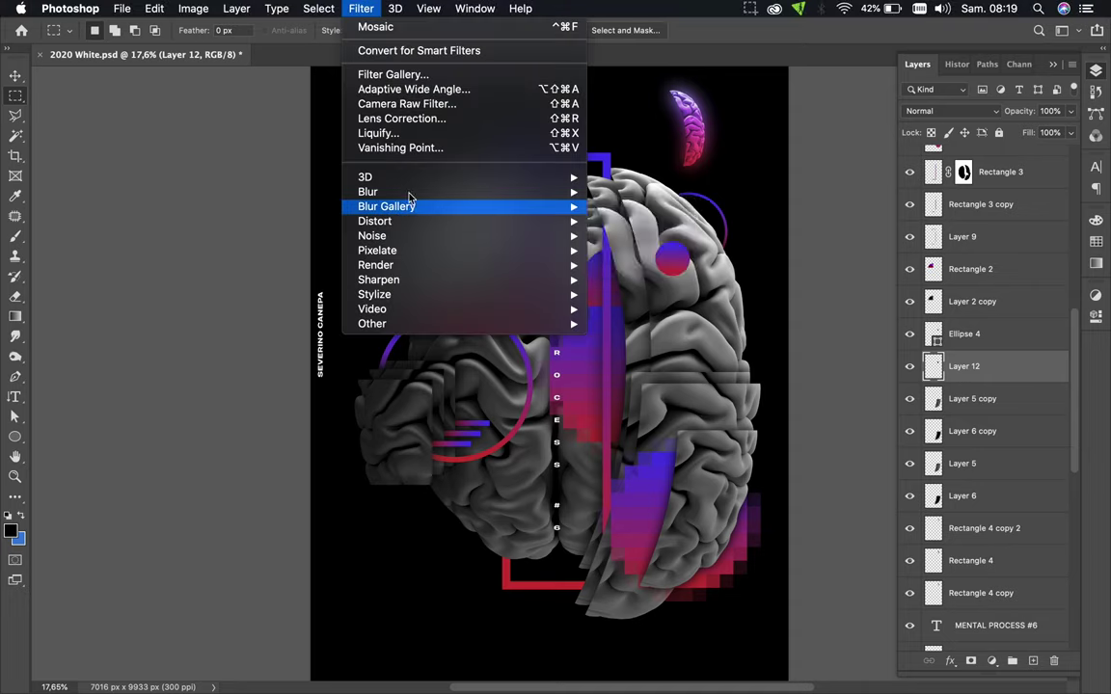
pyautogui.moveTo(511, 193)
pyautogui.click(607, 250)
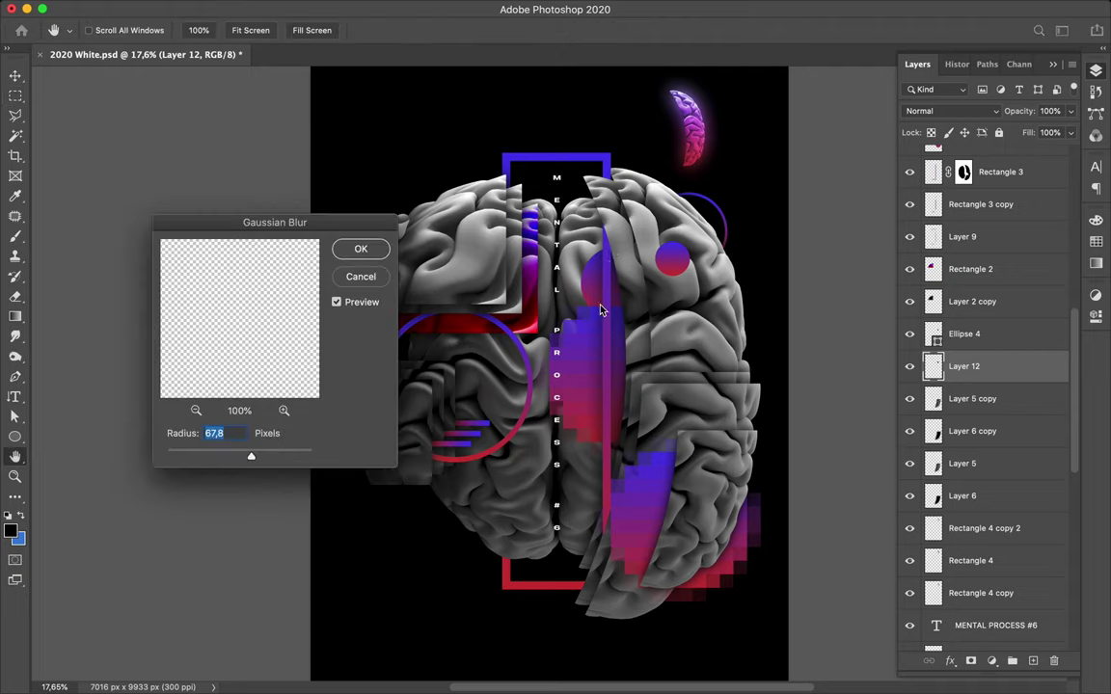
pyautogui.click(361, 248)
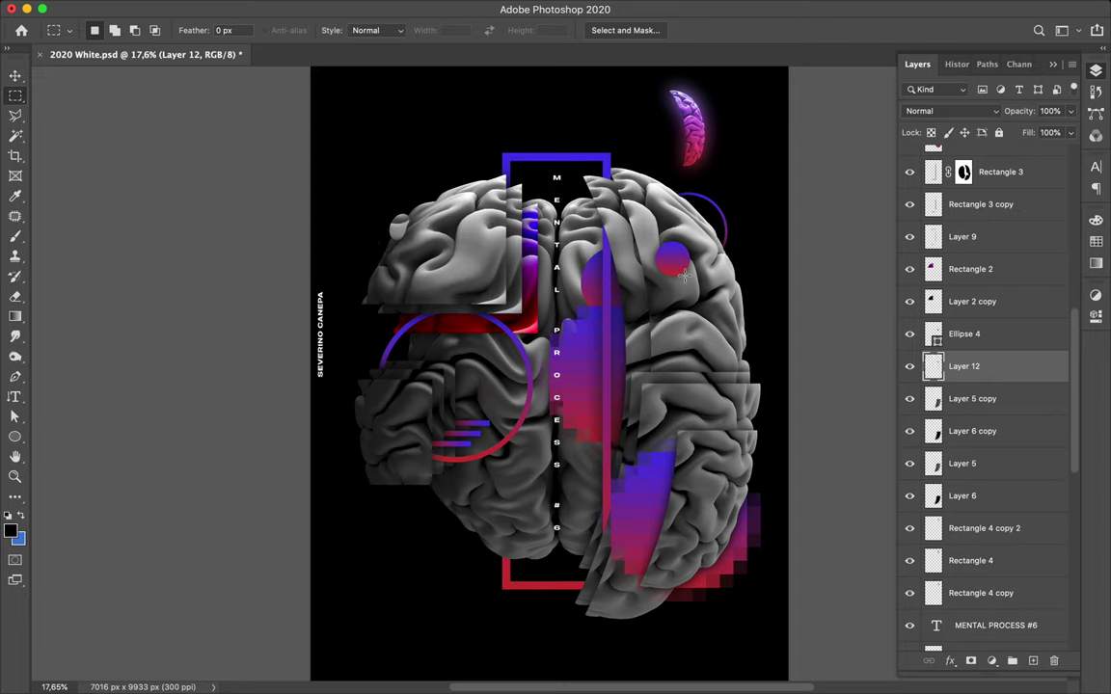
# Merge Layer 12's glow into Ellipse 4
pyautogui.press('v')
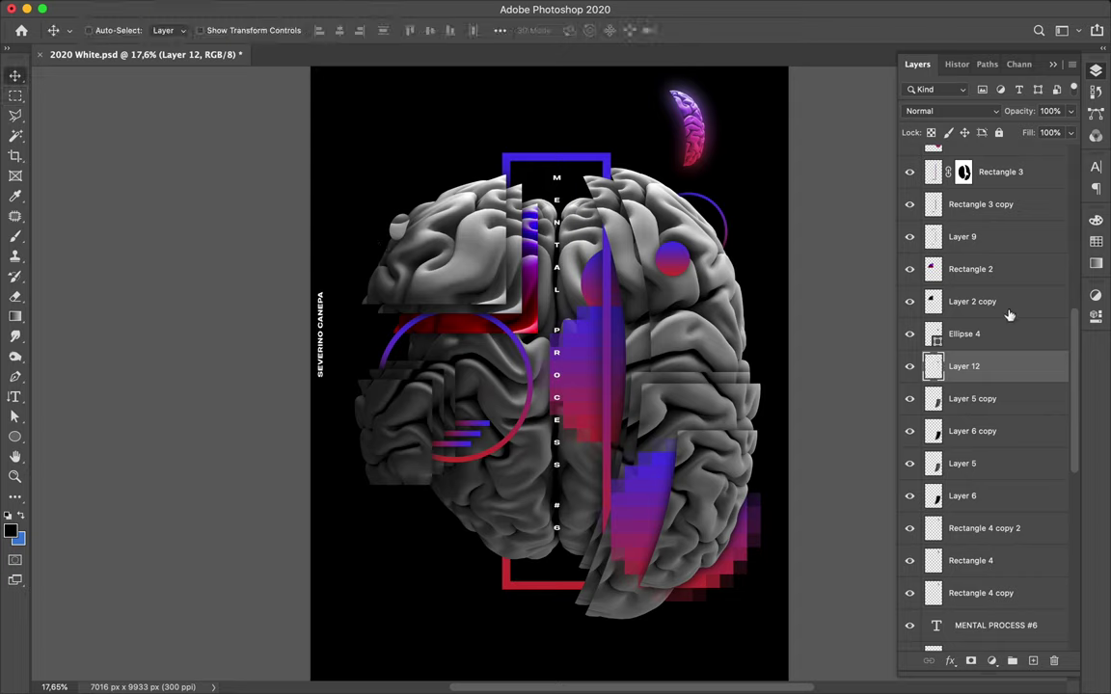
pyautogui.keyDown('shift'); pyautogui.click(989, 343); pyautogui.keyUp('shift')
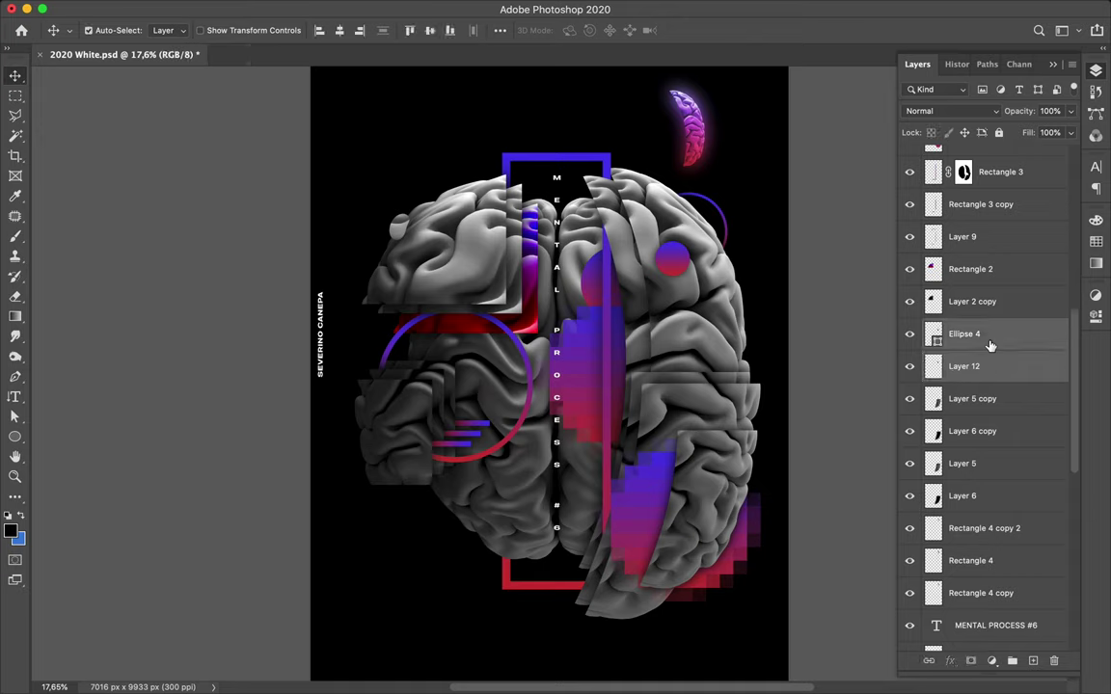
pyautogui.press('super+e')
# Duplicate the disc onto the brain's left side and scale the copy to about 48%
pyautogui.moveTo(678, 260); pyautogui.dragTo(424, 410)
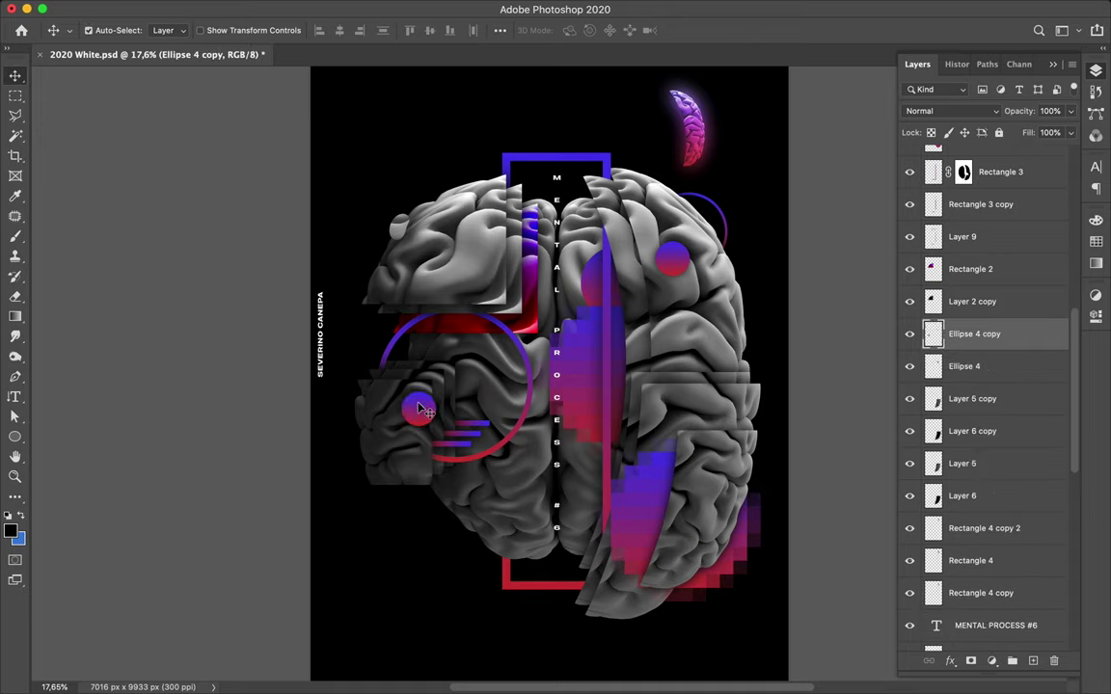
pyautogui.press('super+t')
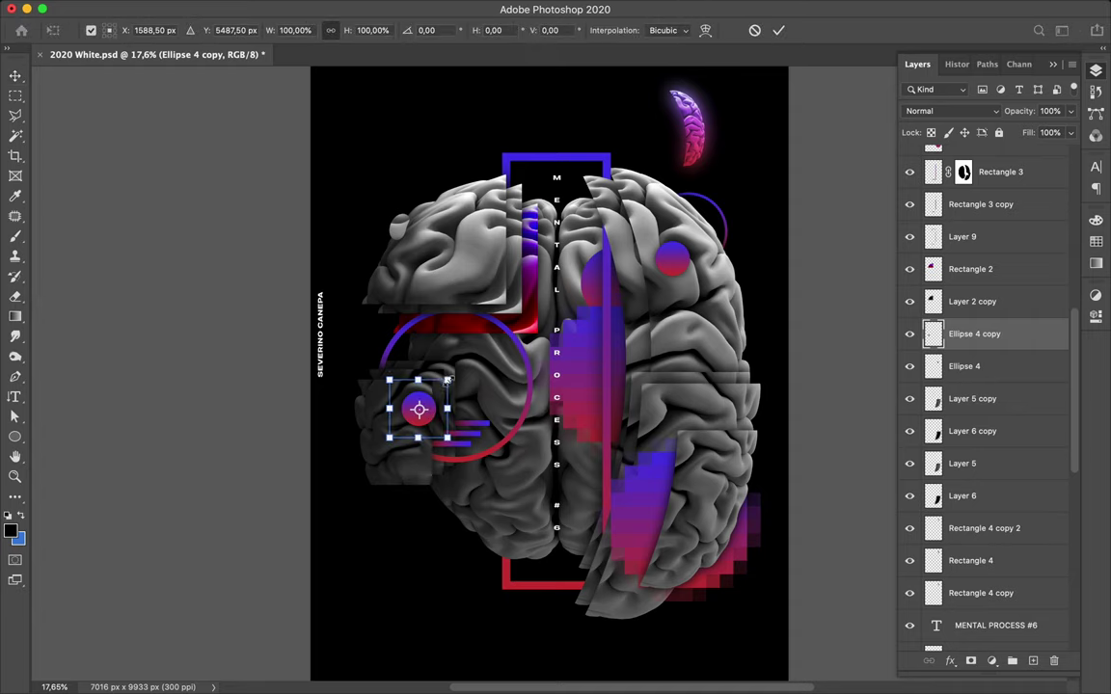
pyautogui.moveTo(446, 380); pyautogui.dragTo(416, 406)
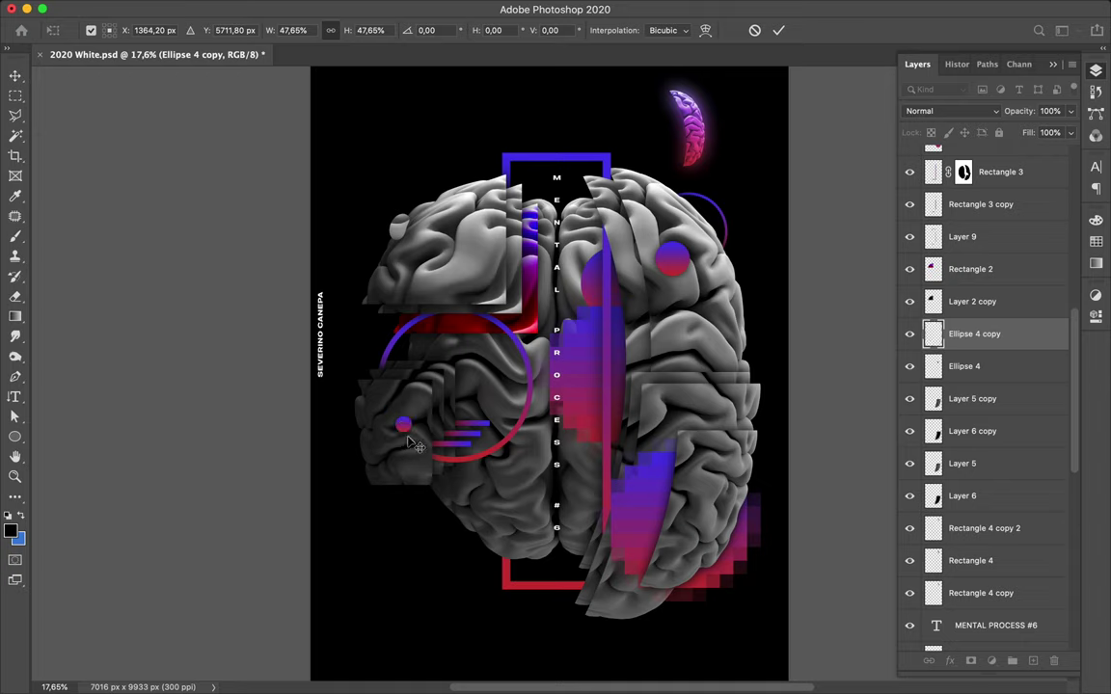
pyautogui.press('Return')
pyautogui.moveTo(402, 430); pyautogui.dragTo(665, 535)
pyautogui.press('super+z')
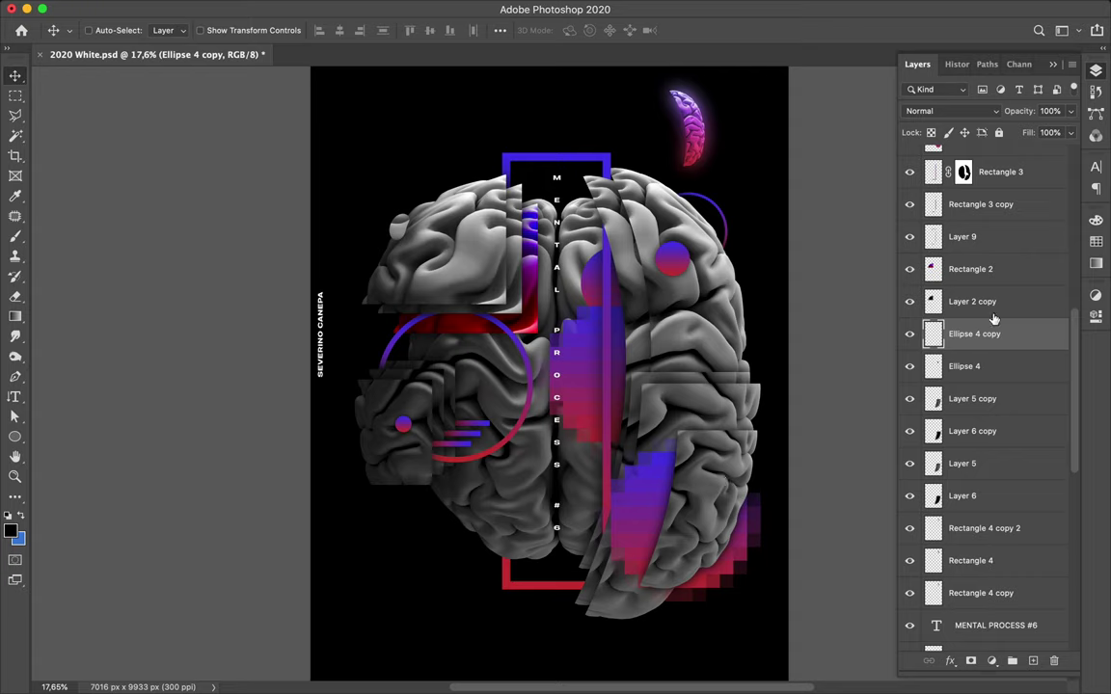
# Move the Ellipse 4 copy layer up the stack to just below Layer 7
pyautogui.moveTo(991, 330); pyautogui.dragTo(981, 159)
pyautogui.scroll(3, 993, 301)
pyautogui.moveTo(1021, 355); pyautogui.dragTo(988, 214)
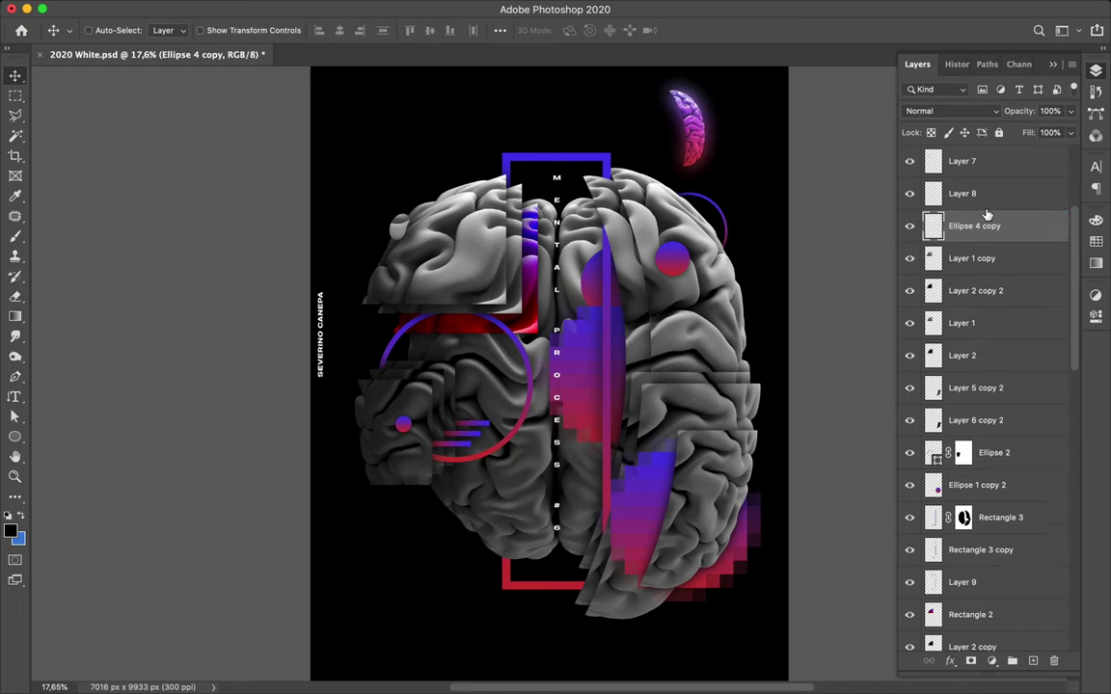
pyautogui.scroll(5, 1051, 216)
pyautogui.moveTo(928, 403); pyautogui.dragTo(935, 375)
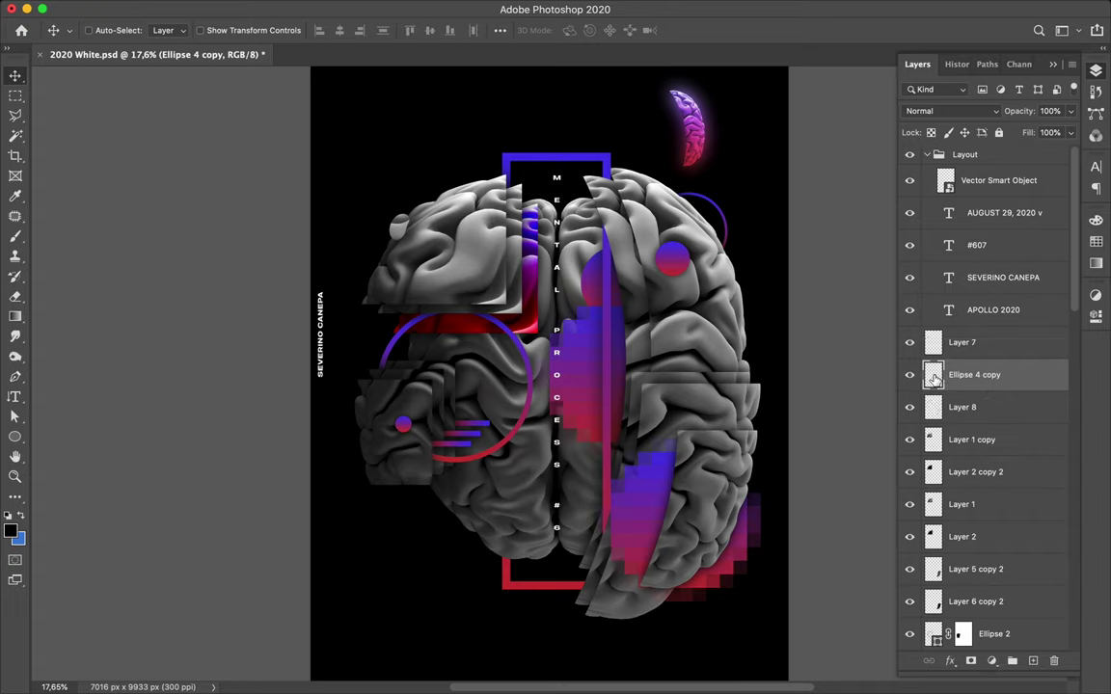
# Check Ellipse 4 copy's effect, then duplicate the small circle onto the brain's lower right
pyautogui.click(909, 375)
pyautogui.click(909, 375)
pyautogui.moveTo(403, 433); pyautogui.dragTo(729, 556)
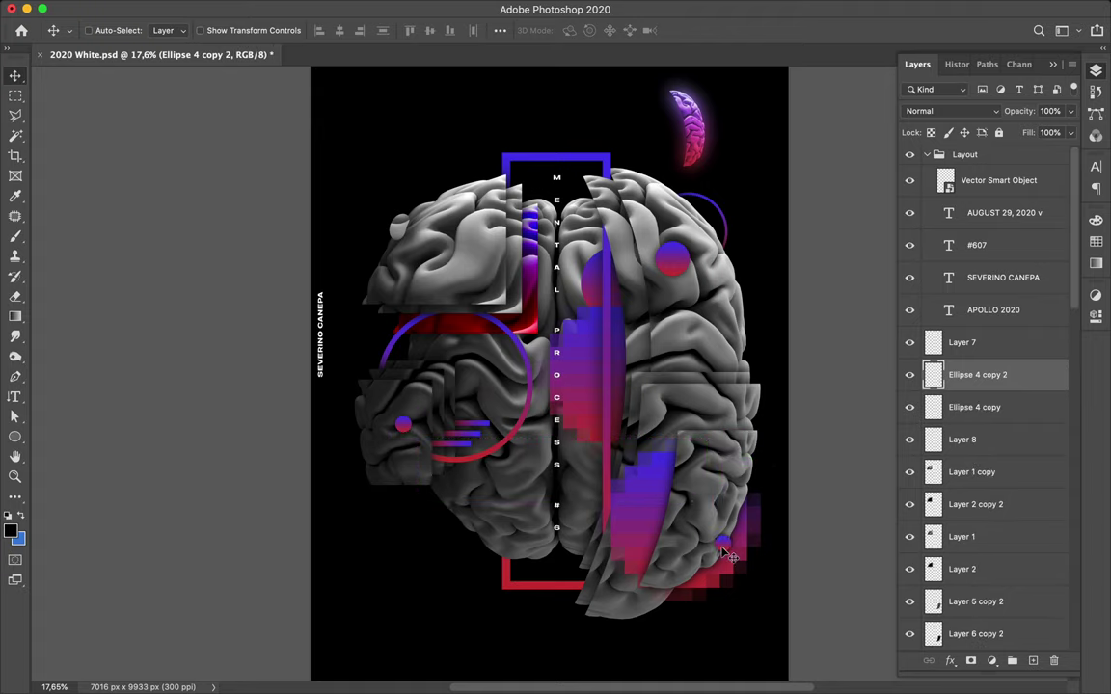
pyautogui.click(477, 432)
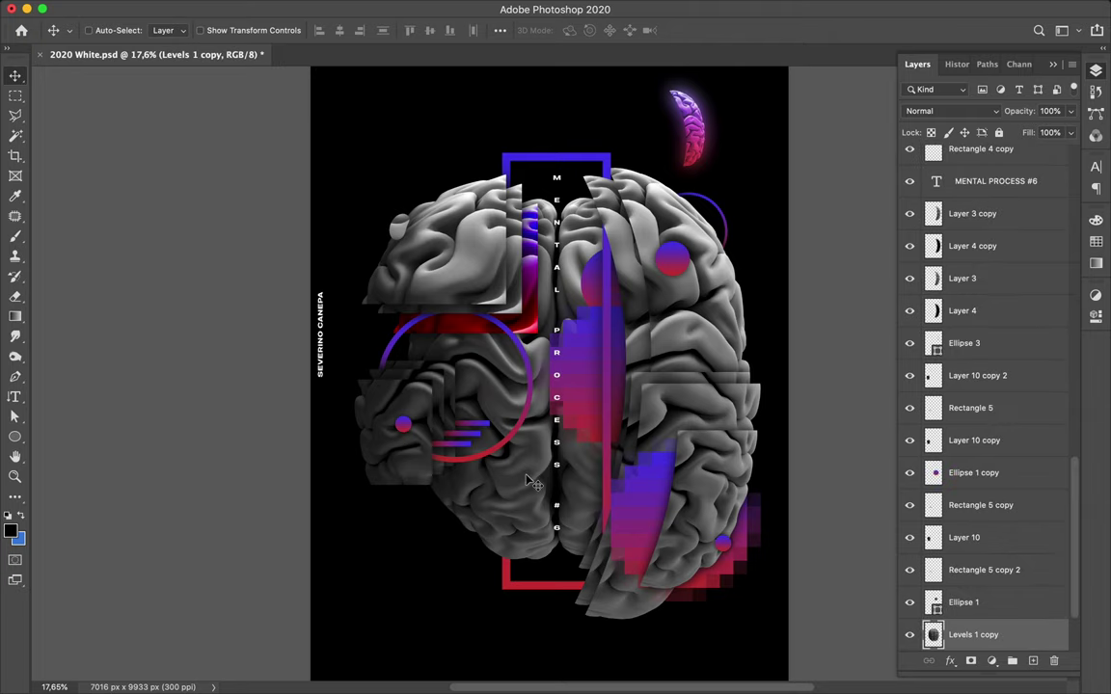
# Try a Pen point, undo it, and draw a square marquee over the lower brain
pyautogui.press('p')
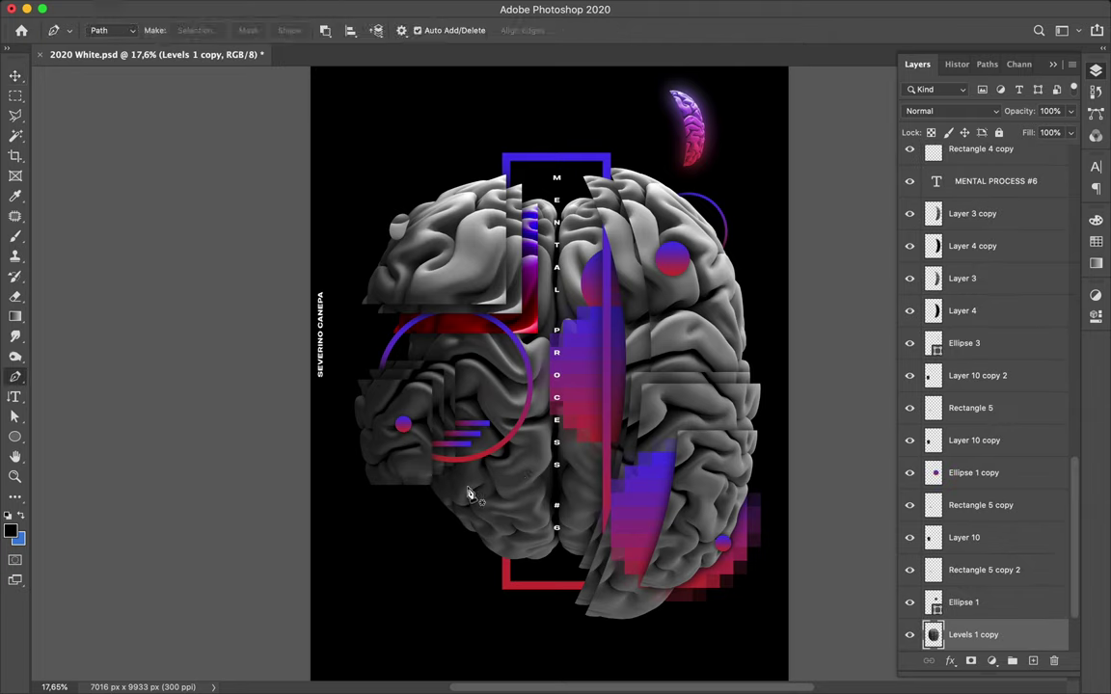
pyautogui.click(509, 508)
pyautogui.hotkey('ctrl', 'z')
pyautogui.press('m')
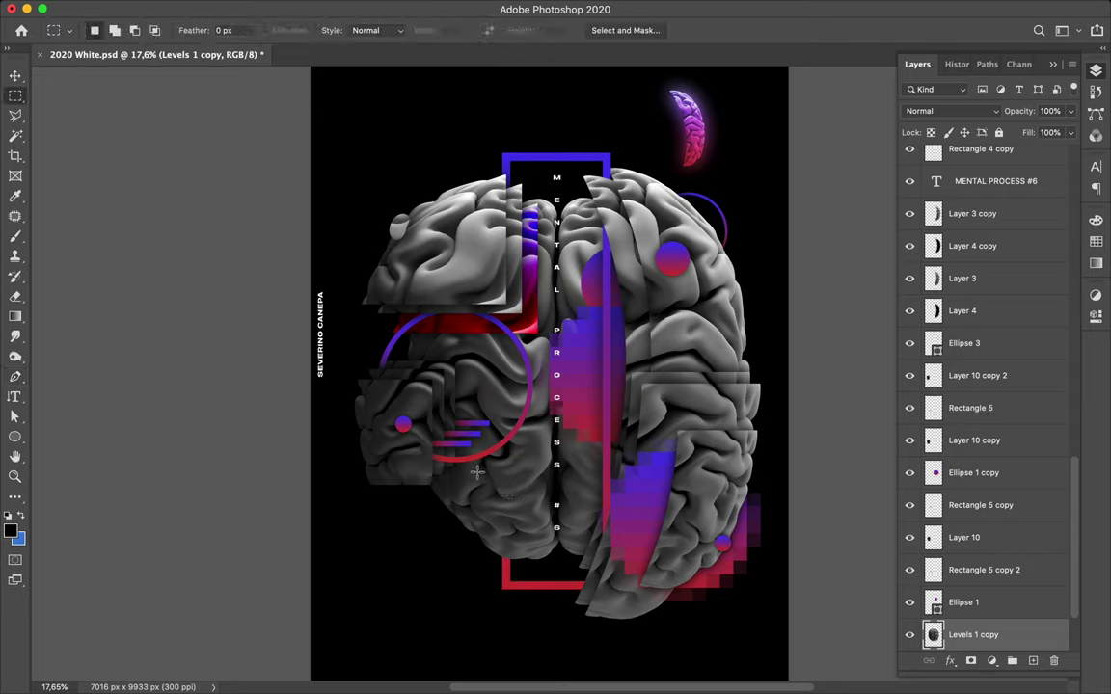
pyautogui.moveTo(476, 471); pyautogui.dragTo(529, 512)
# Trace a curved Pen path on the lower brain, make it a selection, and copy it to Layer 12
pyautogui.press('p')
pyautogui.moveTo(485, 552); pyautogui.dragTo(462, 508)
pyautogui.moveTo(499, 445); pyautogui.dragTo(540, 479)
pyautogui.moveTo(547, 565); pyautogui.dragTo(564, 578)
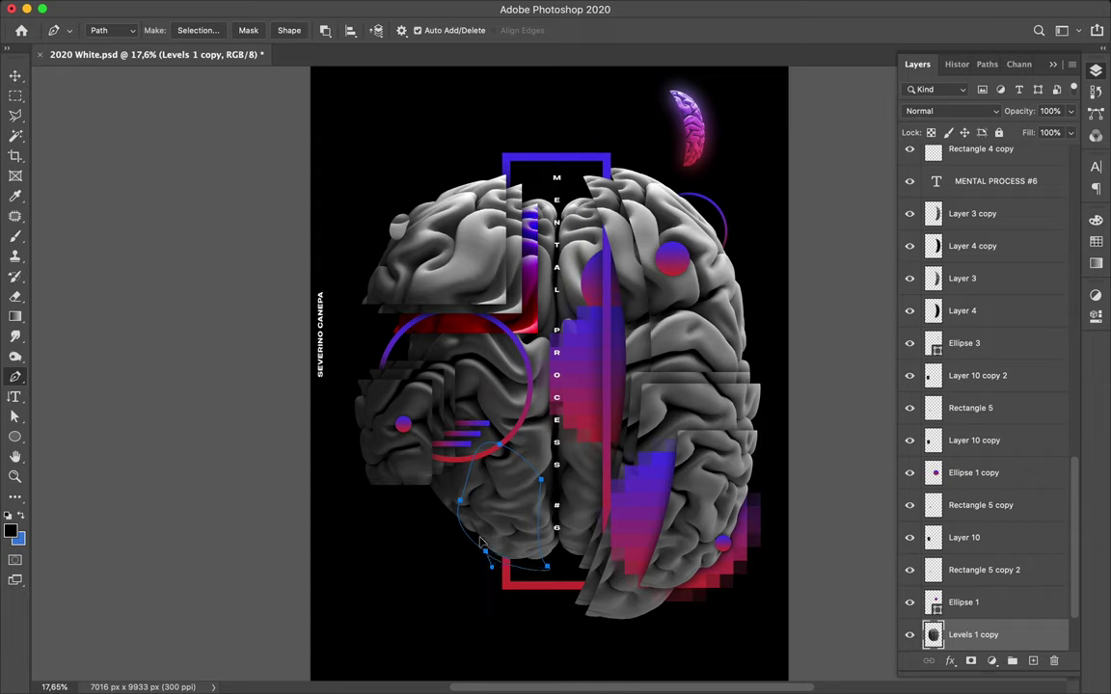
pyautogui.click(193, 30)
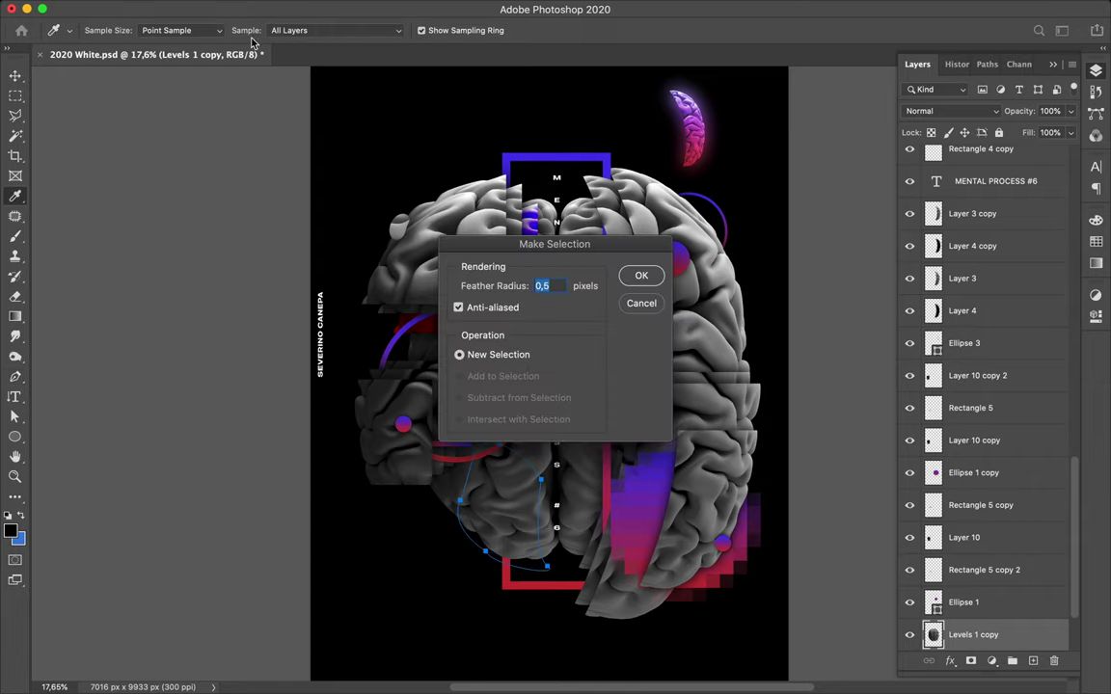
pyautogui.click(642, 276)
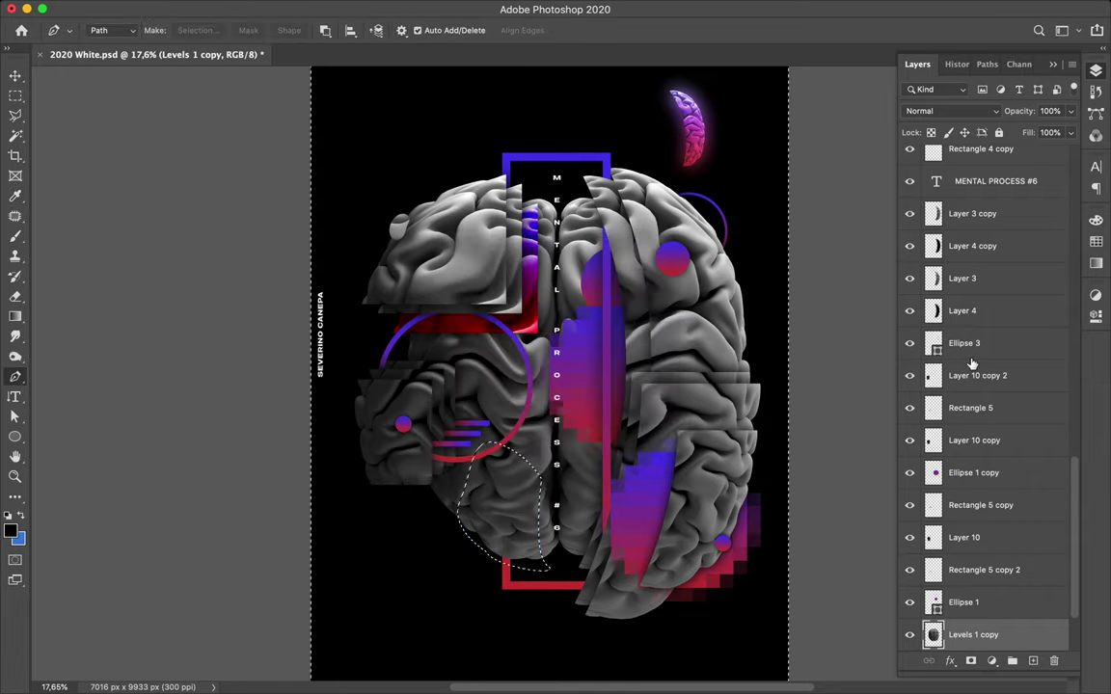
pyautogui.scroll(-3, 976, 372)
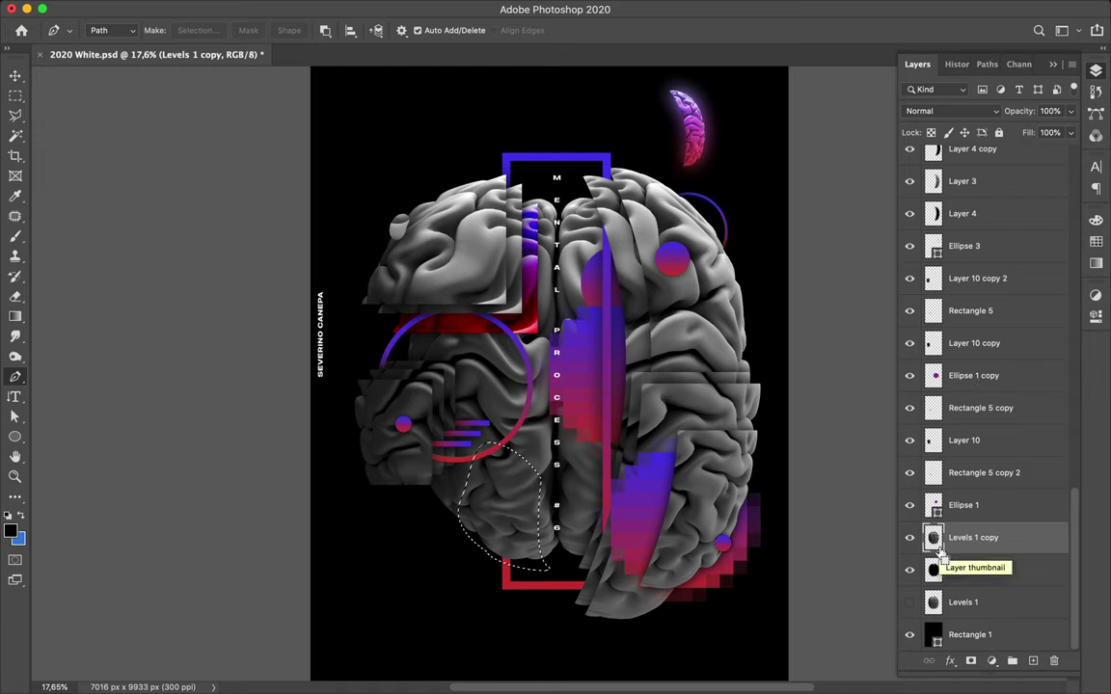
pyautogui.hotkey('ctrl', 'j')
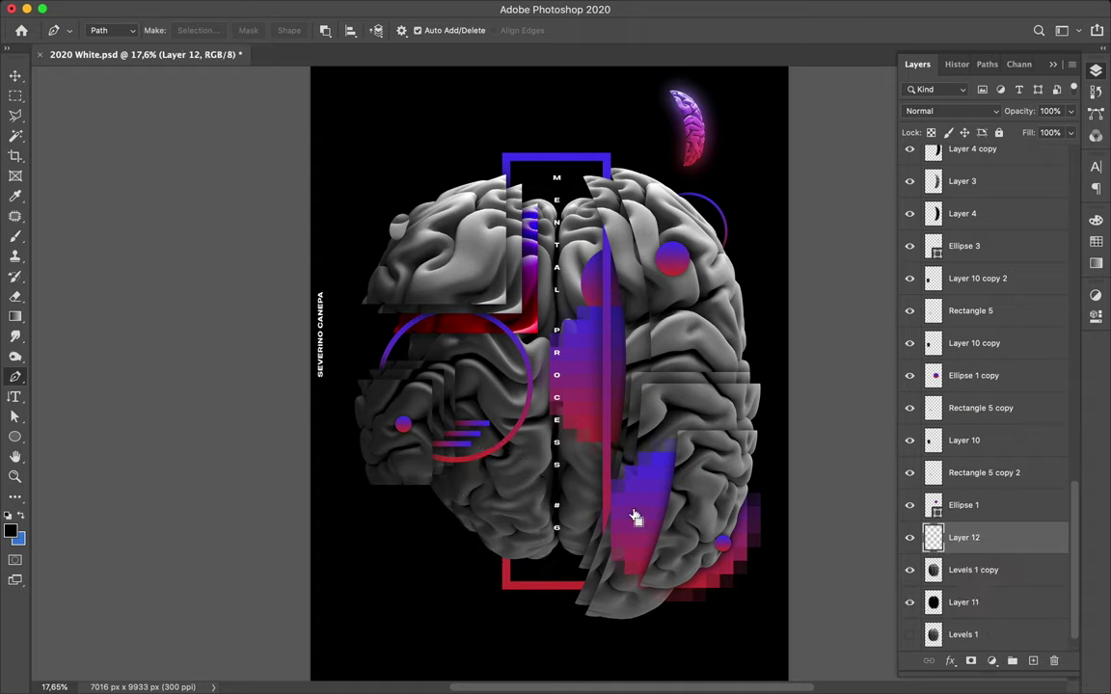
# Shift the Layer 12 brain piece and add a new Layer 13 above Levels 1 copy
pyautogui.press('v')
pyautogui.moveTo(501, 496); pyautogui.dragTo(519, 517)
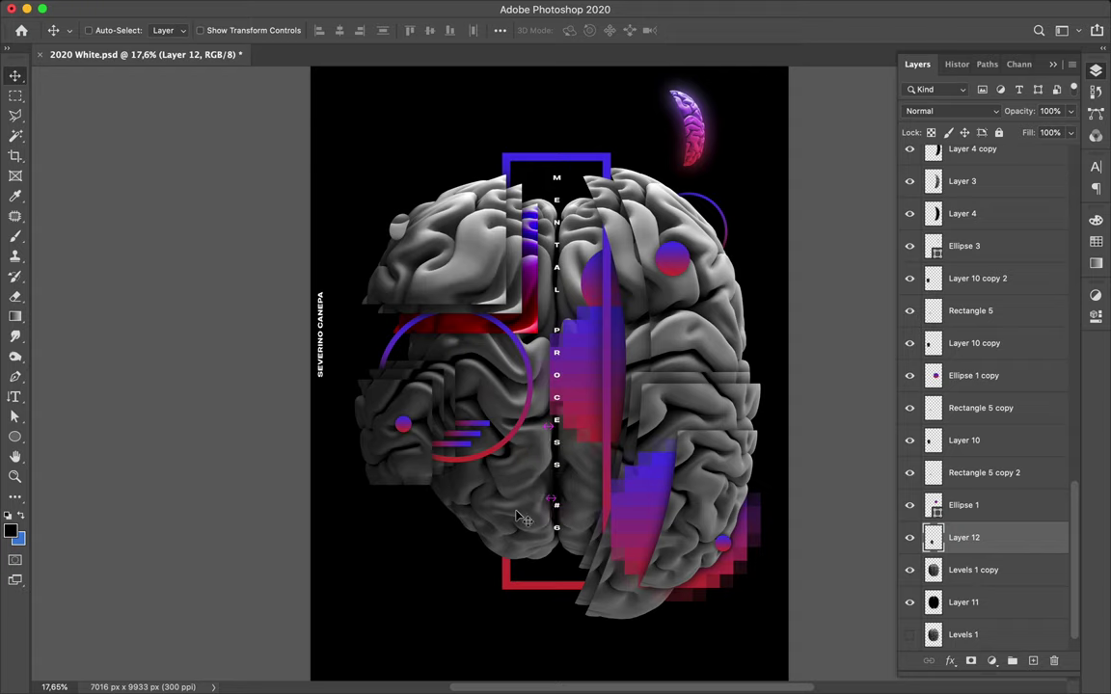
pyautogui.click(989, 570)
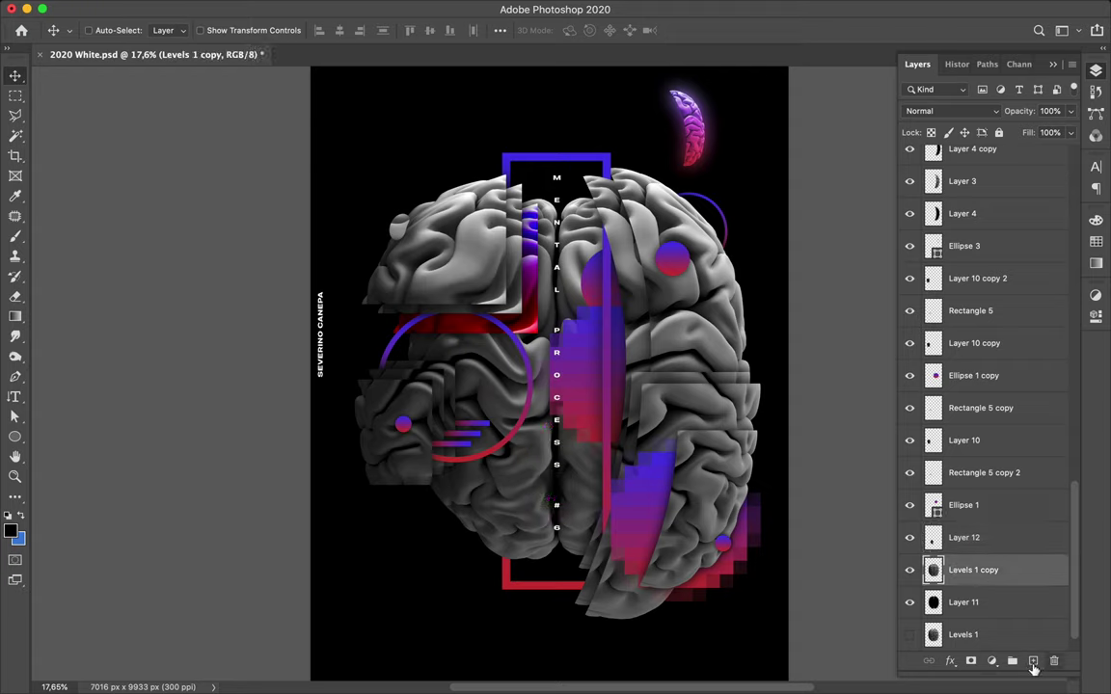
pyautogui.click(1033, 662)
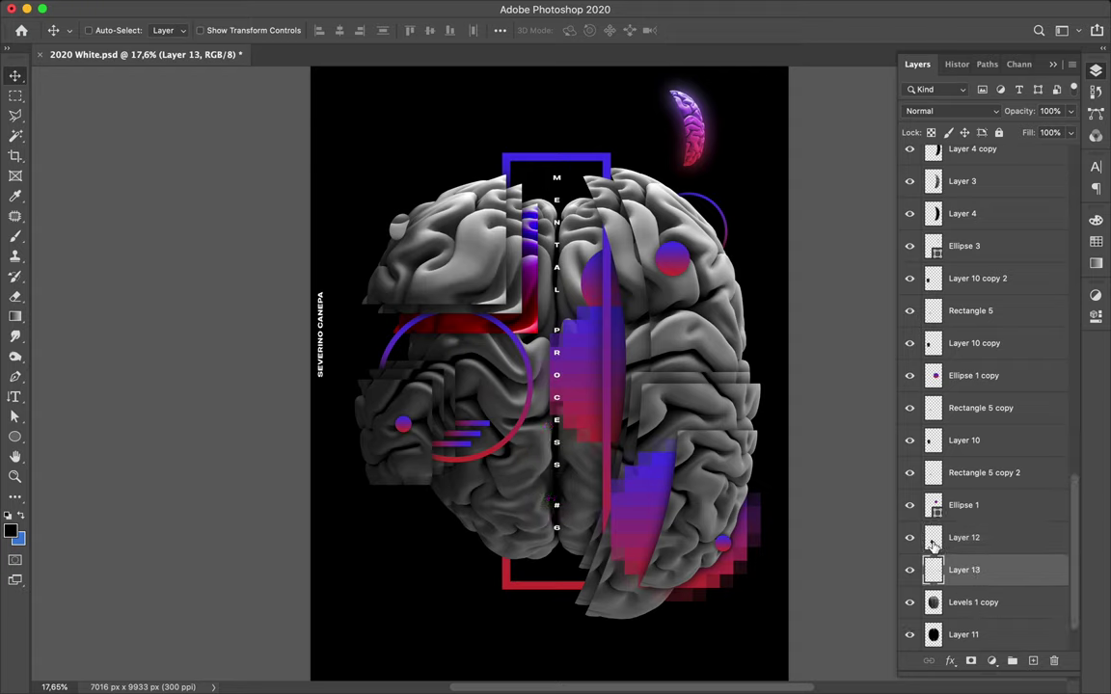
# Brush-paint inside the traced selection on Layer 13, then deselect
pyautogui.press('b')
pyautogui.moveTo(516, 480)
pyautogui.mouseDown()
pyautogui.moveTo(448, 438)
pyautogui.moveTo(508, 501)
pyautogui.mouseUp()
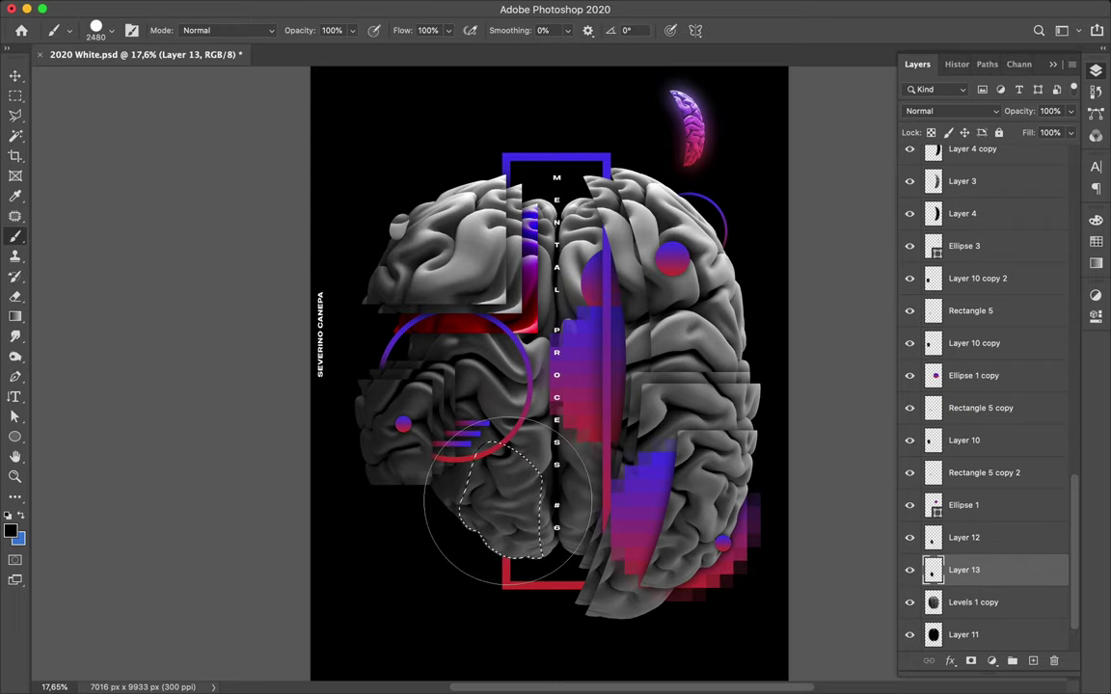
pyautogui.press('m')
pyautogui.press('super+d')
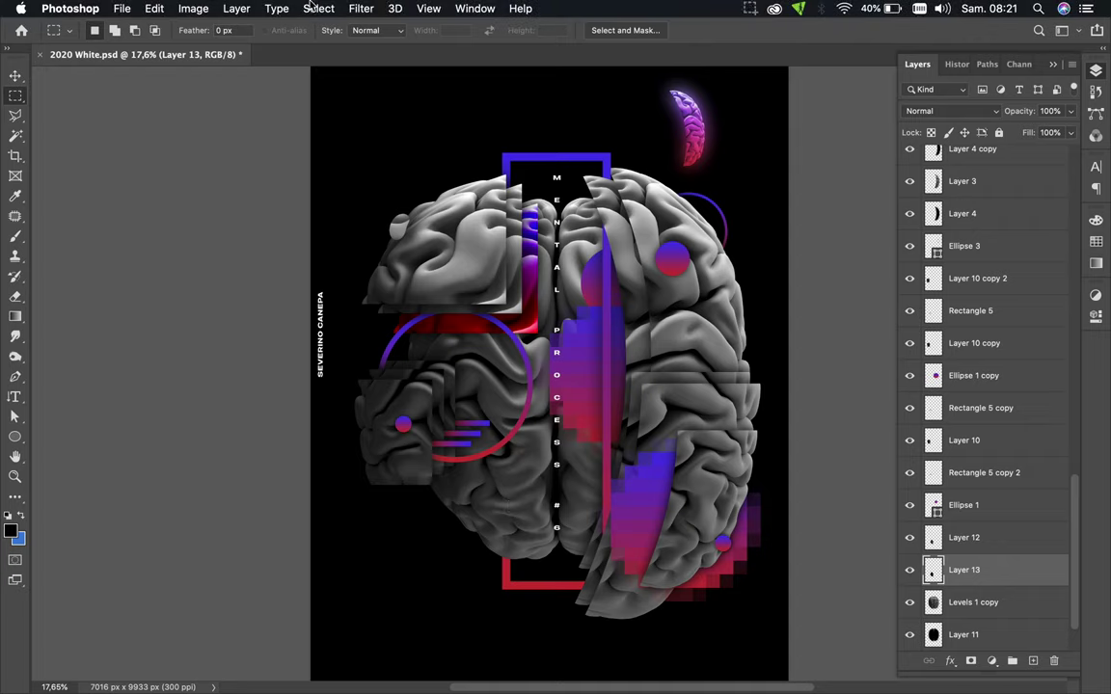
# Blur Layer 13's painted mark with a 120-pixel Gaussian Blur
pyautogui.click(361, 8)
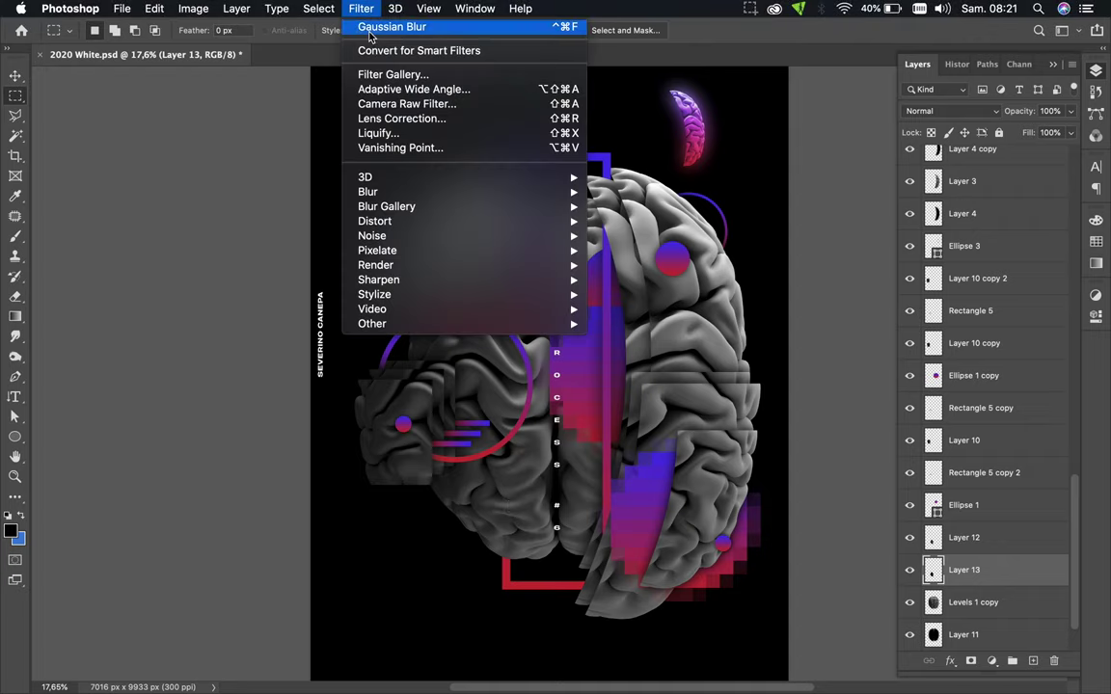
pyautogui.click(369, 32)
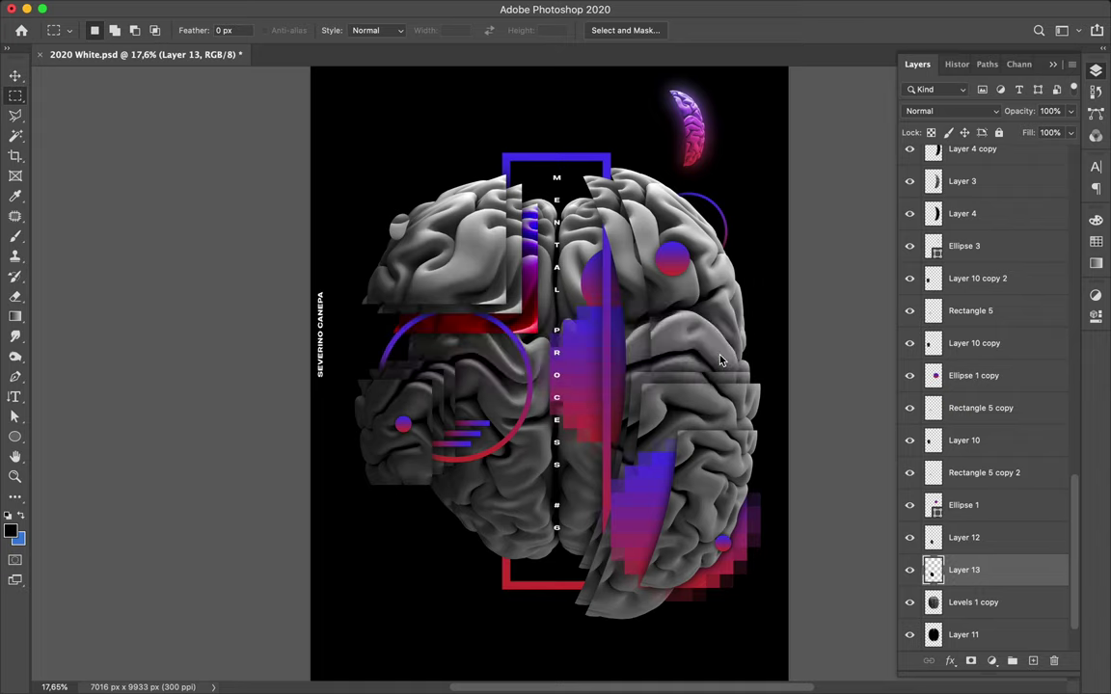
pyautogui.moveTo(389, 8)
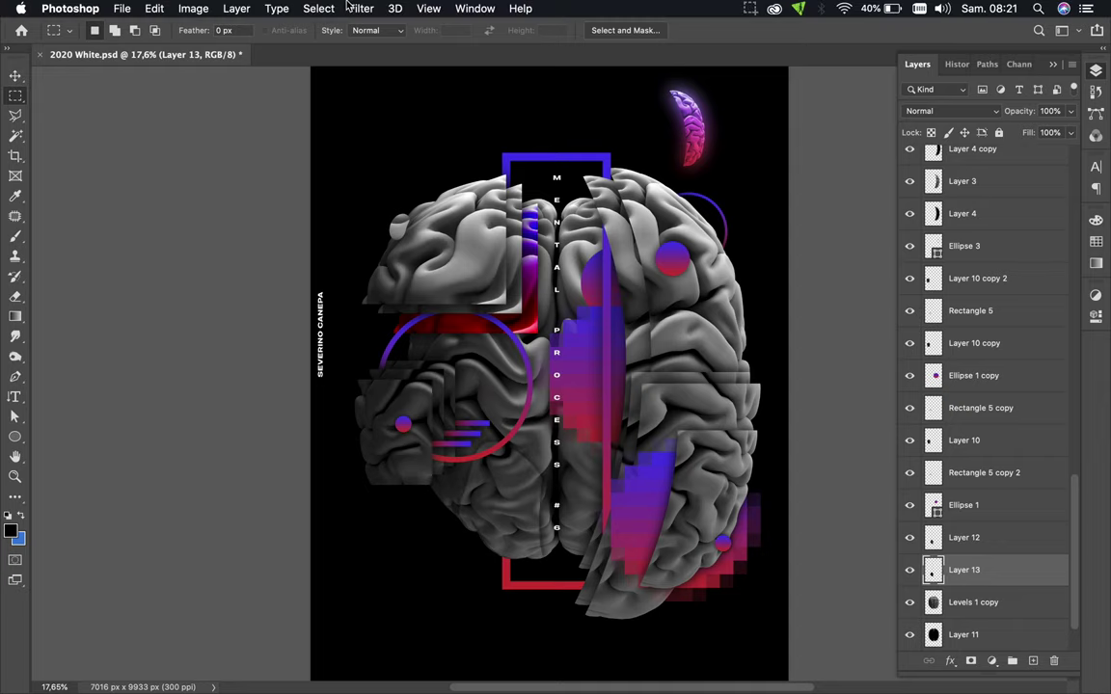
pyautogui.click(357, 8)
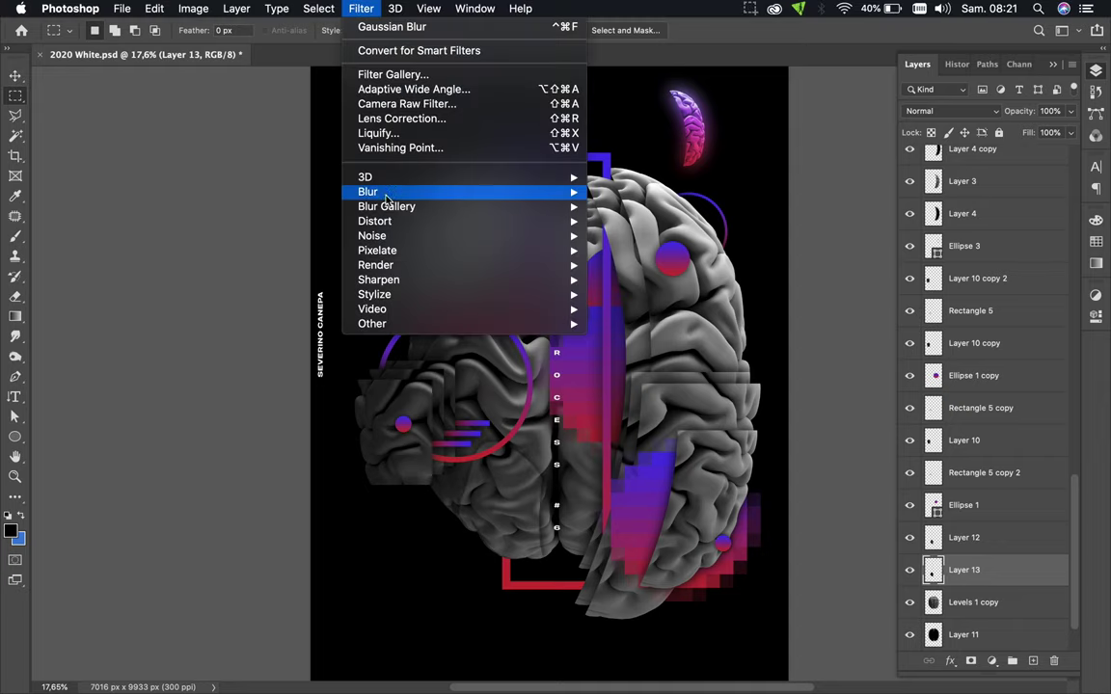
pyautogui.moveTo(386, 194)
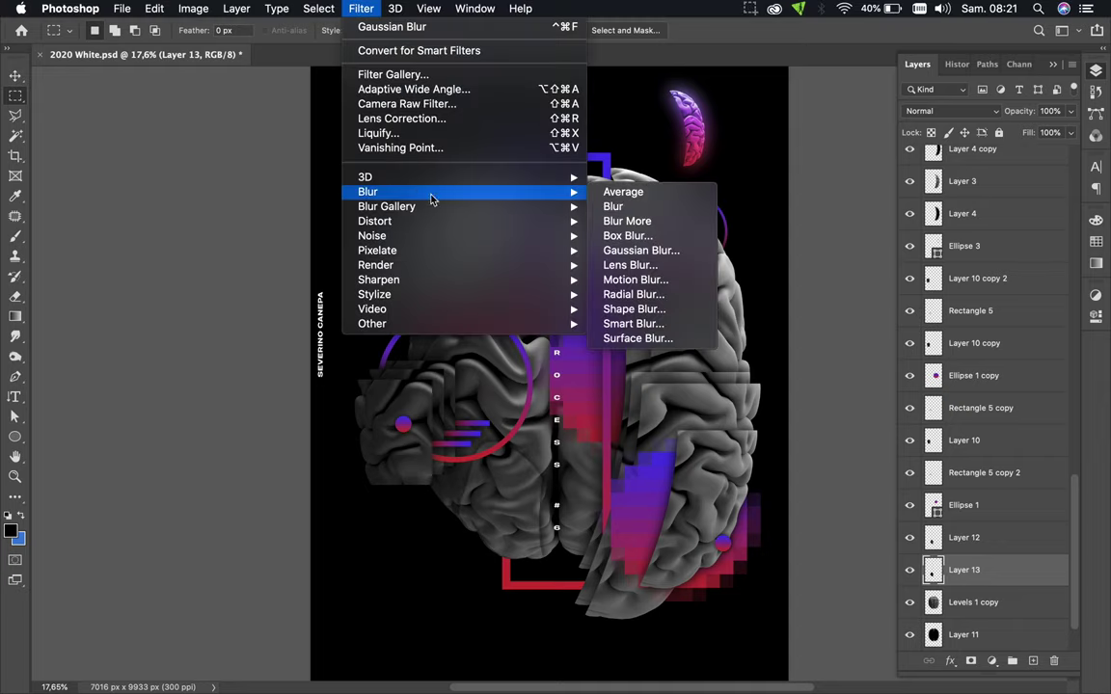
pyautogui.click(640, 249)
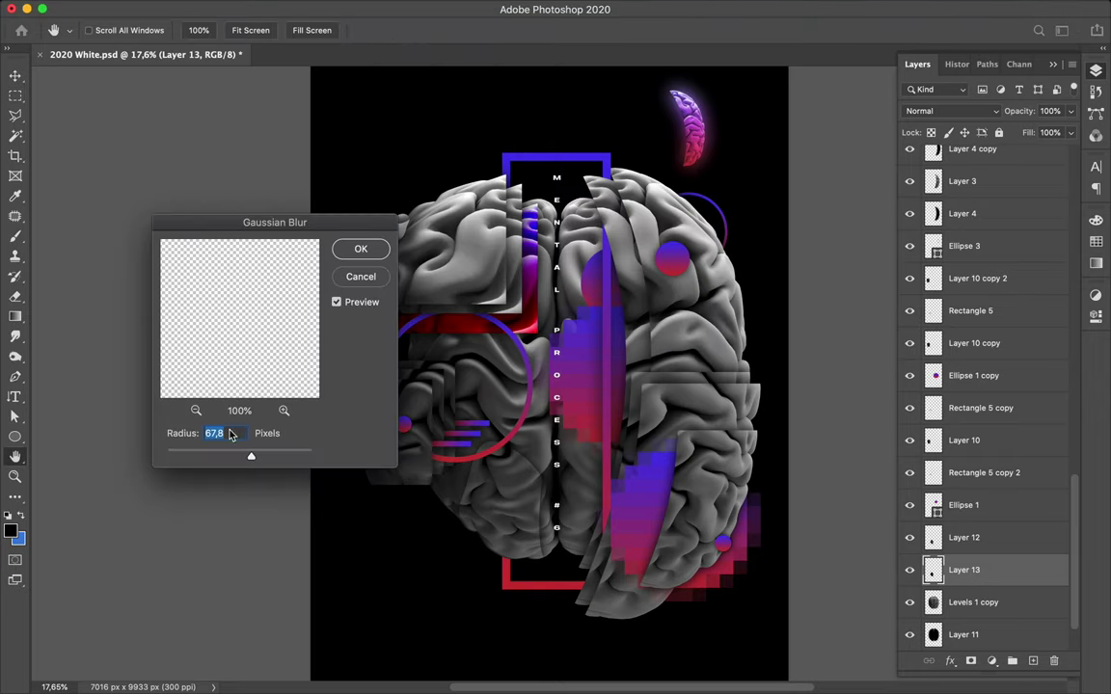
pyautogui.write('120')
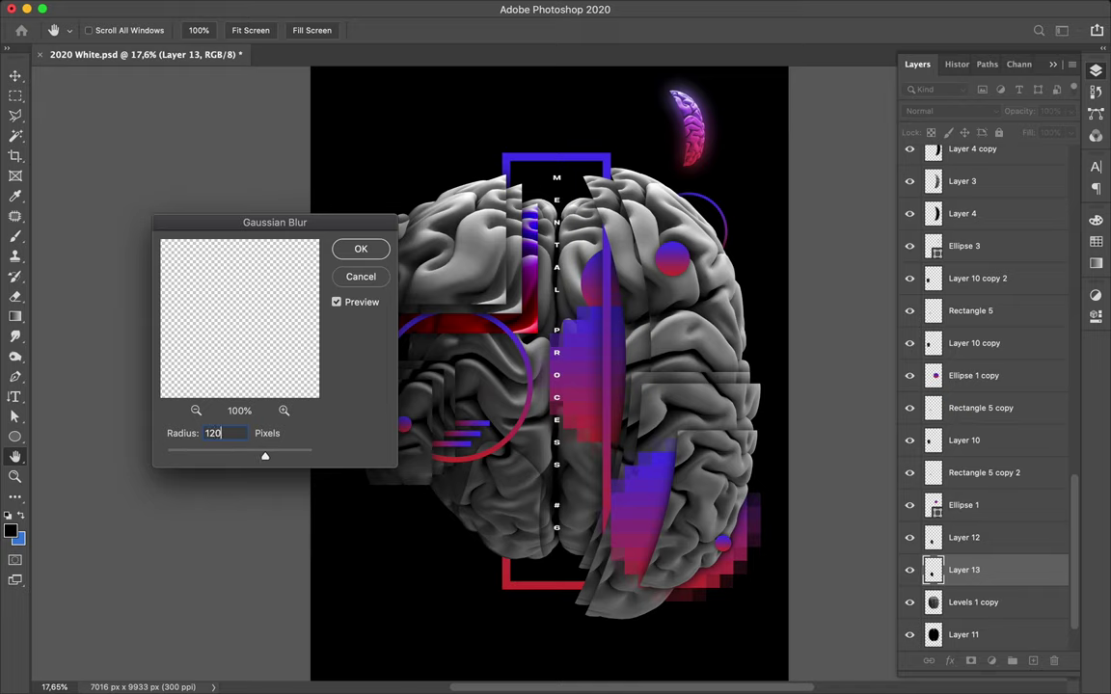
pyautogui.click(362, 253)
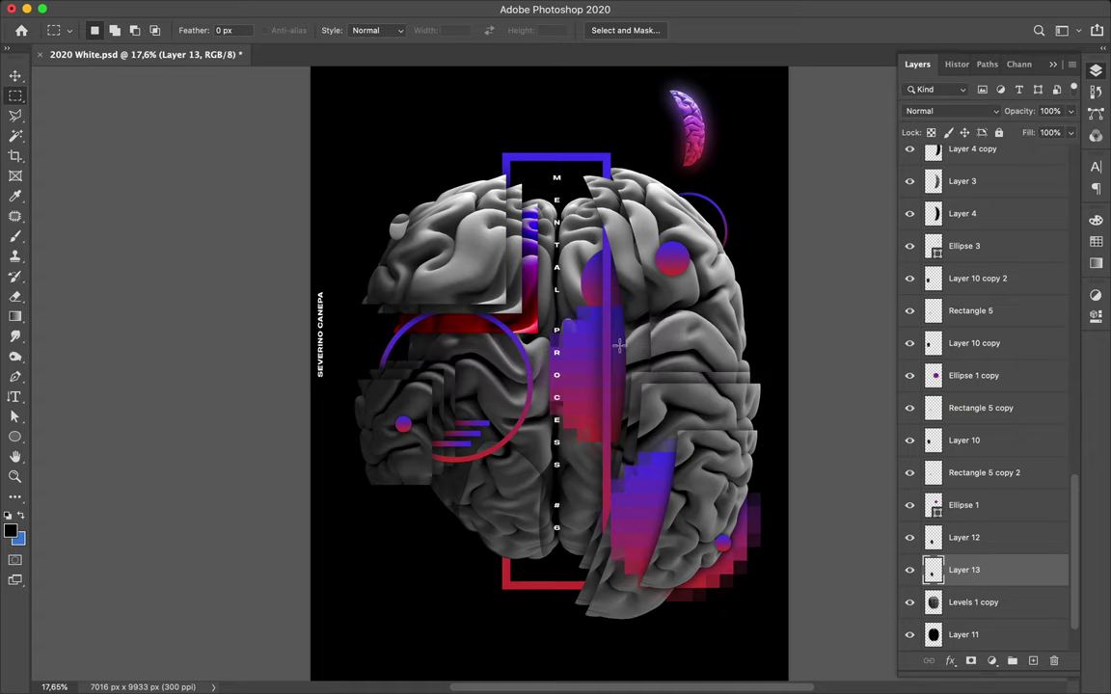
# Merge Layer 13 into Layer 12, make a shifted duplicate, and marquee a tall upper-left strip
pyautogui.keyDown('shift'); pyautogui.click(1005, 545); pyautogui.keyUp('shift')
pyautogui.press('super+e')
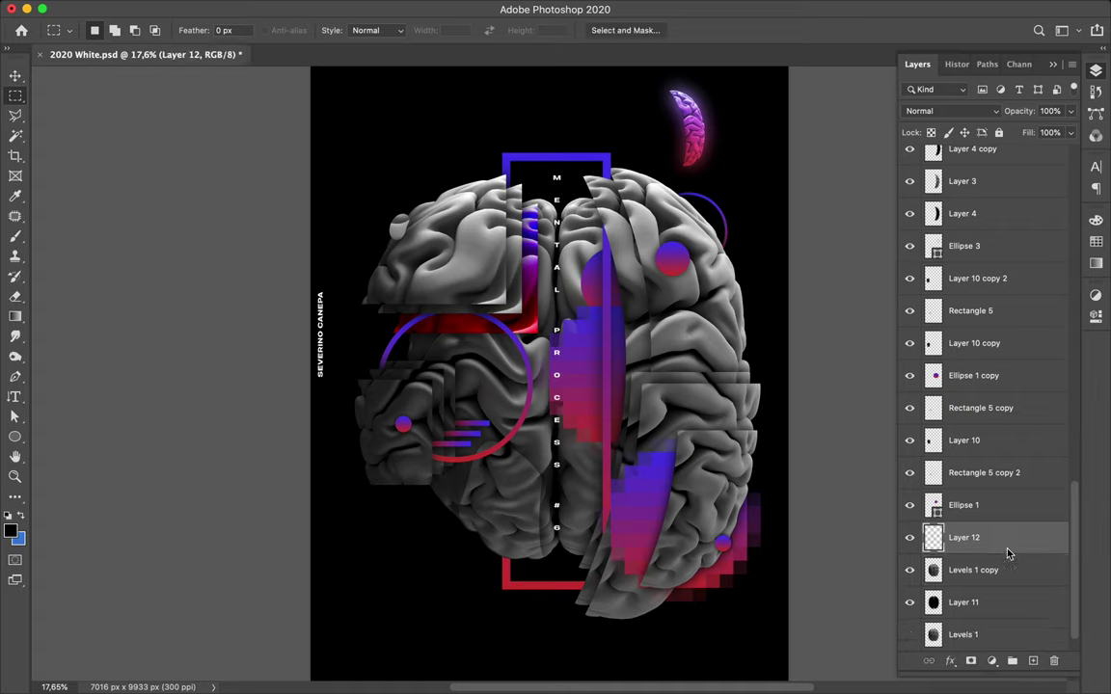
pyautogui.press('v')
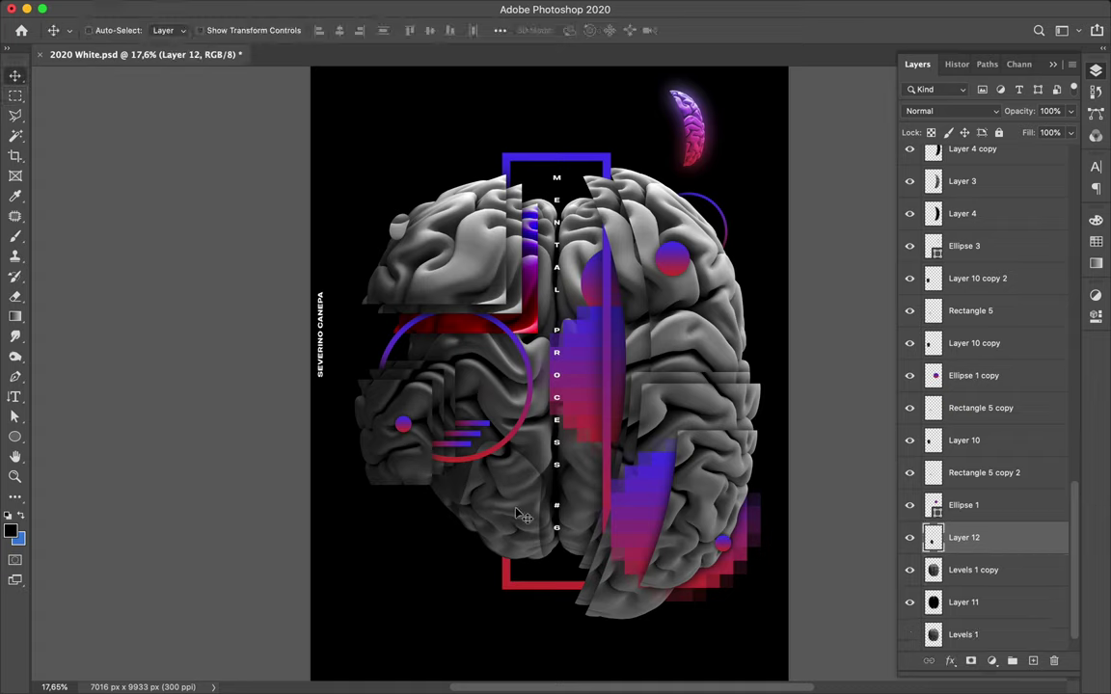
pyautogui.moveTo(517, 514)
pyautogui.mouseDown()
pyautogui.moveTo(517, 502)
pyautogui.moveTo(510, 518)
pyautogui.mouseUp()
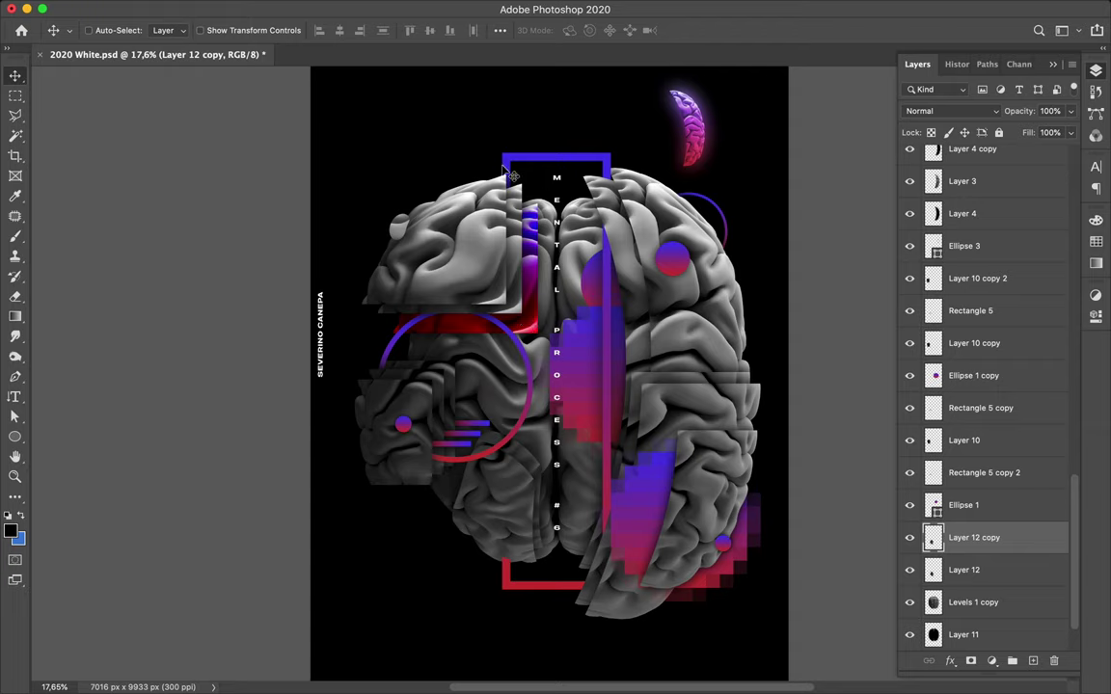
pyautogui.press('m')
pyautogui.moveTo(469, 172); pyautogui.dragTo(491, 275)
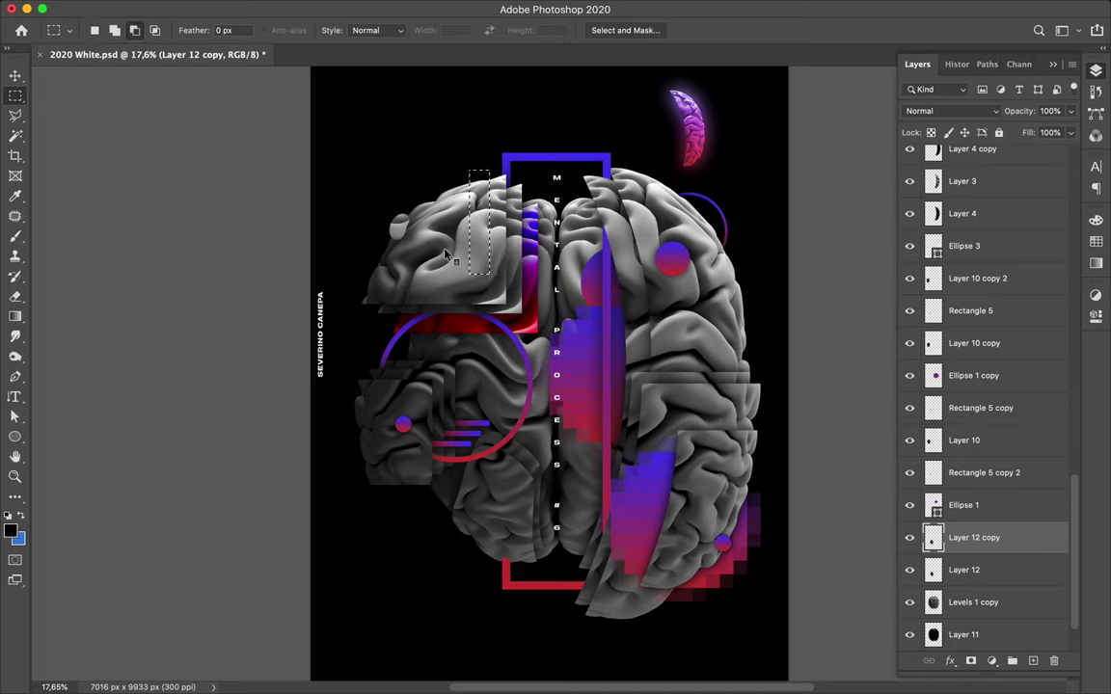
# Copy the strip from Layer 1 copy onto Layer 13 and nudge it slightly left
pyautogui.keyDown('super'); pyautogui.click(447, 256); pyautogui.keyUp('super')
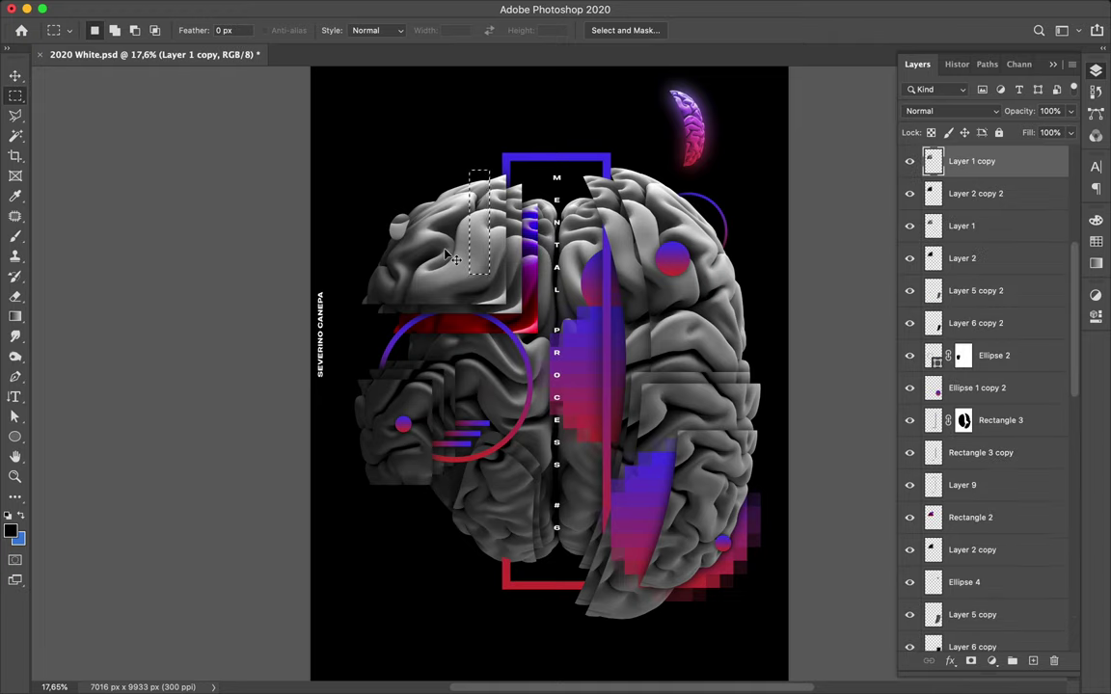
pyautogui.press('super+j')
pyautogui.press('v')
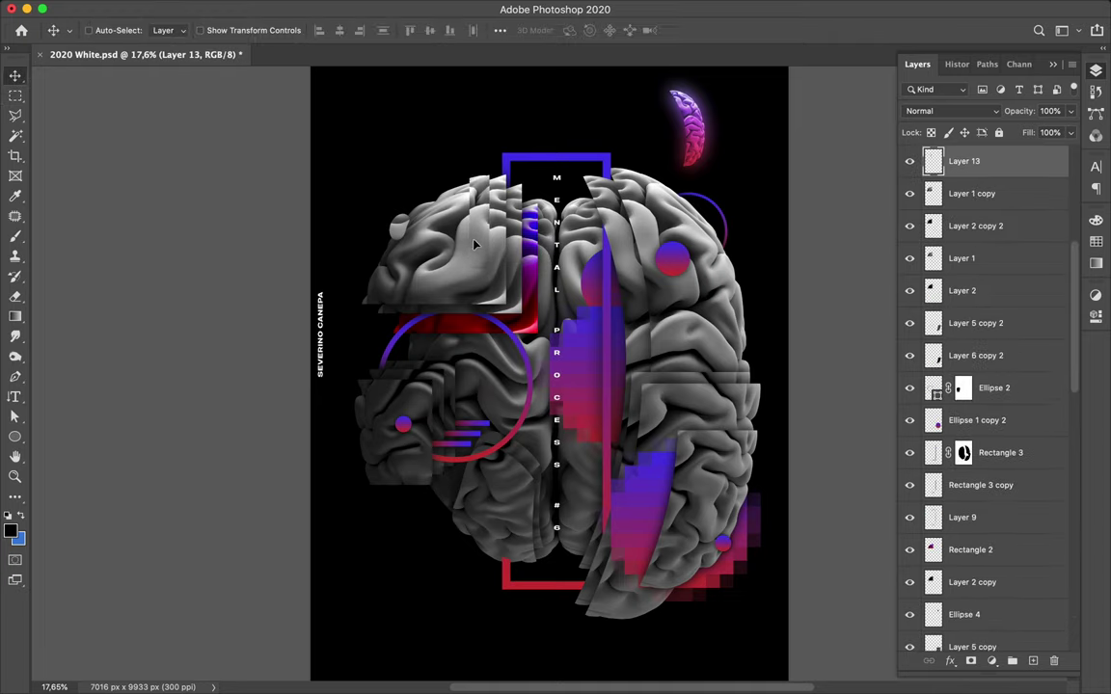
pyautogui.moveTo(482, 249); pyautogui.dragTo(478, 248)
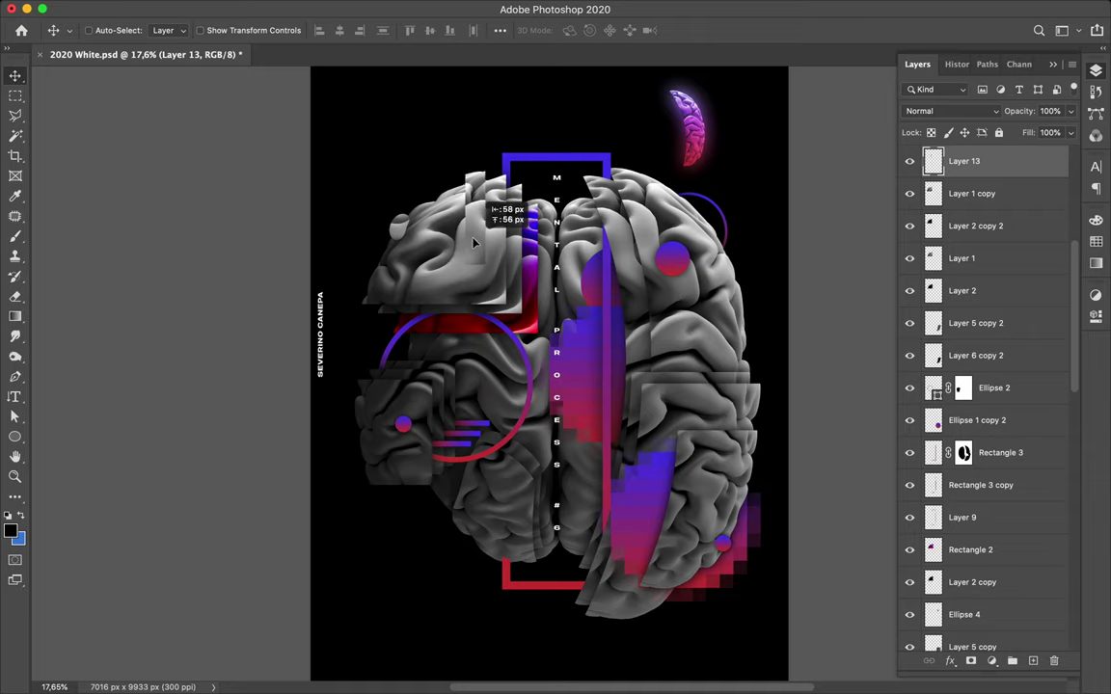
# Add Layer 14 beneath Layer 13, load Layer 13's outline, and paint its shape
pyautogui.click(1033, 660)
pyautogui.moveTo(996, 161); pyautogui.dragTo(964, 210)
pyautogui.keyDown('super'); pyautogui.click(933, 162); pyautogui.keyUp('super')
pyautogui.press('b')
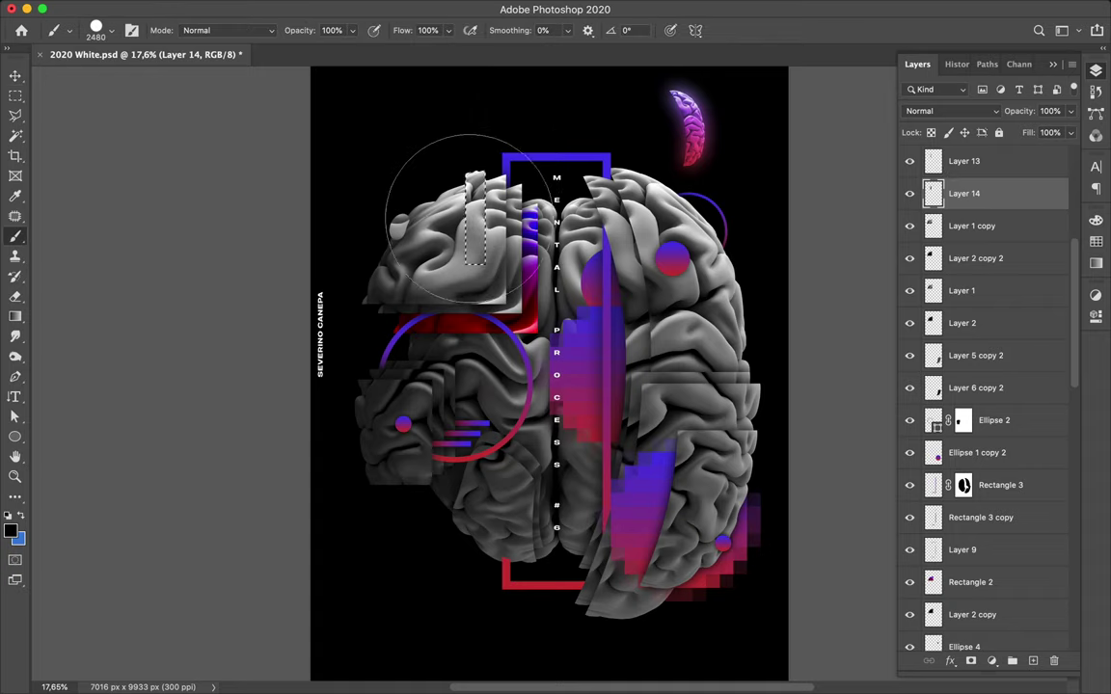
pyautogui.press('m')
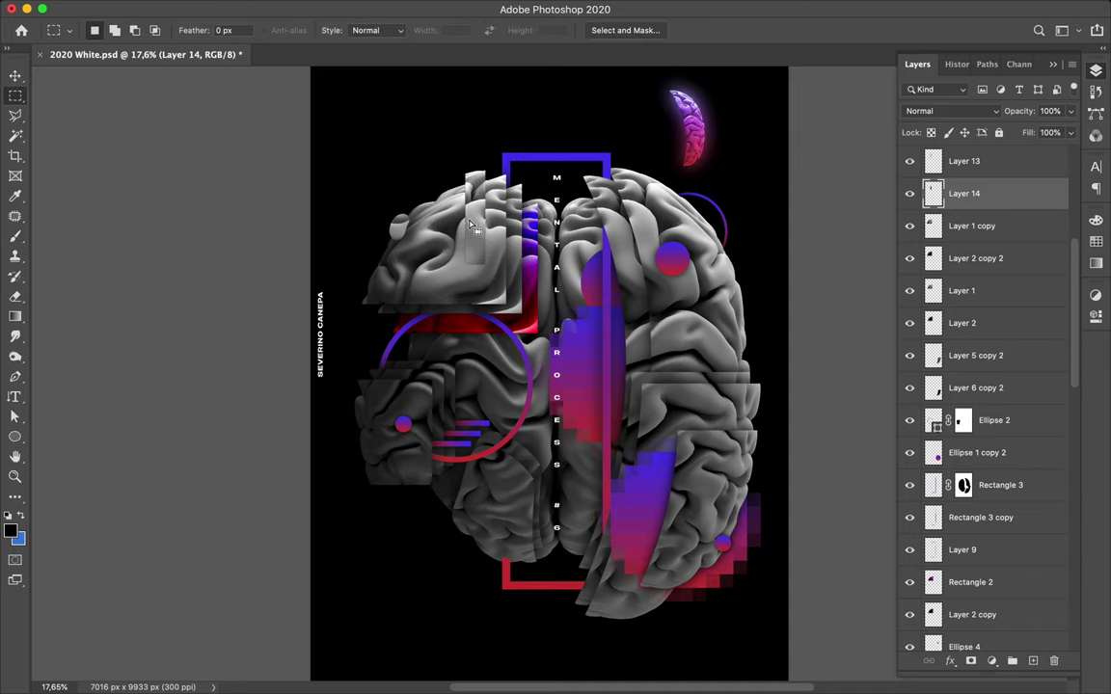
# Apply a 67-pixel Gaussian Blur to Layer 14's painted fill
pyautogui.click(360, 8)
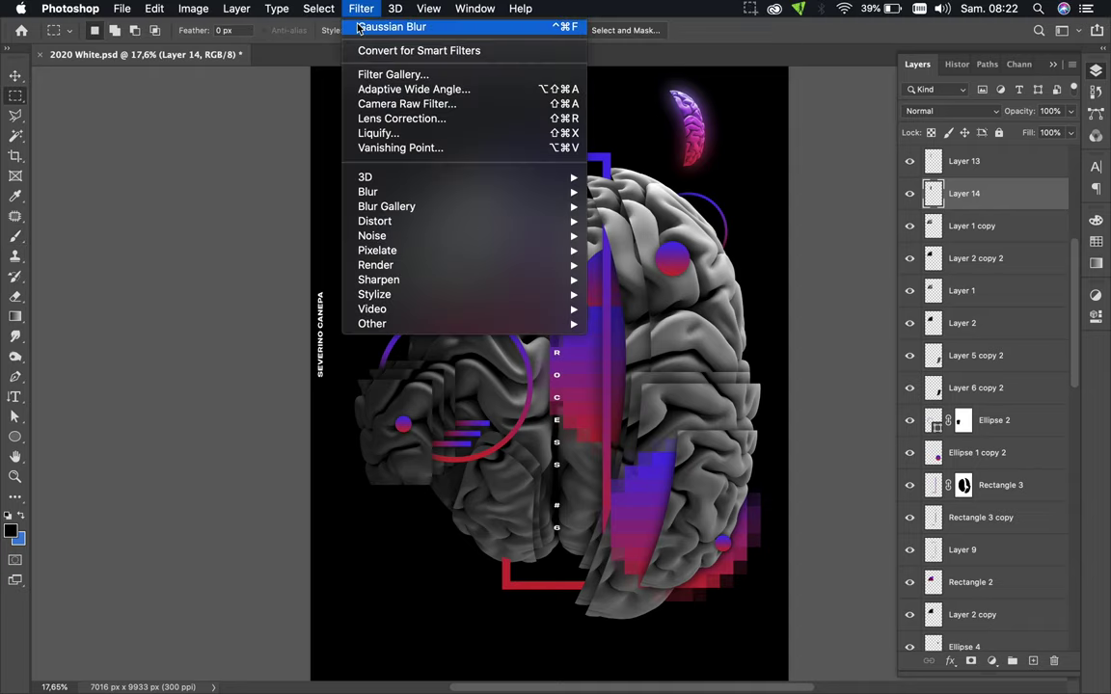
pyautogui.moveTo(533, 191)
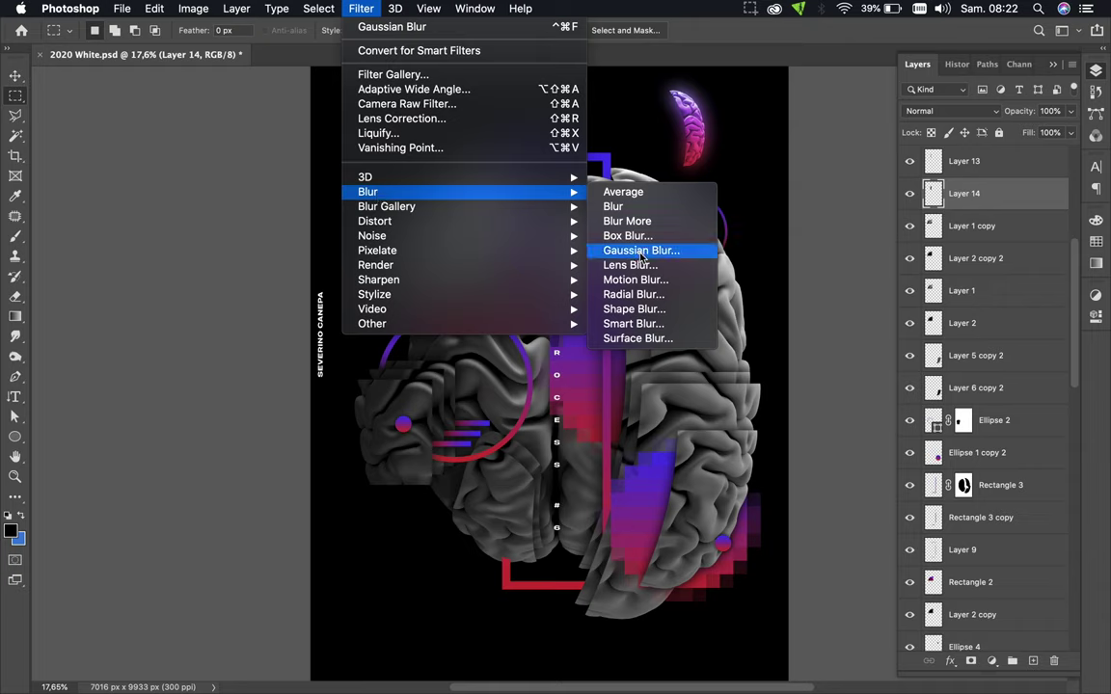
pyautogui.click(641, 251)
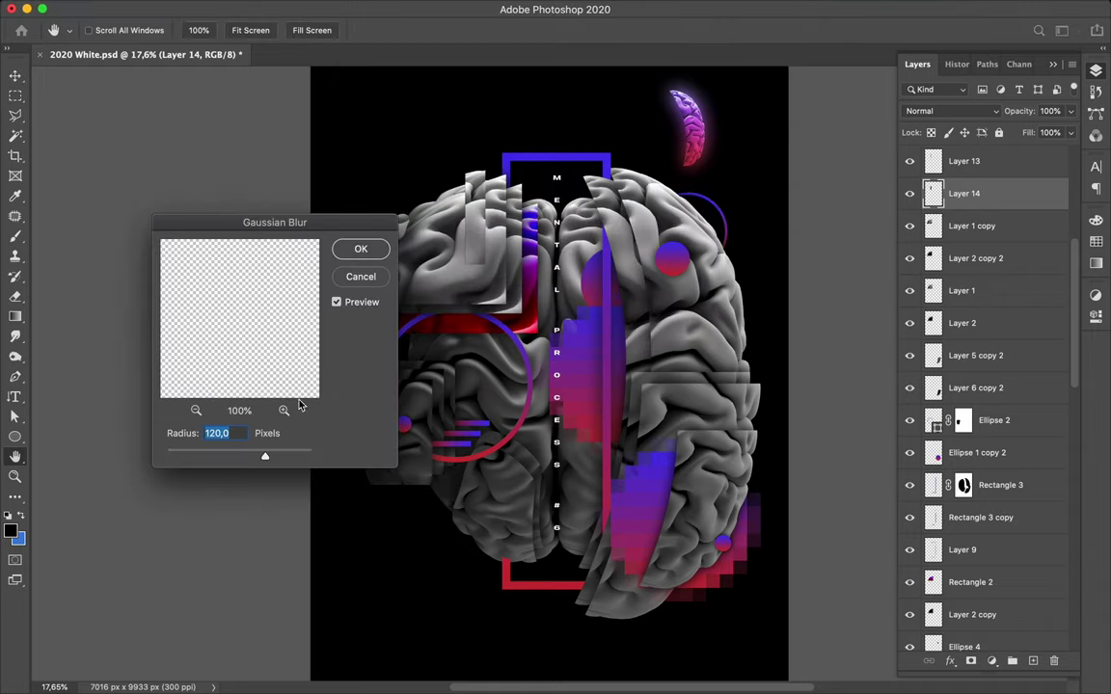
pyautogui.write('67')
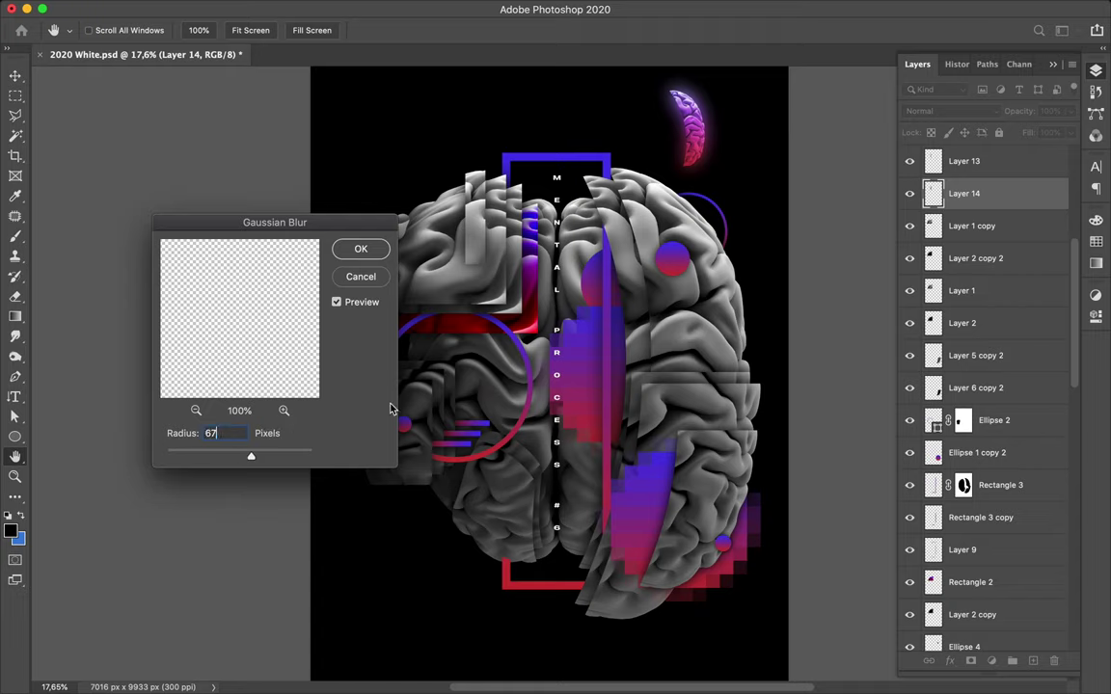
pyautogui.press('Return')
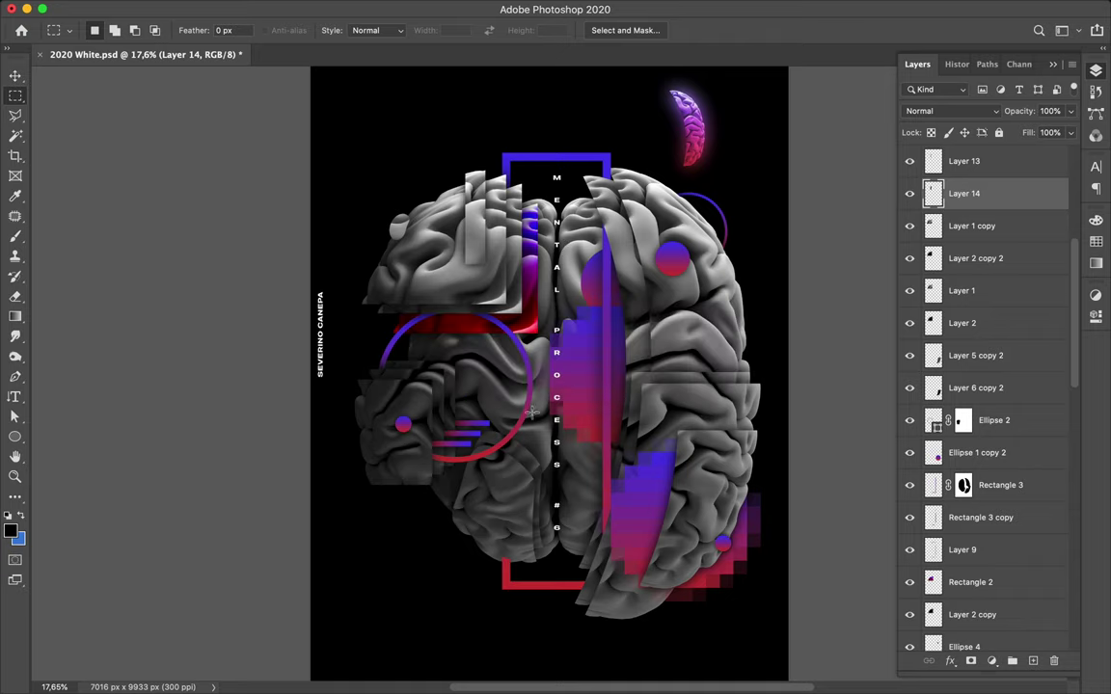
# Duplicate Ellipse 2 as Ellipse 2 copy and try deleting its mask, then undo
pyautogui.press('v')
pyautogui.keyDown('super'); pyautogui.click(482, 377); pyautogui.keyUp('super')
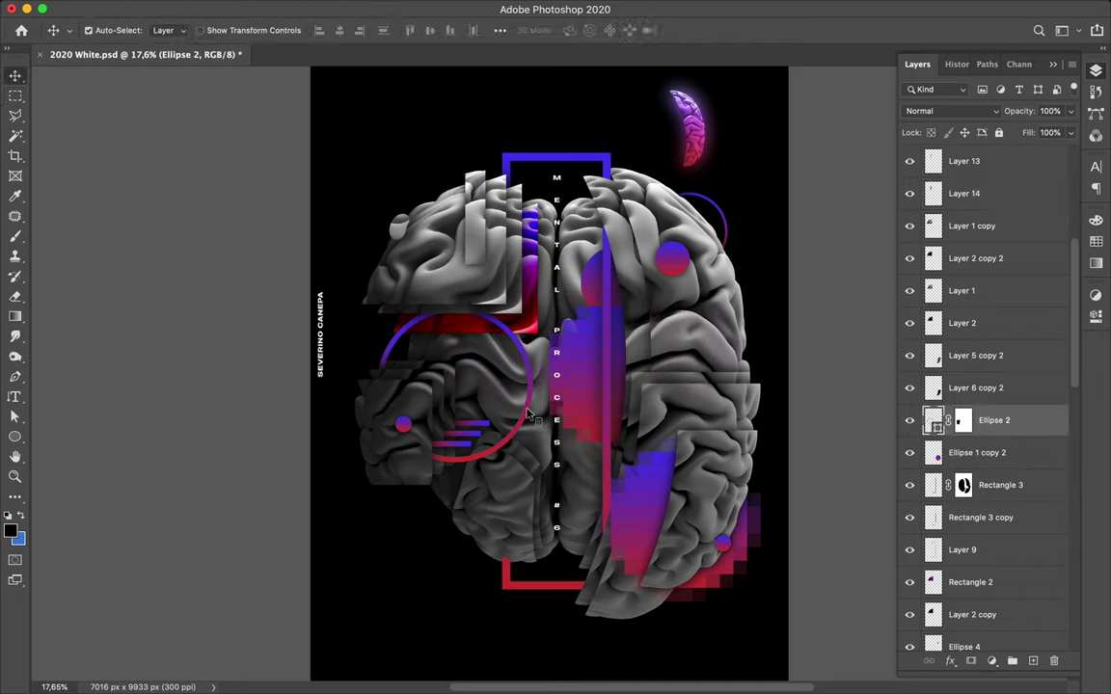
pyautogui.click(1043, 455)
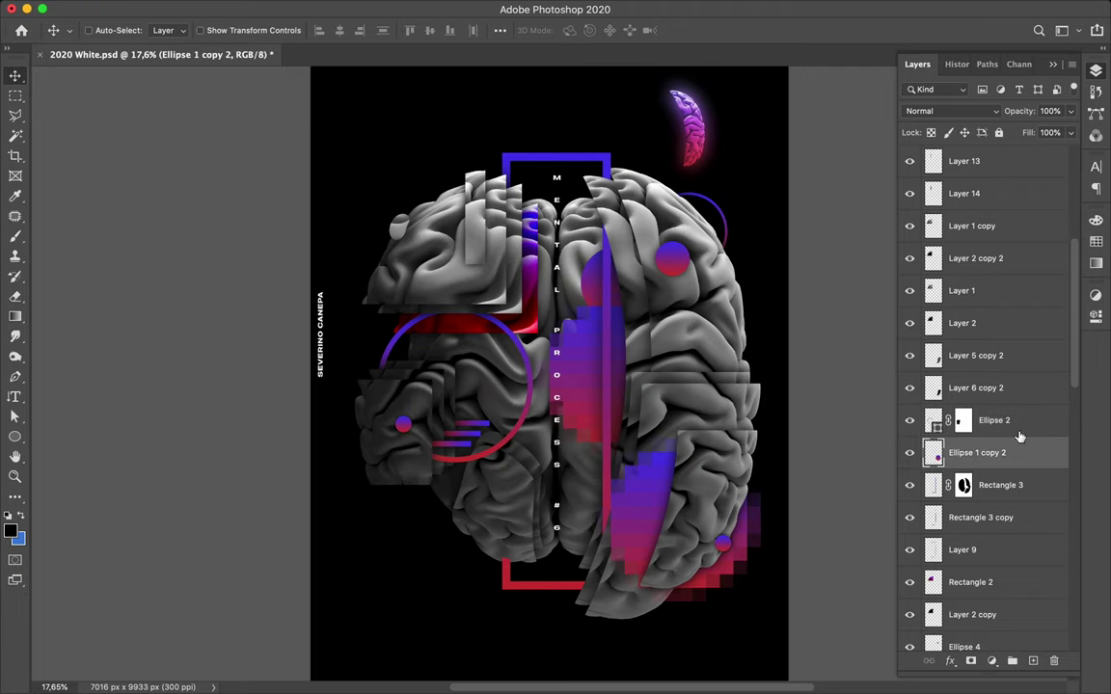
pyautogui.moveTo(1012, 431); pyautogui.dragTo(1016, 441)
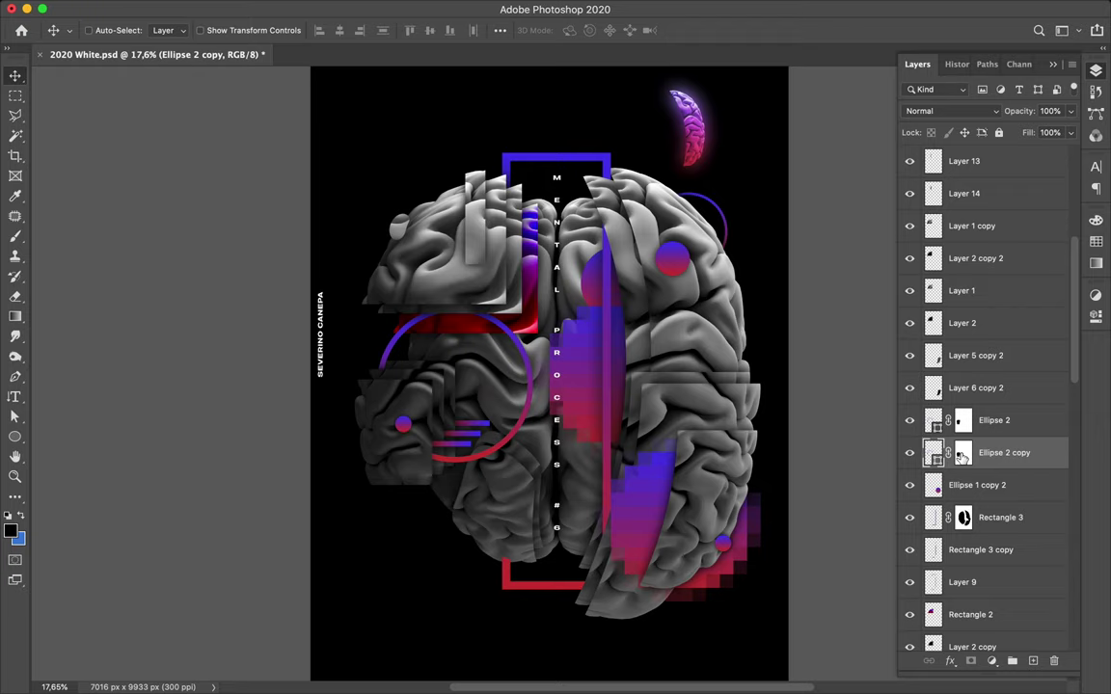
pyautogui.moveTo(964, 457); pyautogui.dragTo(1055, 661)
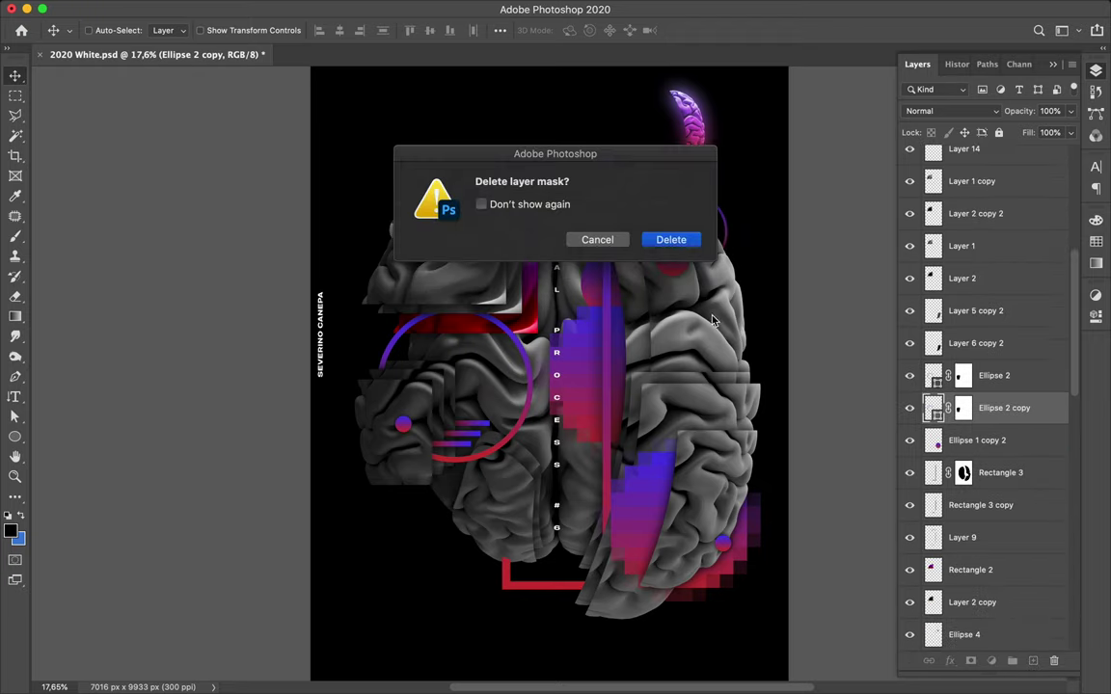
pyautogui.click(661, 241)
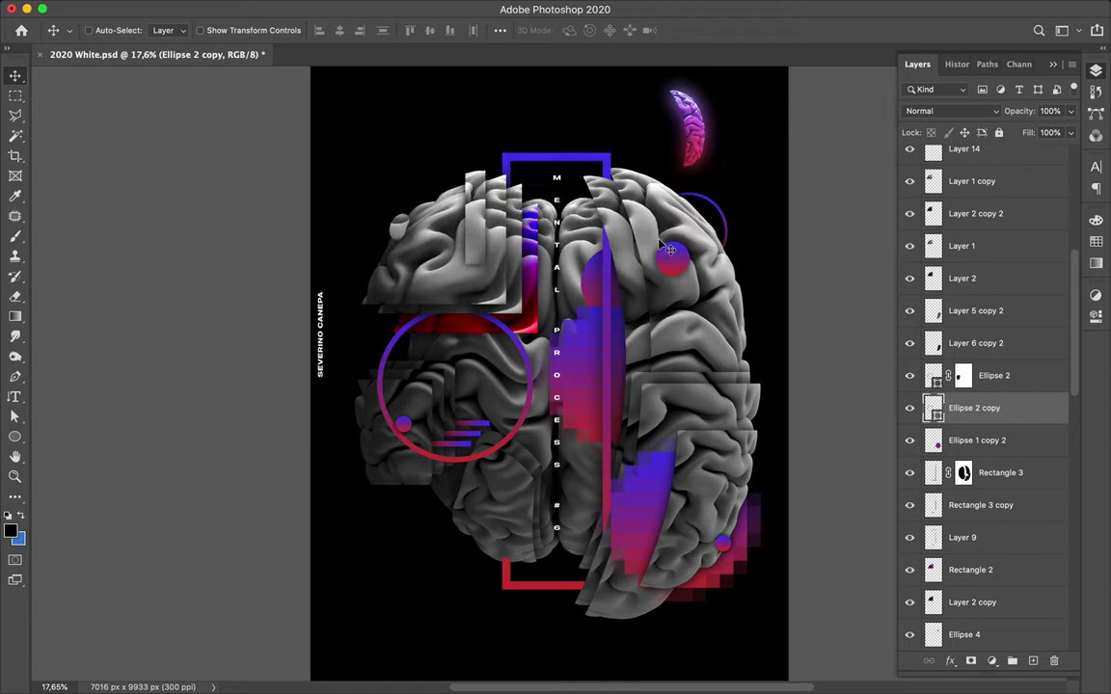
pyautogui.press('super+z')
# Apply Ellipse 2 copy's layer mask into its contents and load the ring outline as a selection
pyautogui.rightClick(946, 374)
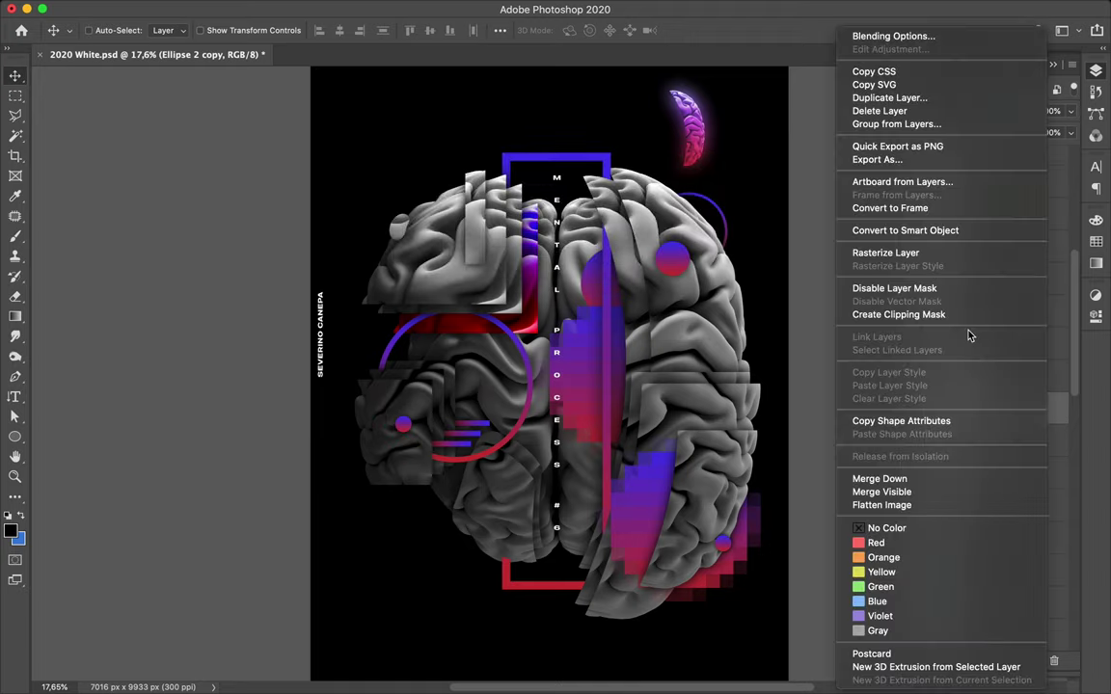
pyautogui.click(959, 359)
pyautogui.moveTo(963, 407); pyautogui.dragTo(1058, 662)
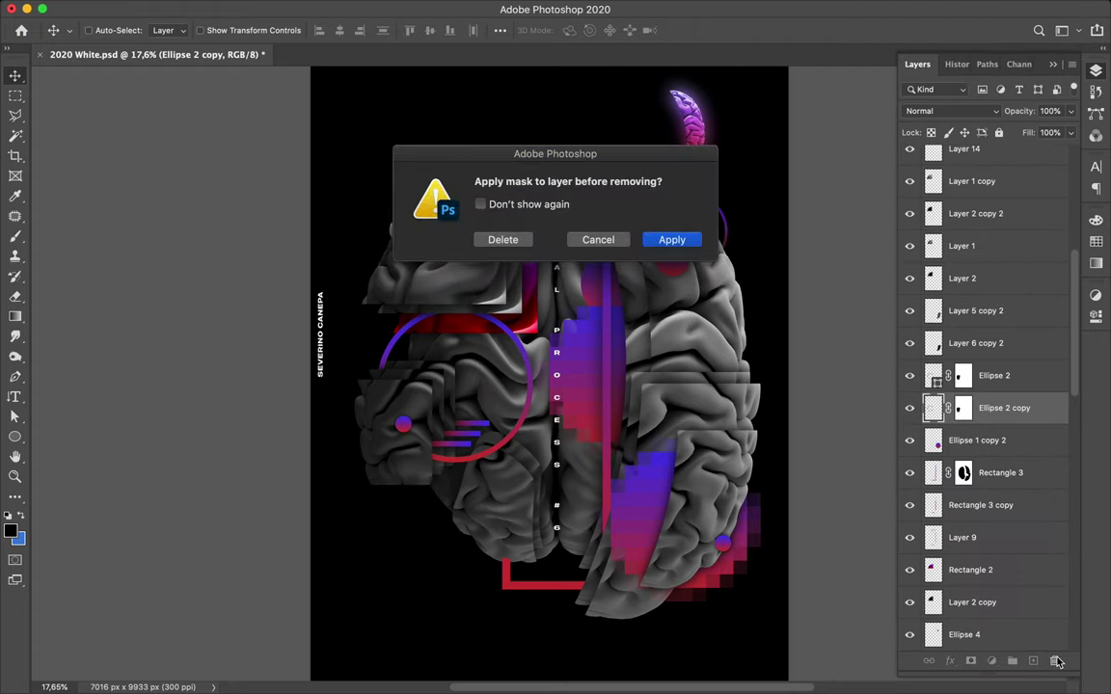
pyautogui.click(671, 242)
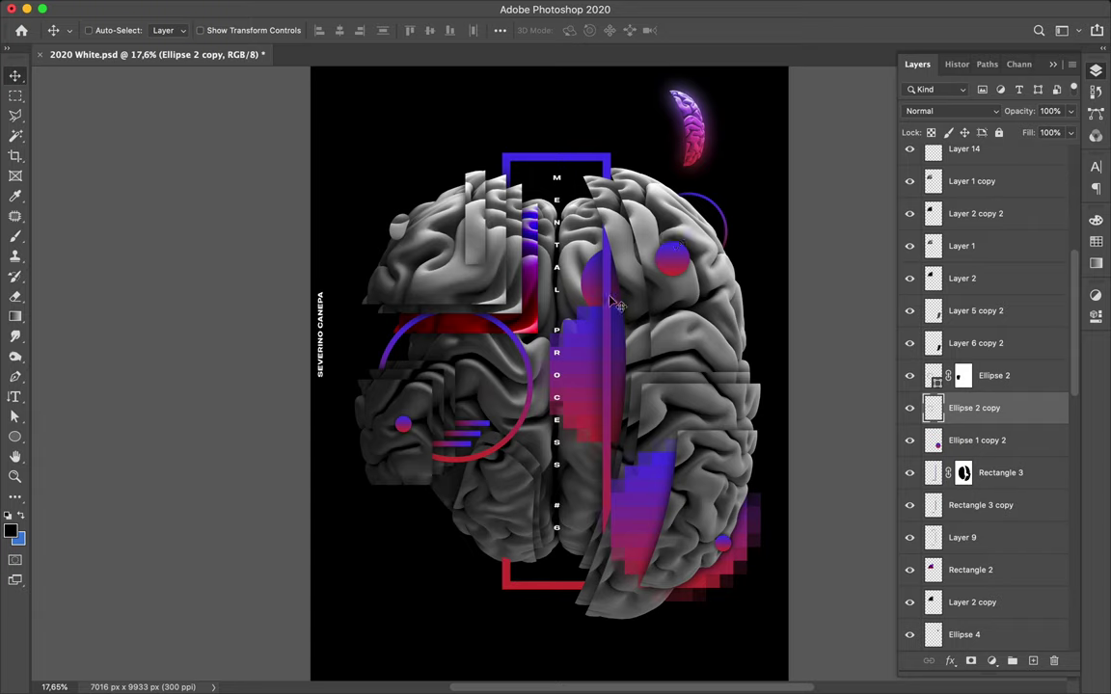
pyautogui.keyDown('super'); pyautogui.click(932, 408); pyautogui.keyUp('super')
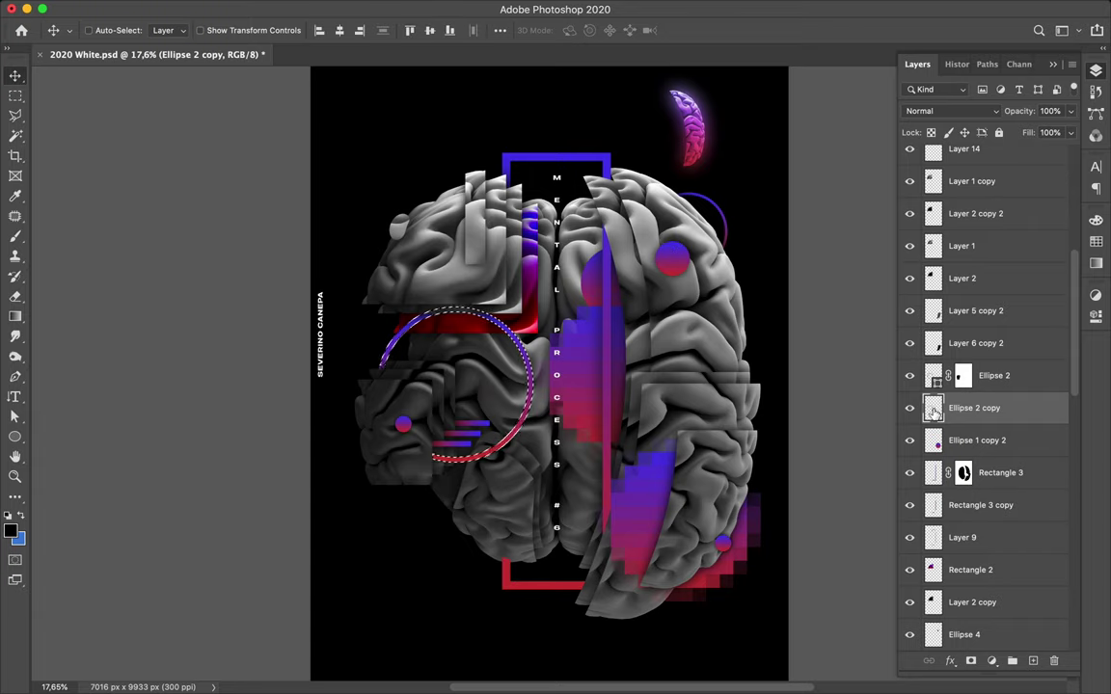
# Clear the ring selection from the canvas
pyautogui.press('b')
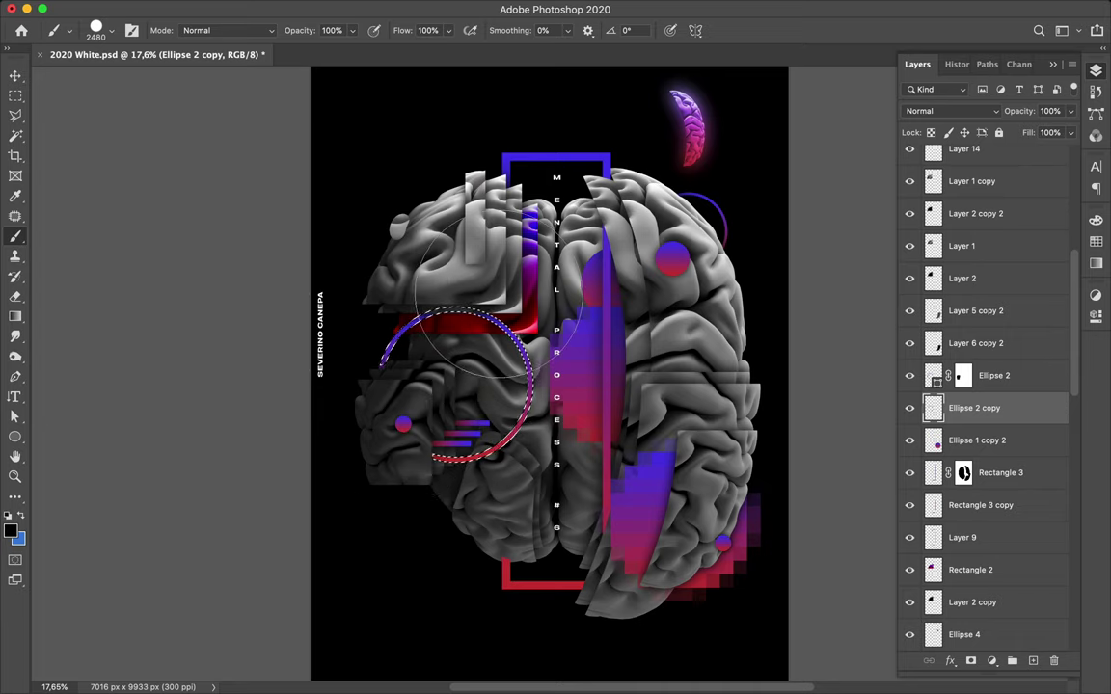
pyautogui.press('m')
pyautogui.click(499, 292)
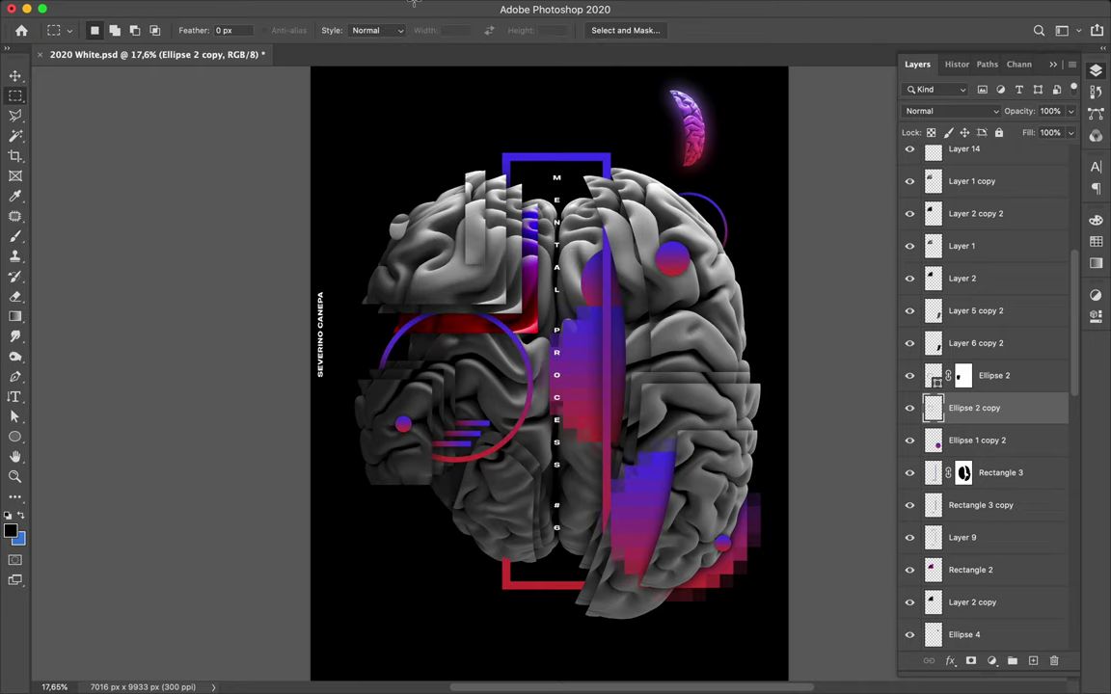
# Blur the Ellipse 2 copy ring with a 67-pixel Gaussian Blur
pyautogui.moveTo(375, 6)
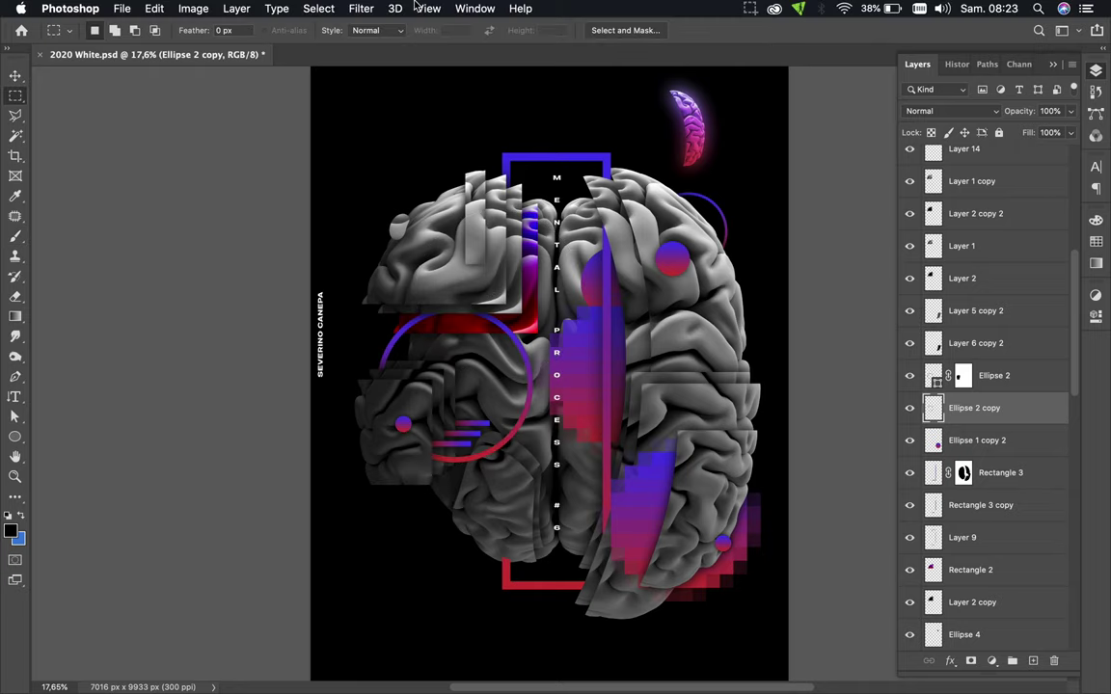
pyautogui.click(363, 9)
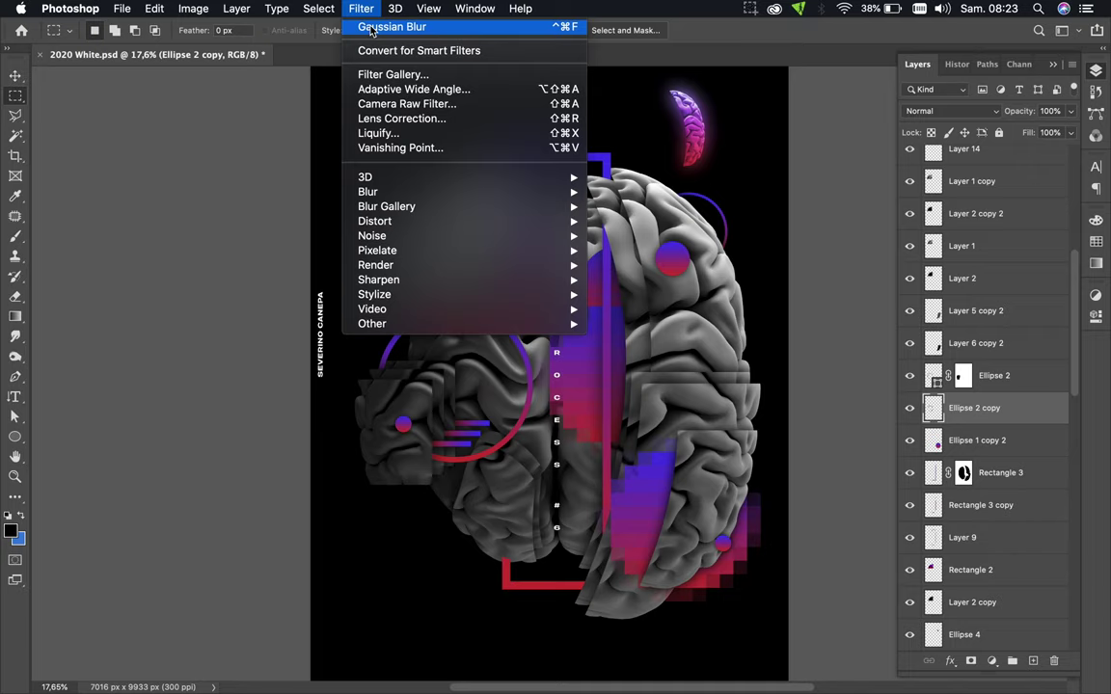
pyautogui.moveTo(404, 193)
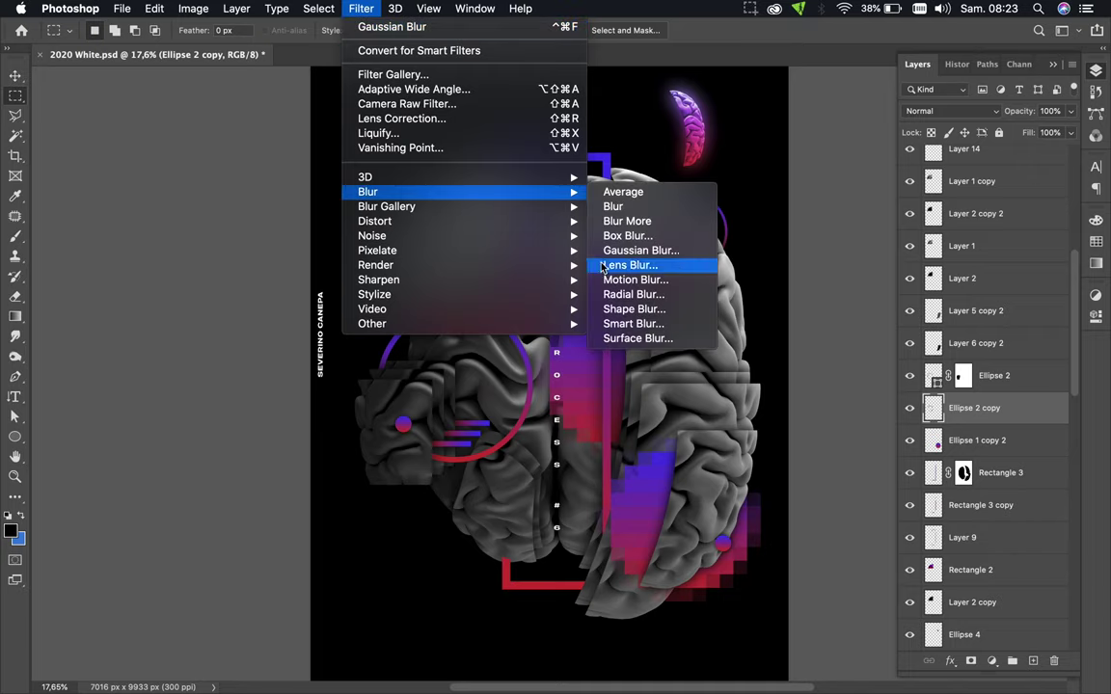
pyautogui.click(605, 251)
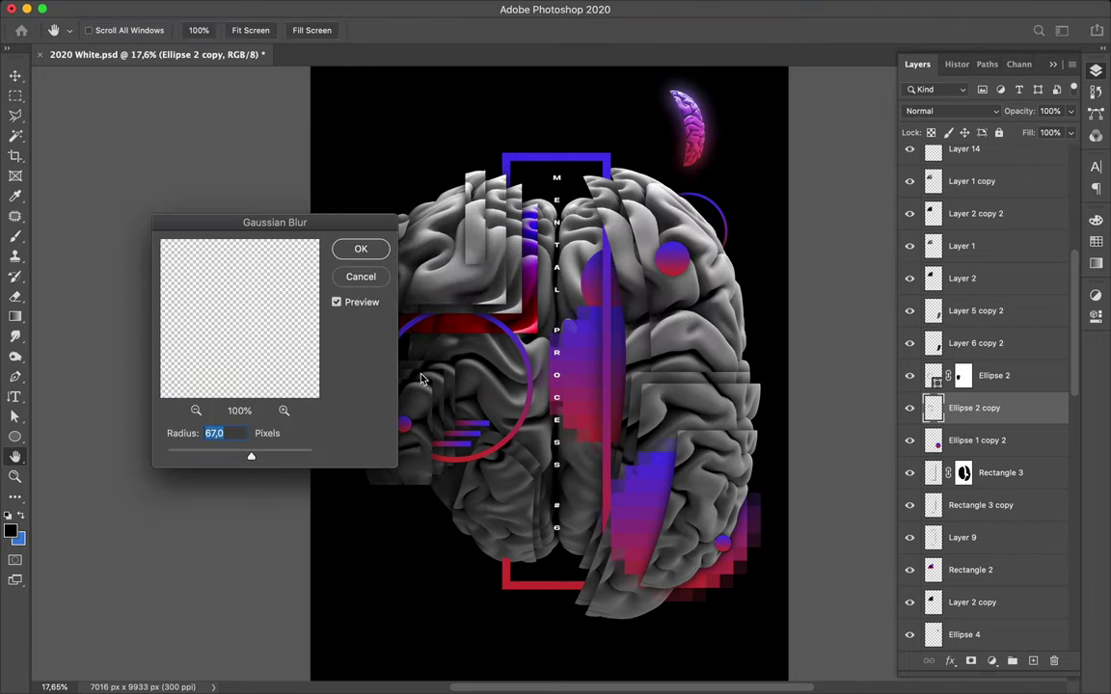
pyautogui.click(360, 248)
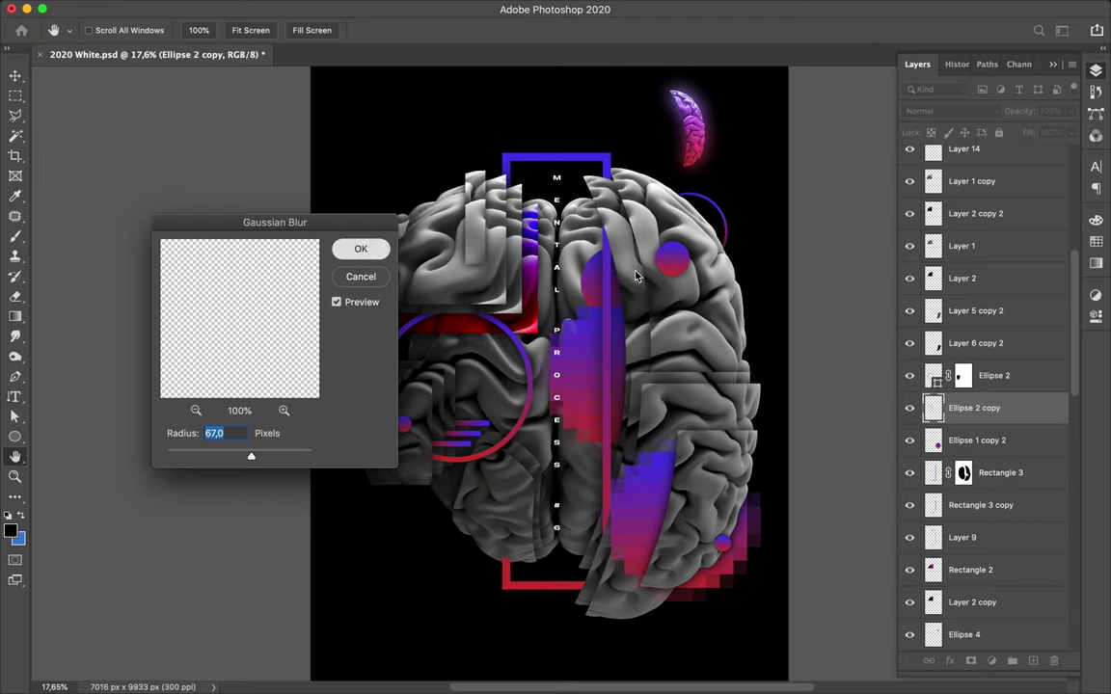
pyautogui.press('Return')
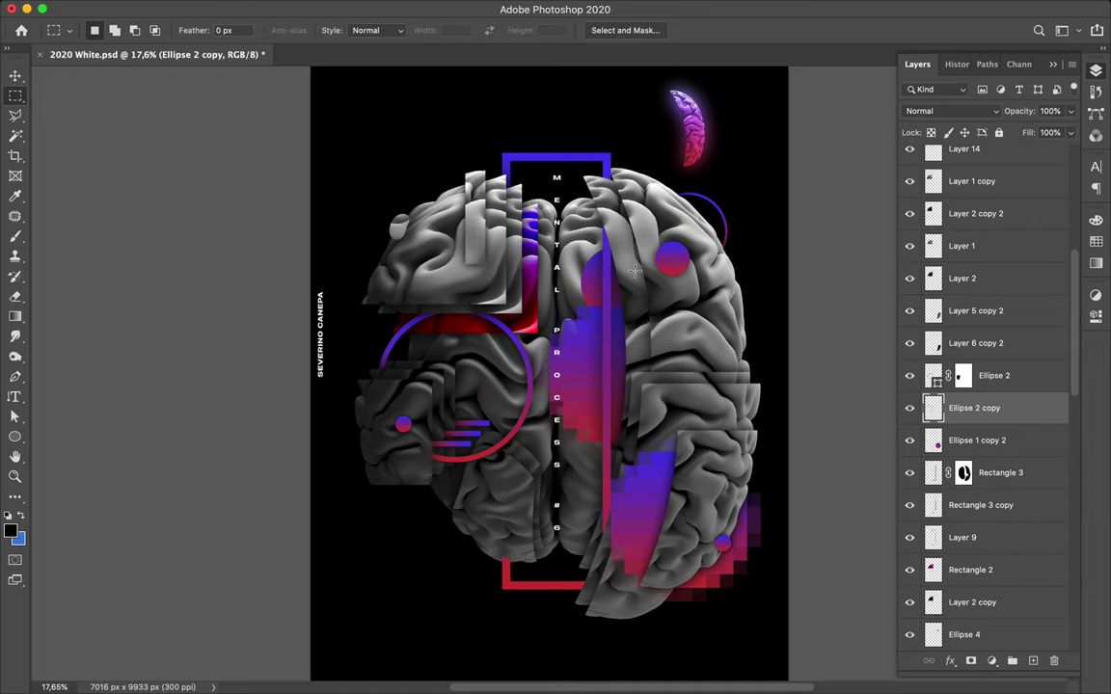
pyautogui.press('v')
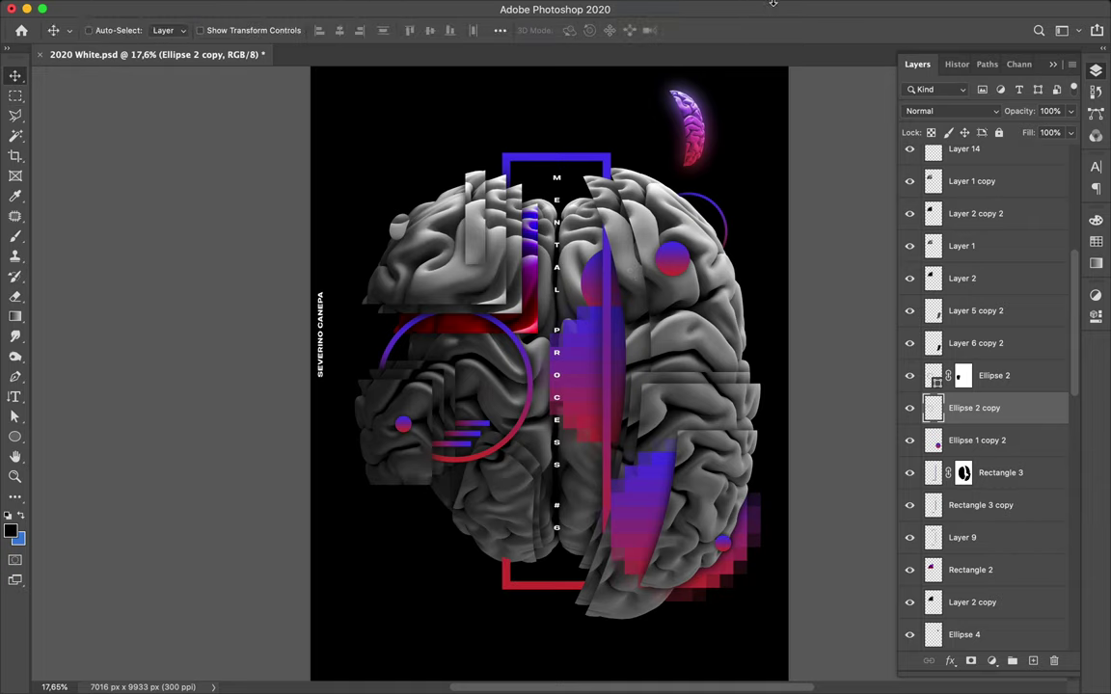
# Collapse the Layout group and select the layers from Layer 7 down to Levels 1
pyautogui.click(750, 8)
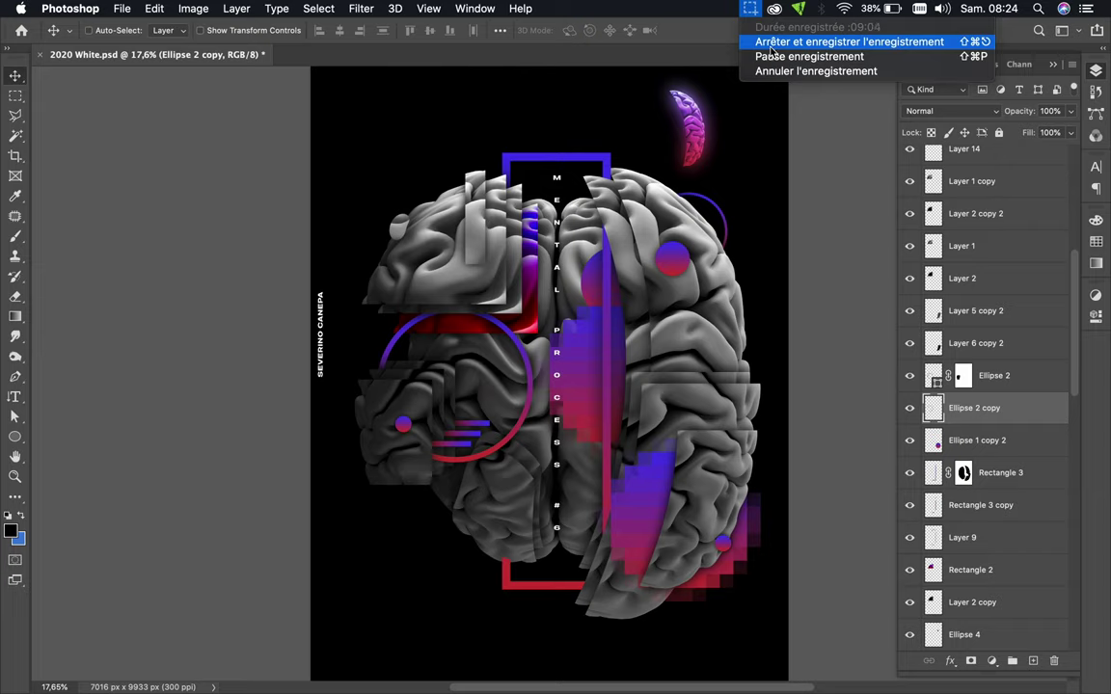
pyautogui.click(771, 46)
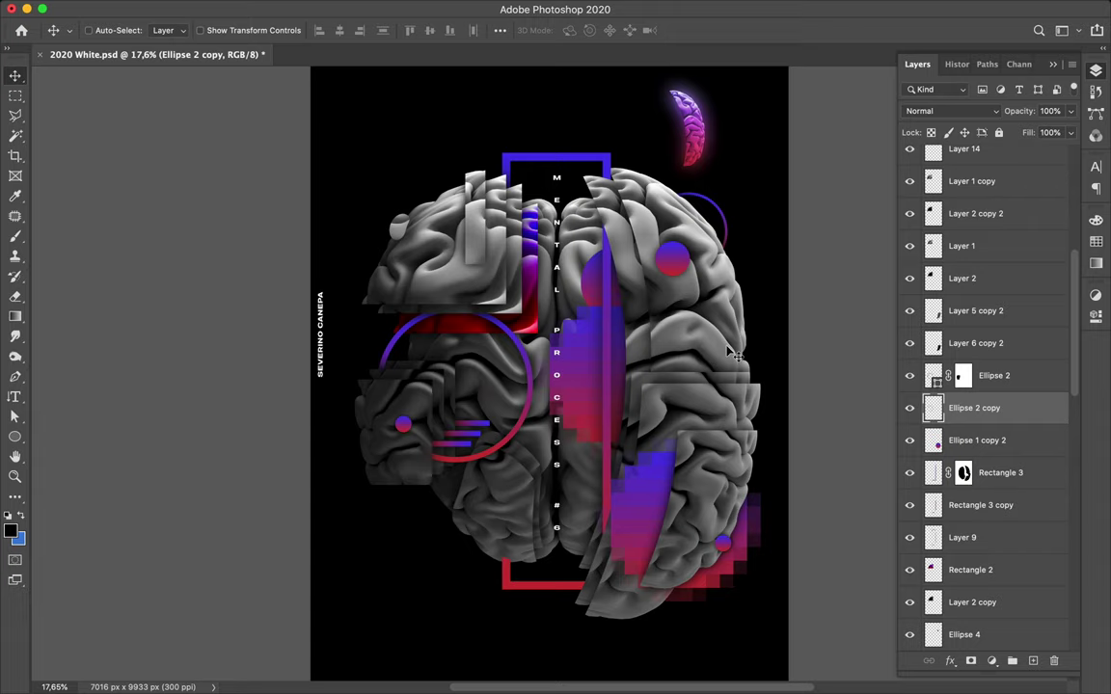
pyautogui.scroll(-2, 713, 349)
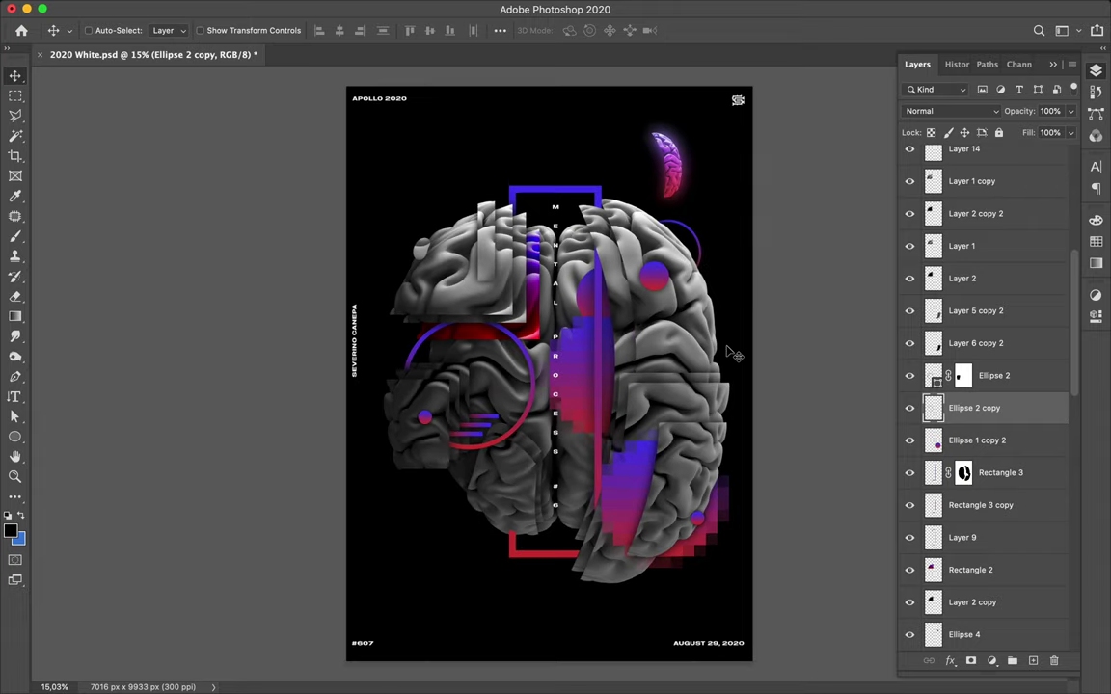
pyautogui.scroll(5, 1037, 364)
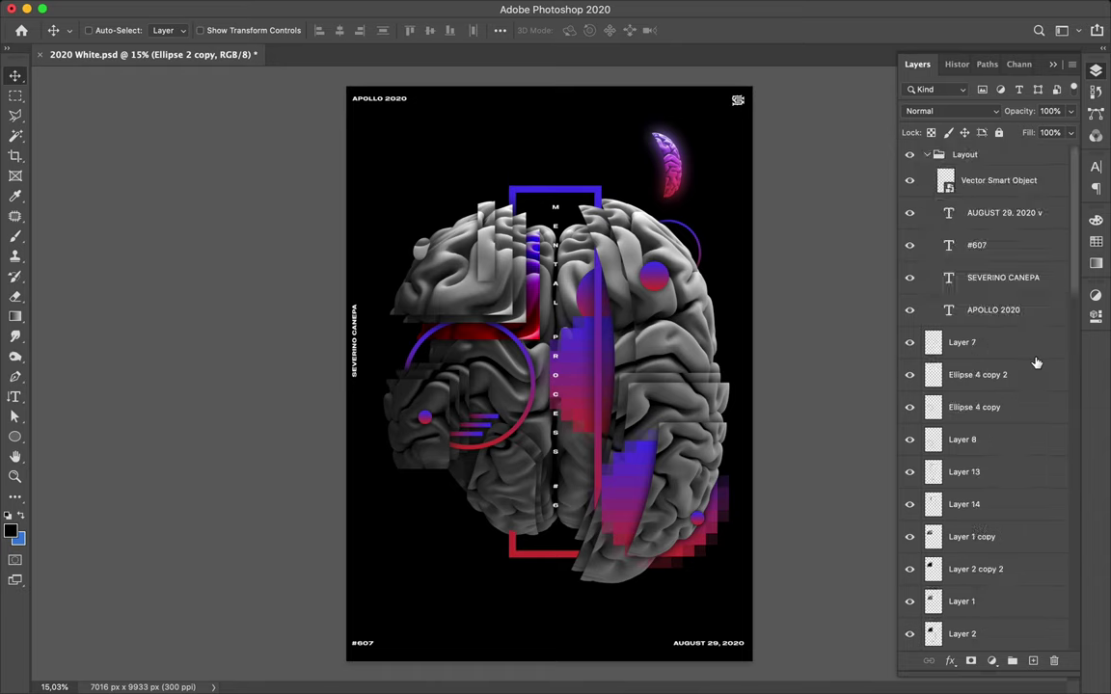
pyautogui.click(926, 155)
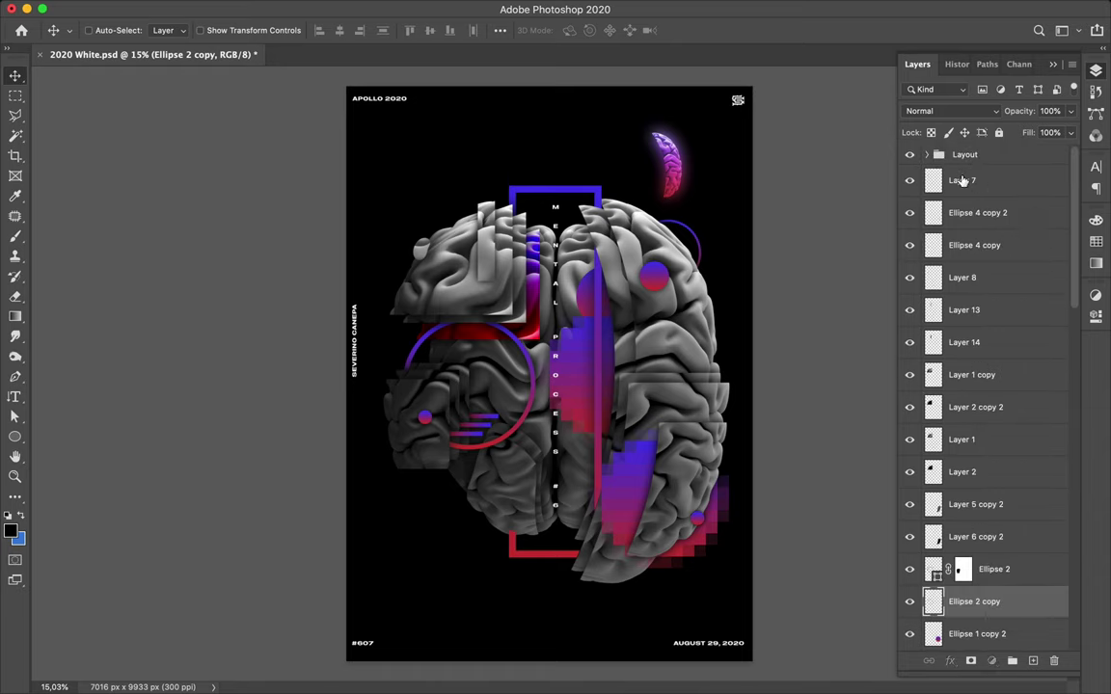
pyautogui.click(963, 181)
pyautogui.scroll(-10, 974, 314)
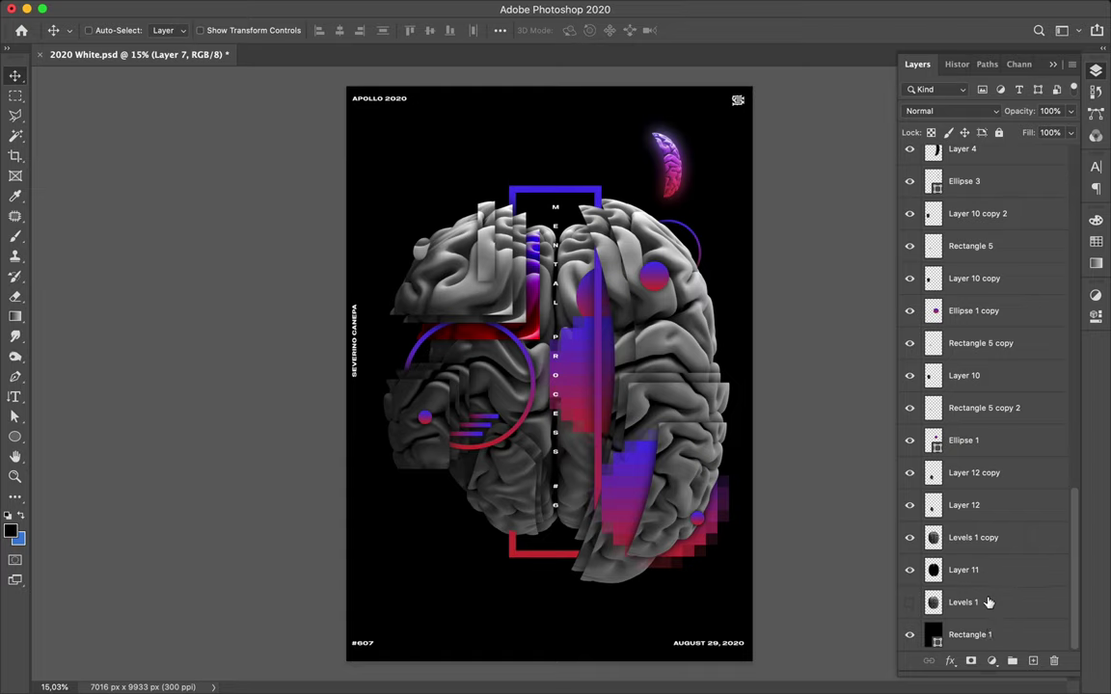
pyautogui.keyDown('shift'); pyautogui.click(988, 602); pyautogui.keyUp('shift')
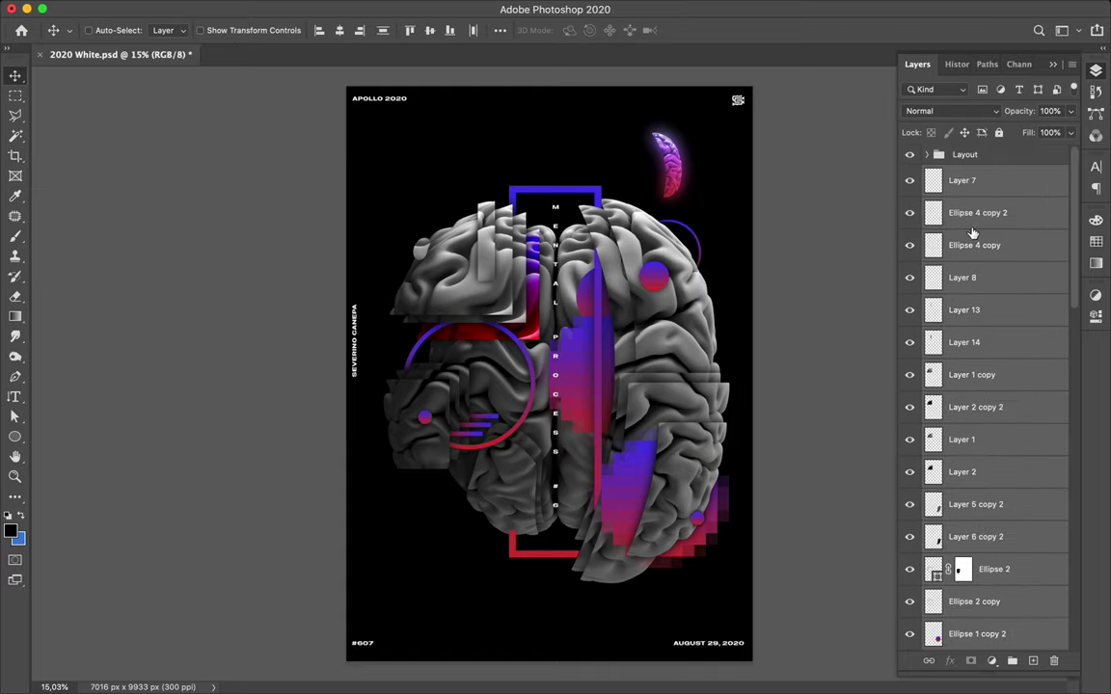
# Merge the selected layers into Layer 7 copy and duplicate it as Layer 7 copy 2
pyautogui.moveTo(968, 195); pyautogui.dragTo(967, 174)
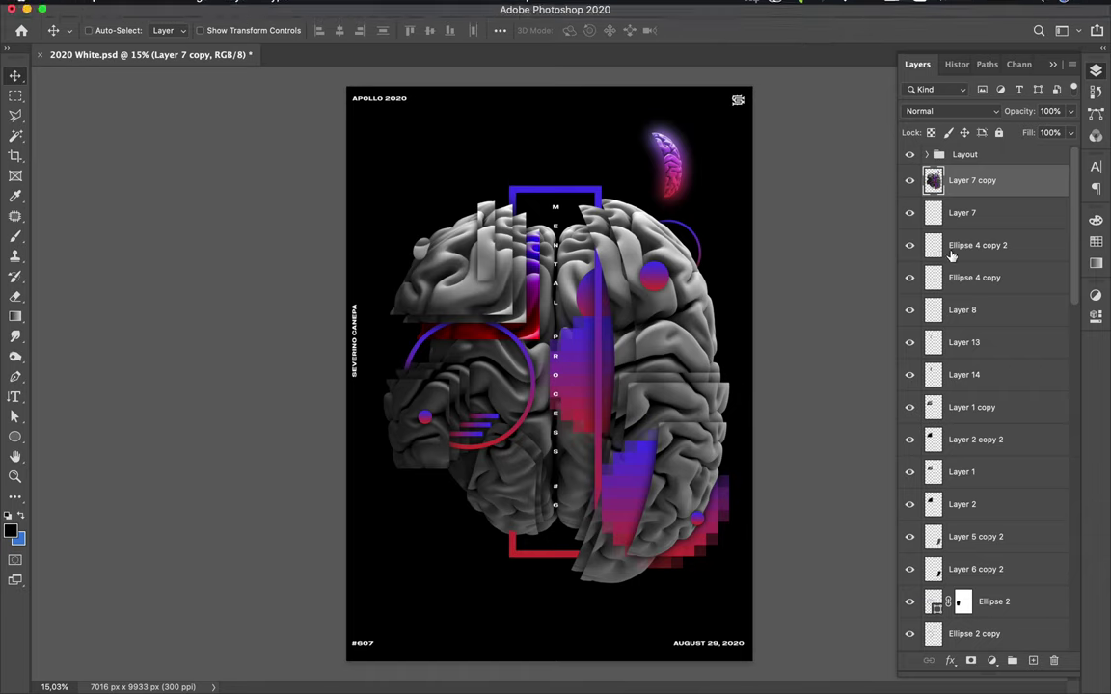
pyautogui.moveTo(971, 193); pyautogui.dragTo(964, 168)
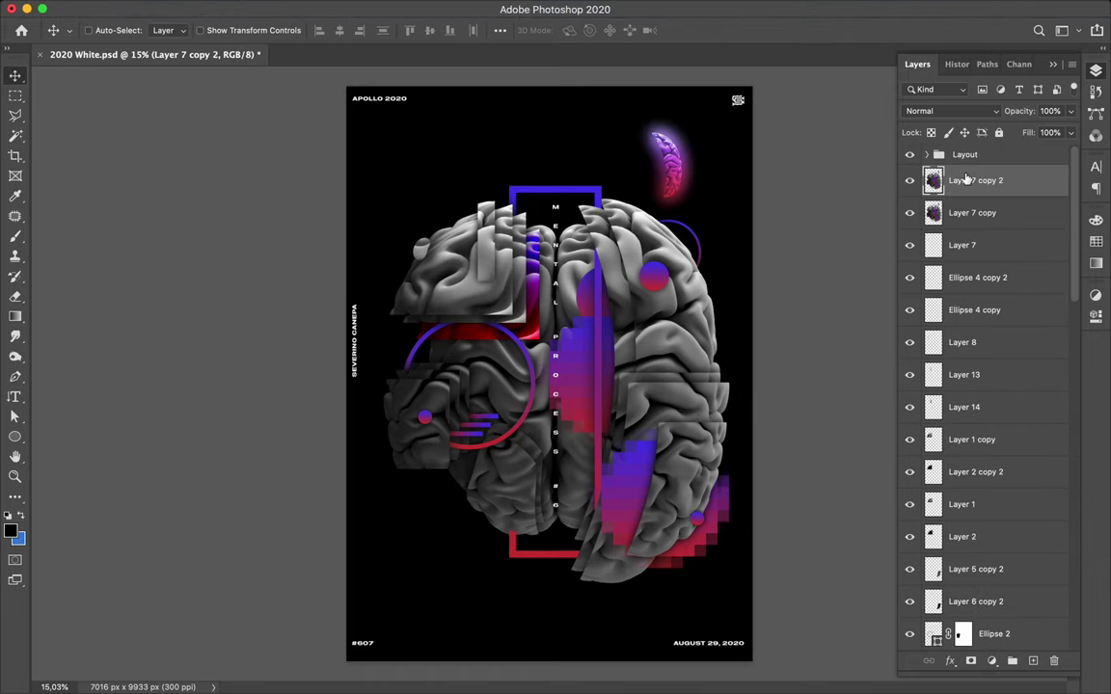
pyautogui.click(360, 8)
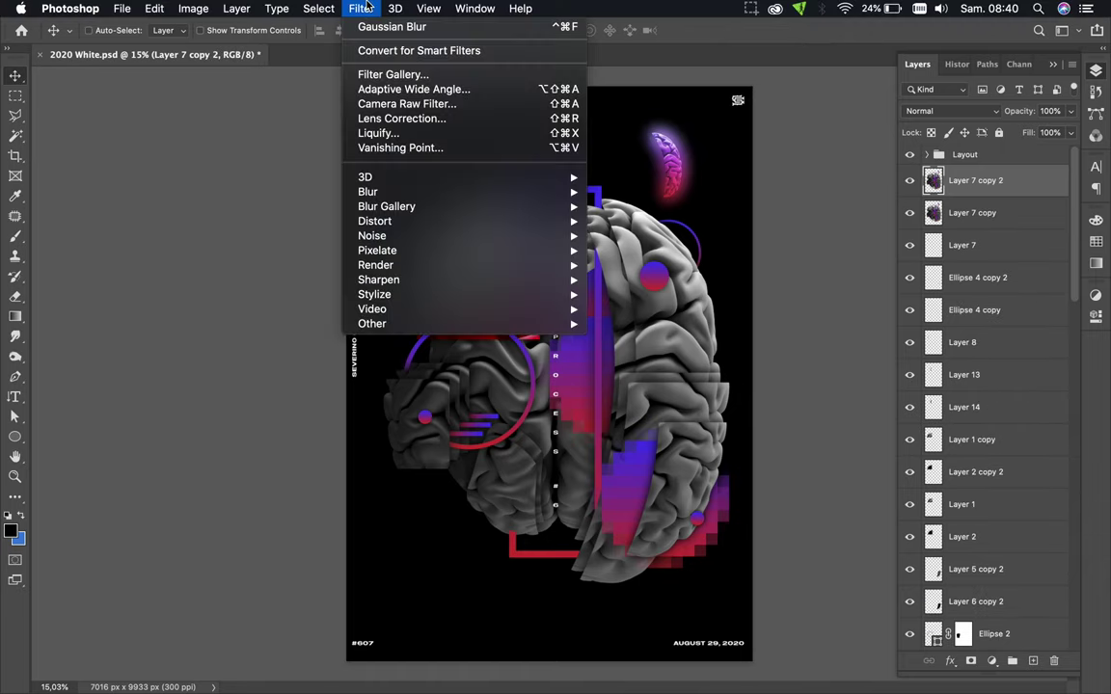
# Apply a High Pass filter with a radius of about 33 pixels to the copy
pyautogui.moveTo(577, 323)
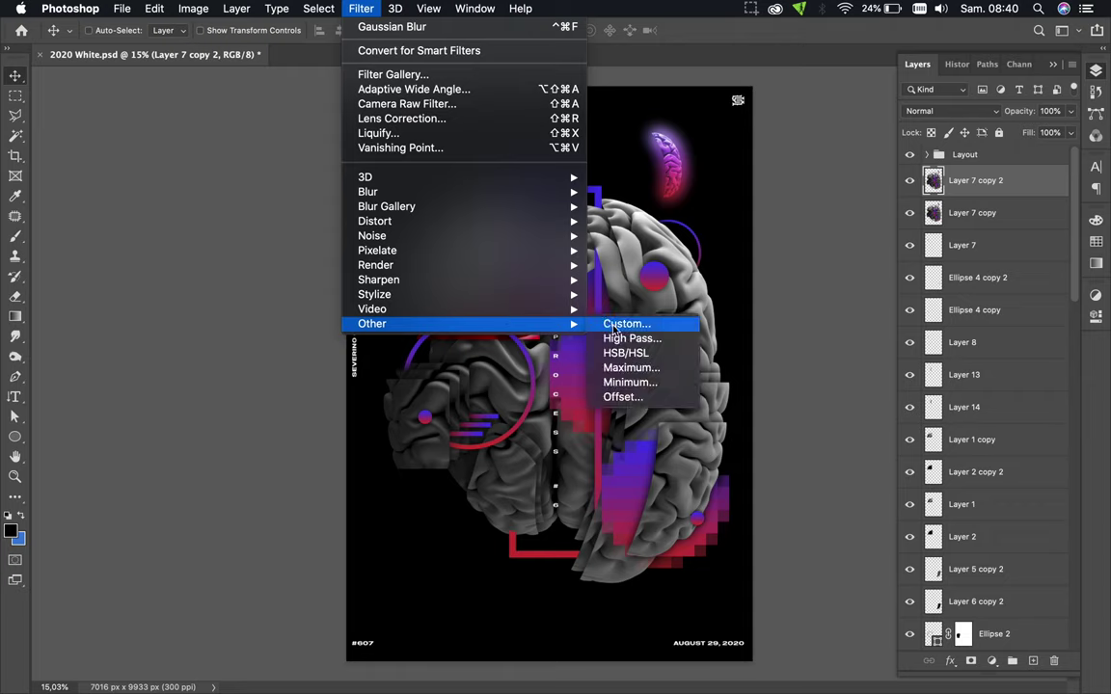
pyautogui.click(618, 340)
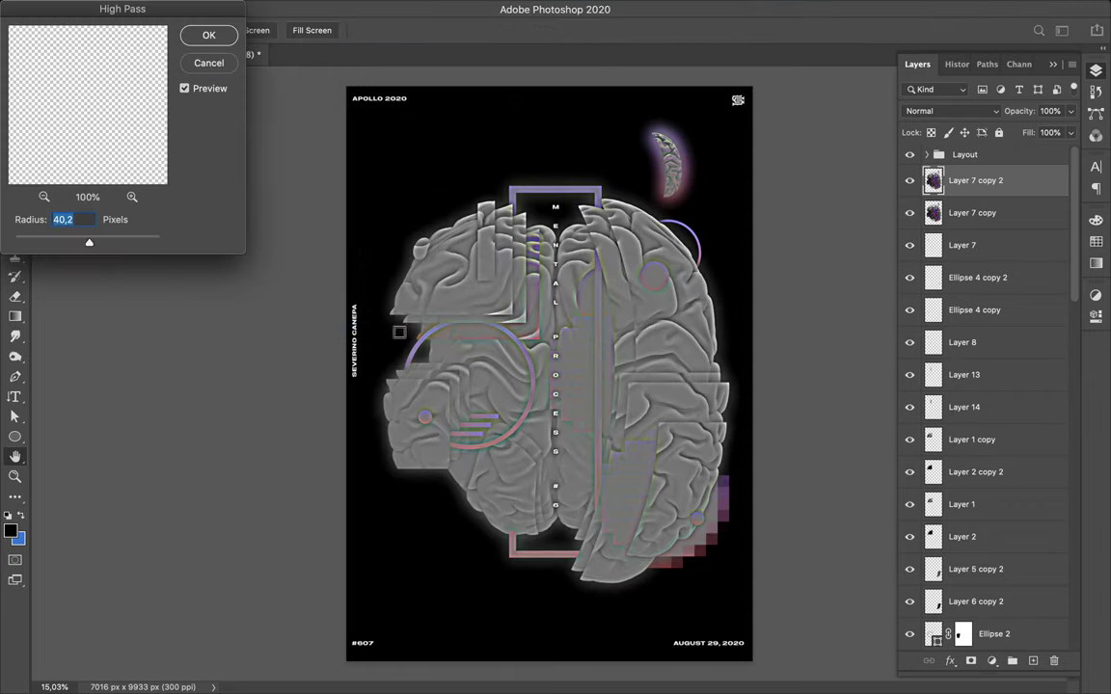
pyautogui.moveTo(88, 245)
pyautogui.mouseDown()
pyautogui.moveTo(70, 243)
pyautogui.moveTo(86, 243)
pyautogui.mouseUp()
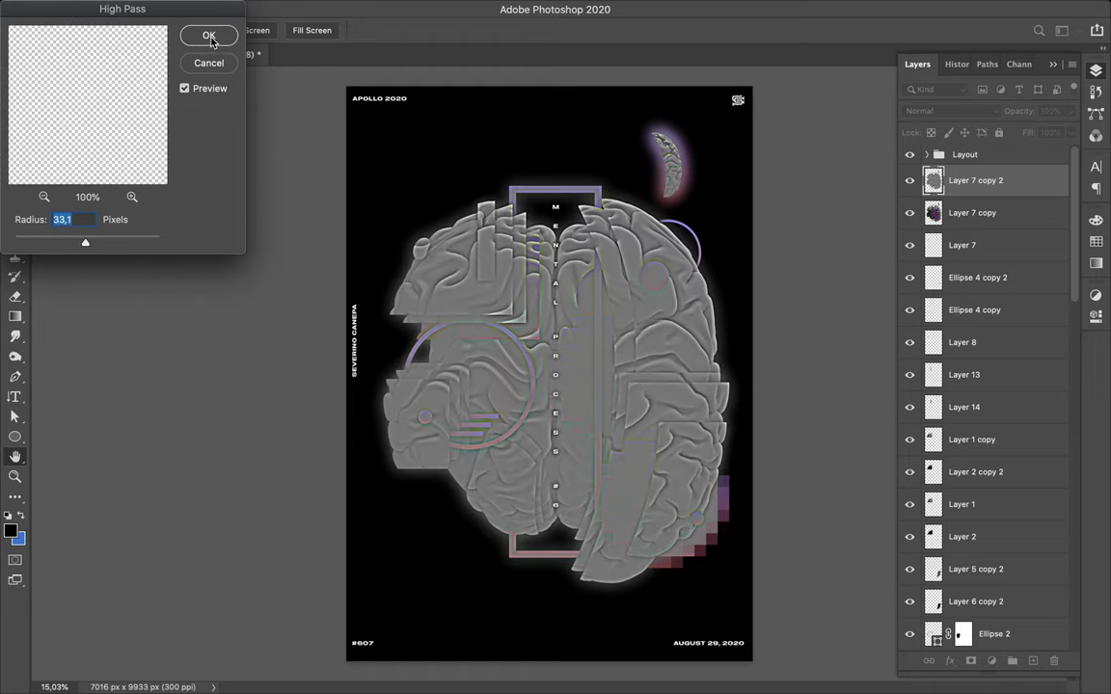
pyautogui.press('Return')
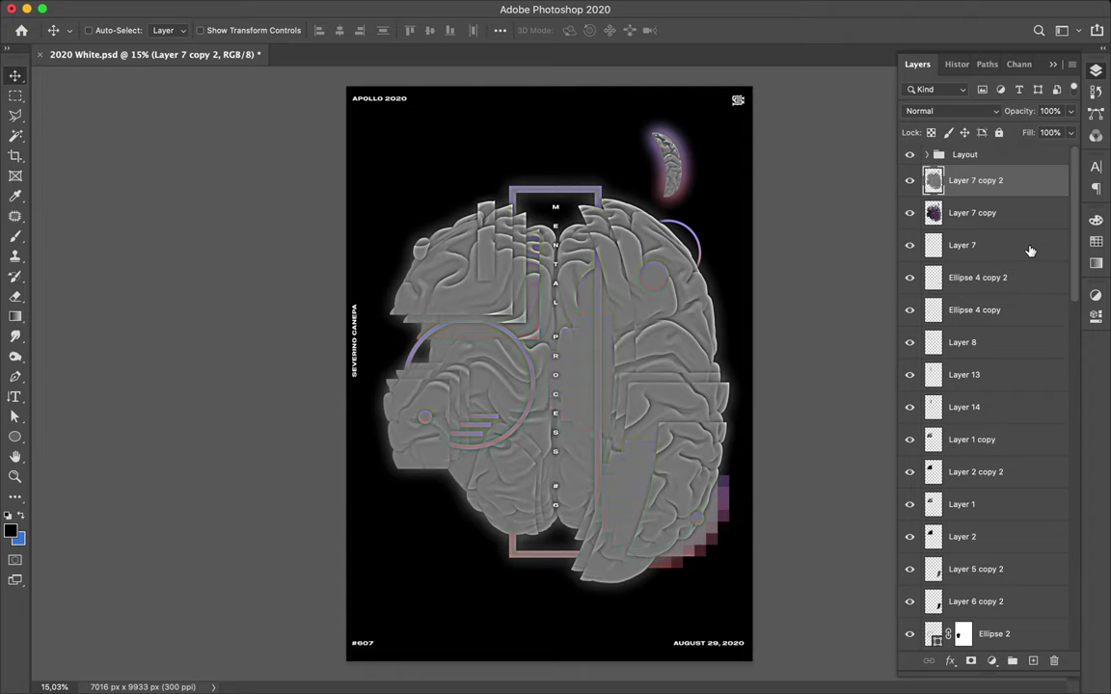
# Set the high-pass layer to Overlay blending and lower its fill to 7%
pyautogui.click(999, 111)
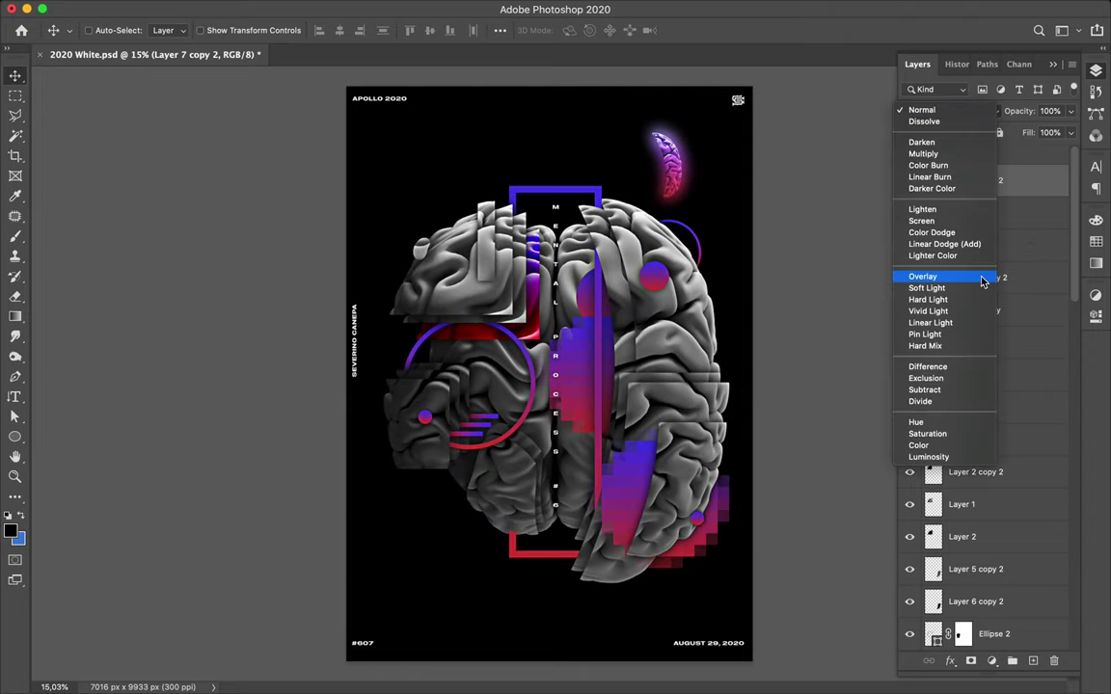
pyautogui.click(982, 281)
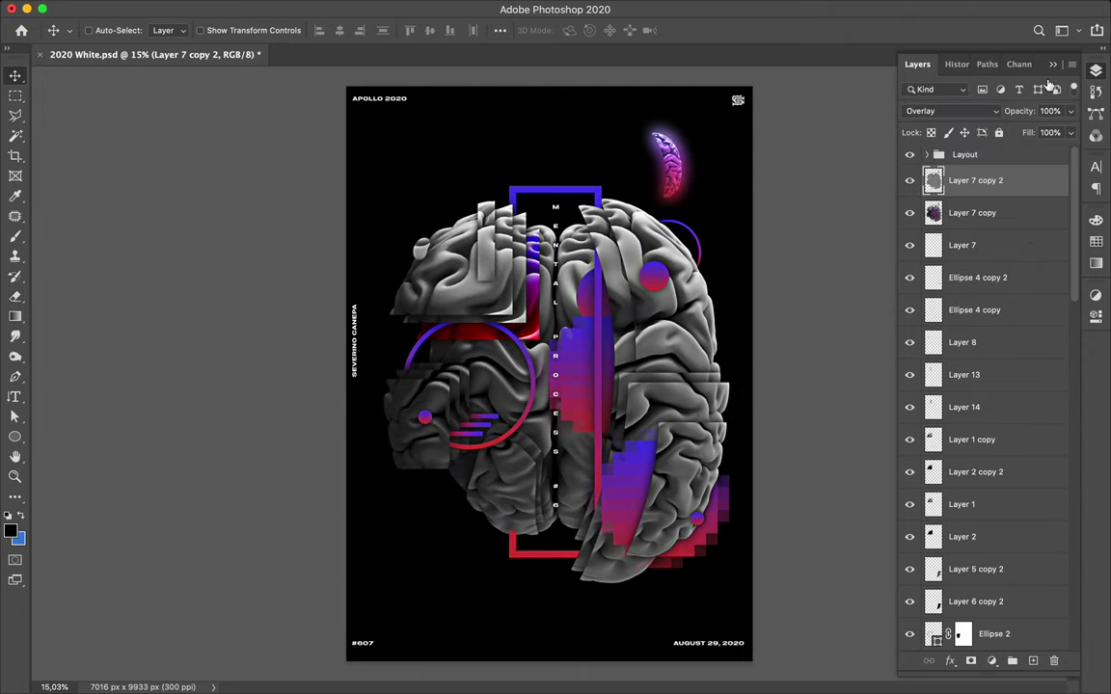
pyautogui.click(1071, 132)
pyautogui.moveTo(1067, 152); pyautogui.dragTo(1004, 156)
# Duplicate Layer 7 copy to the top of the stack as Layer 7 copy 3
pyautogui.click(992, 213)
pyautogui.moveTo(990, 217); pyautogui.dragTo(984, 173)
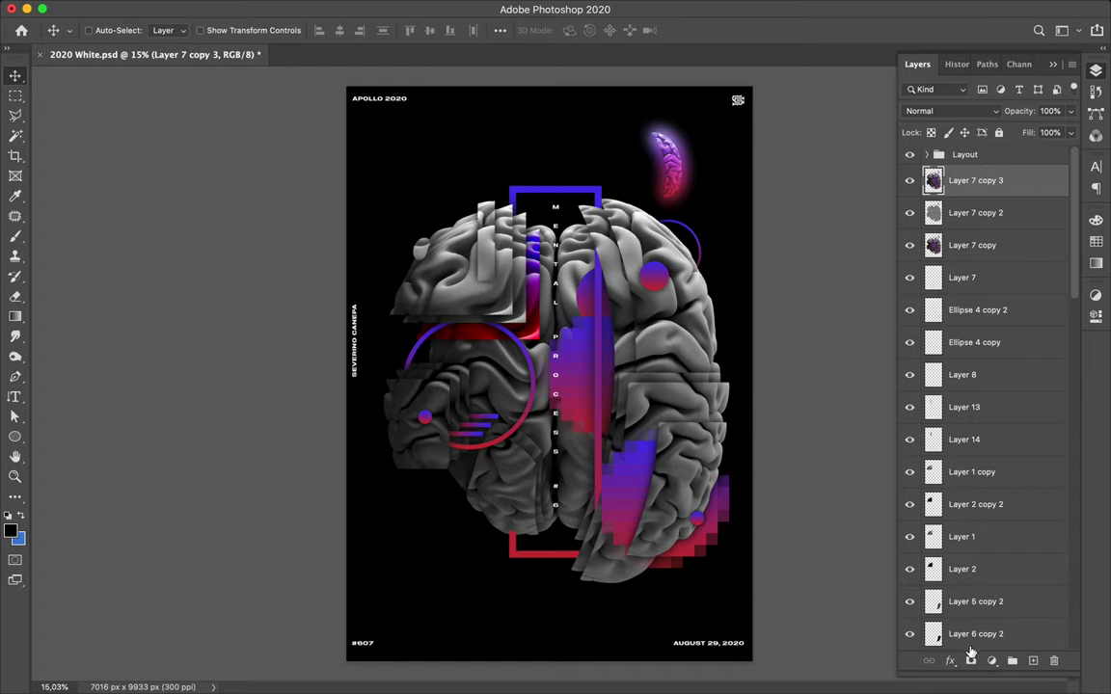
pyautogui.click(989, 661)
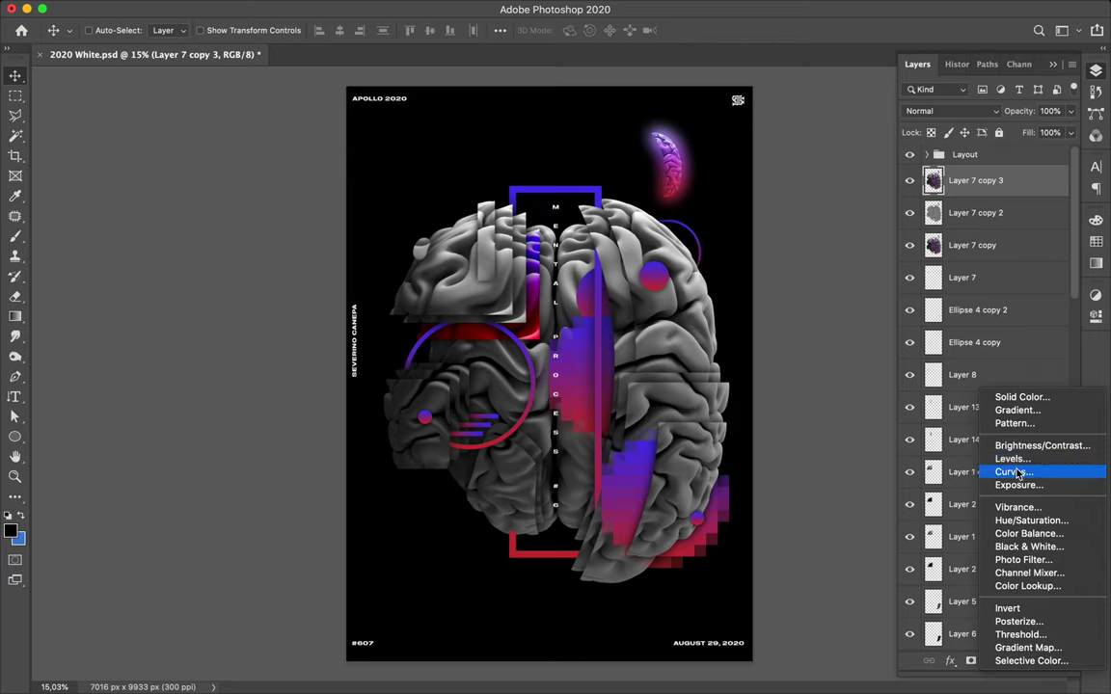
# Add a Hue/Saturation adjustment layer above Layer 7 copy 3 with Hue at -45
pyautogui.click(1020, 520)
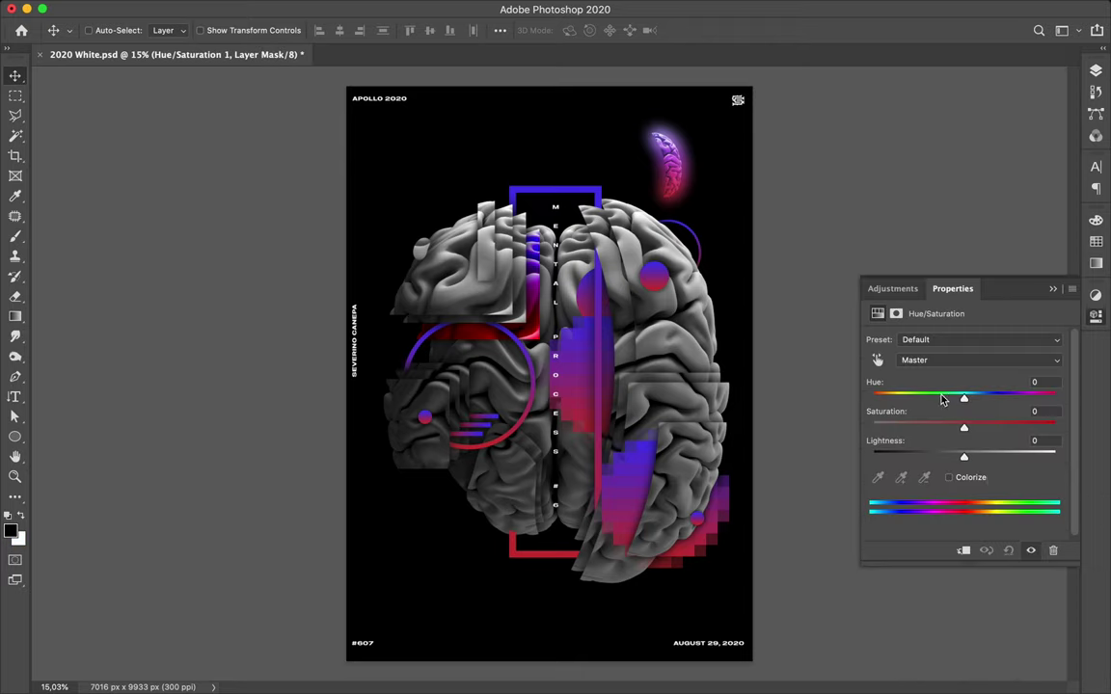
pyautogui.moveTo(964, 397); pyautogui.dragTo(954, 403)
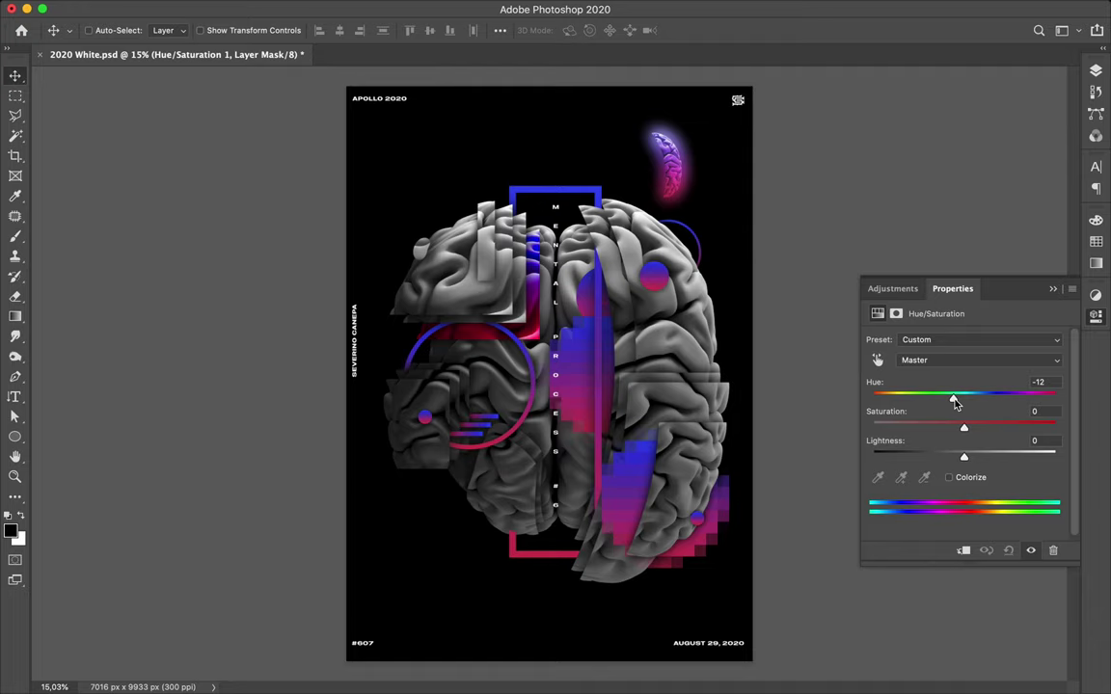
pyautogui.moveTo(954, 401); pyautogui.dragTo(923, 399)
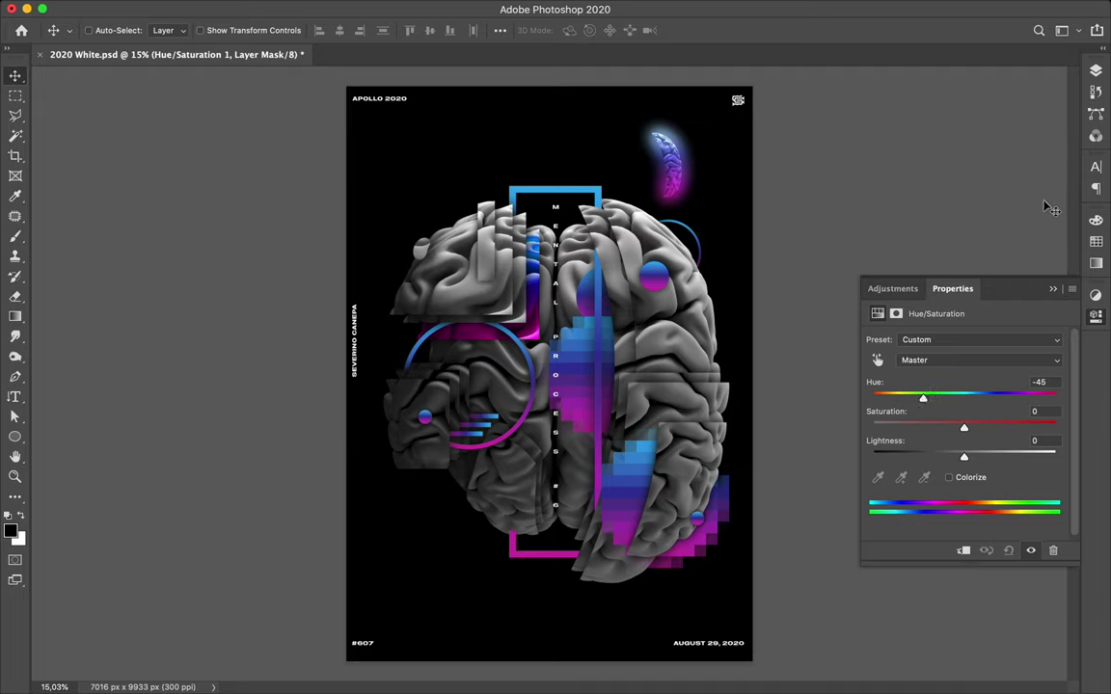
pyautogui.click(1096, 71)
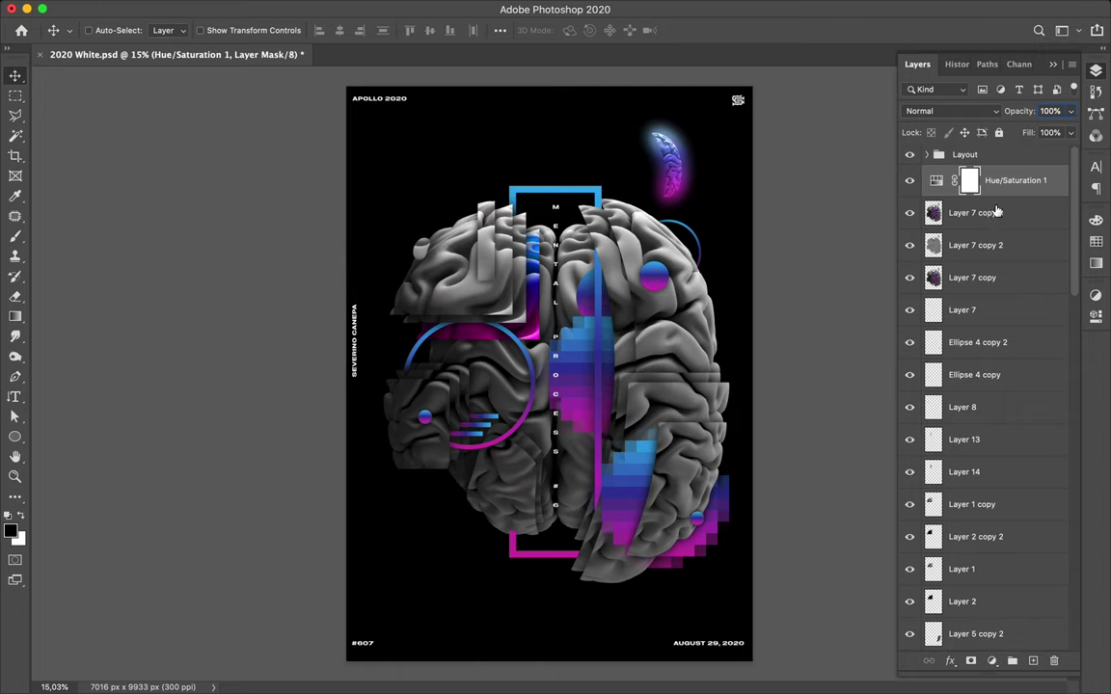
# Add a Vibrance adjustment layer set to Vibrance +6 and Saturation +9
pyautogui.click(991, 660)
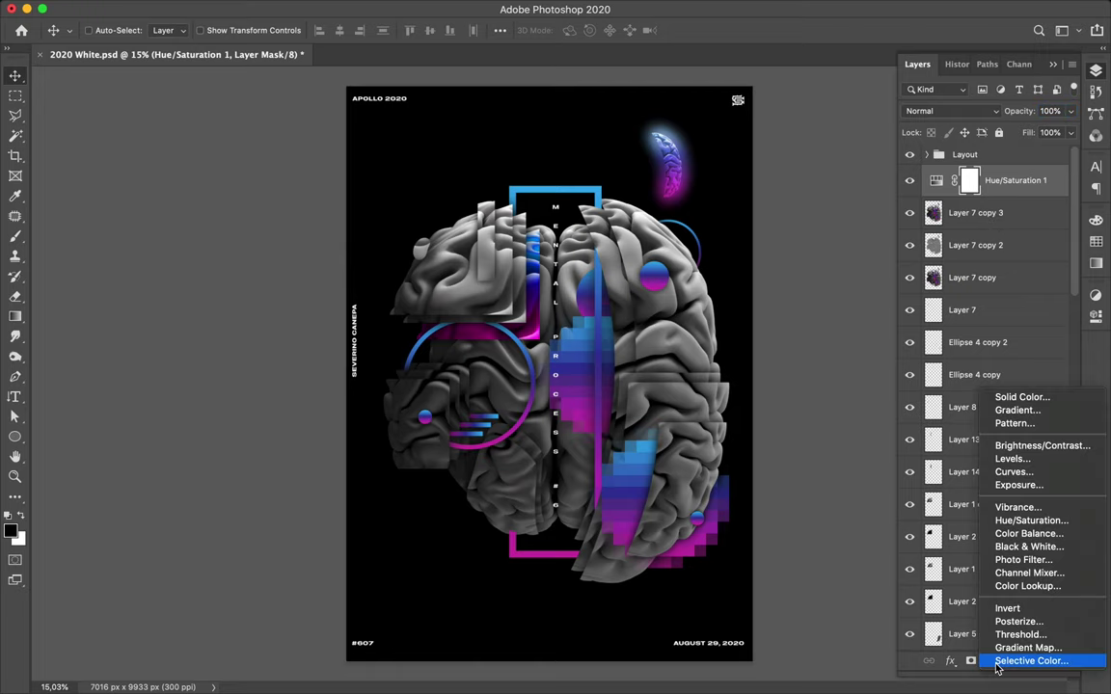
pyautogui.click(1014, 507)
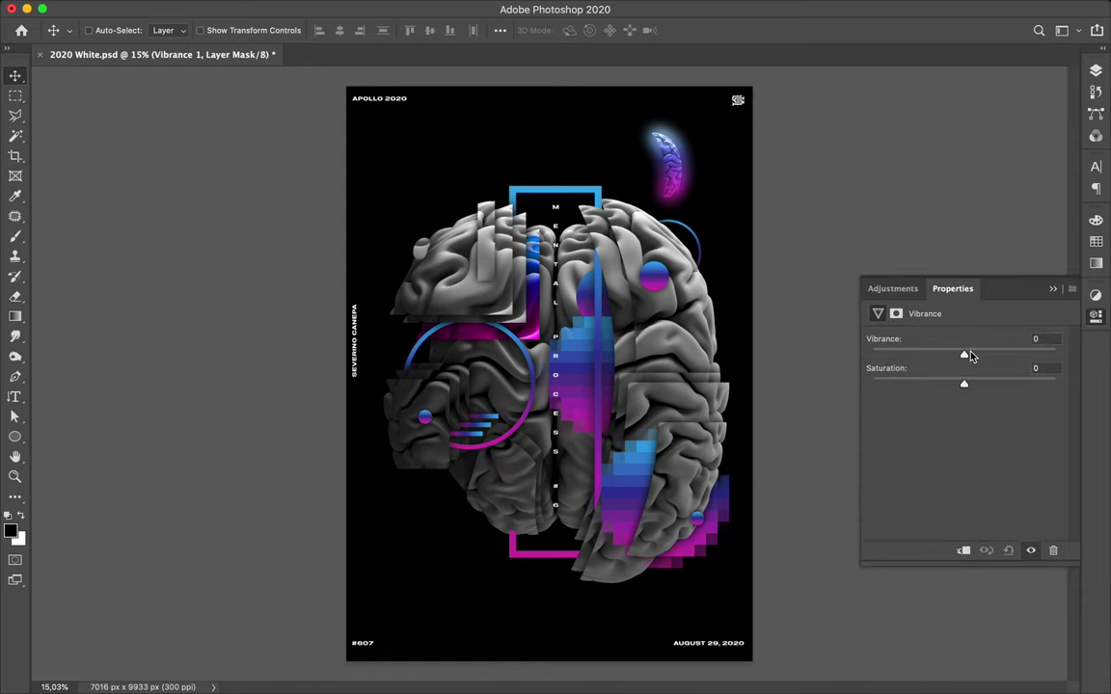
pyautogui.moveTo(964, 355); pyautogui.dragTo(1054, 353)
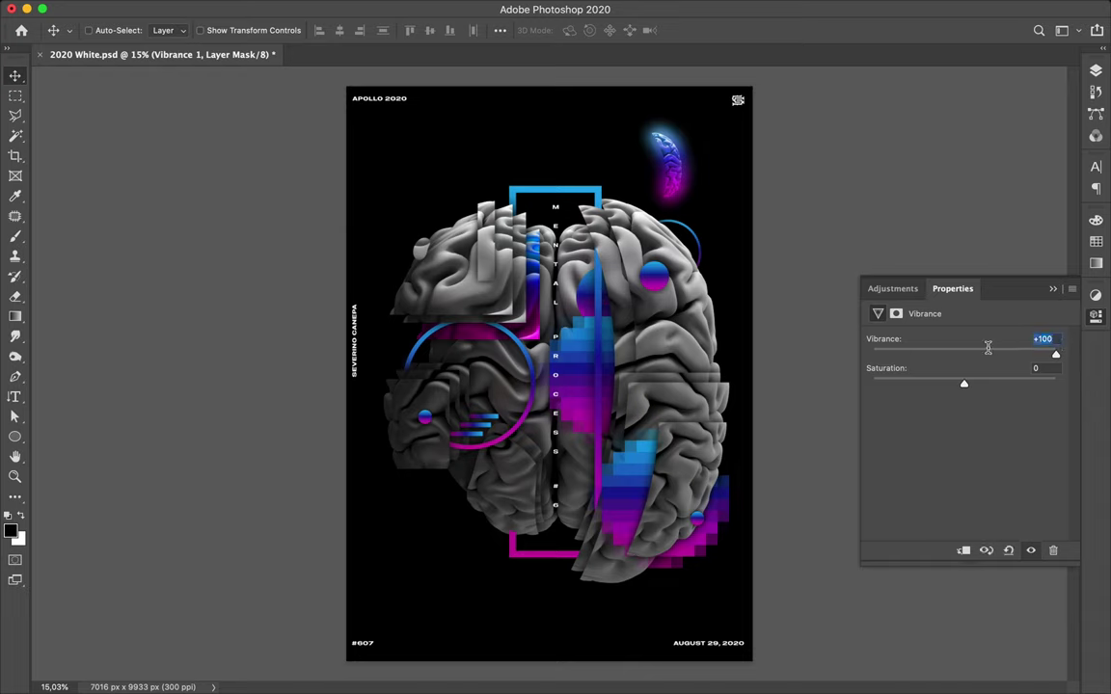
pyautogui.moveTo(1054, 355); pyautogui.dragTo(970, 359)
pyautogui.moveTo(972, 361); pyautogui.dragTo(1060, 387)
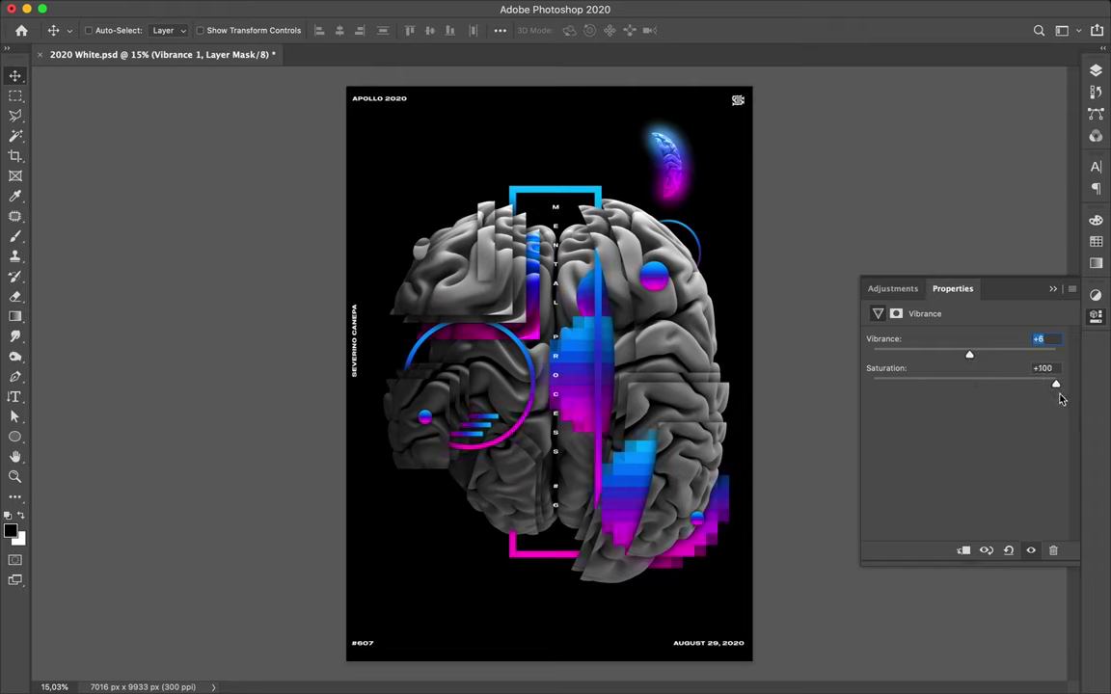
pyautogui.moveTo(1057, 386); pyautogui.dragTo(973, 387)
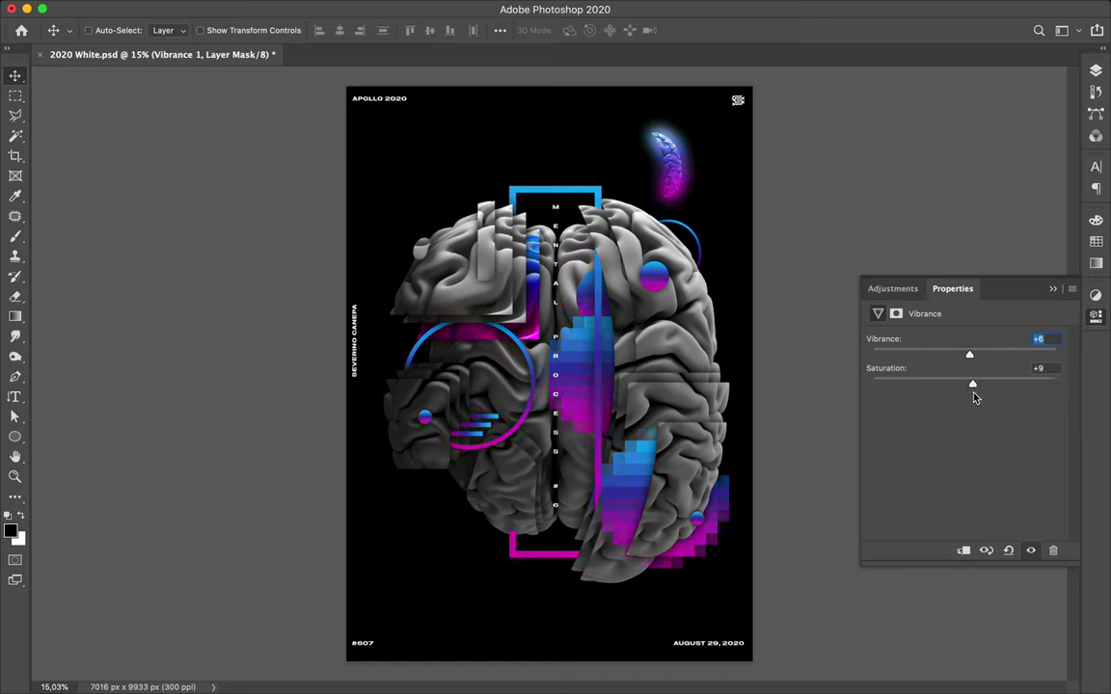
pyautogui.click(1094, 72)
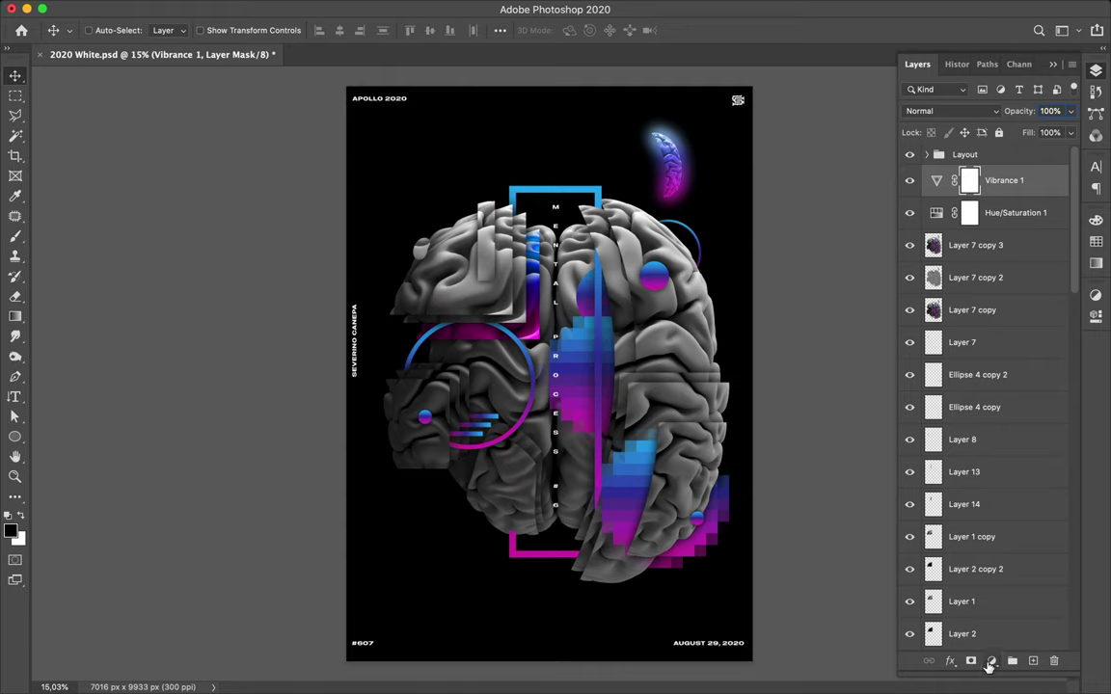
pyautogui.click(991, 662)
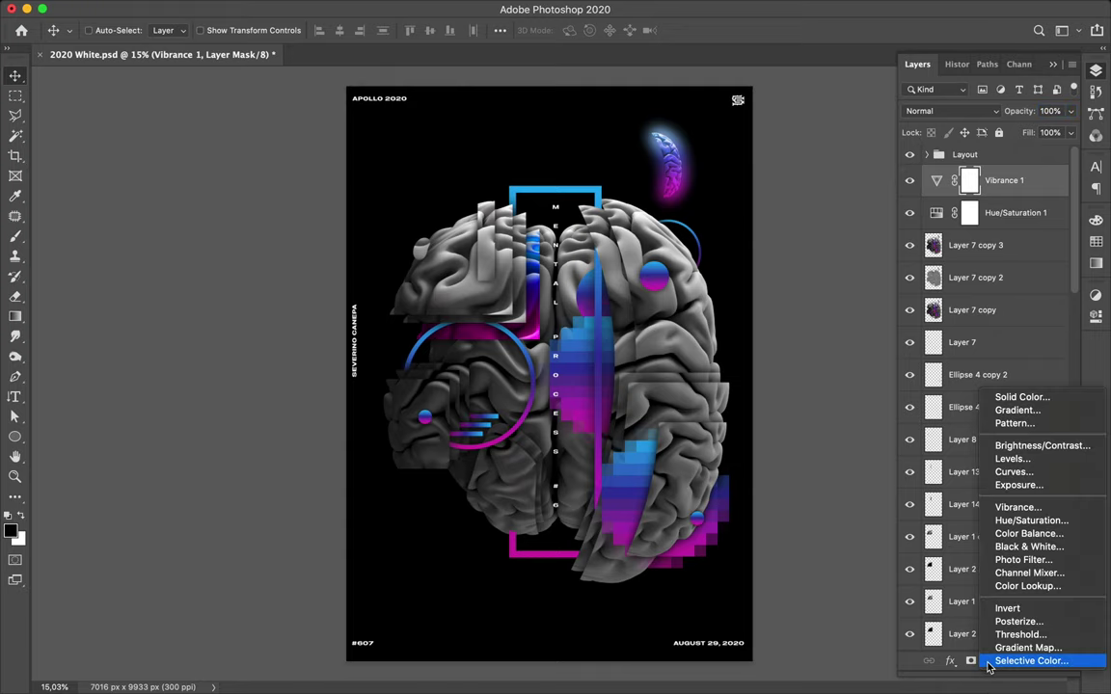
# Add a Color Balance adjustment layer and nudge the Shadows slightly toward red
pyautogui.click(1014, 539)
pyautogui.click(973, 342)
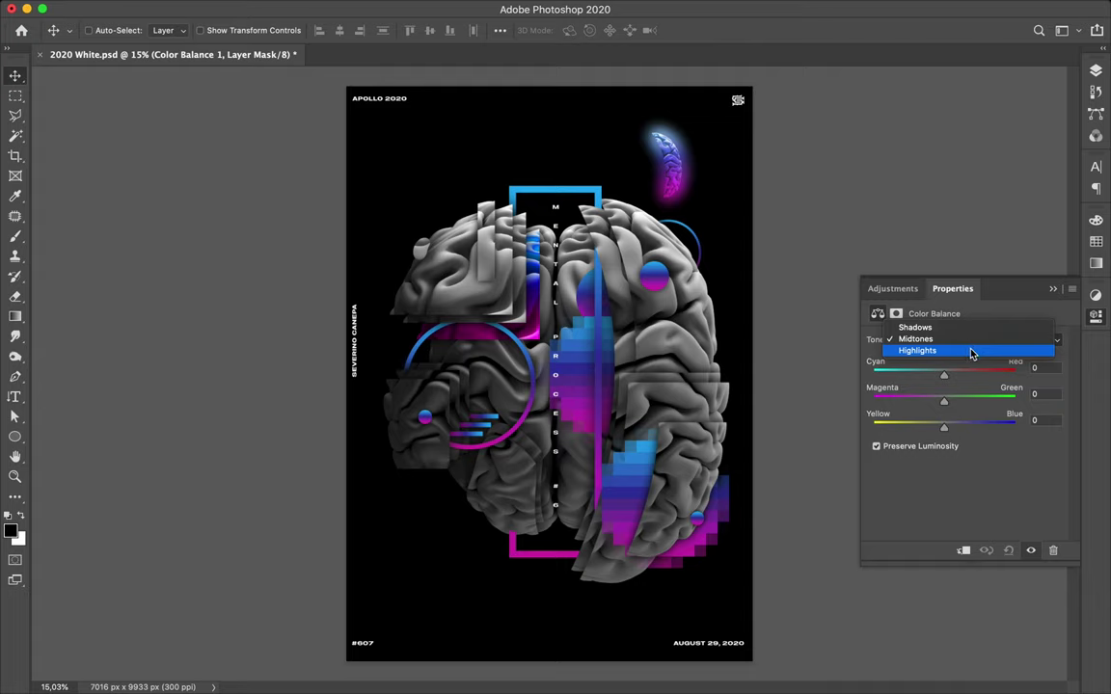
pyautogui.click(964, 328)
pyautogui.moveTo(945, 375); pyautogui.dragTo(959, 434)
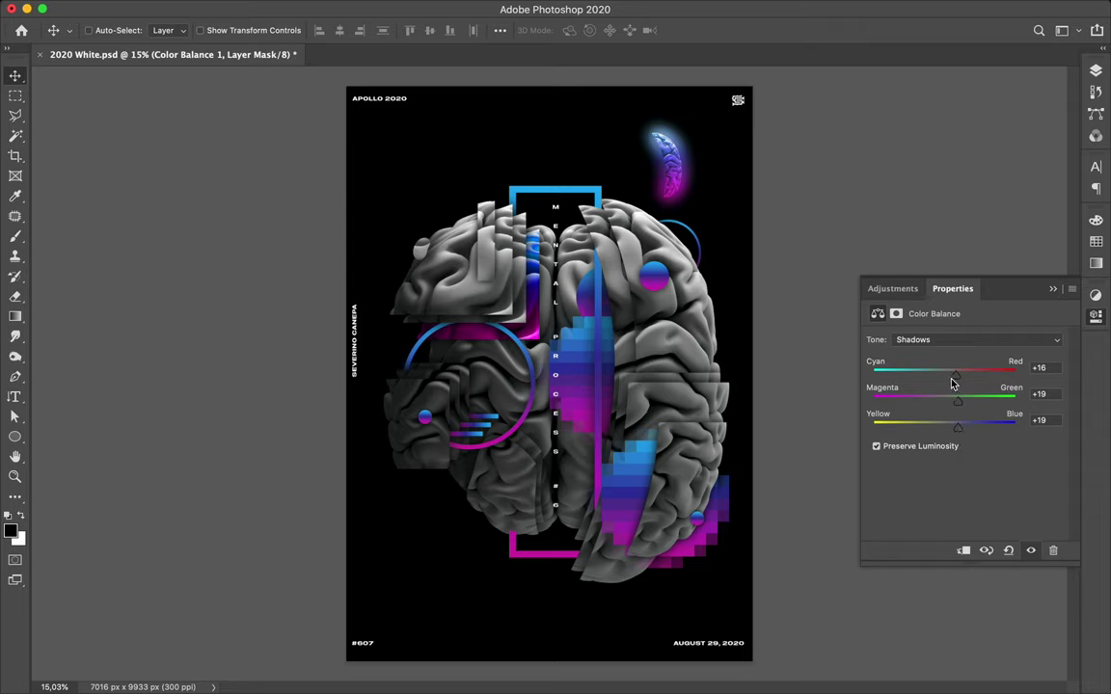
pyautogui.moveTo(956, 384); pyautogui.dragTo(959, 384)
# Push the Midtones slightly toward red, green and blue
pyautogui.click(972, 342)
pyautogui.click(972, 352)
pyautogui.moveTo(942, 376); pyautogui.dragTo(957, 380)
pyautogui.moveTo(944, 402); pyautogui.dragTo(958, 409)
pyautogui.moveTo(945, 429); pyautogui.dragTo(959, 432)
# Set the Highlights color balance to +20 on red, green and blue
pyautogui.click(957, 343)
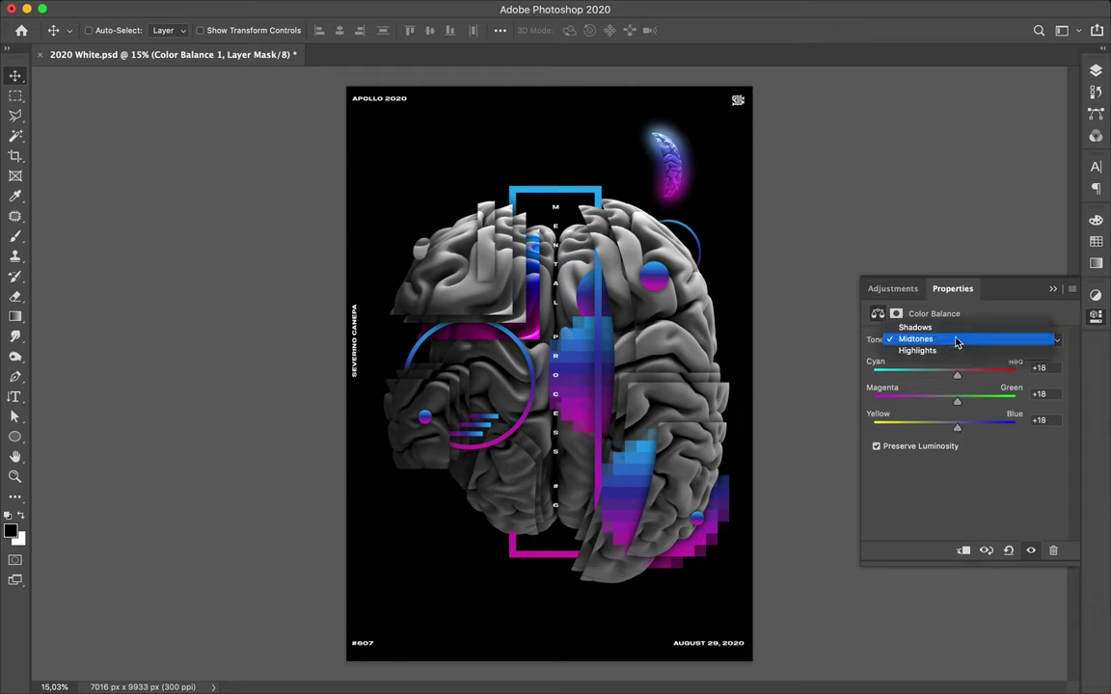
pyautogui.press('Up')
pyautogui.press('Return')
pyautogui.click(956, 340)
pyautogui.click(956, 365)
pyautogui.moveTo(947, 378); pyautogui.dragTo(959, 400)
pyautogui.click(1046, 391)
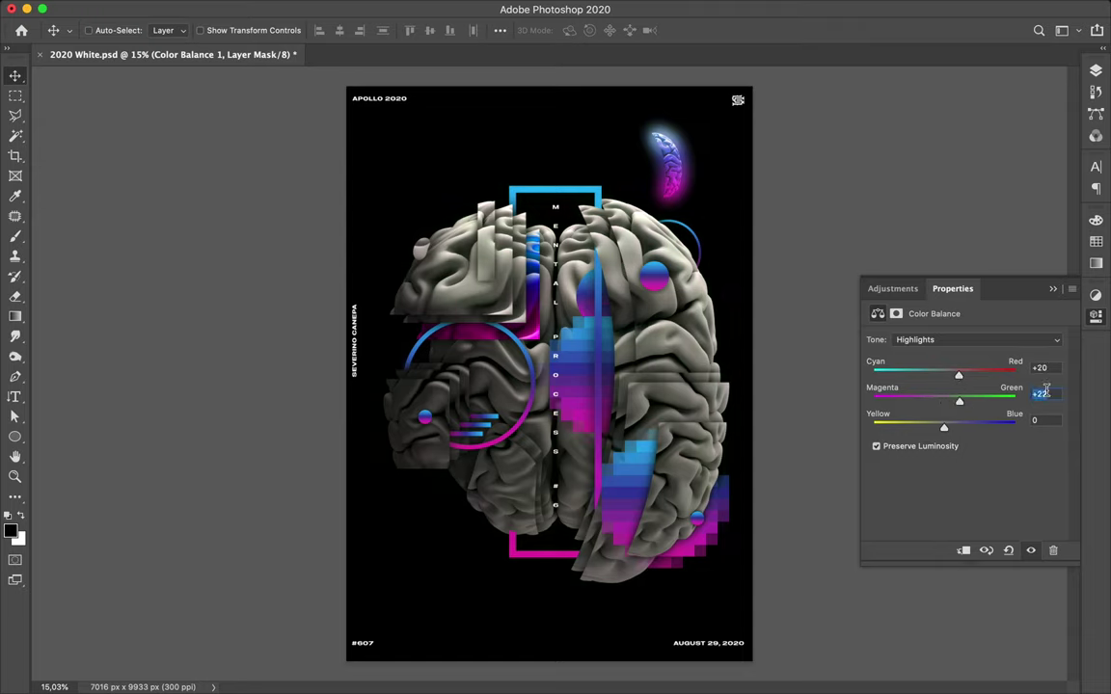
pyautogui.write('+20')
pyautogui.write('20')
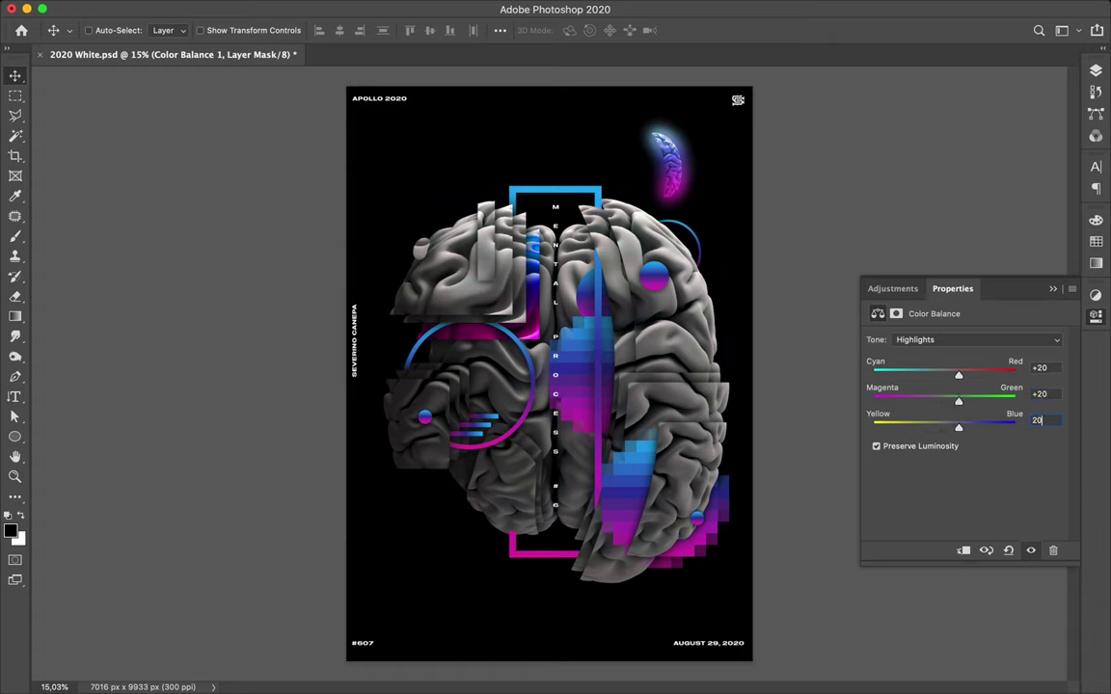
pyautogui.press('Return')
pyautogui.click(1095, 76)
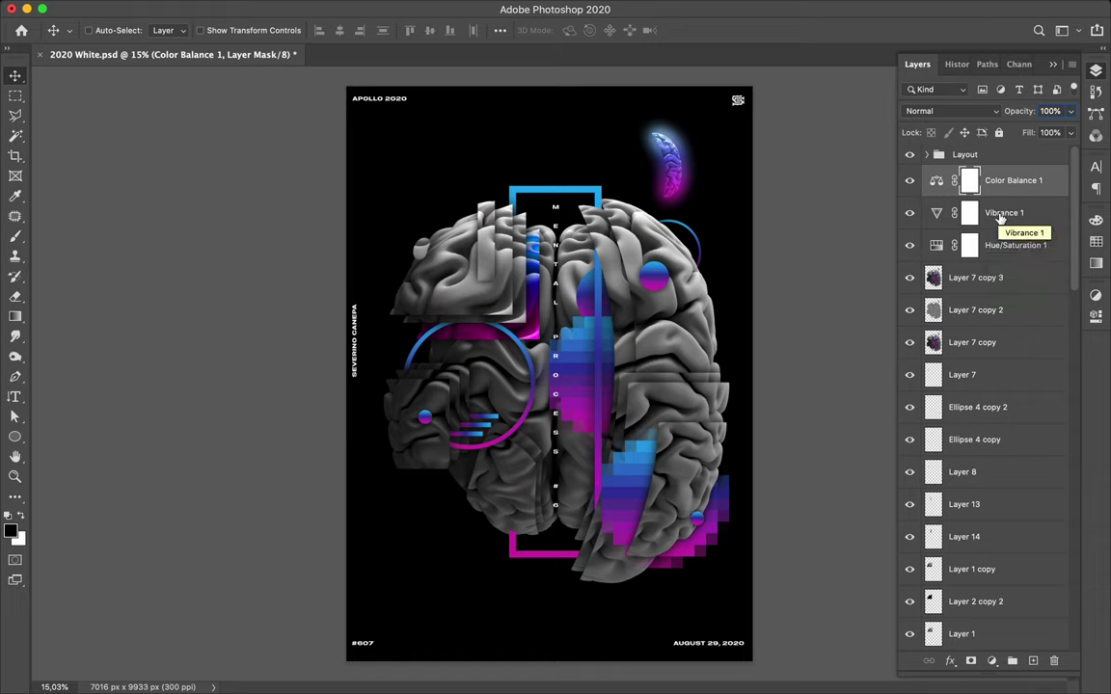
# Select Layer 7 copy 3 through the lower layers and move them about 79 px left
pyautogui.click(996, 277)
pyautogui.scroll(-10, 983, 578)
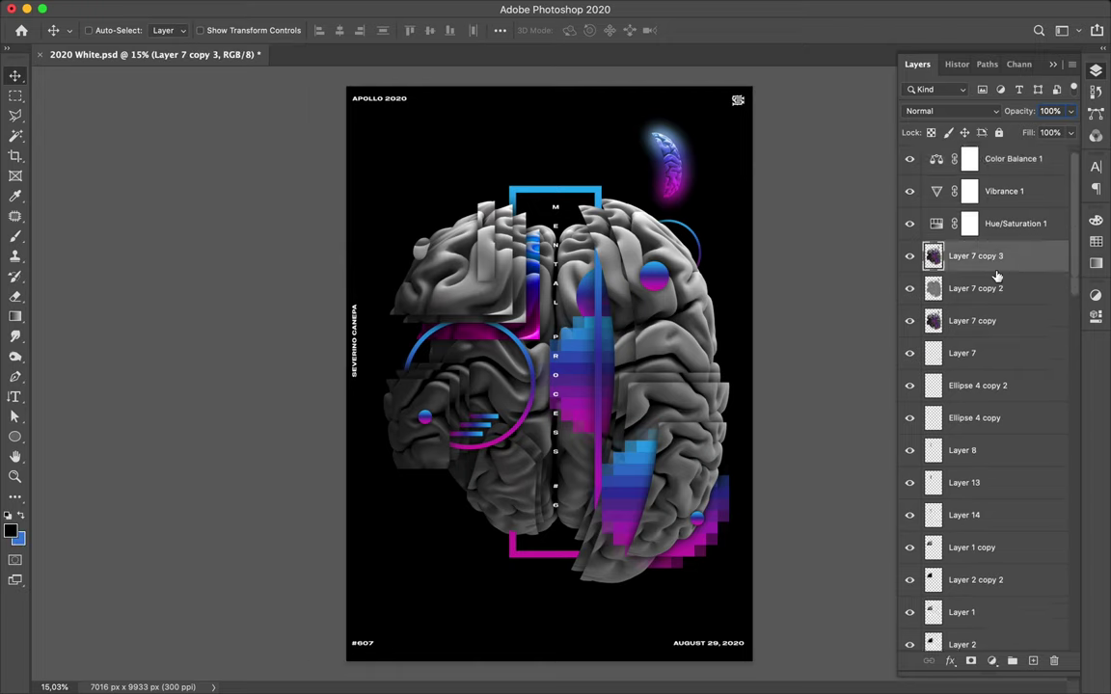
pyautogui.keyDown('shift'); pyautogui.click(984, 582); pyautogui.keyUp('shift')
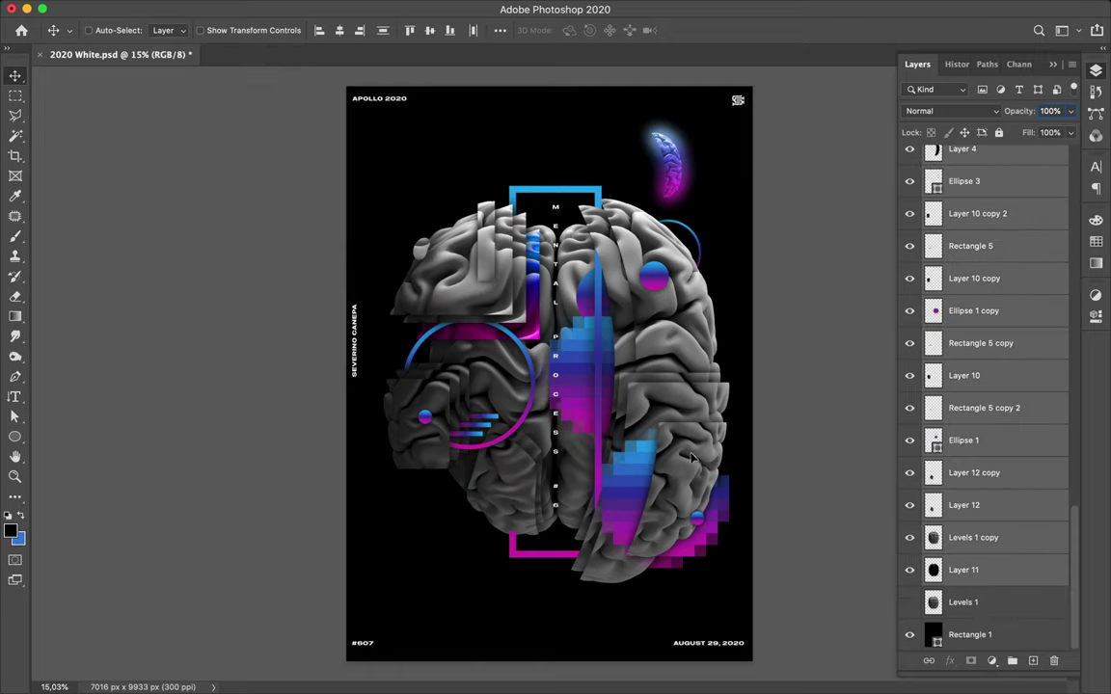
pyautogui.moveTo(690, 459); pyautogui.dragTo(690, 459)
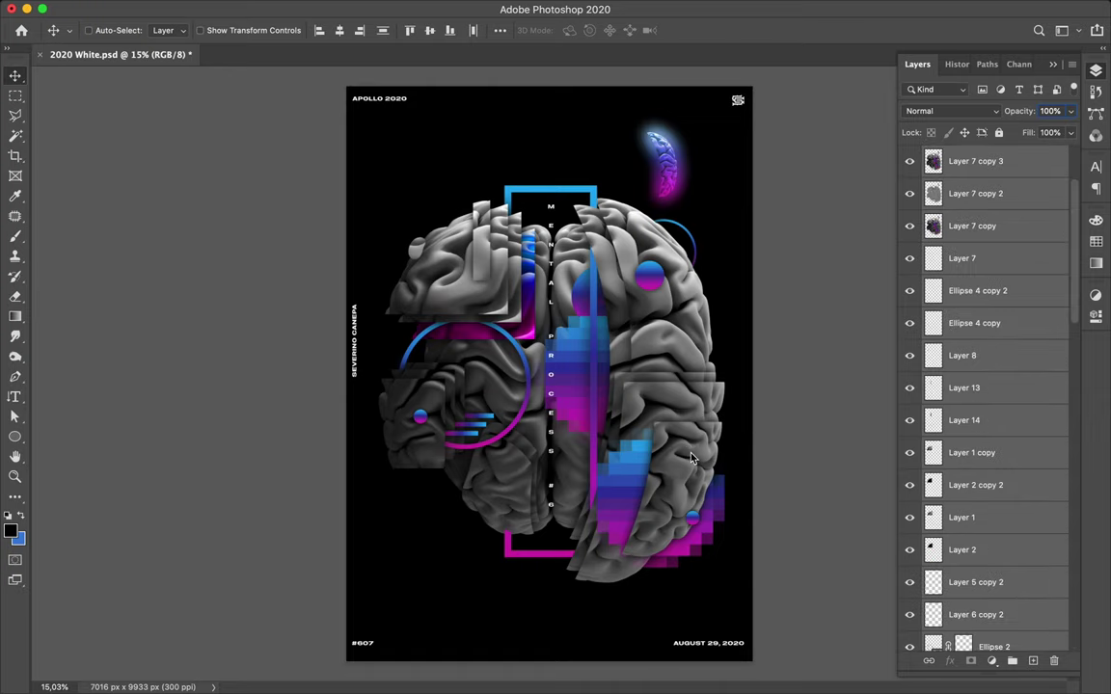
# Select only Layer 7 copy 3 and toggle the Layer 7 copy layers' visibility to compare
pyautogui.press('super')
pyautogui.click(562, 295)
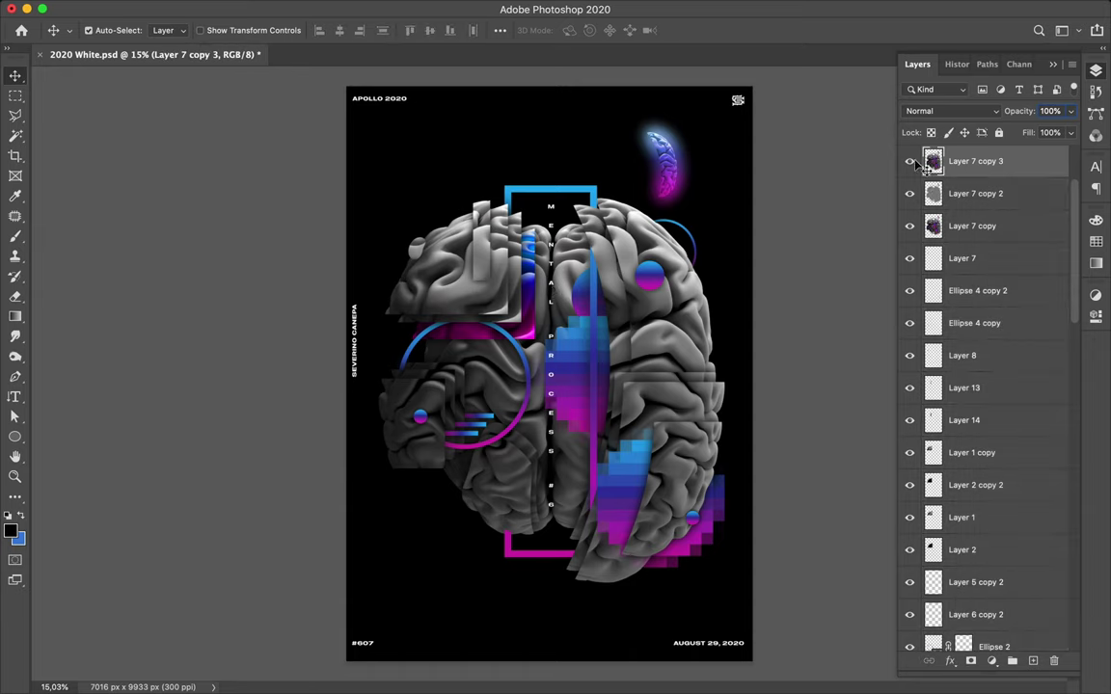
pyautogui.click(909, 225)
pyautogui.click(909, 161)
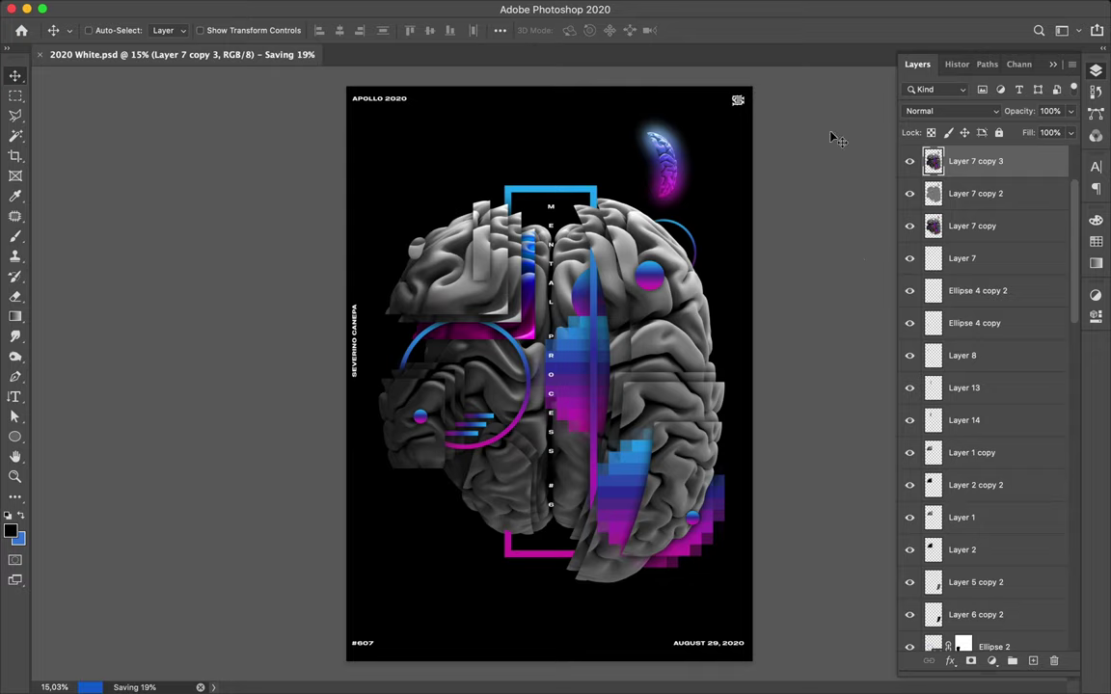
pyautogui.click(748, 7)
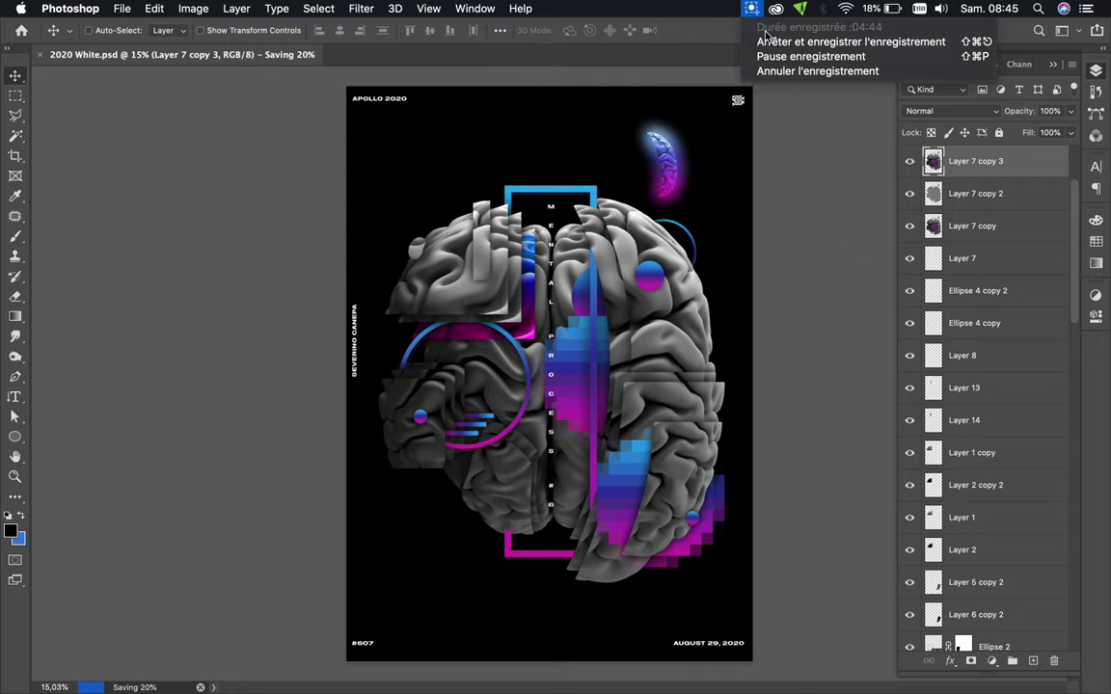
pyautogui.click(849, 41)
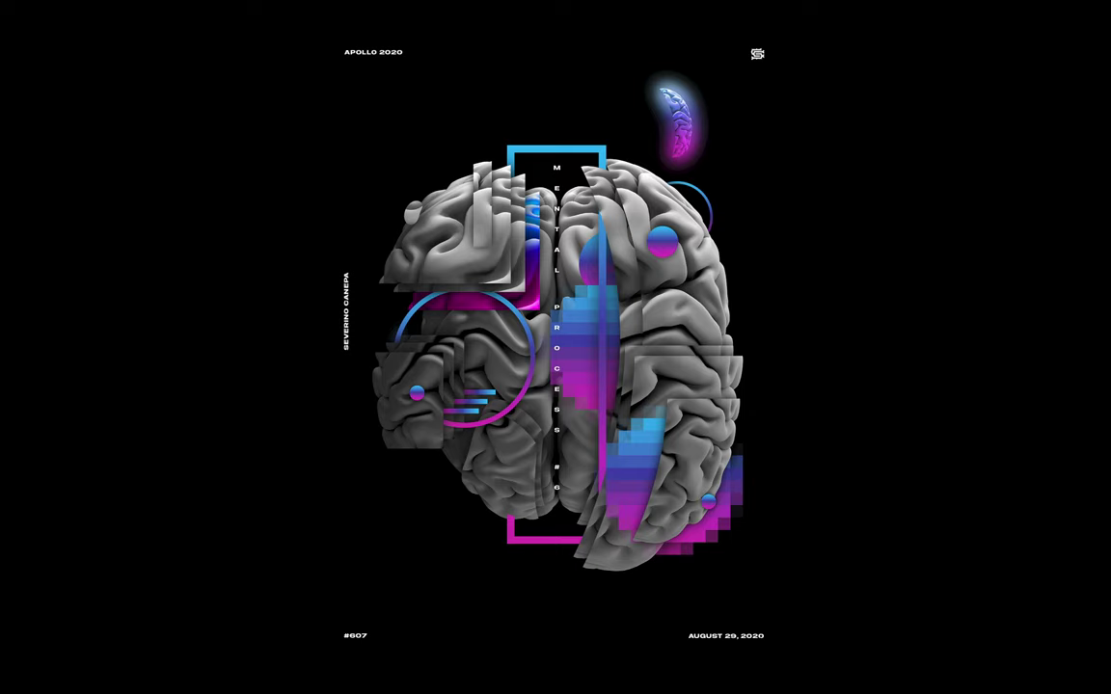